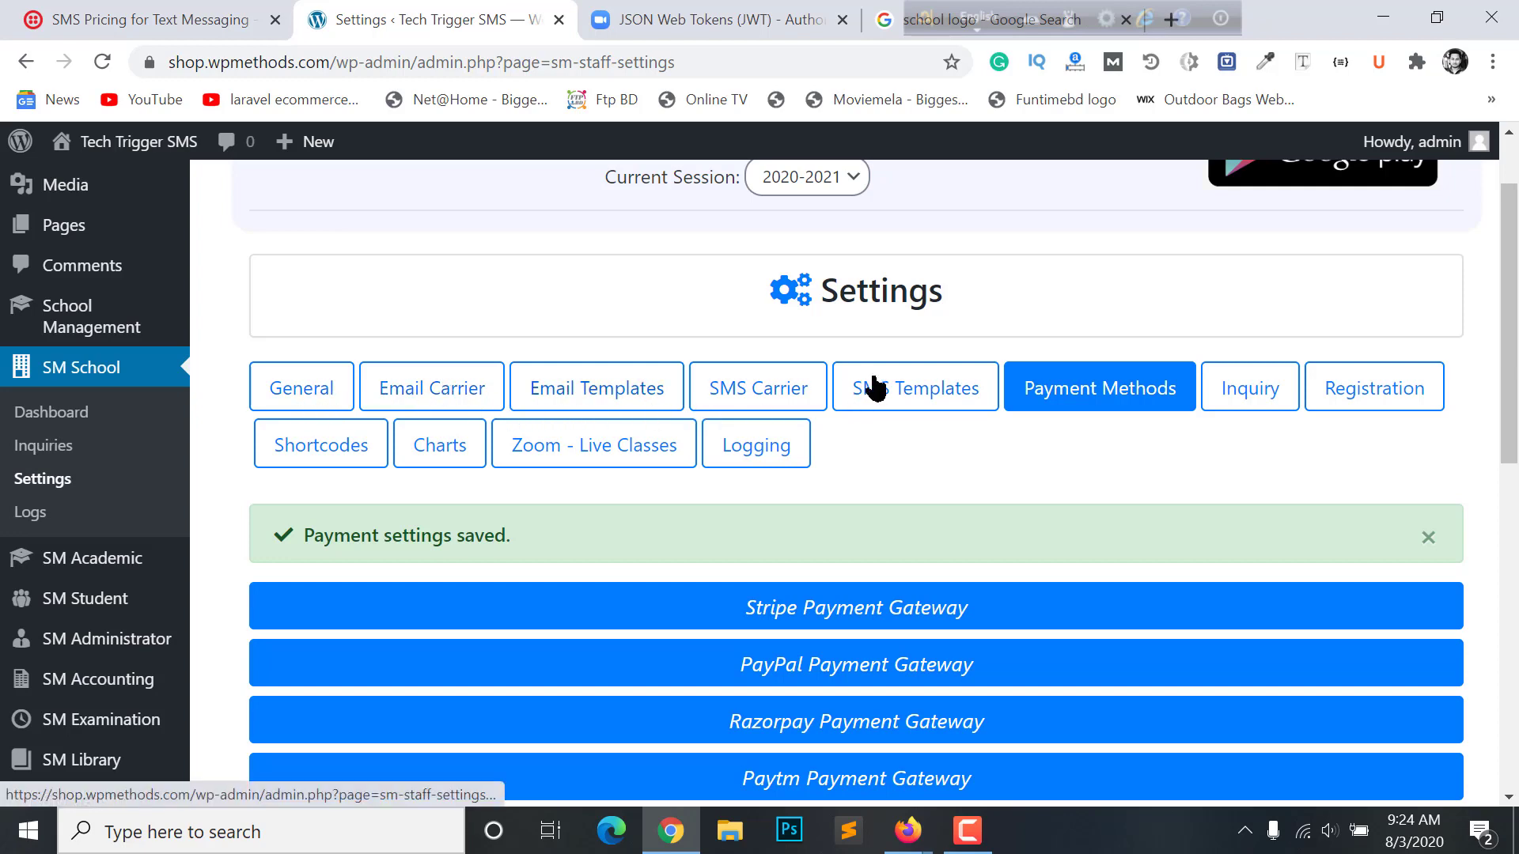
Step: Review the payment gateways and the bank transfer section in the school's payment method settings
scroll(875, 522, "down", 6)
scroll(842, 506, "up", 4)
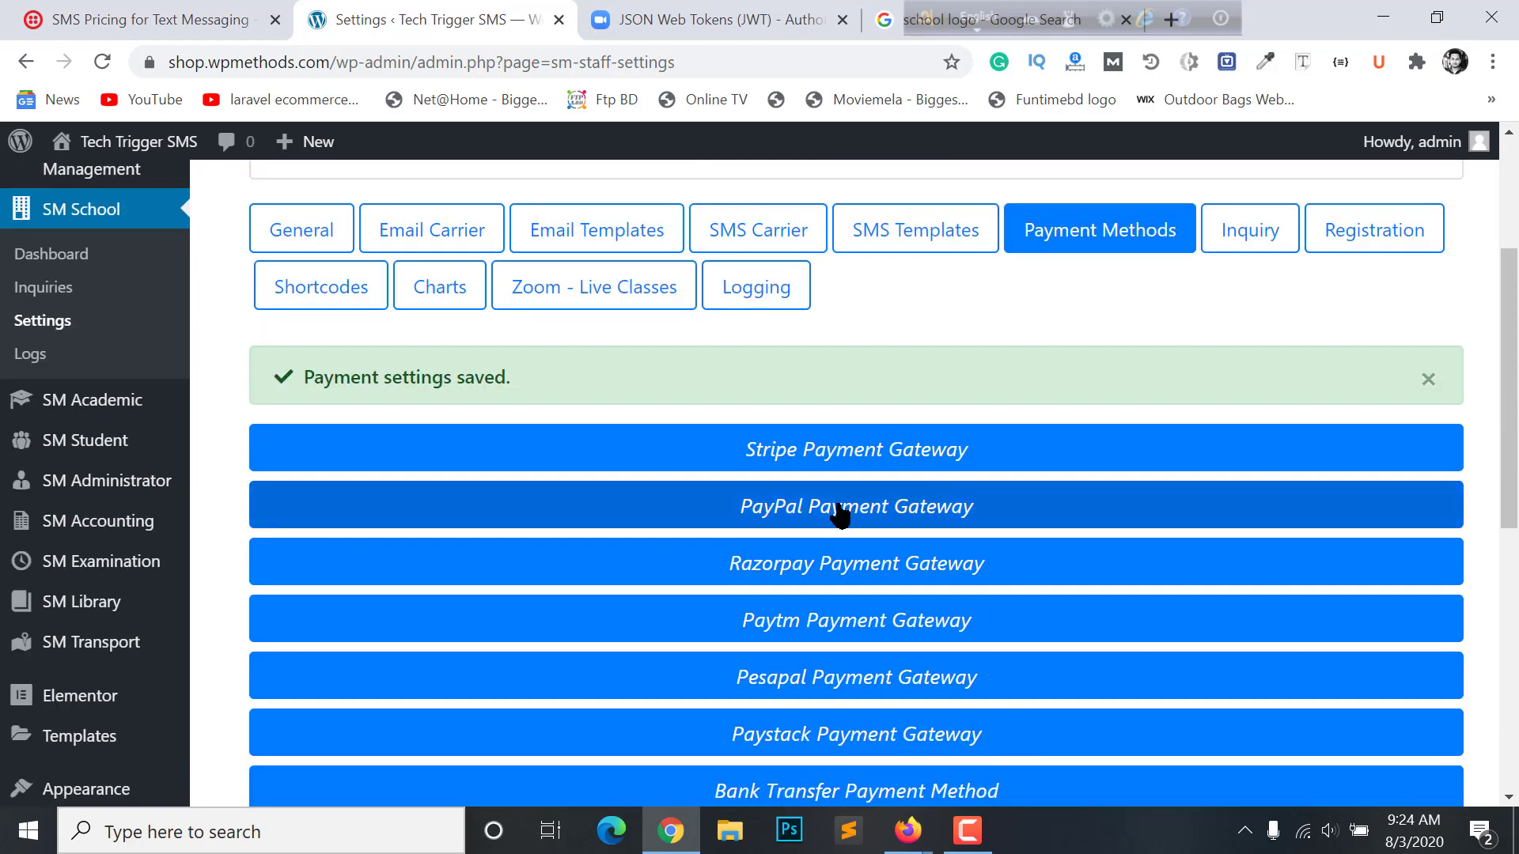
scroll(793, 479, "down", 8)
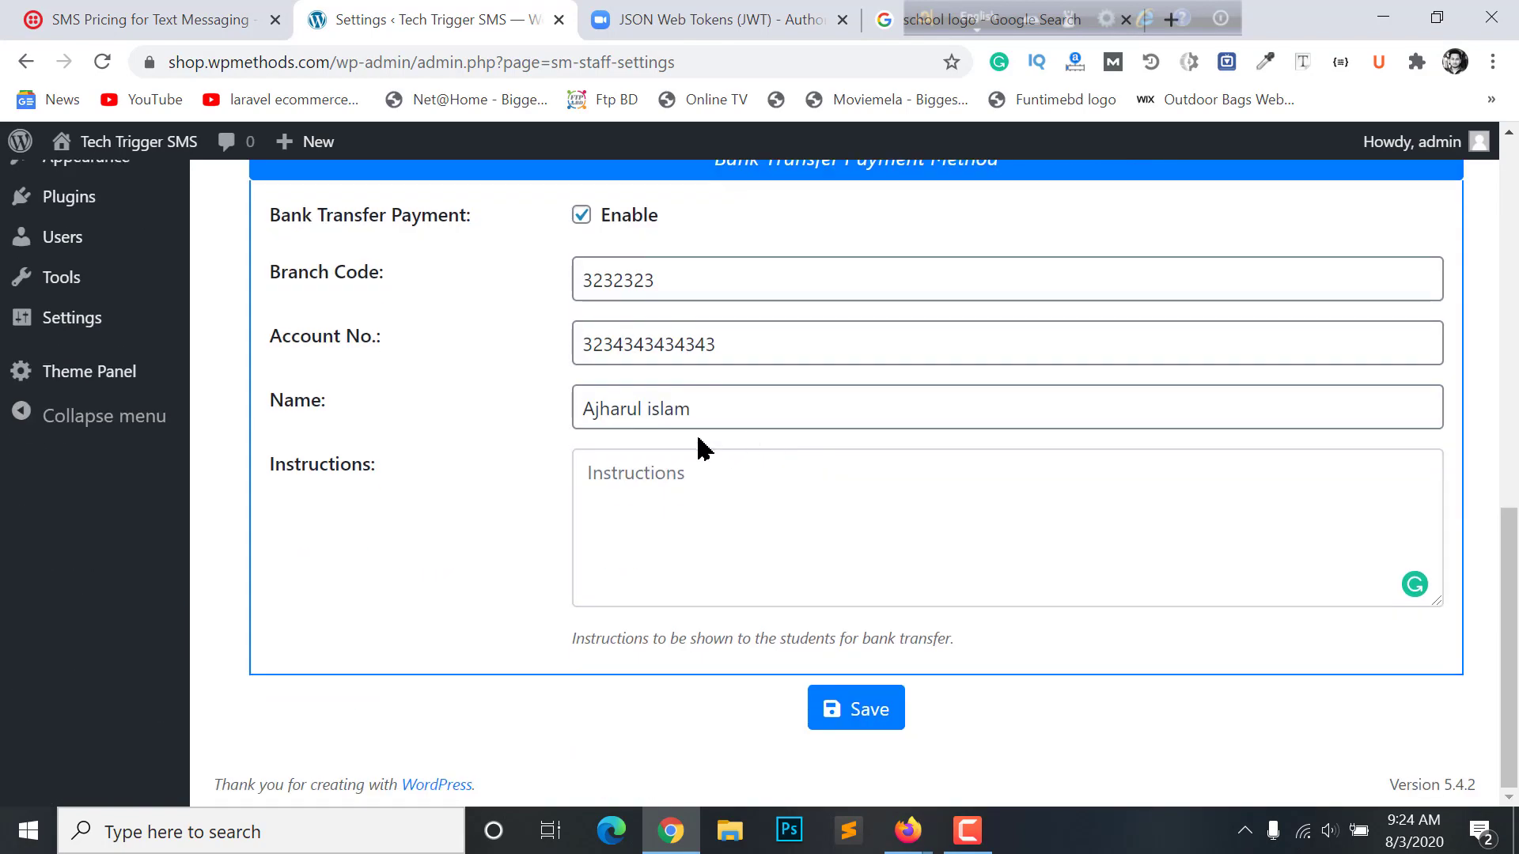
scroll(700, 449, "up", 3)
scroll(627, 457, "down", 3)
scroll(627, 457, "up", 4)
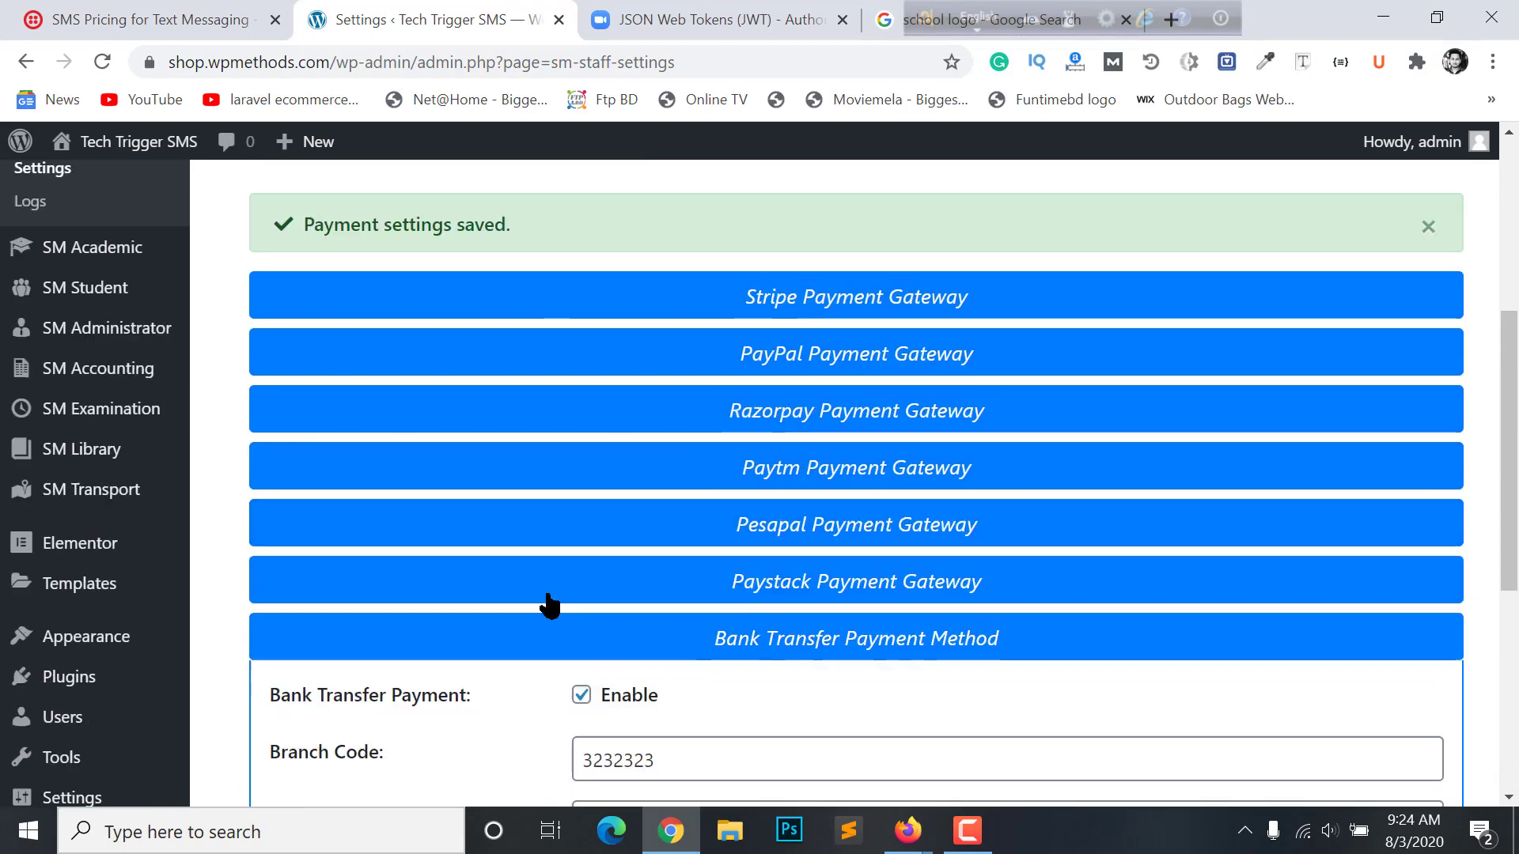
scroll(550, 605, "up", 5)
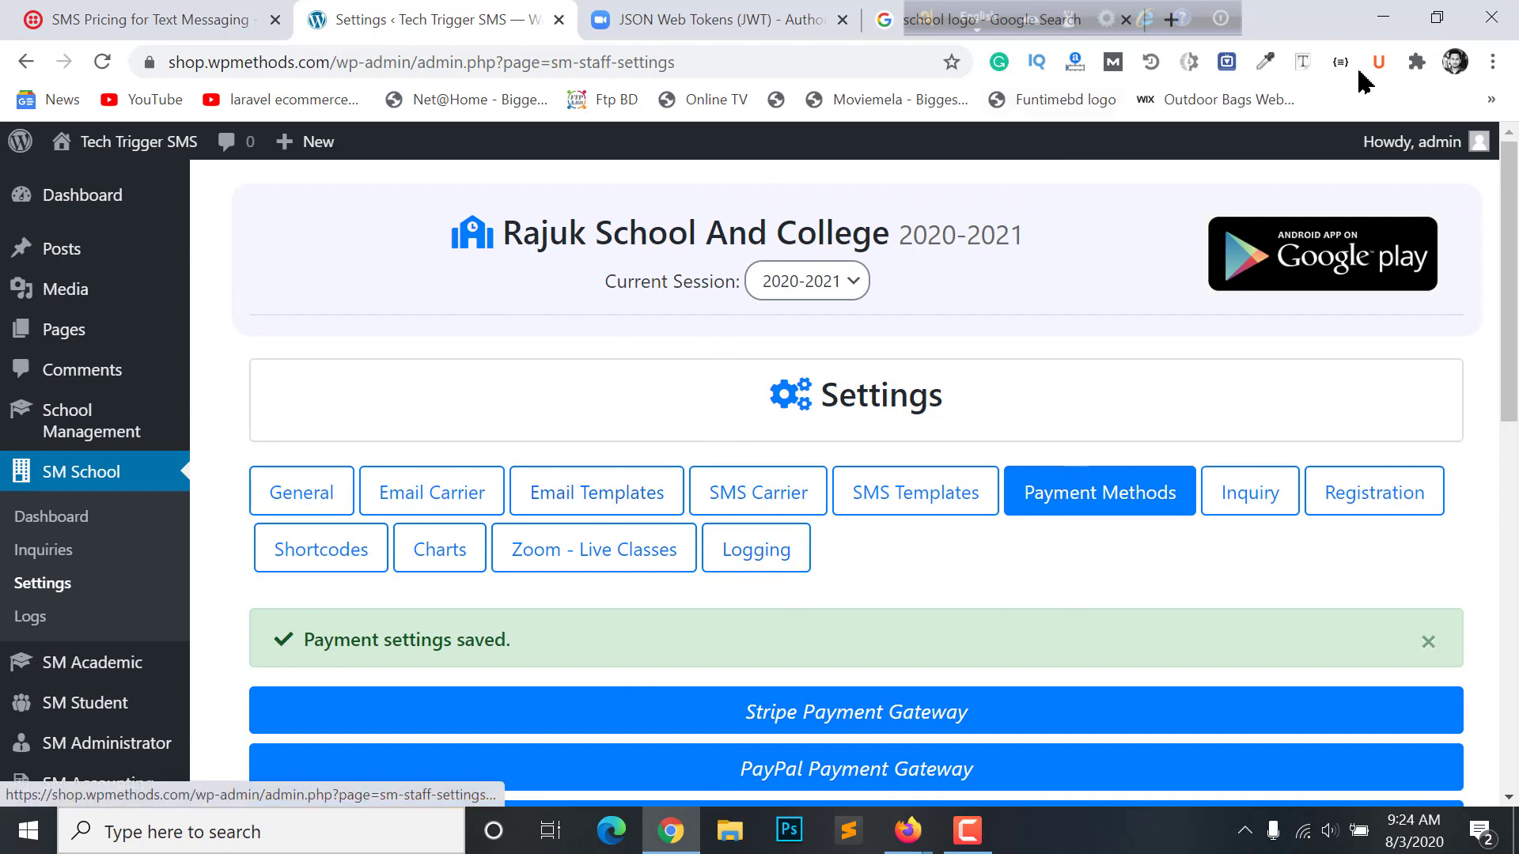
scroll(335, 424, "down", 1)
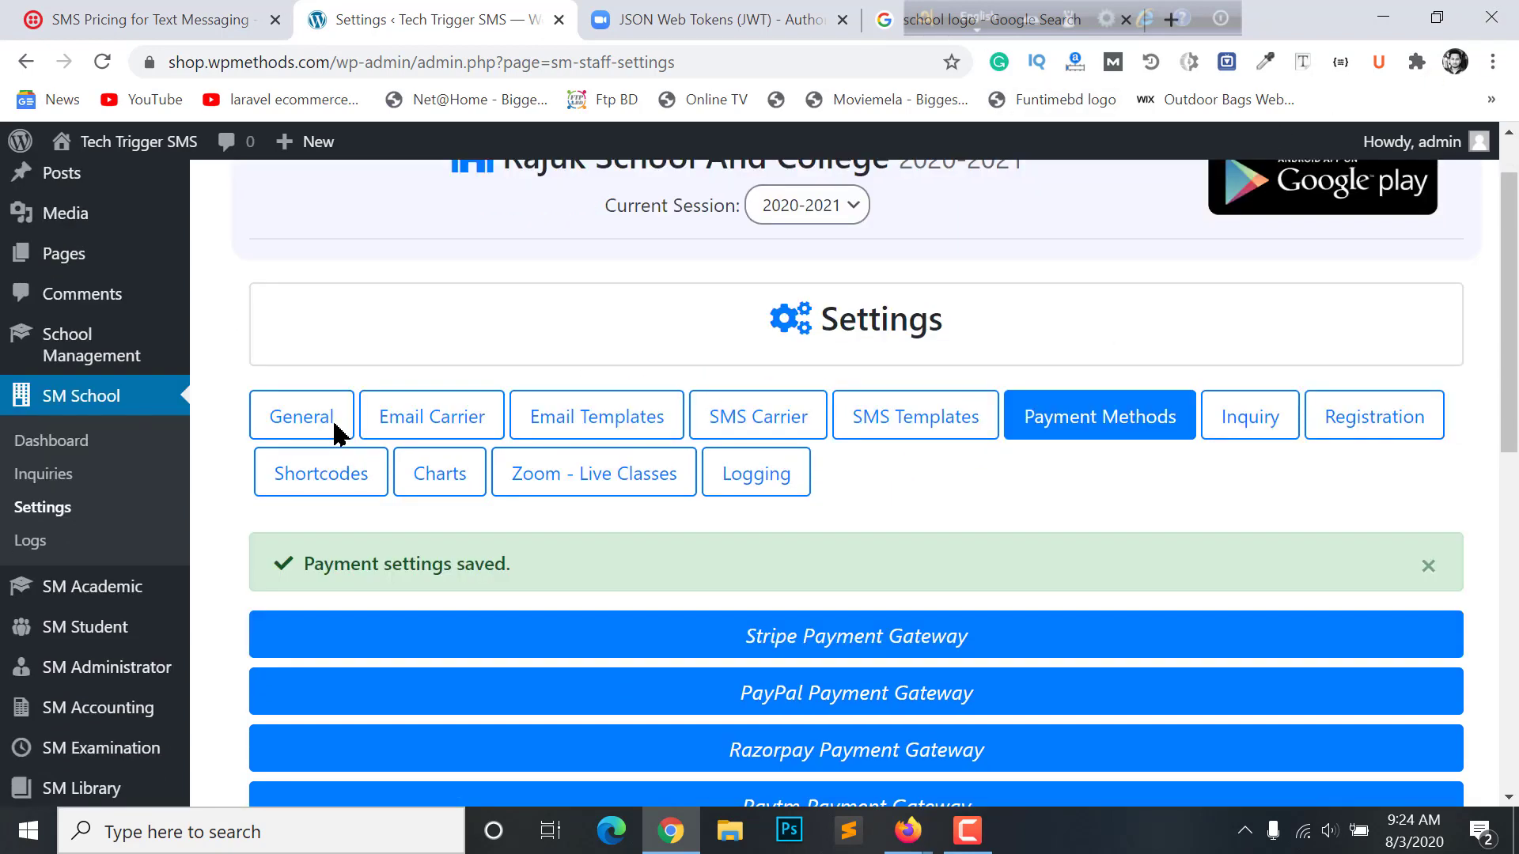
scroll(474, 431, "up", 1)
scroll(402, 495, "down", 1)
scroll(475, 497, "down", 3)
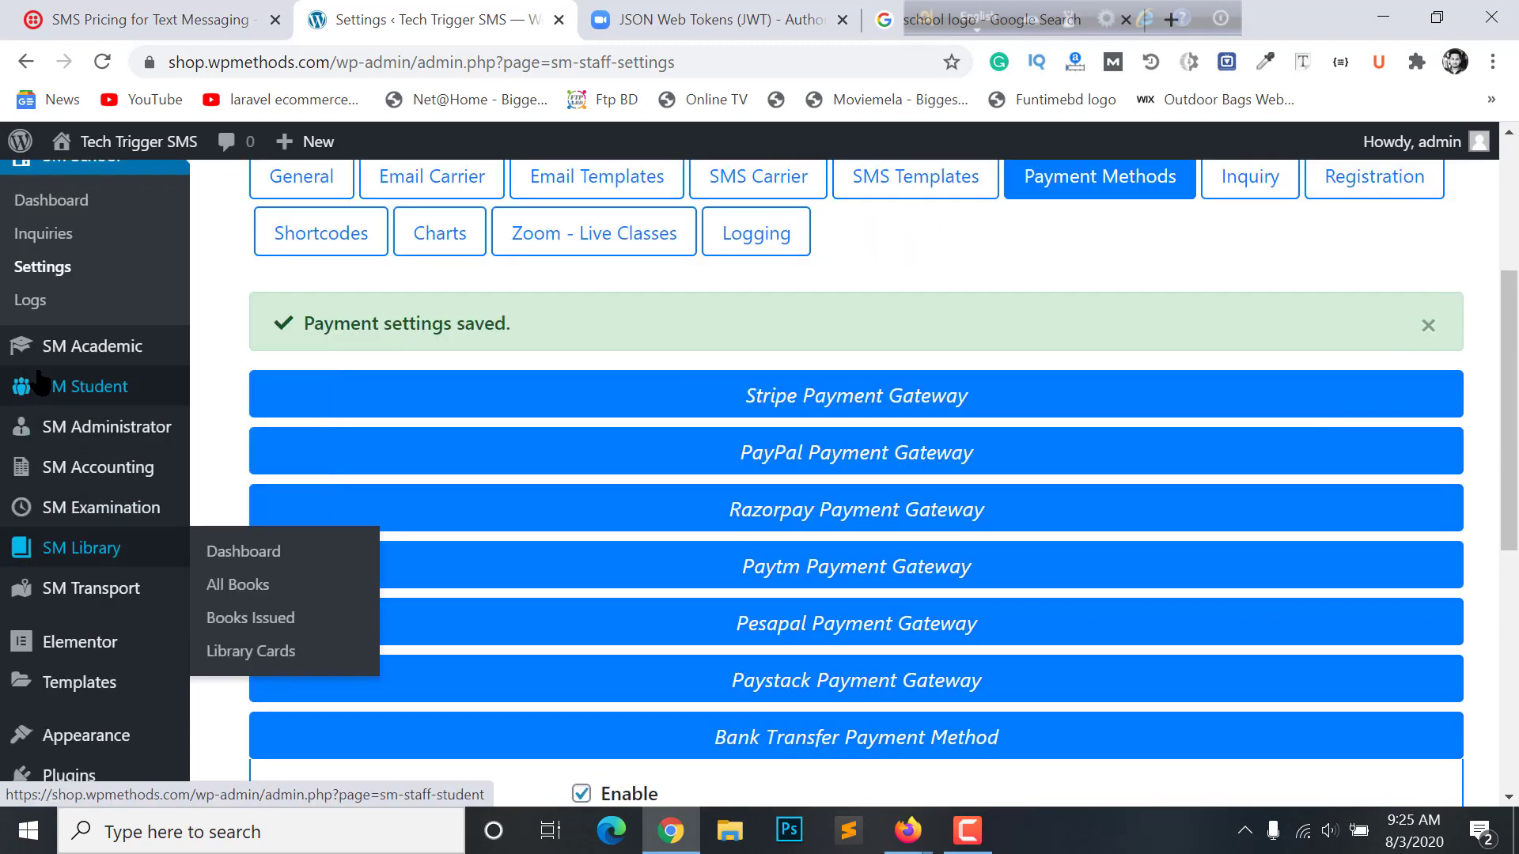
mouse_move(52, 389)
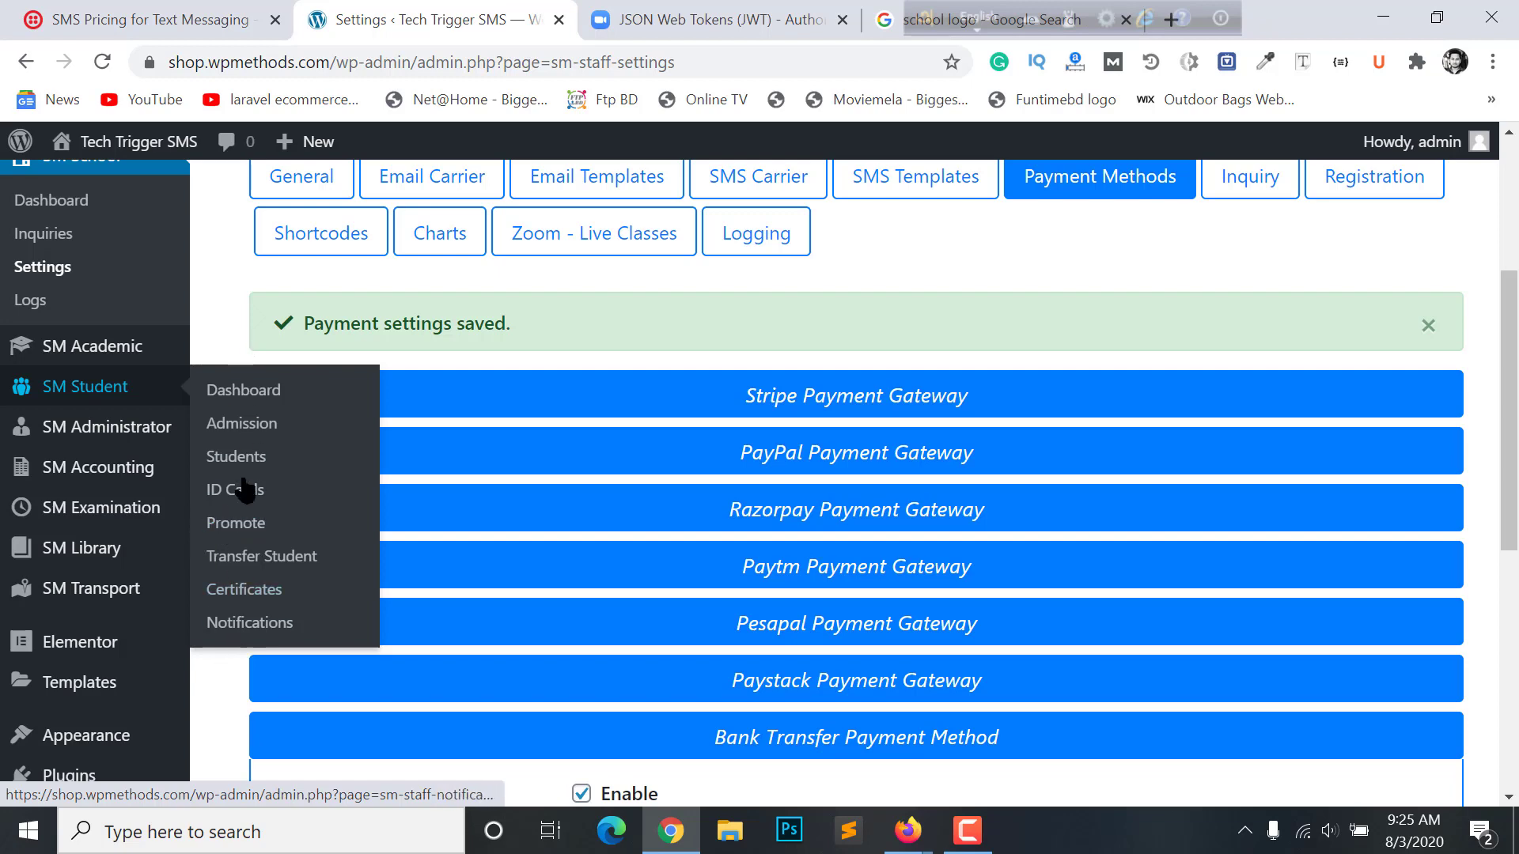
scroll(830, 332, "up", 3)
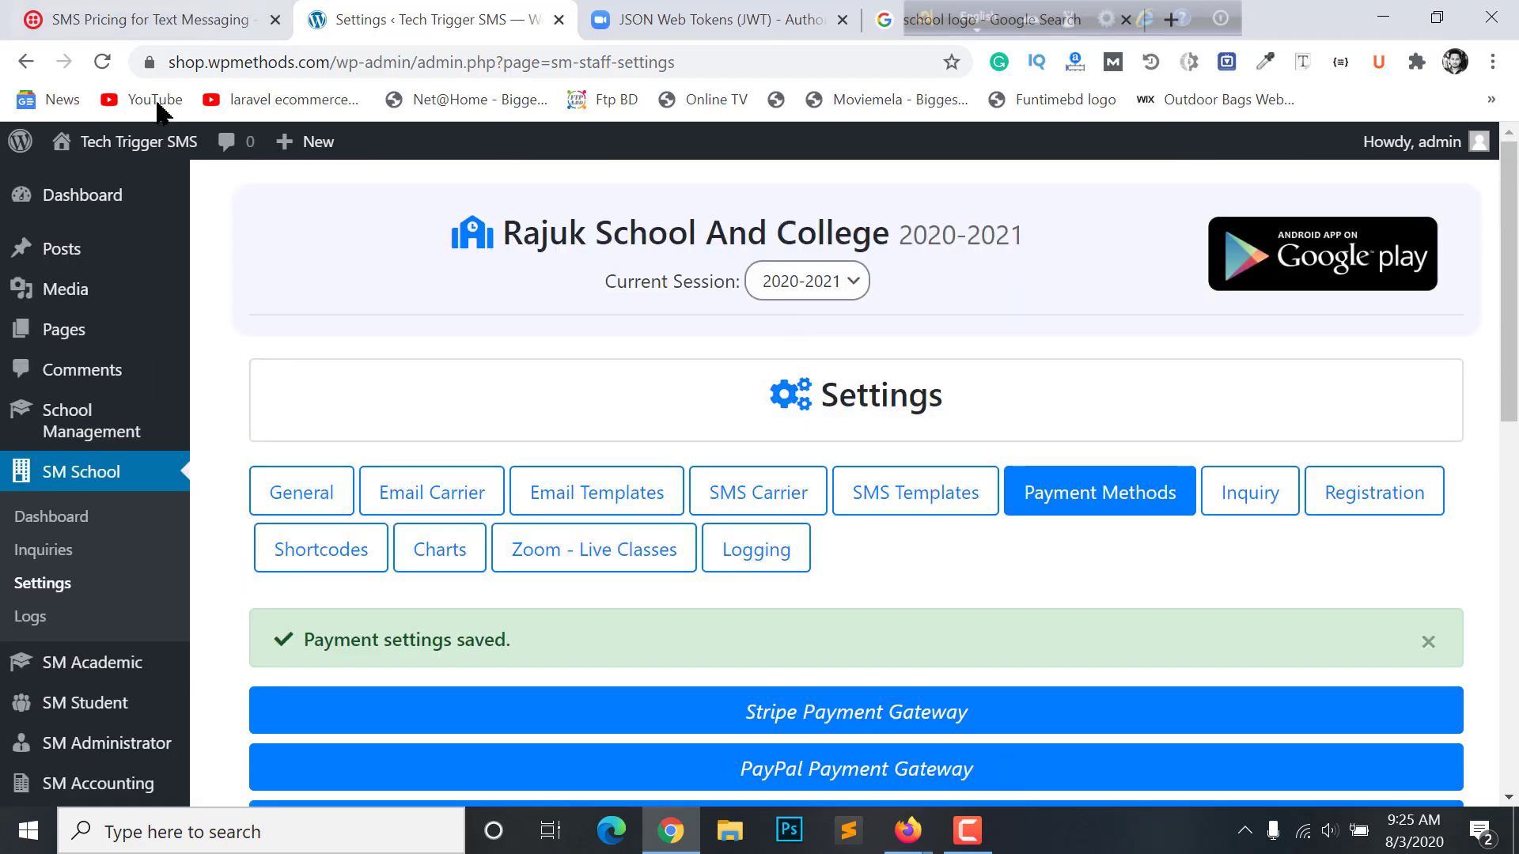
scroll(83, 494, "down", 2)
mouse_move(79, 504)
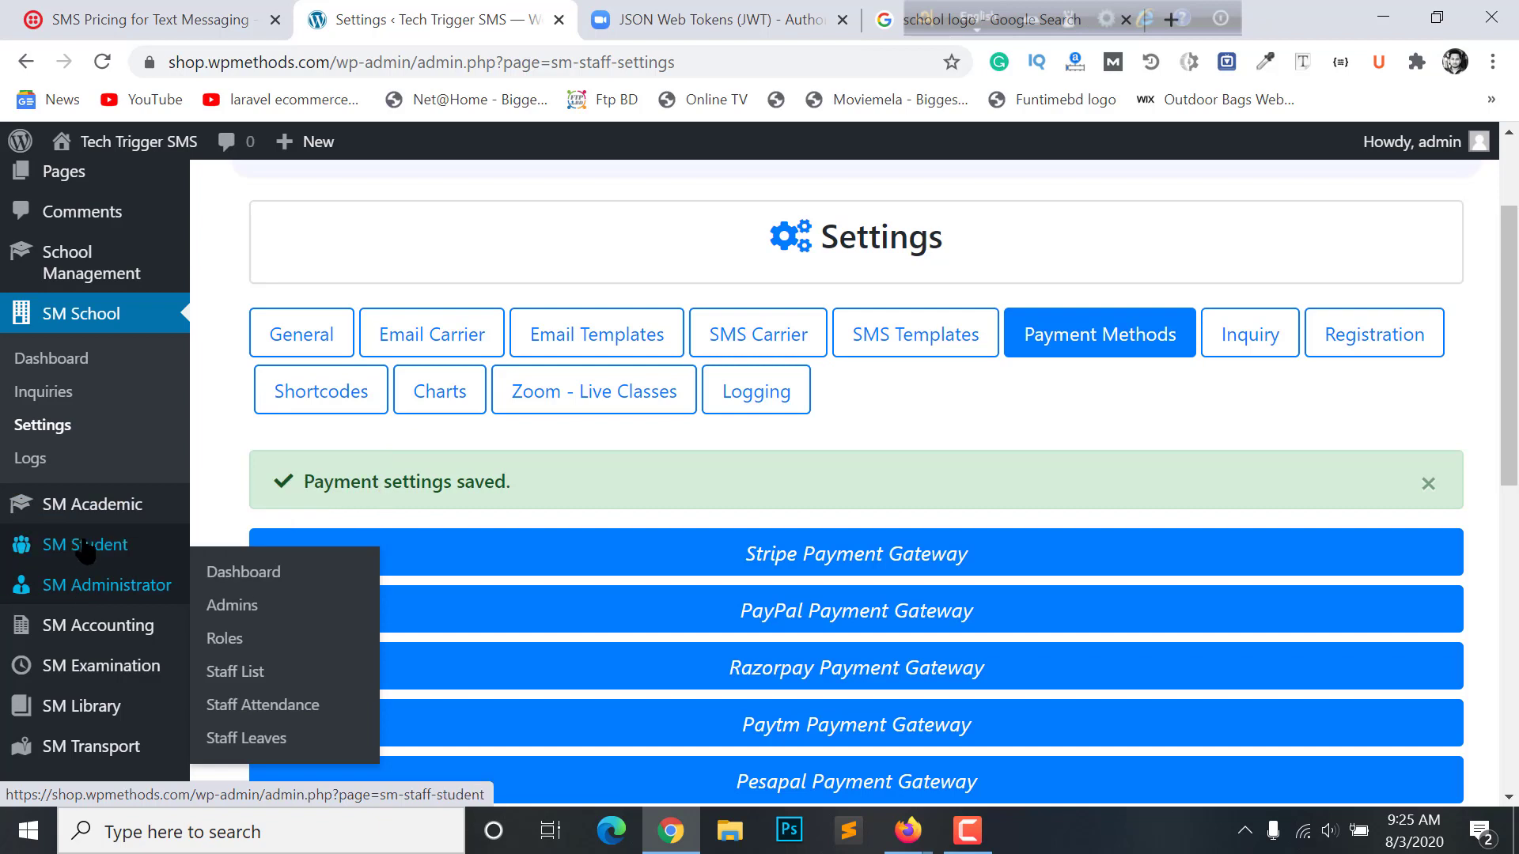
mouse_move(79, 546)
left_click(252, 707)
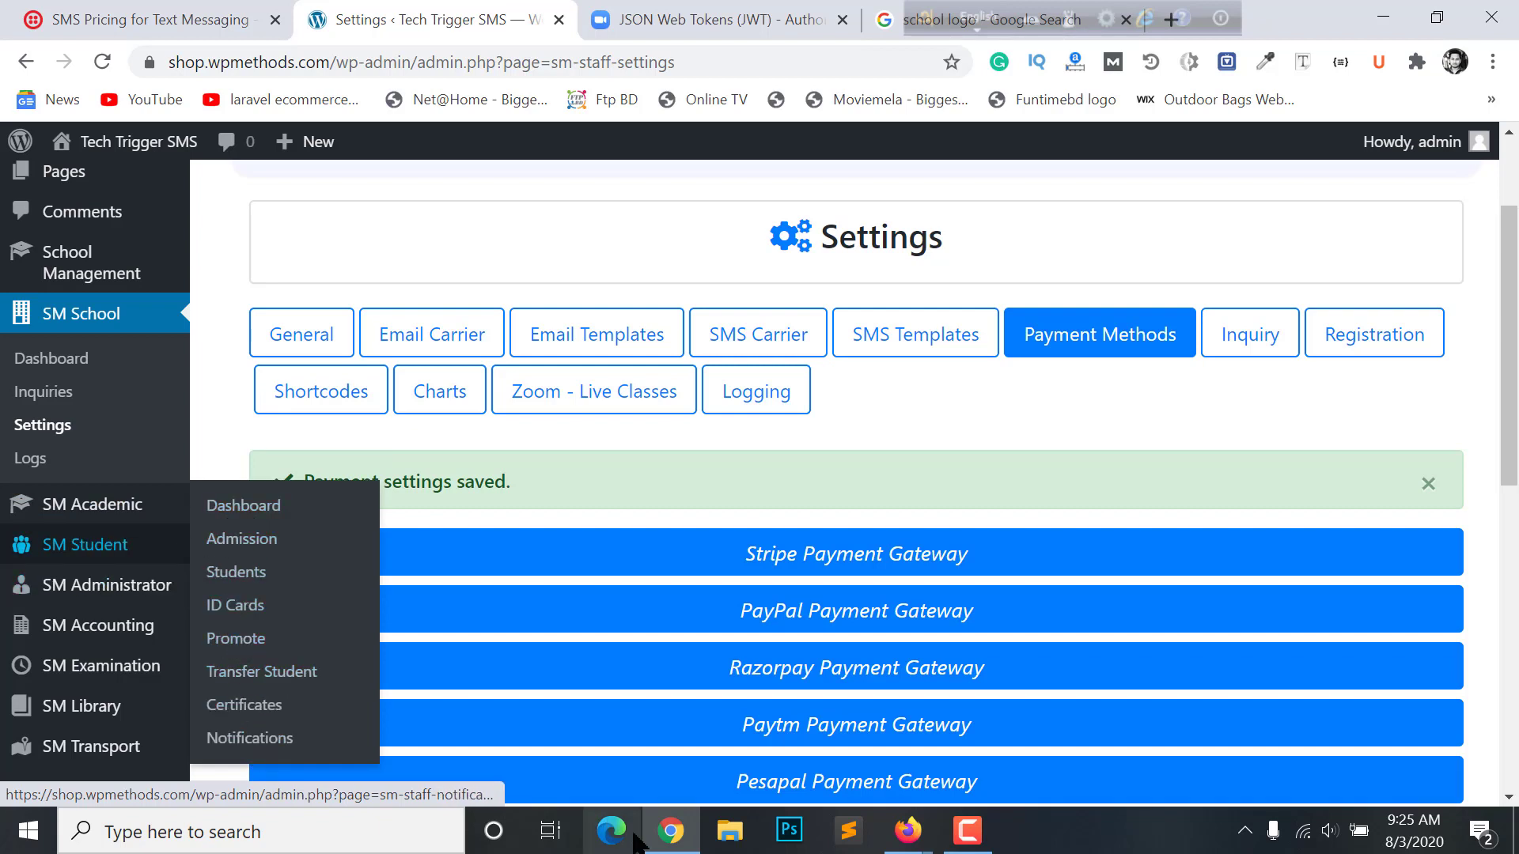
Step: Switch to Firefox to check the teacher account's Live Classes page and its available sections, and return to the admin session in Chrome
mouse_move(910, 835)
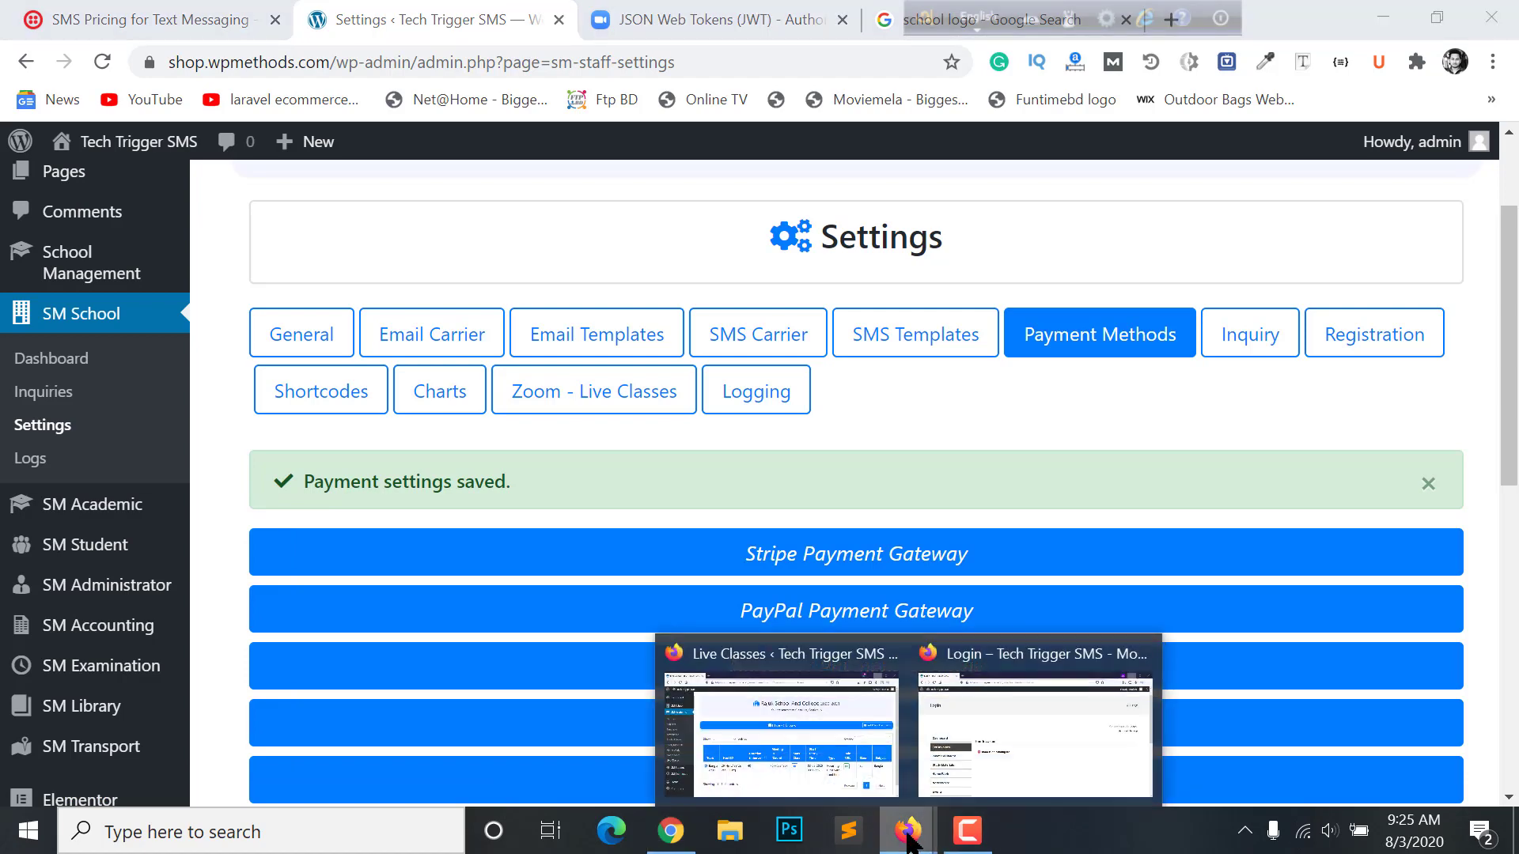
left_click(791, 736)
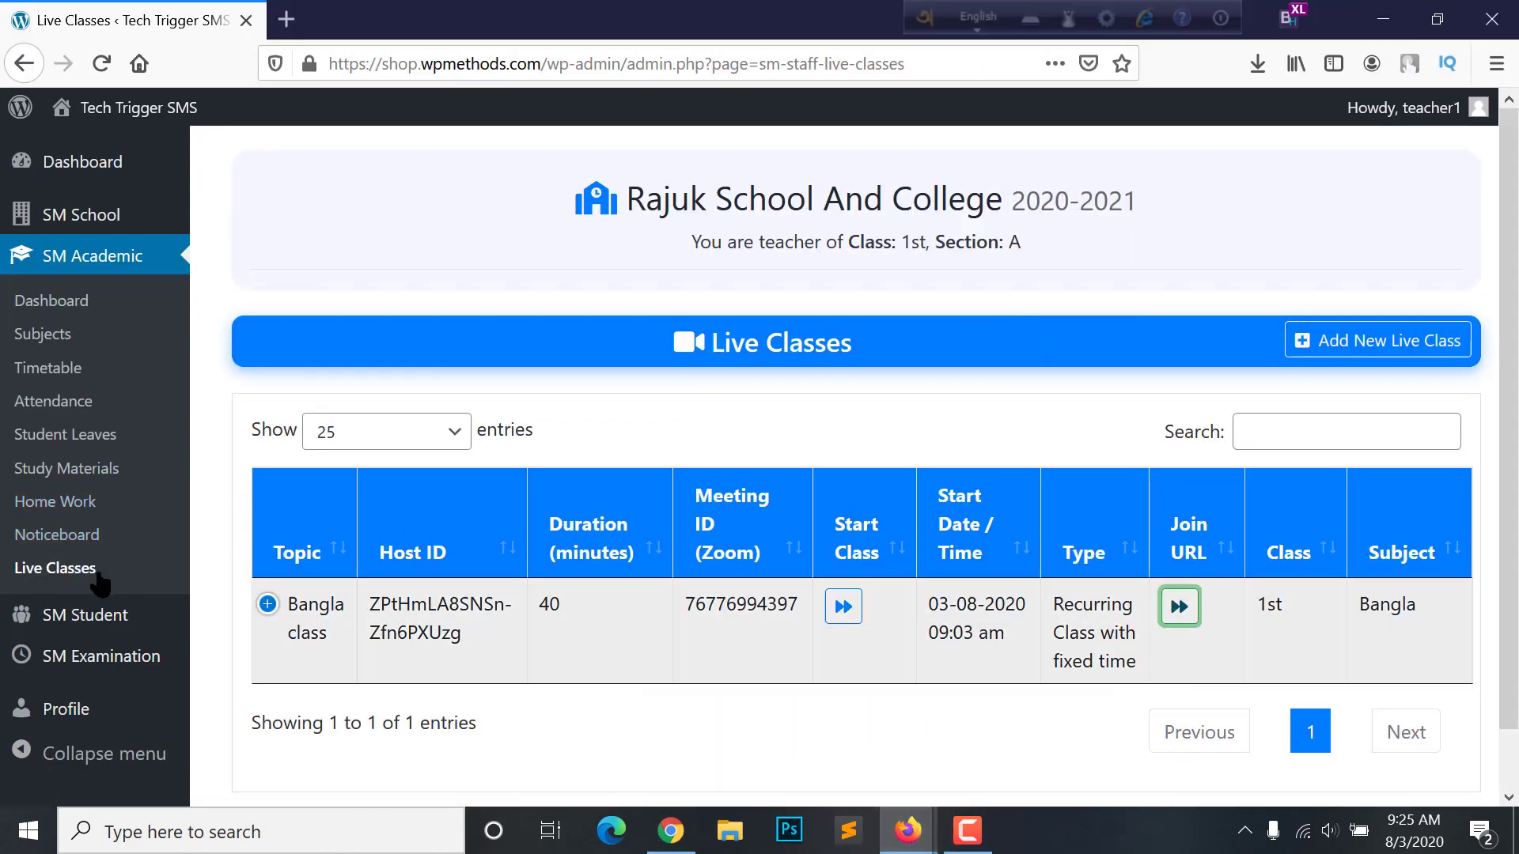
scroll(396, 696, "down", 1)
mouse_move(67, 625)
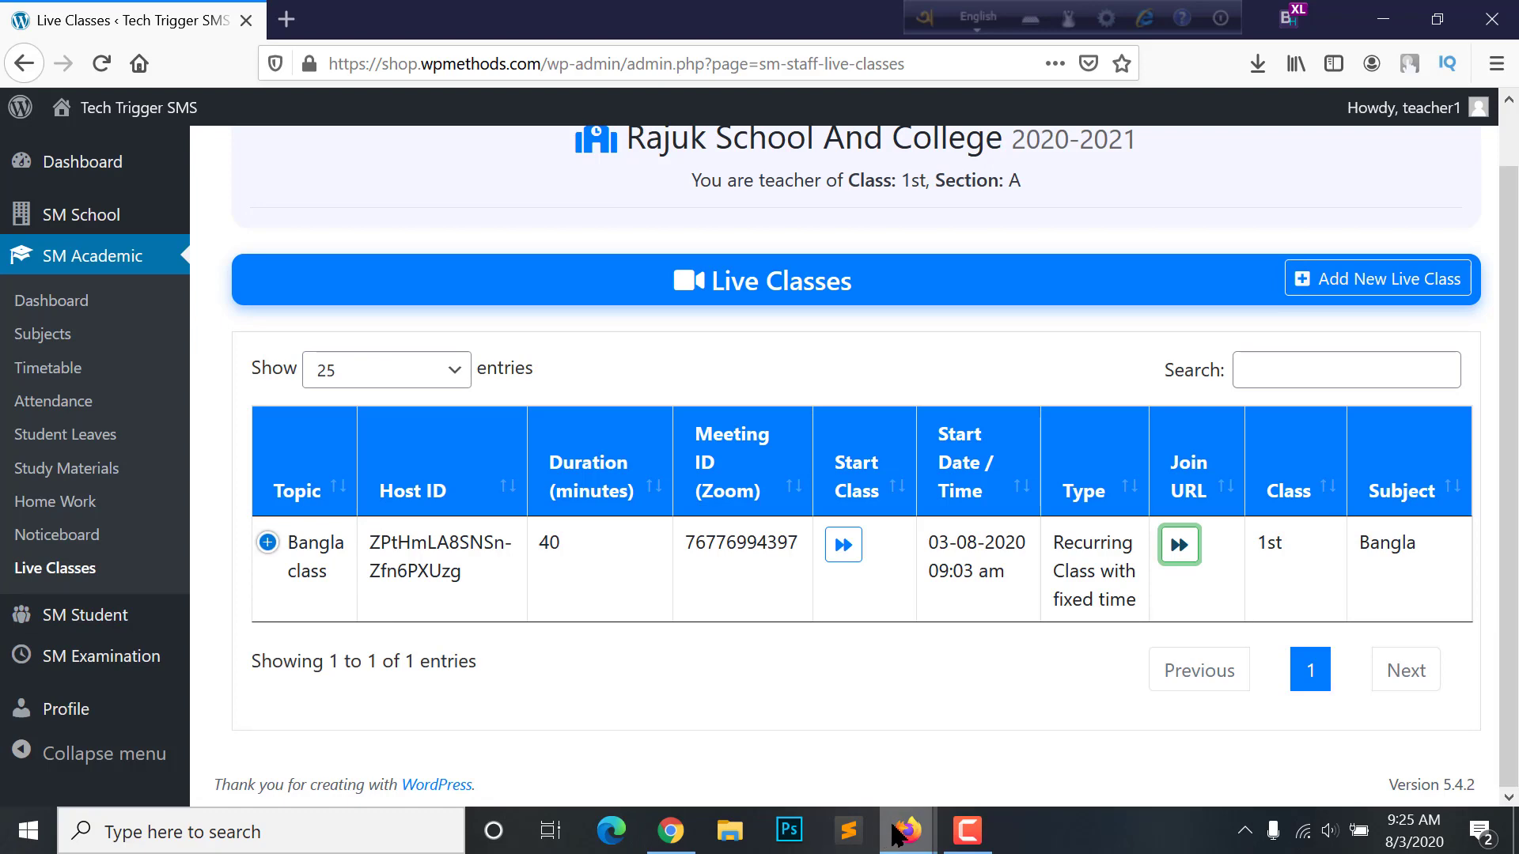
left_click(682, 839)
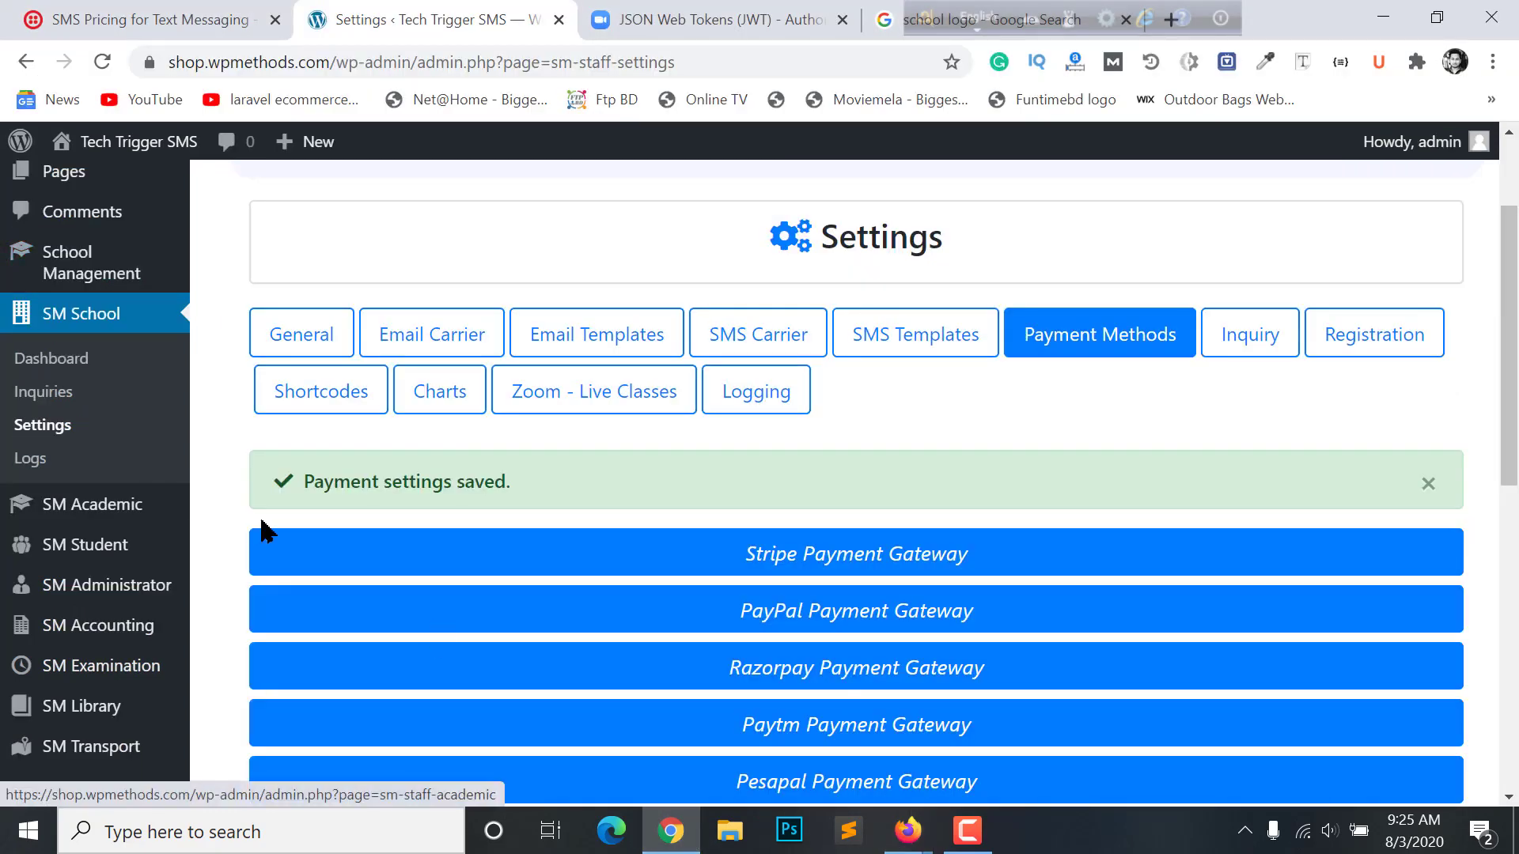
Step: Open the SM Student dashboard and look over its student management sections
mouse_move(89, 521)
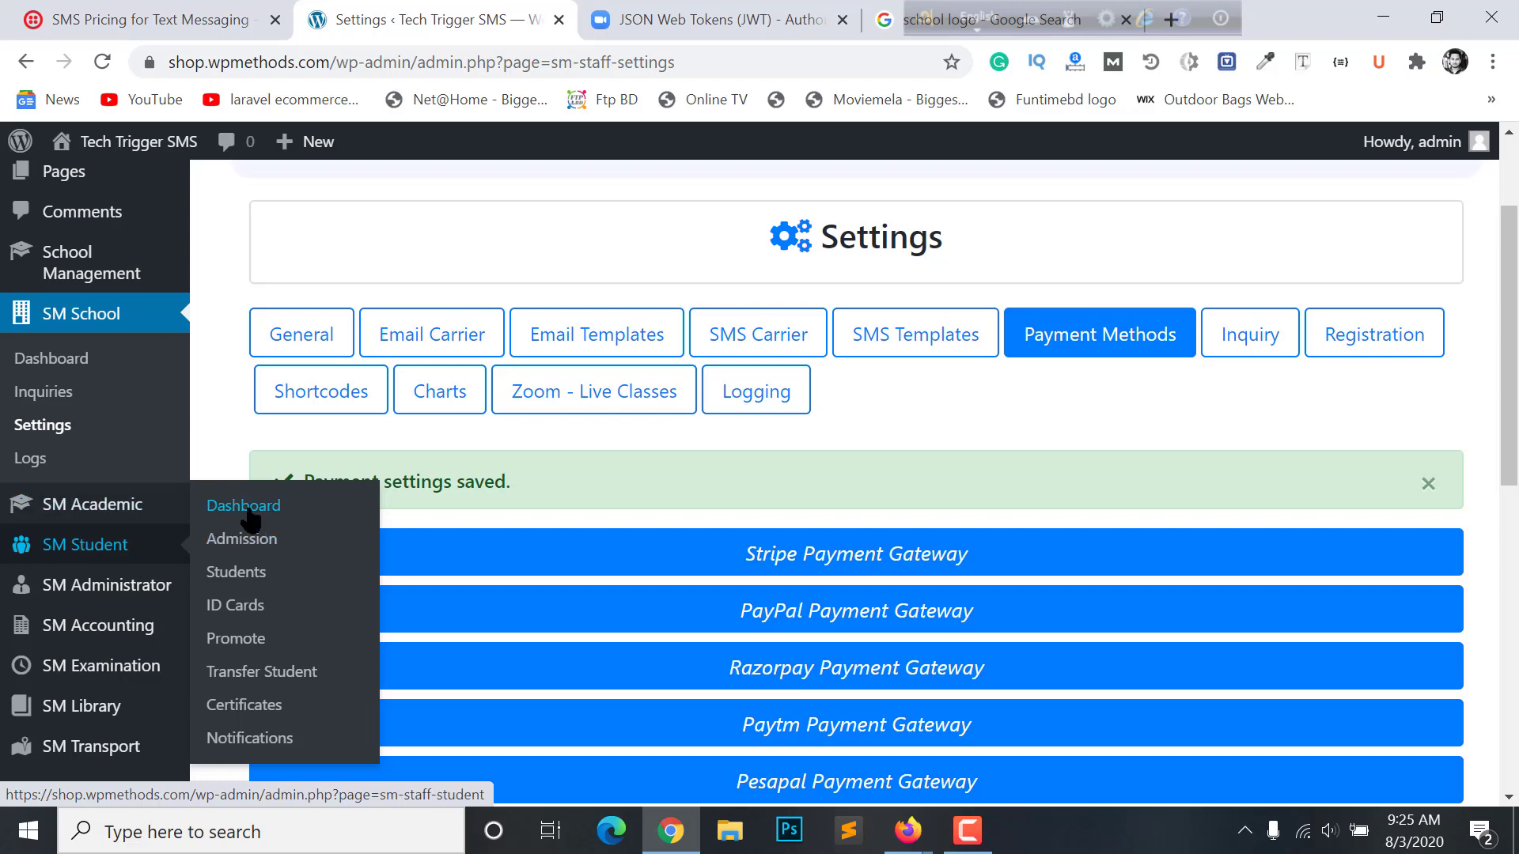
left_click(237, 511)
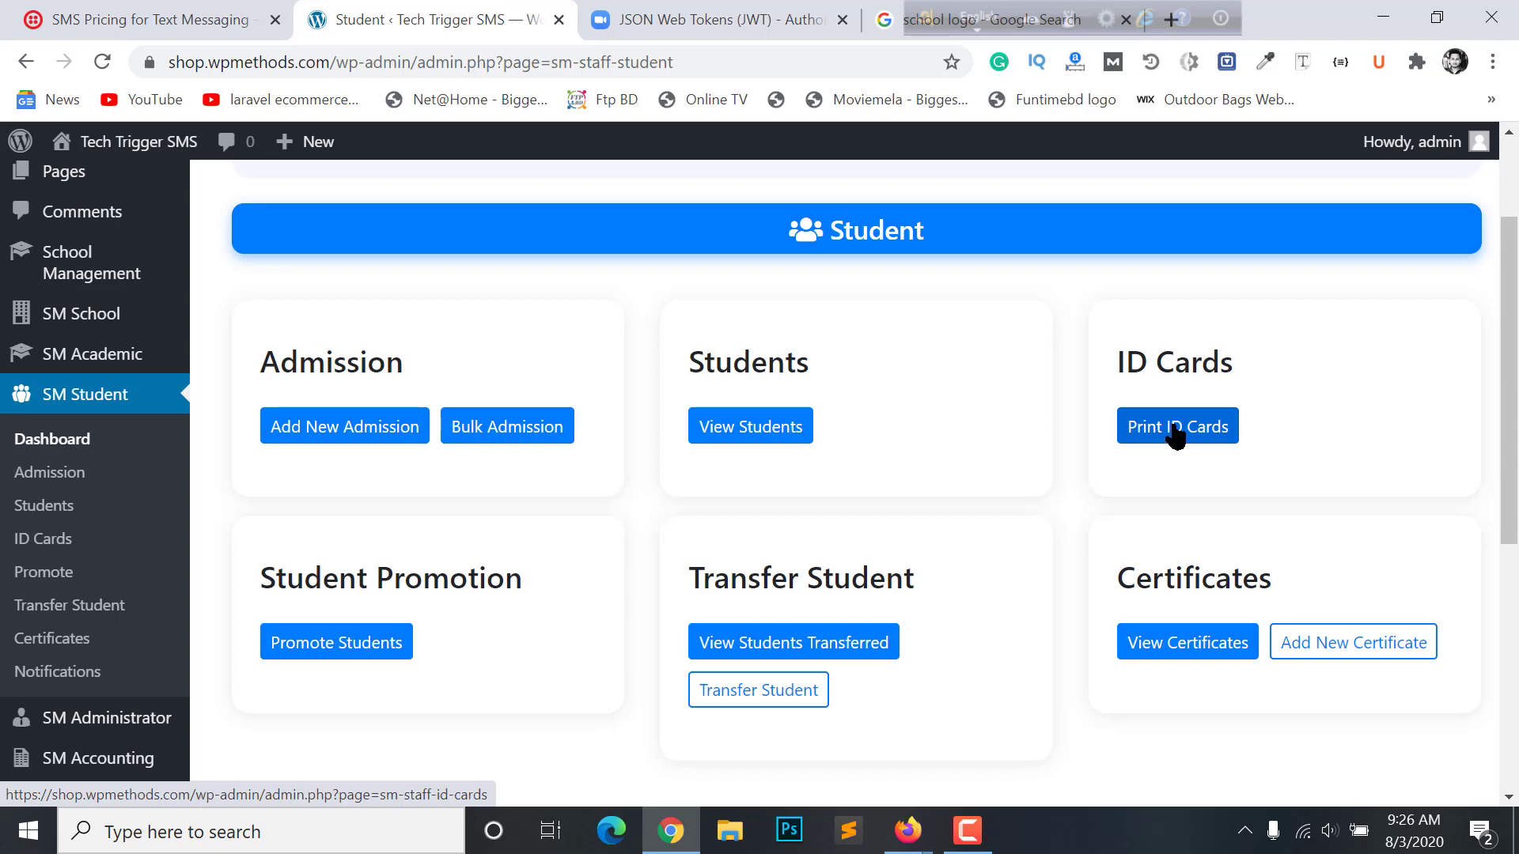
scroll(1175, 439, "up", 2)
scroll(1174, 447, "down", 2)
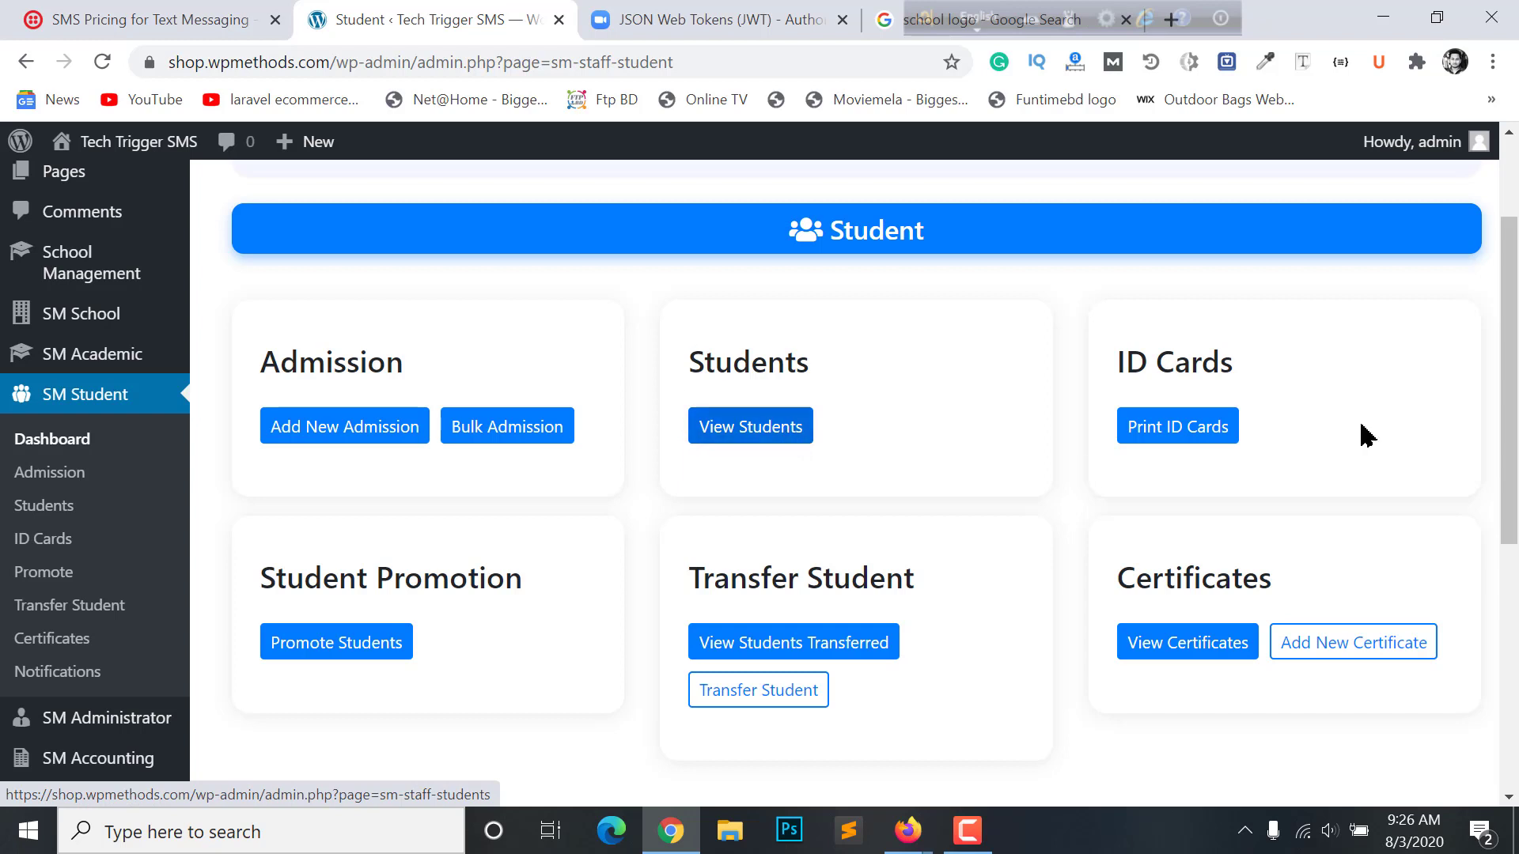
Step: Open bulk ID card printing and generate the cards for All Students in class 1st, section A
left_click(1189, 438)
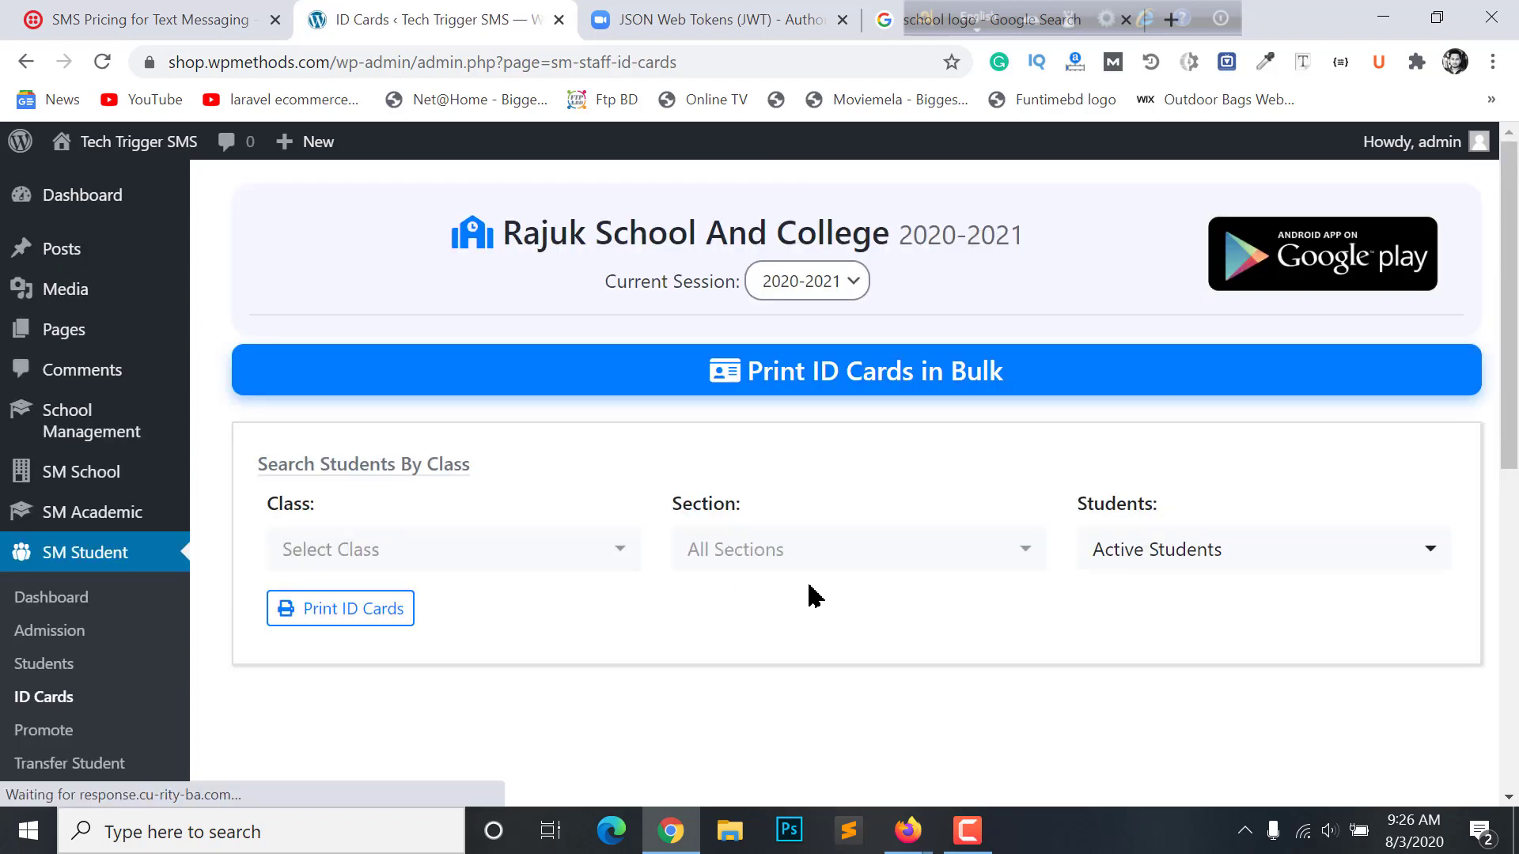
left_click(433, 562)
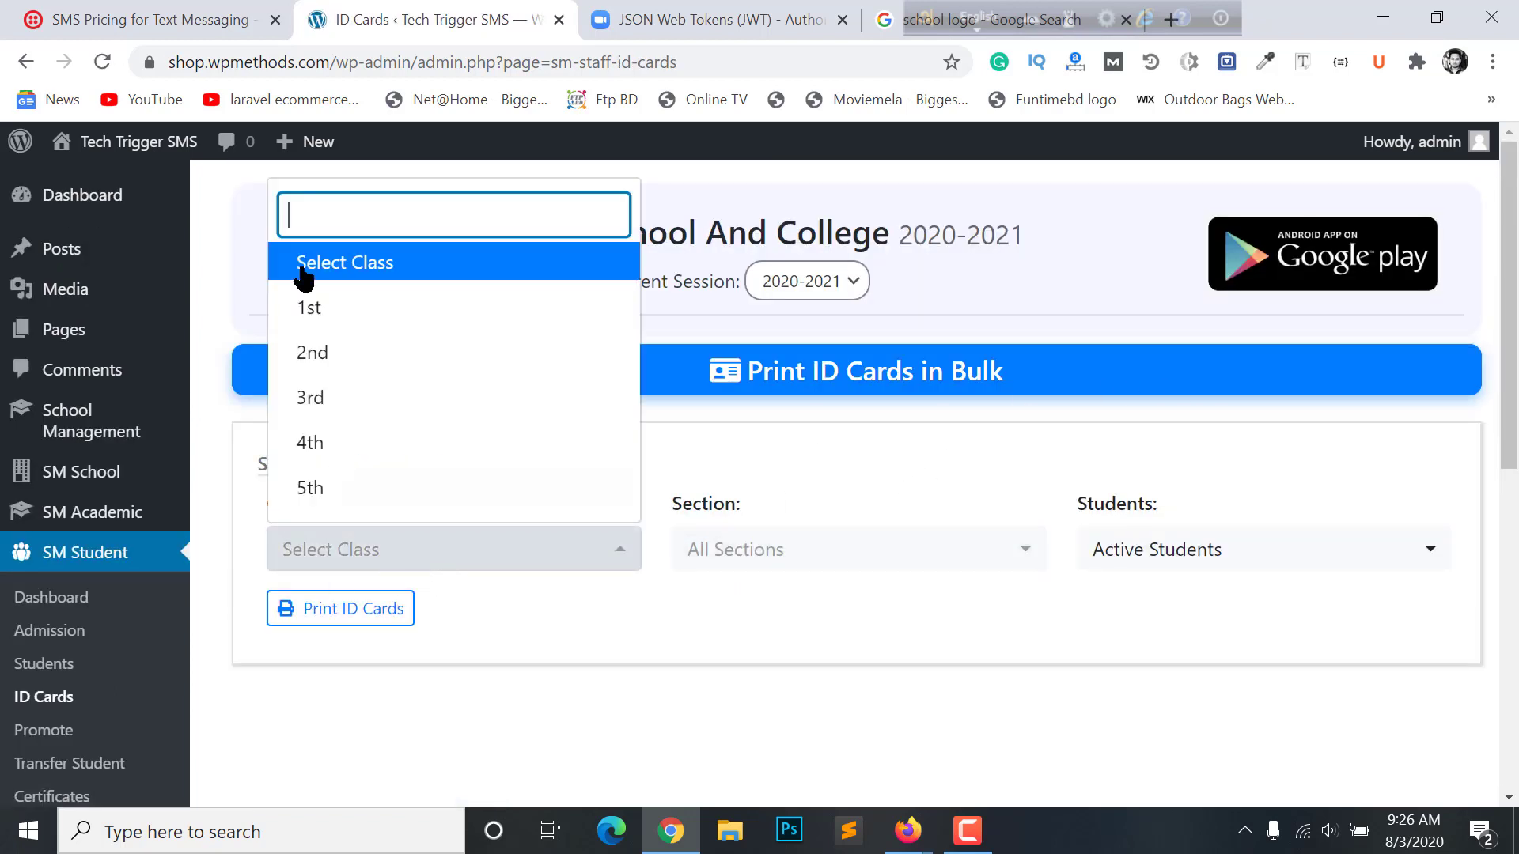
left_click(305, 309)
left_click(819, 550)
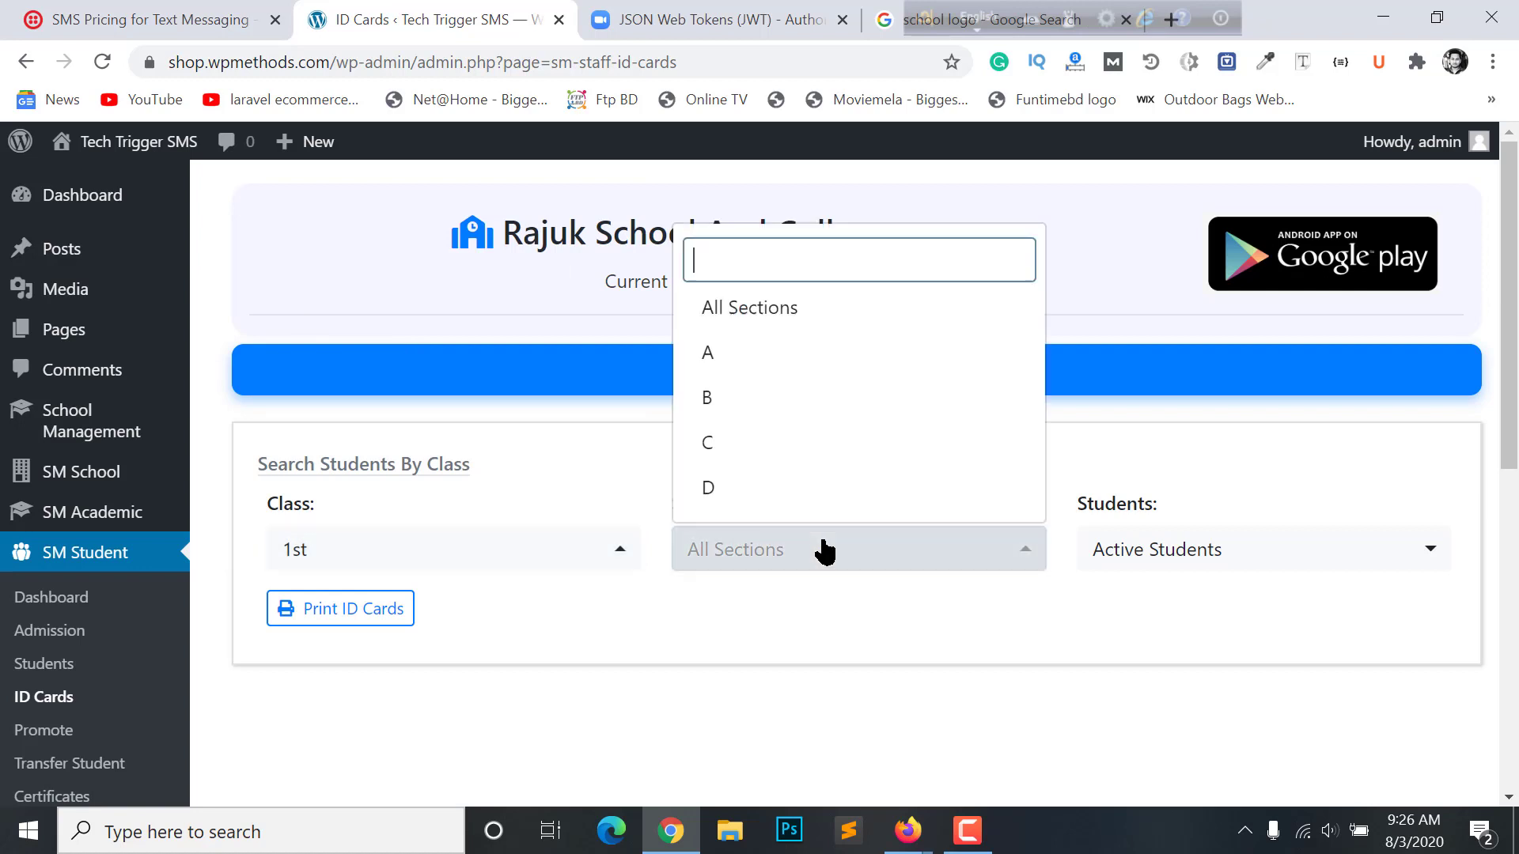
left_click(739, 360)
left_click(1147, 546)
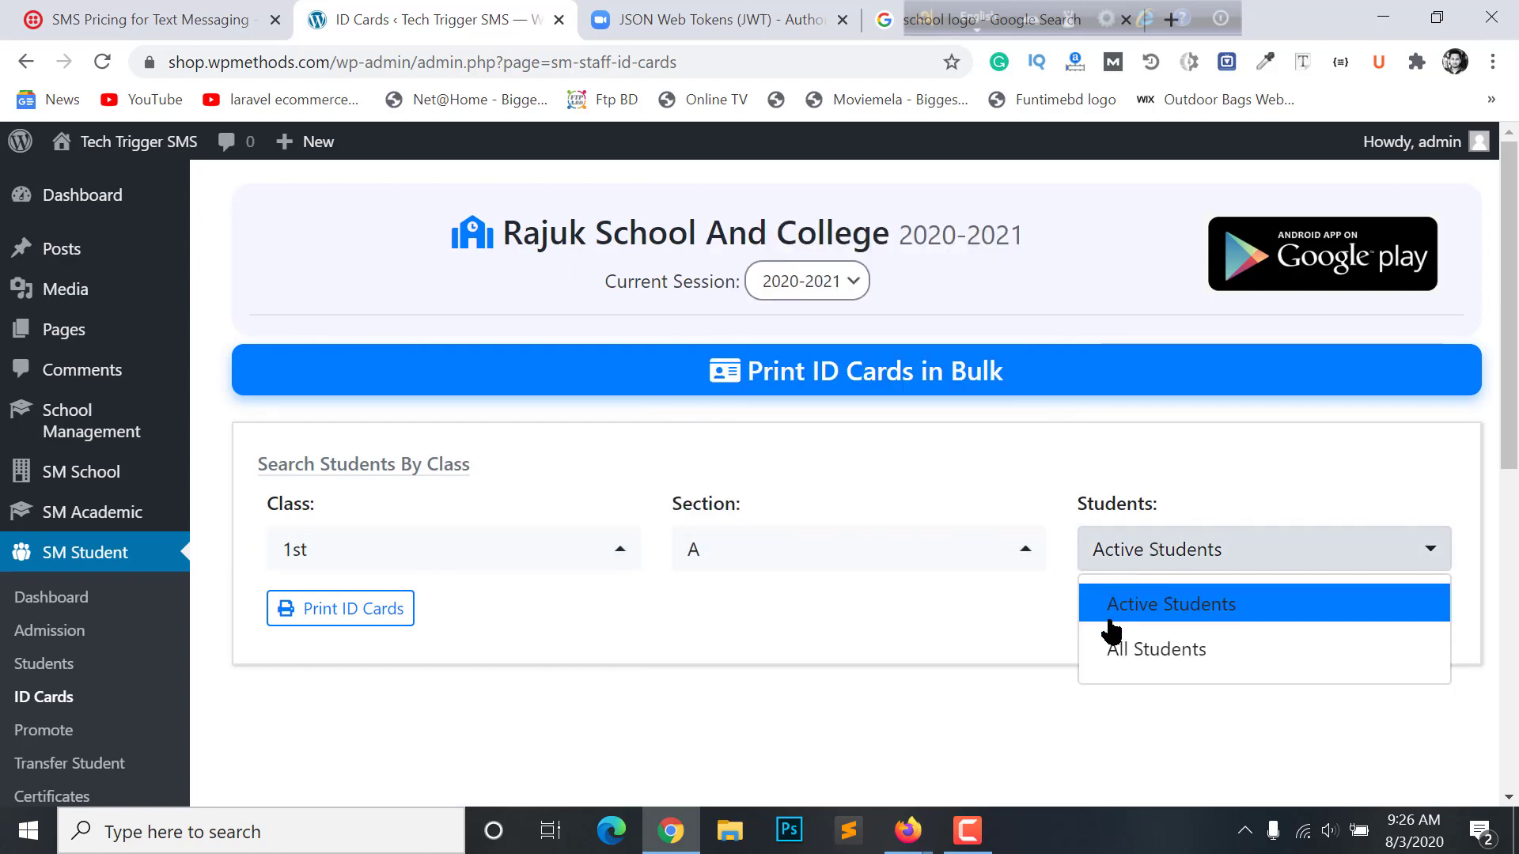
left_click(1140, 647)
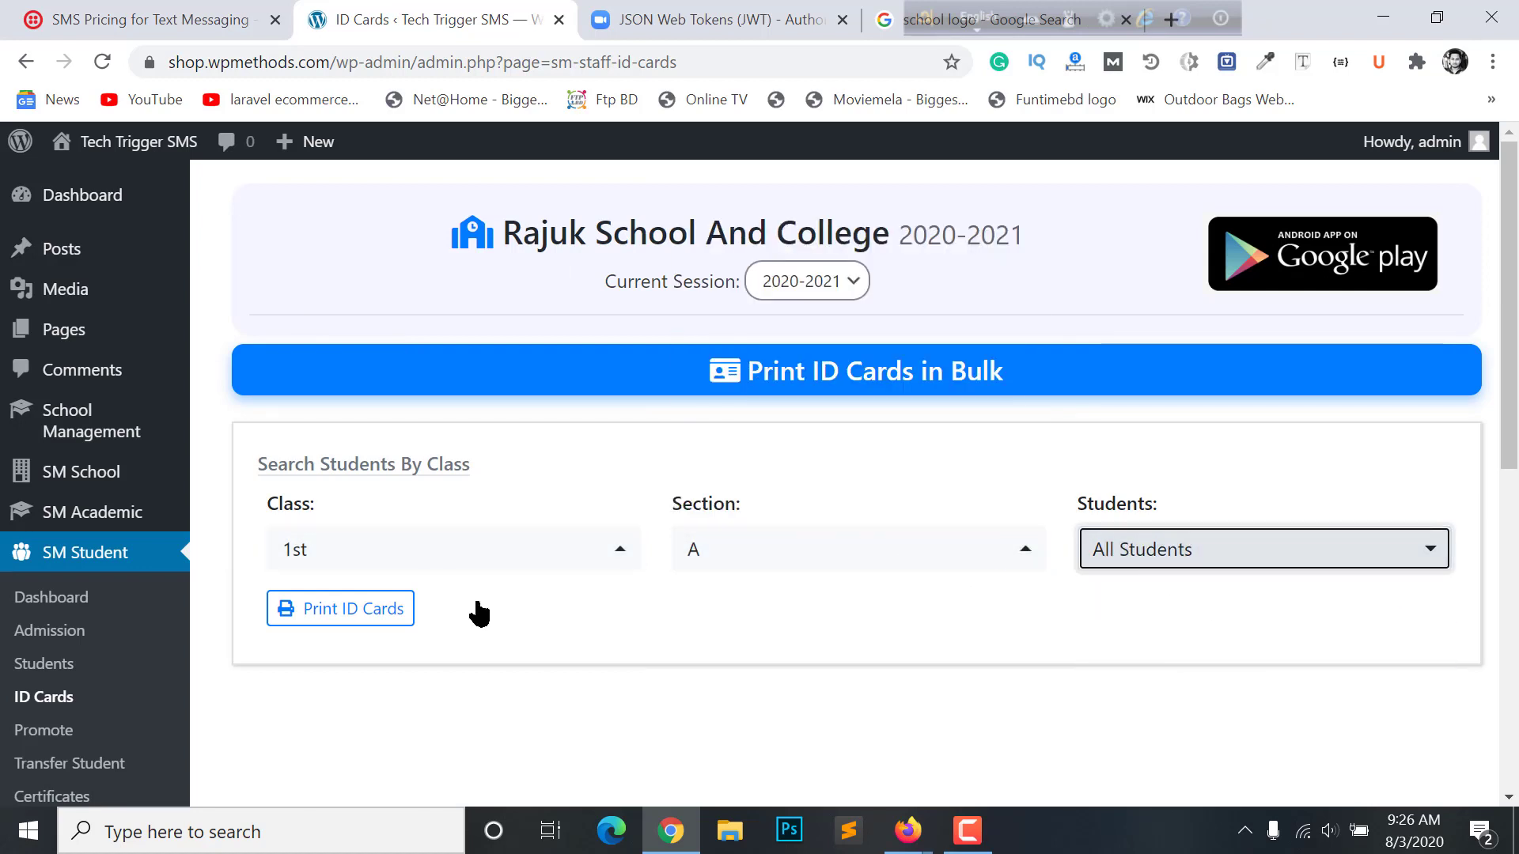
left_click(342, 623)
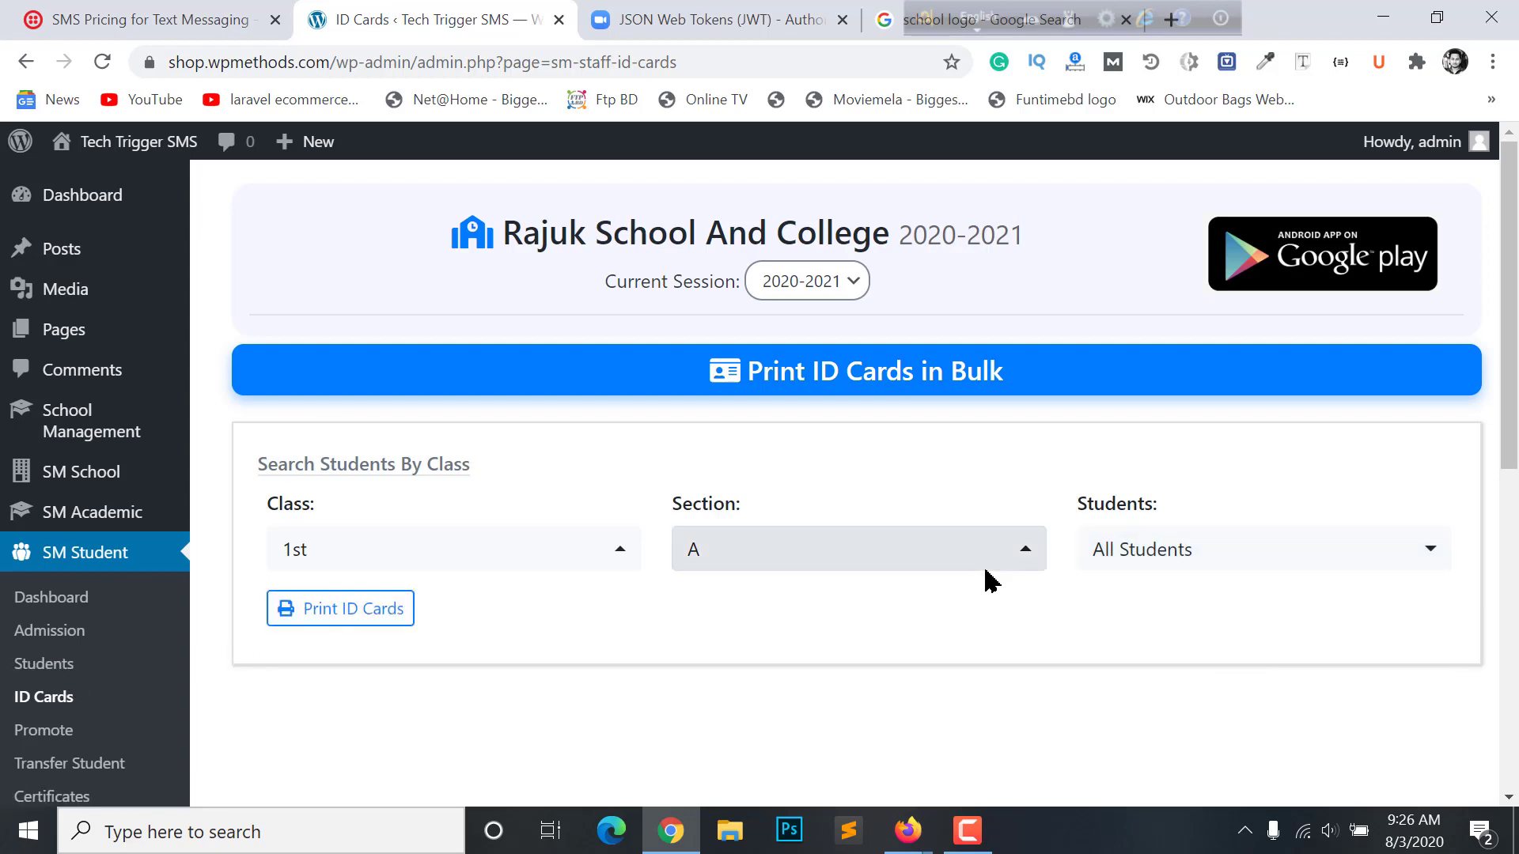
Step: Examine the generated student ID card and close the print preview
scroll(716, 608, "down", 4)
scroll(716, 608, "up", 3)
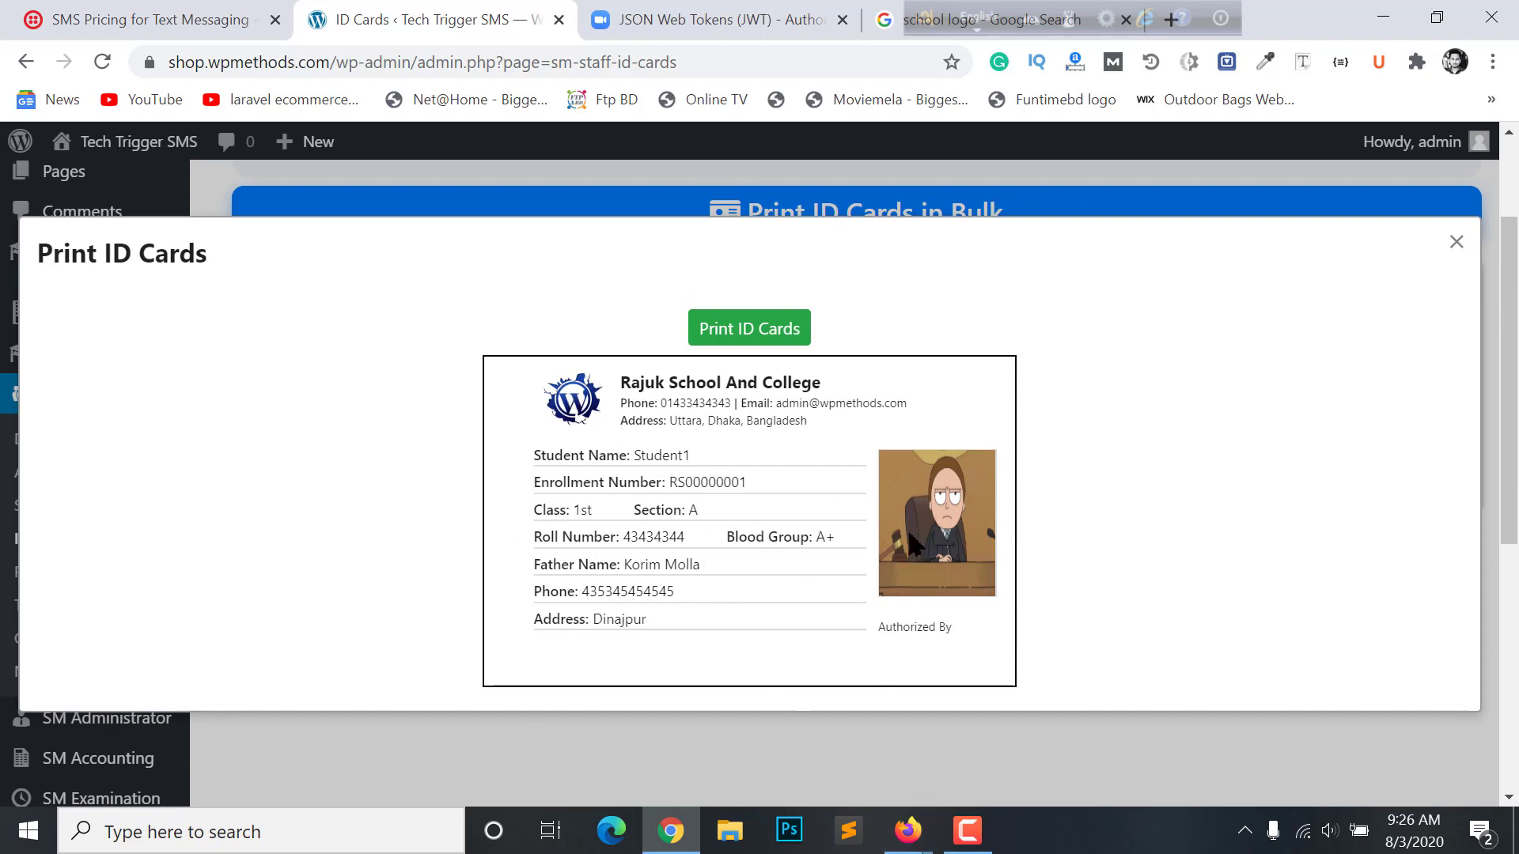
left_click(1456, 241)
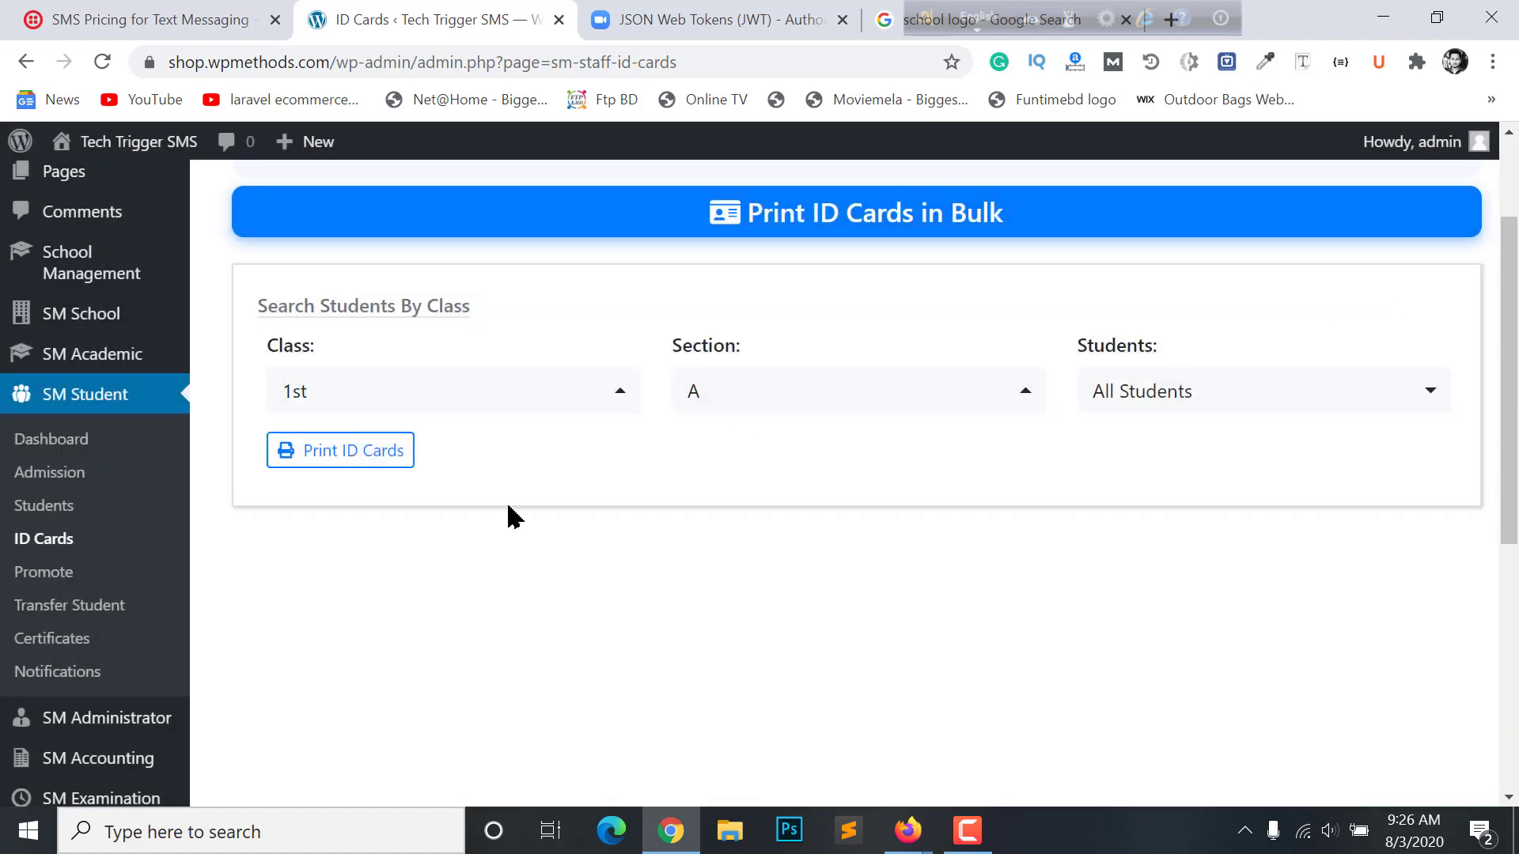
scroll(440, 533, "up", 2)
scroll(414, 529, "down", 2)
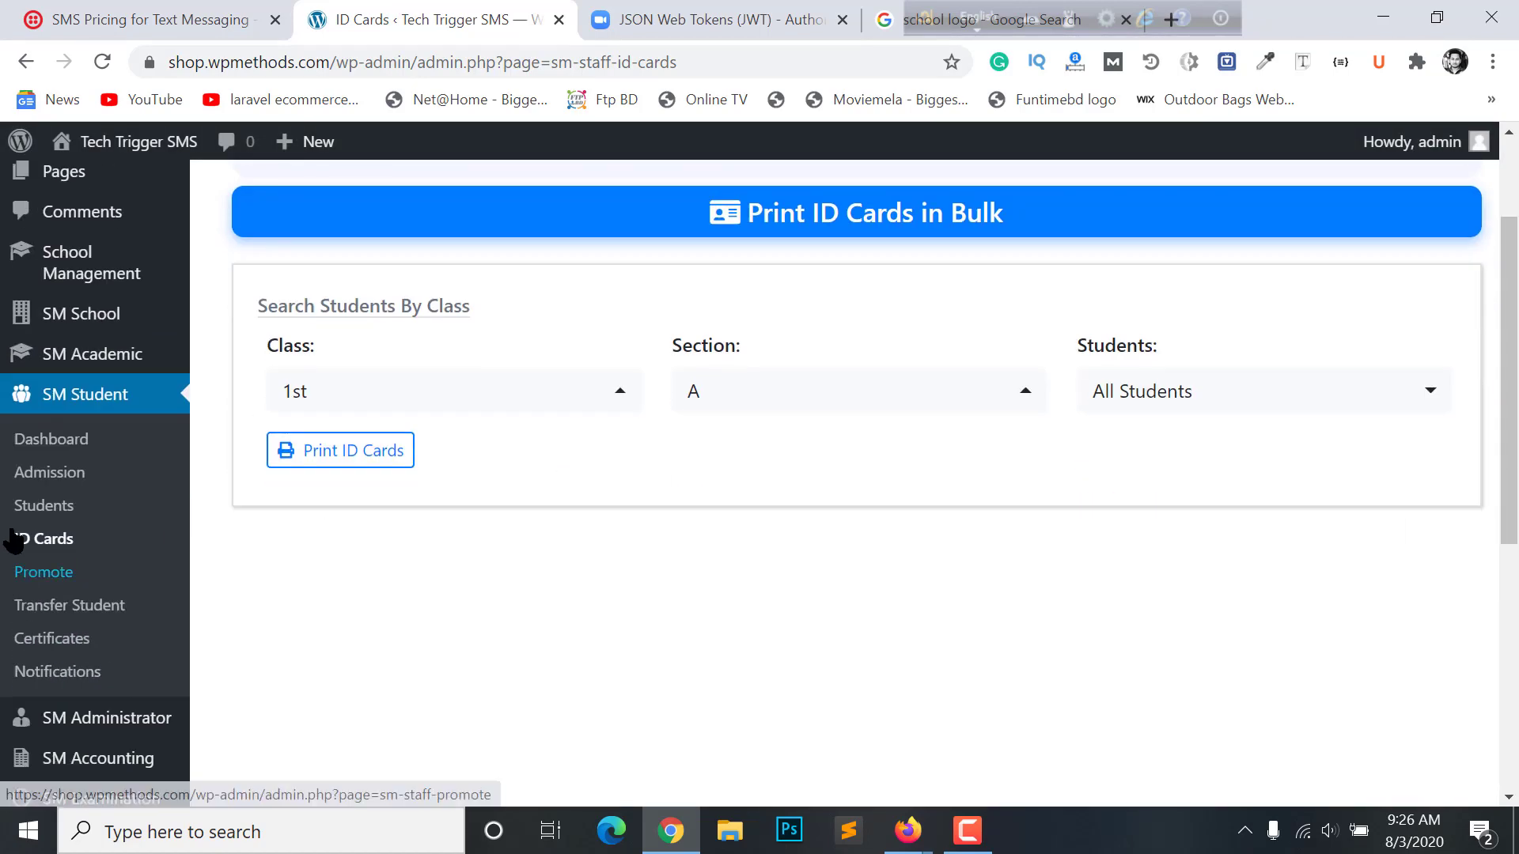
Step: Open the Student Promotion page and check which sessions students can be promoted to
left_click(32, 582)
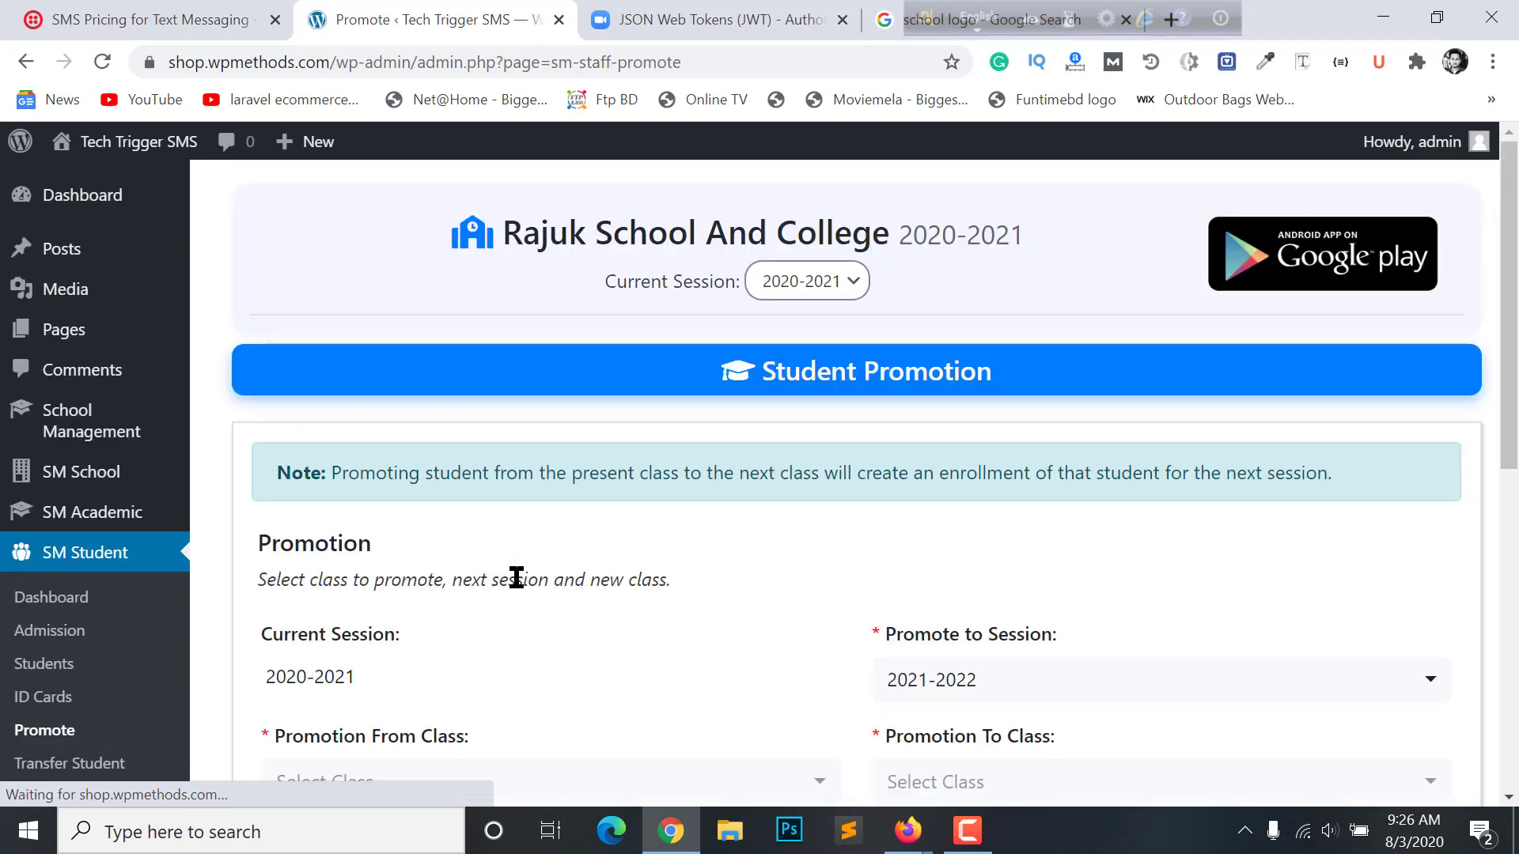
scroll(543, 549, "down", 4)
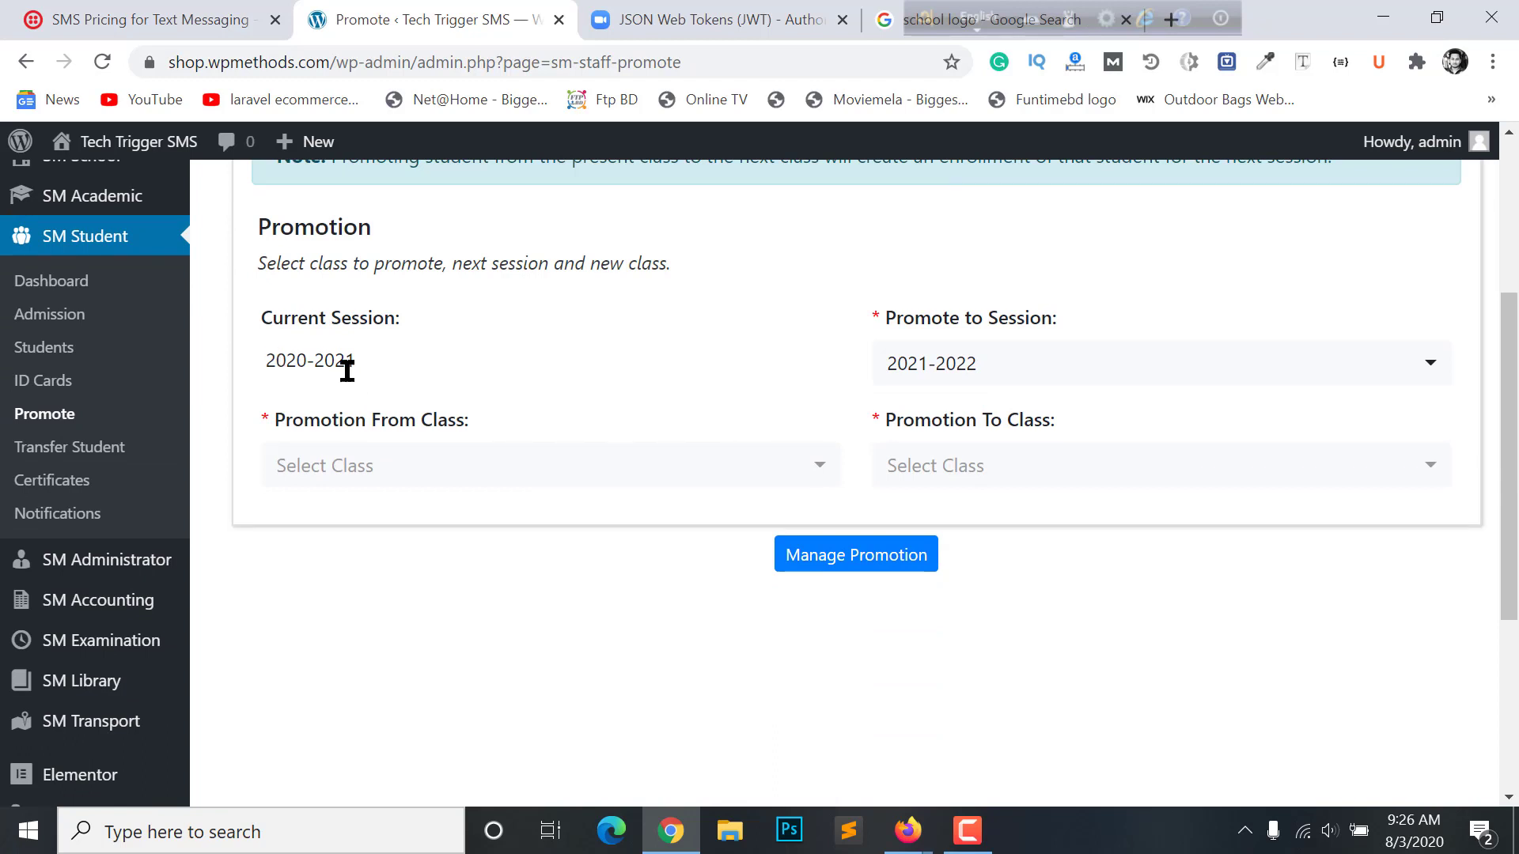
left_click(1023, 368)
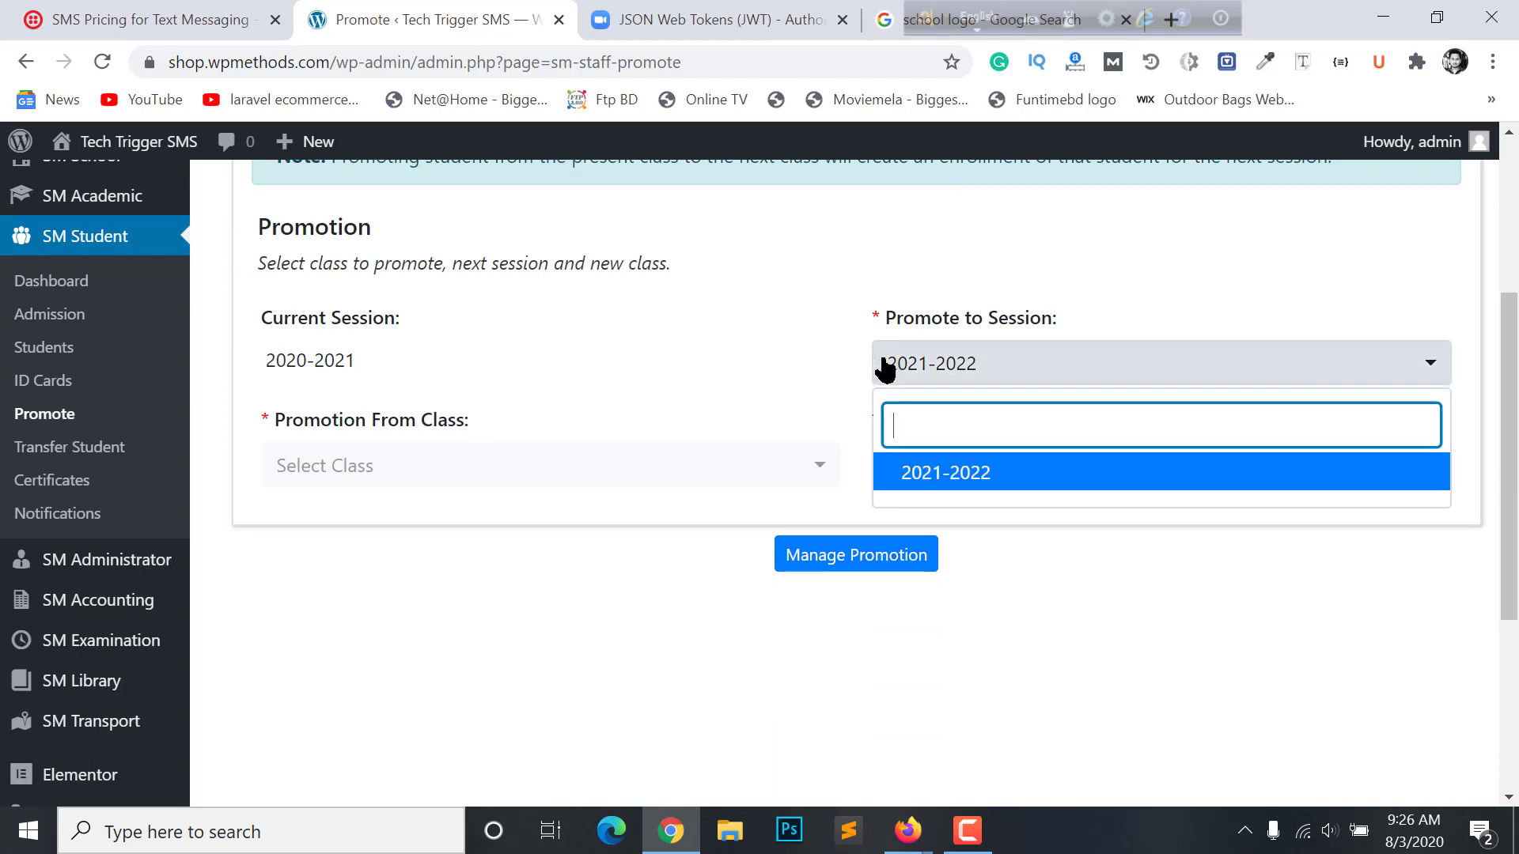
left_click(930, 365)
left_click(999, 368)
left_click(985, 370)
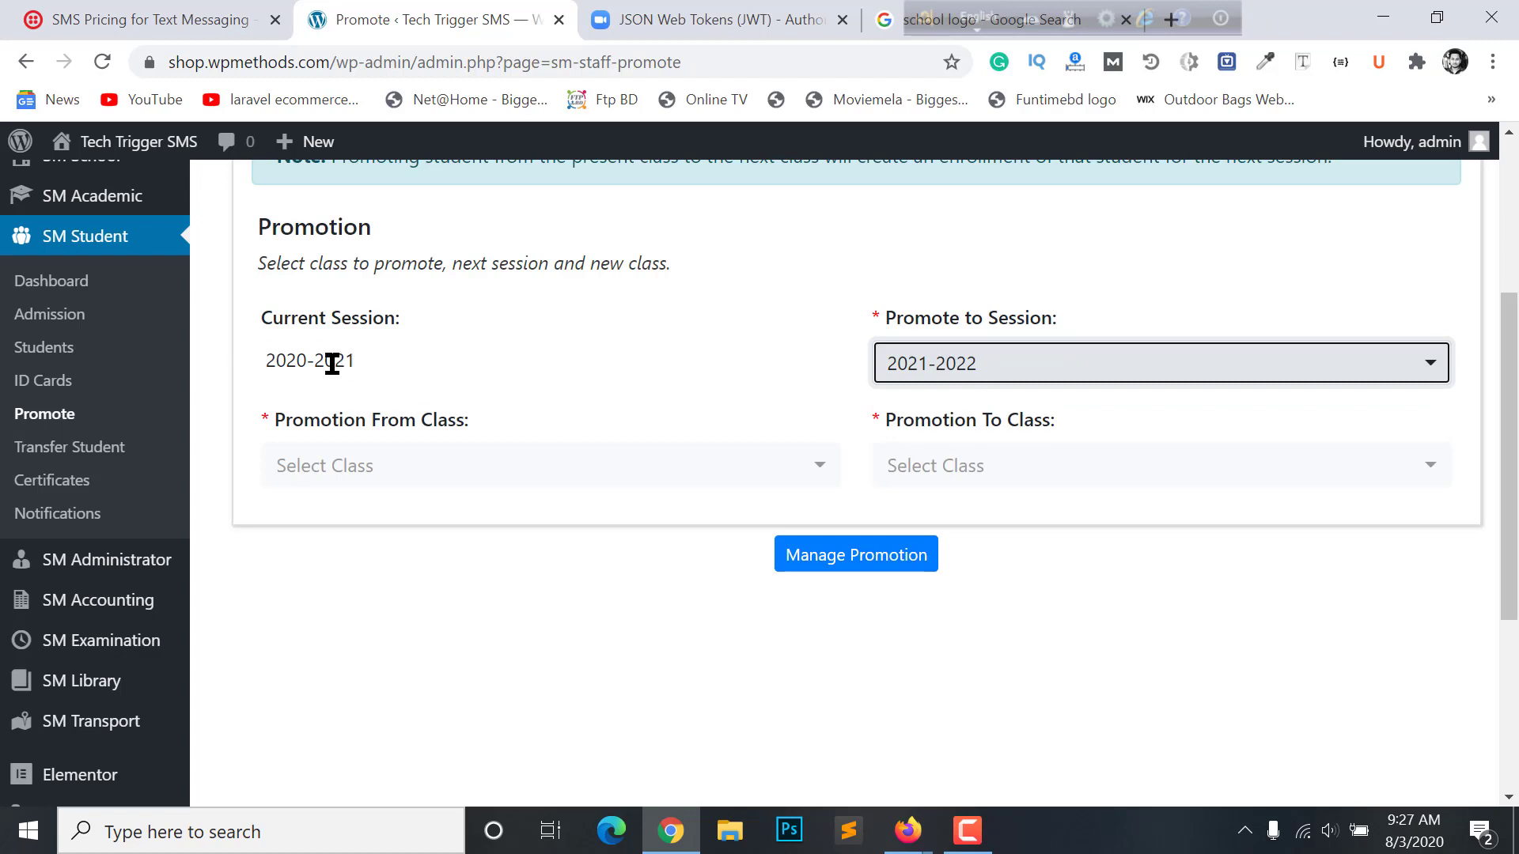
left_click(970, 378)
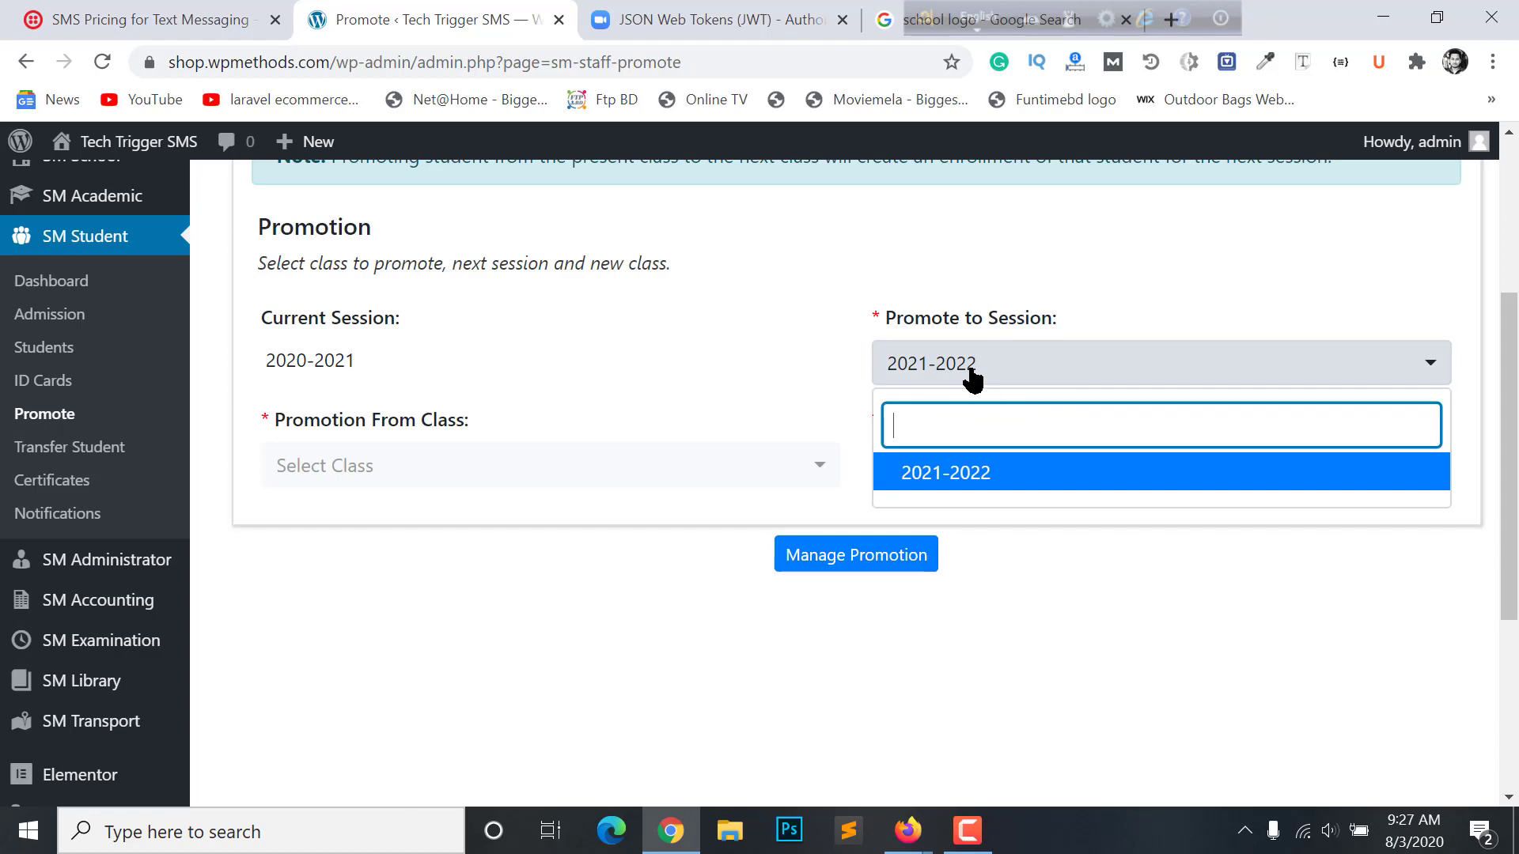
left_click(972, 379)
Step: Open the School Management Sessions page in a new tab, keeping the promotion page open
scroll(430, 474, "up", 2)
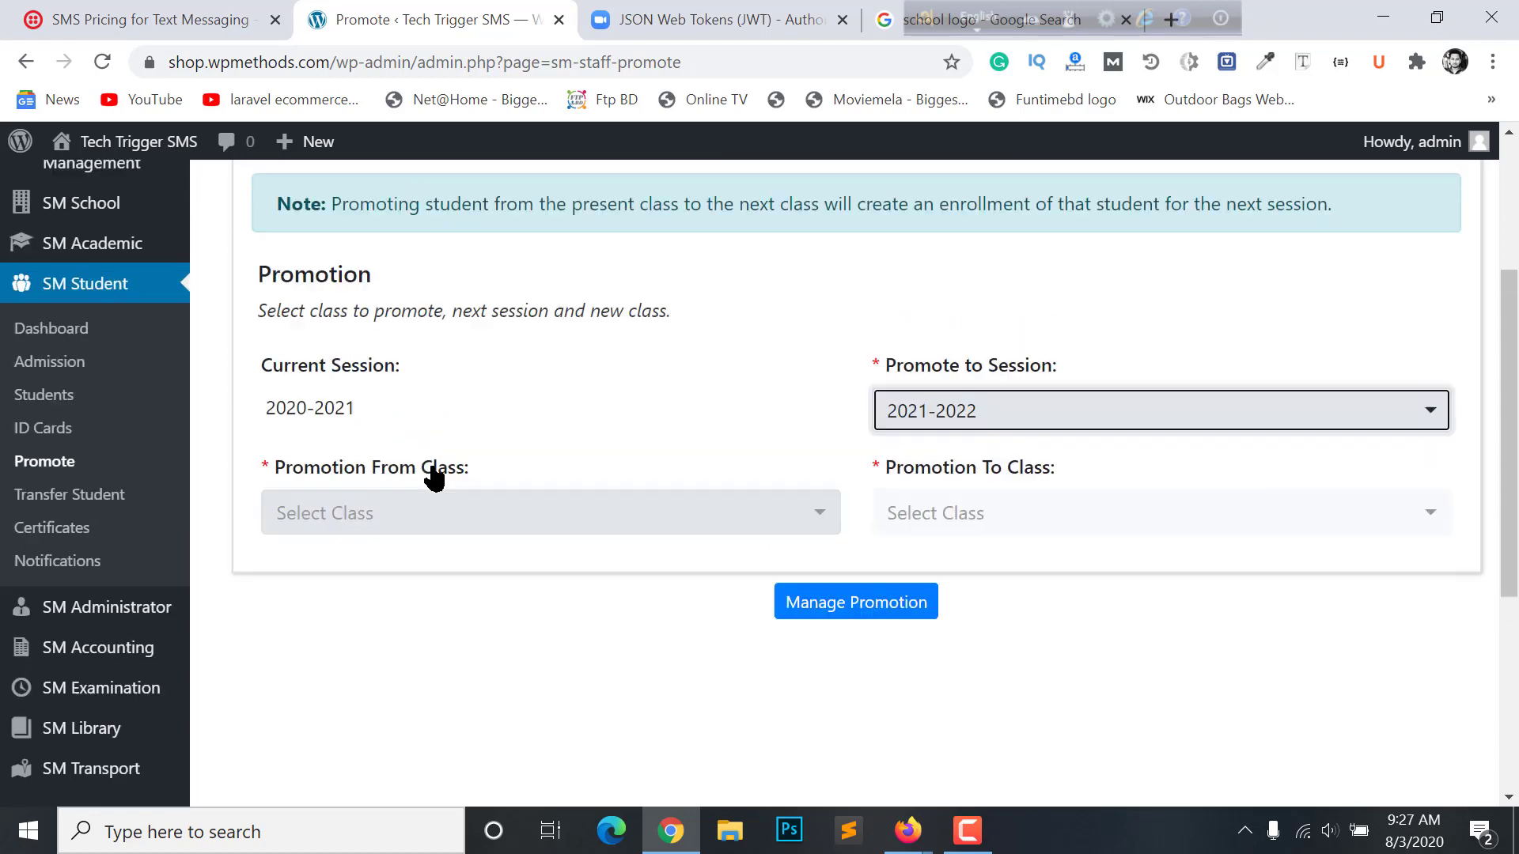
scroll(875, 536, "up", 2)
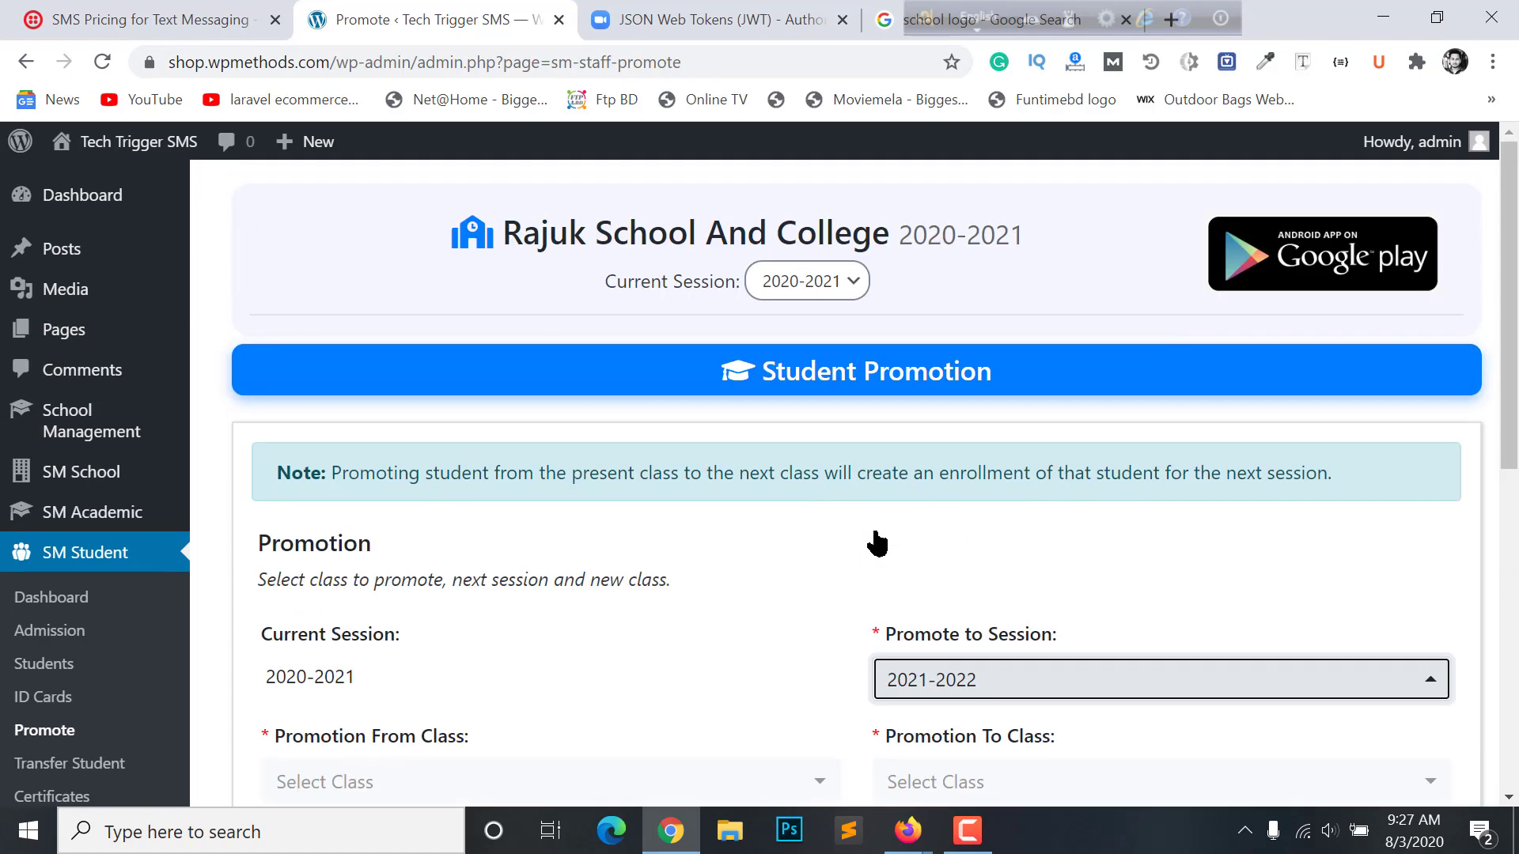
mouse_move(29, 422)
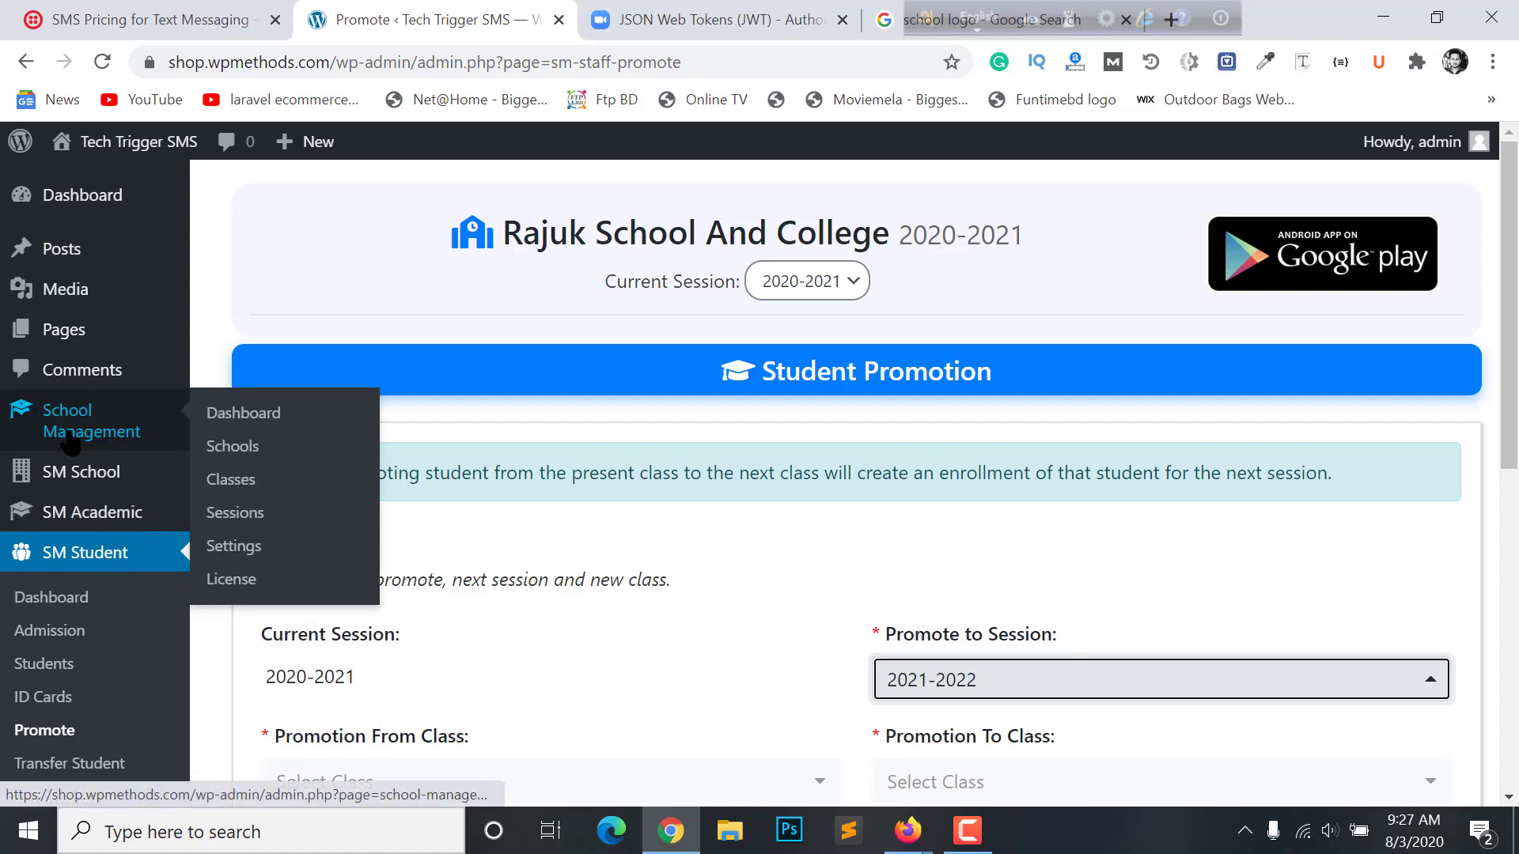
right_click(229, 514)
left_click(399, 529)
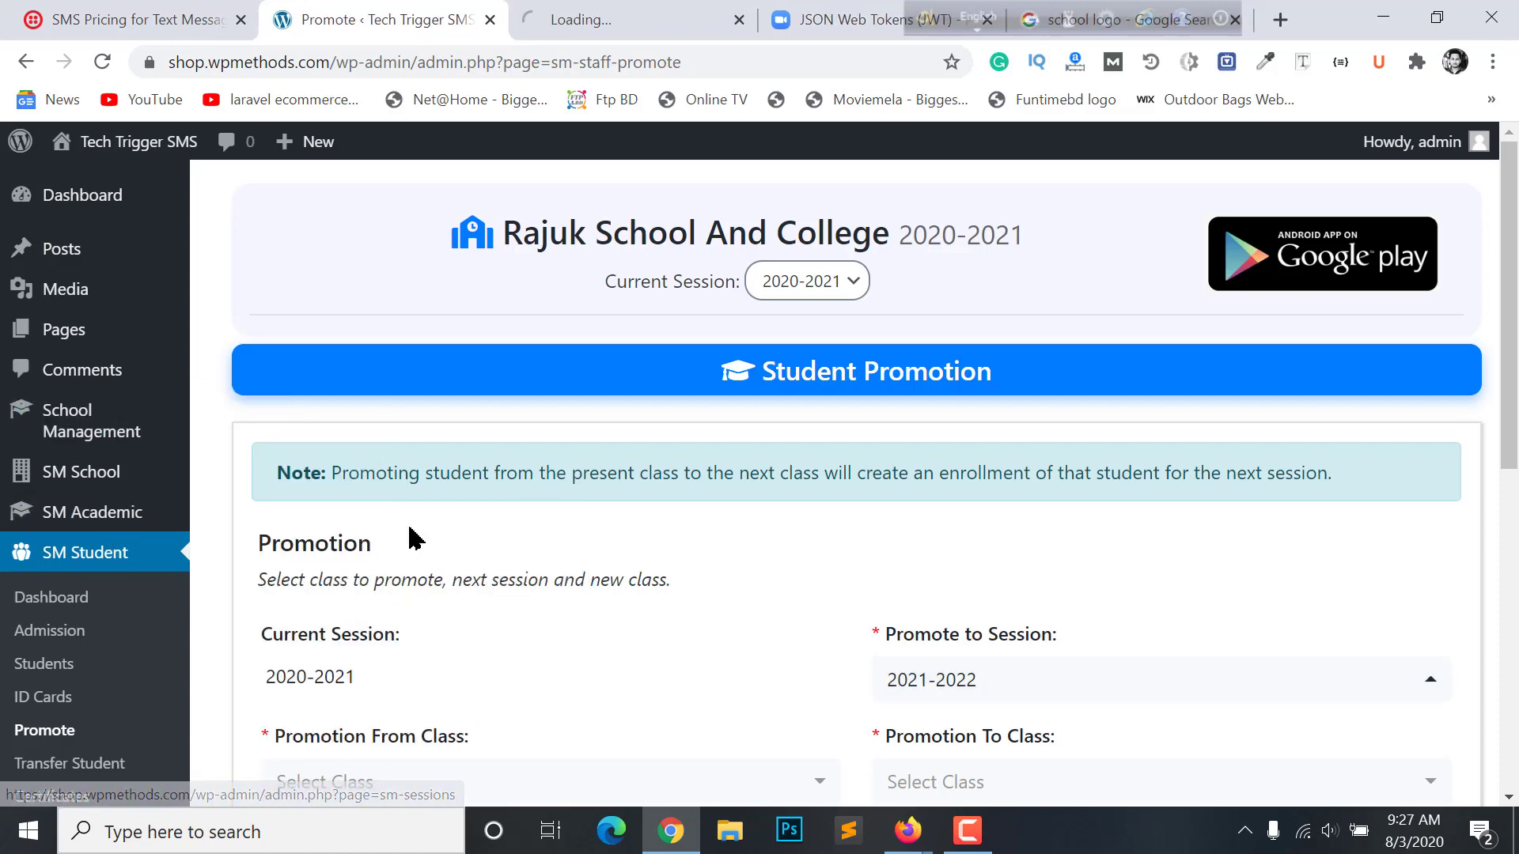
Step: Switch to the Sessions page, start adding a new session and enter the label summer
left_click(639, 11)
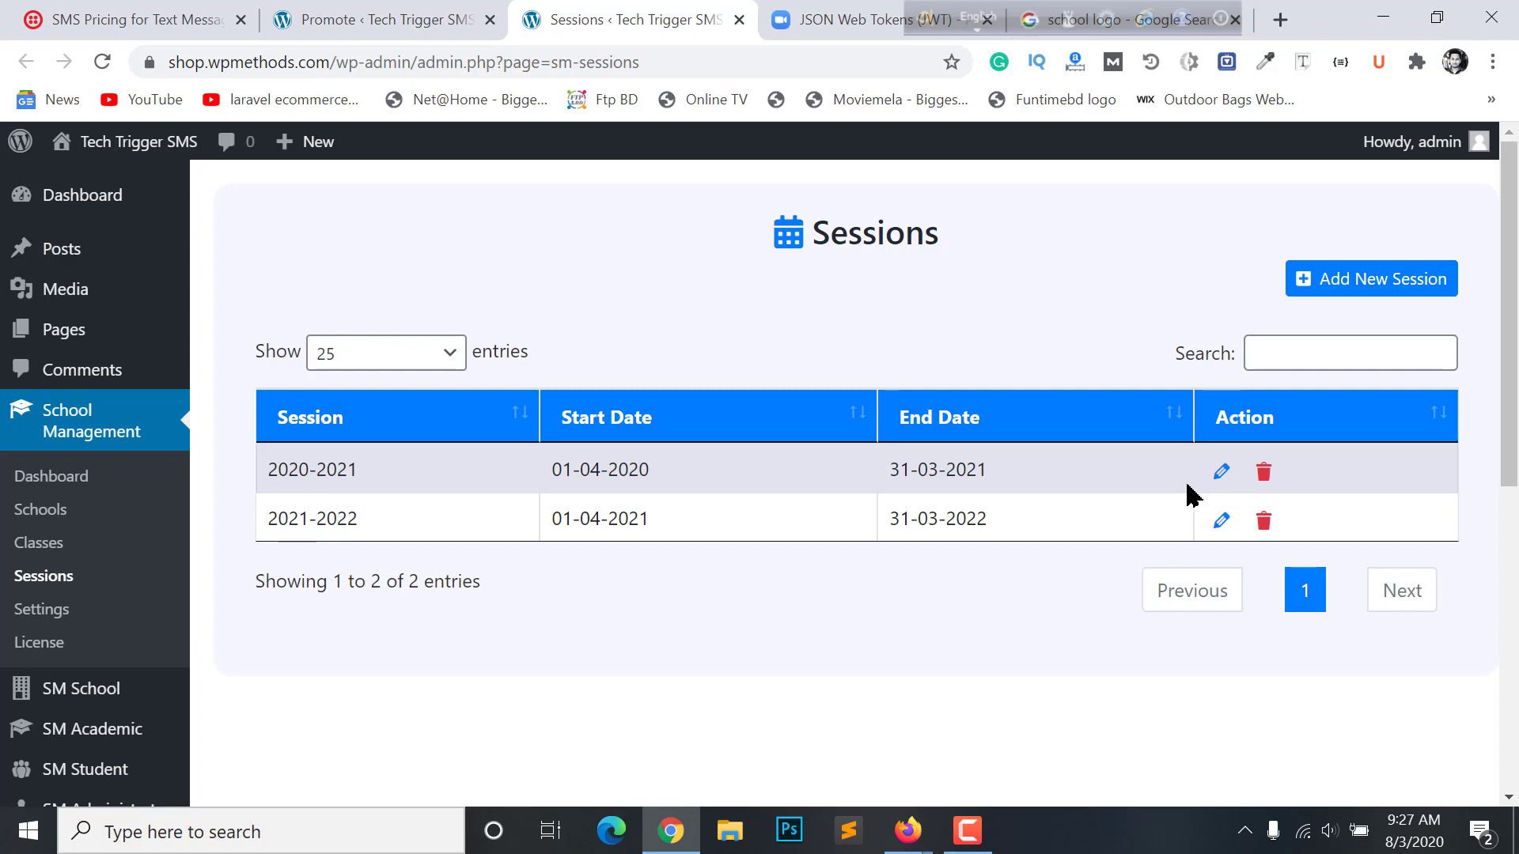
left_click(1357, 283)
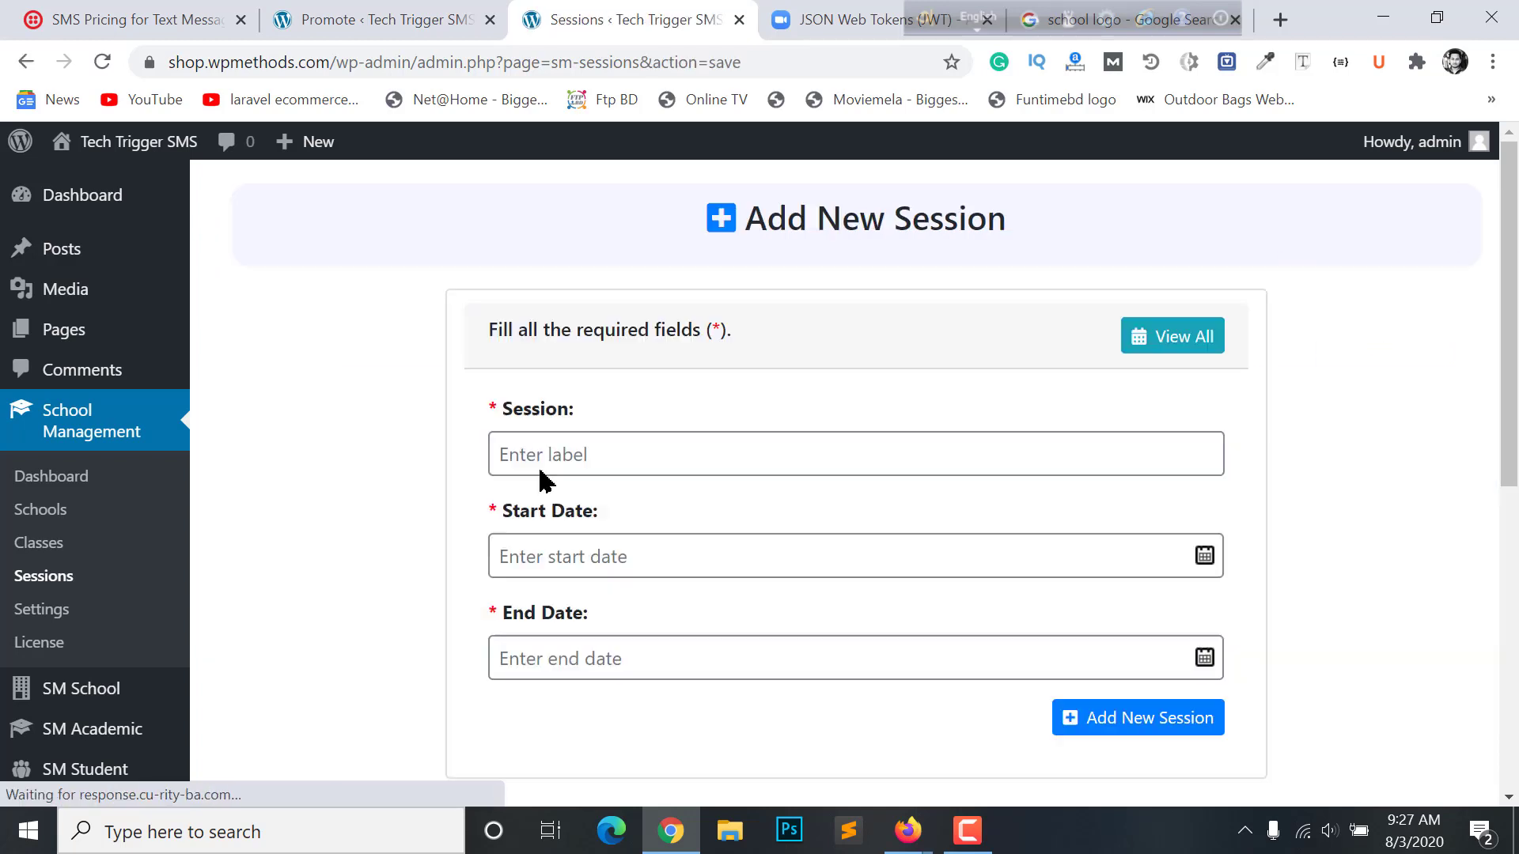
left_click(647, 457)
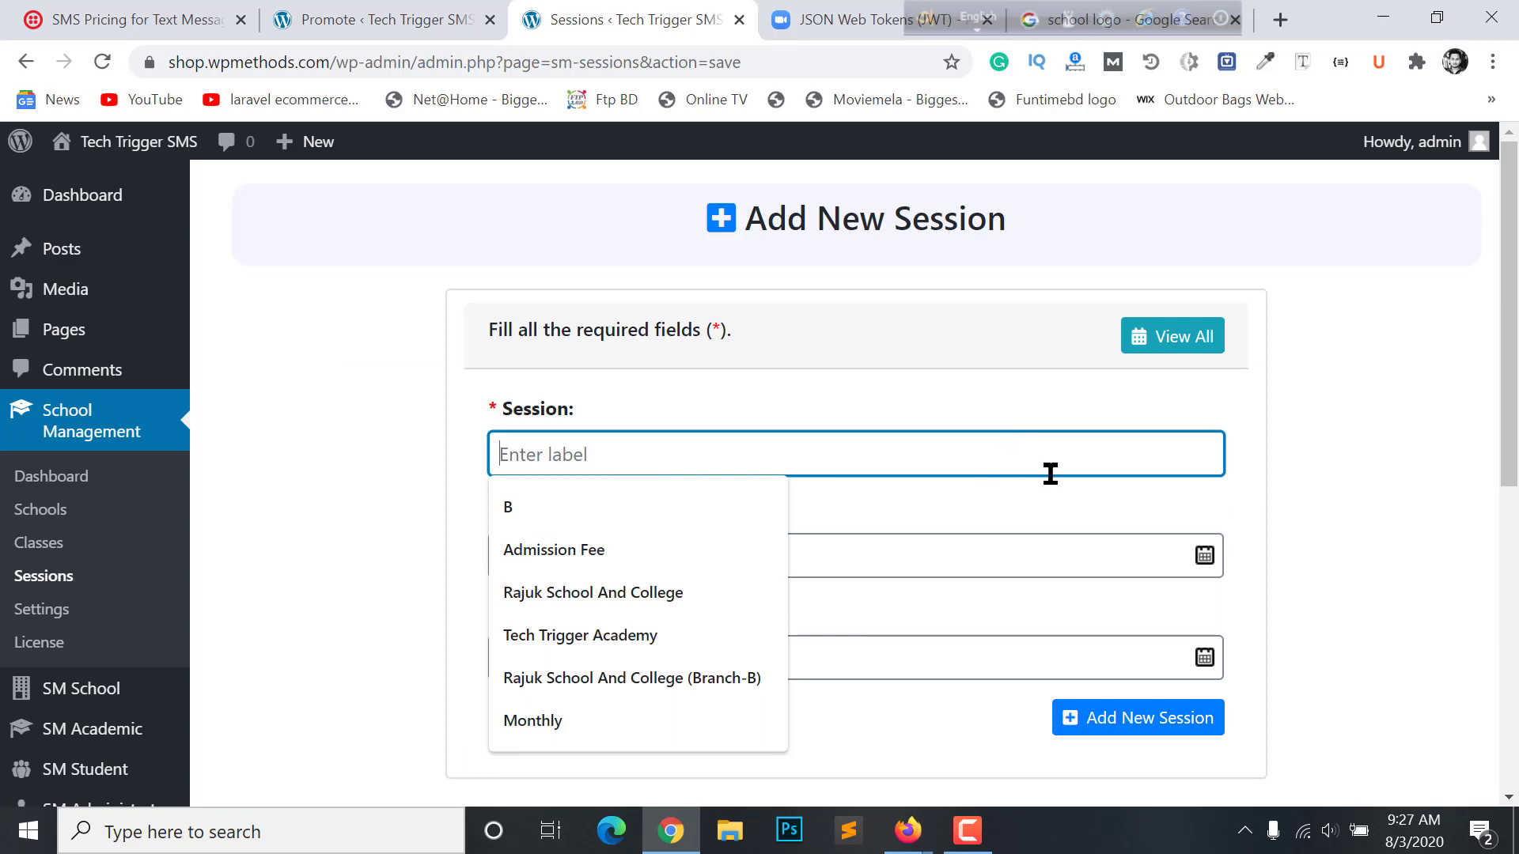
type("summer")
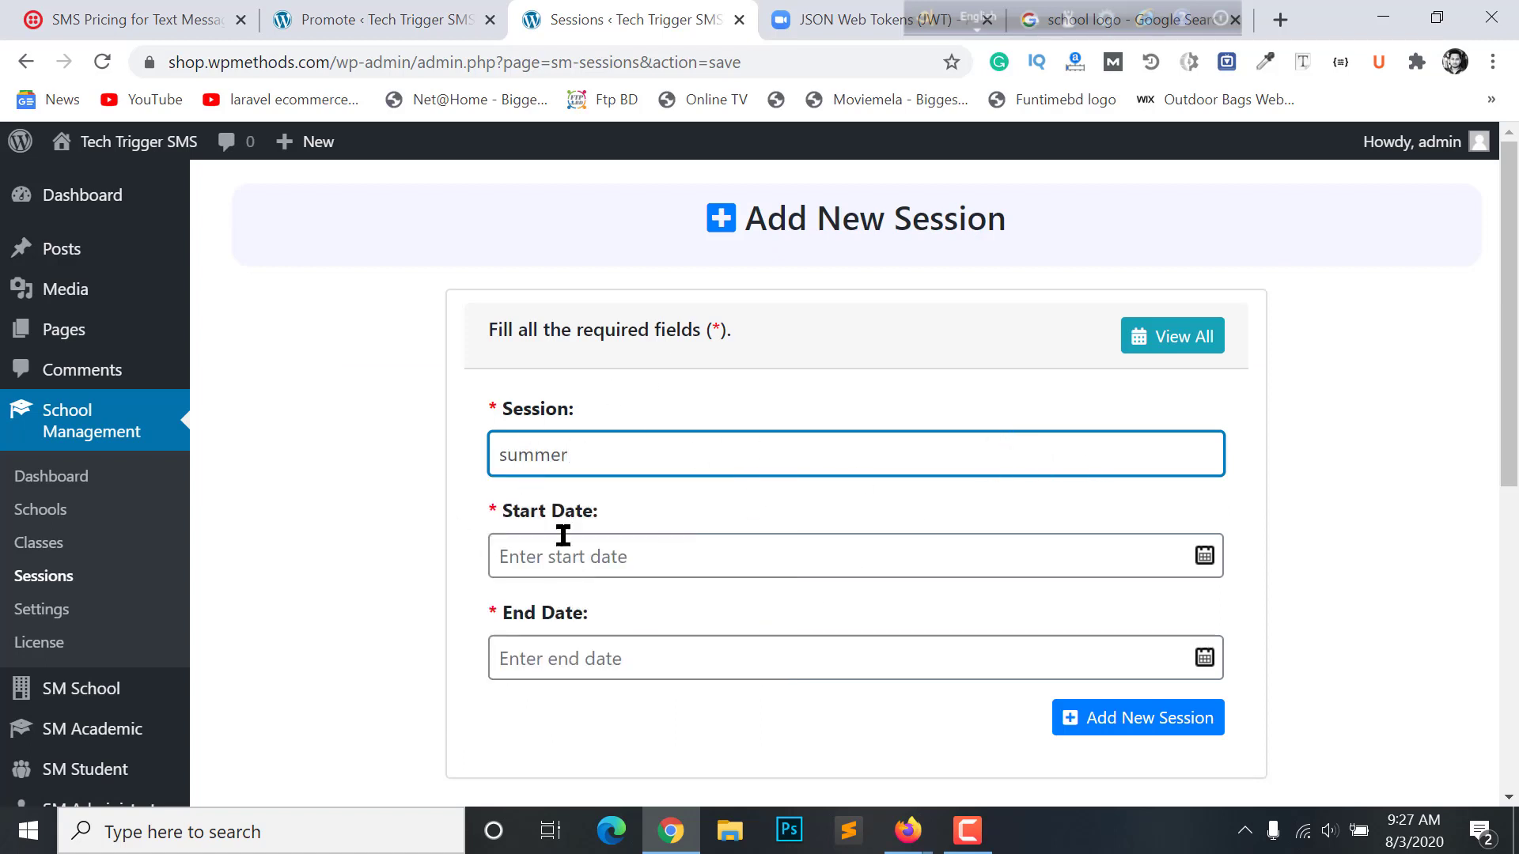
left_click(1357, 450)
scroll(523, 417, "down", 2)
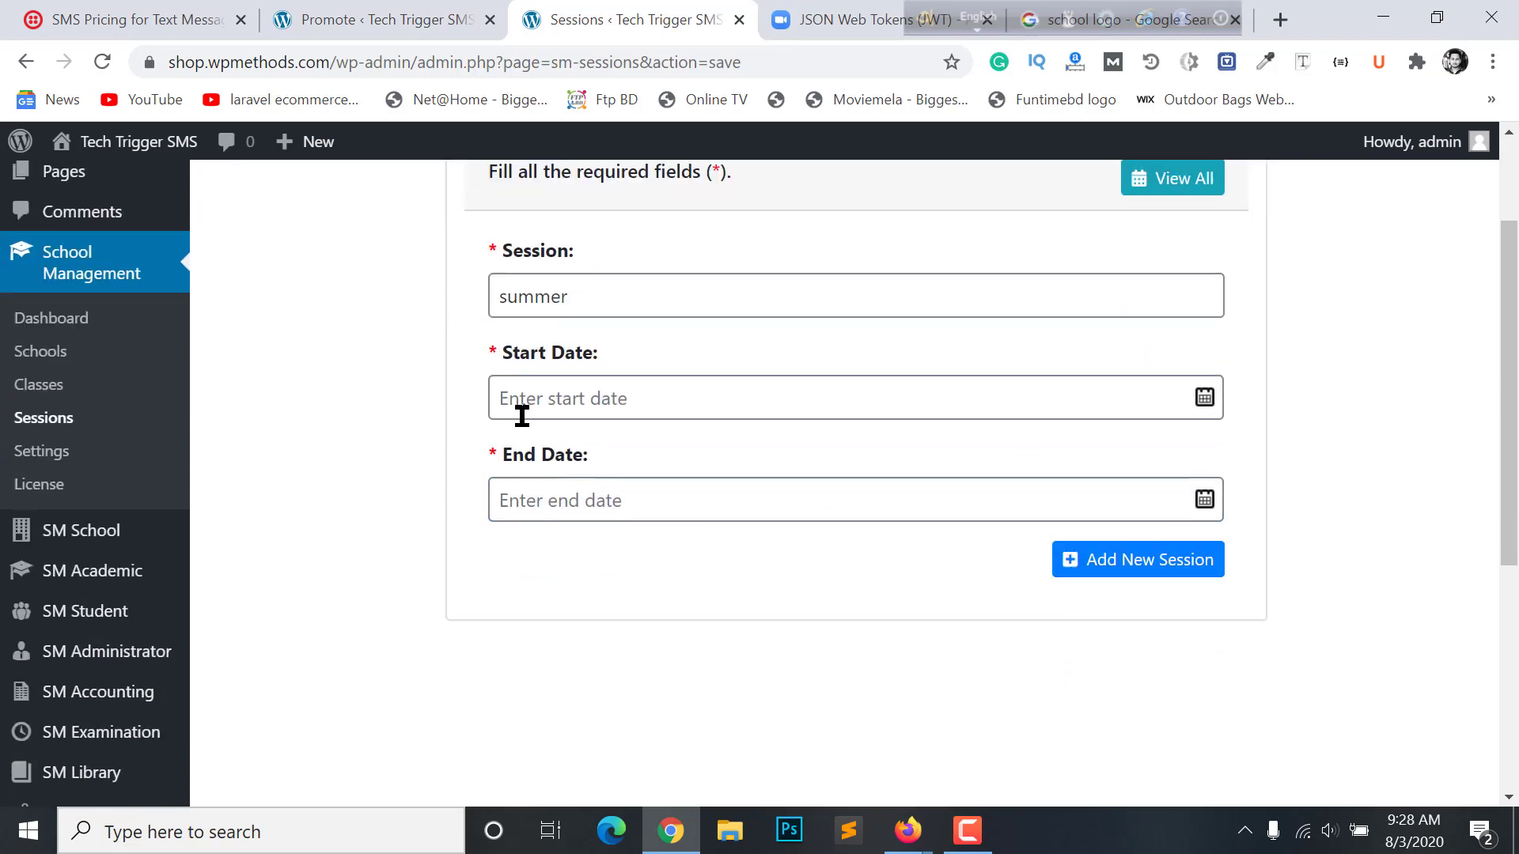
Step: Try the start date picker with year 2020 and the end date picker, and return to the sessions list without saving
left_click(1206, 398)
scroll(1350, 478, "up", 2)
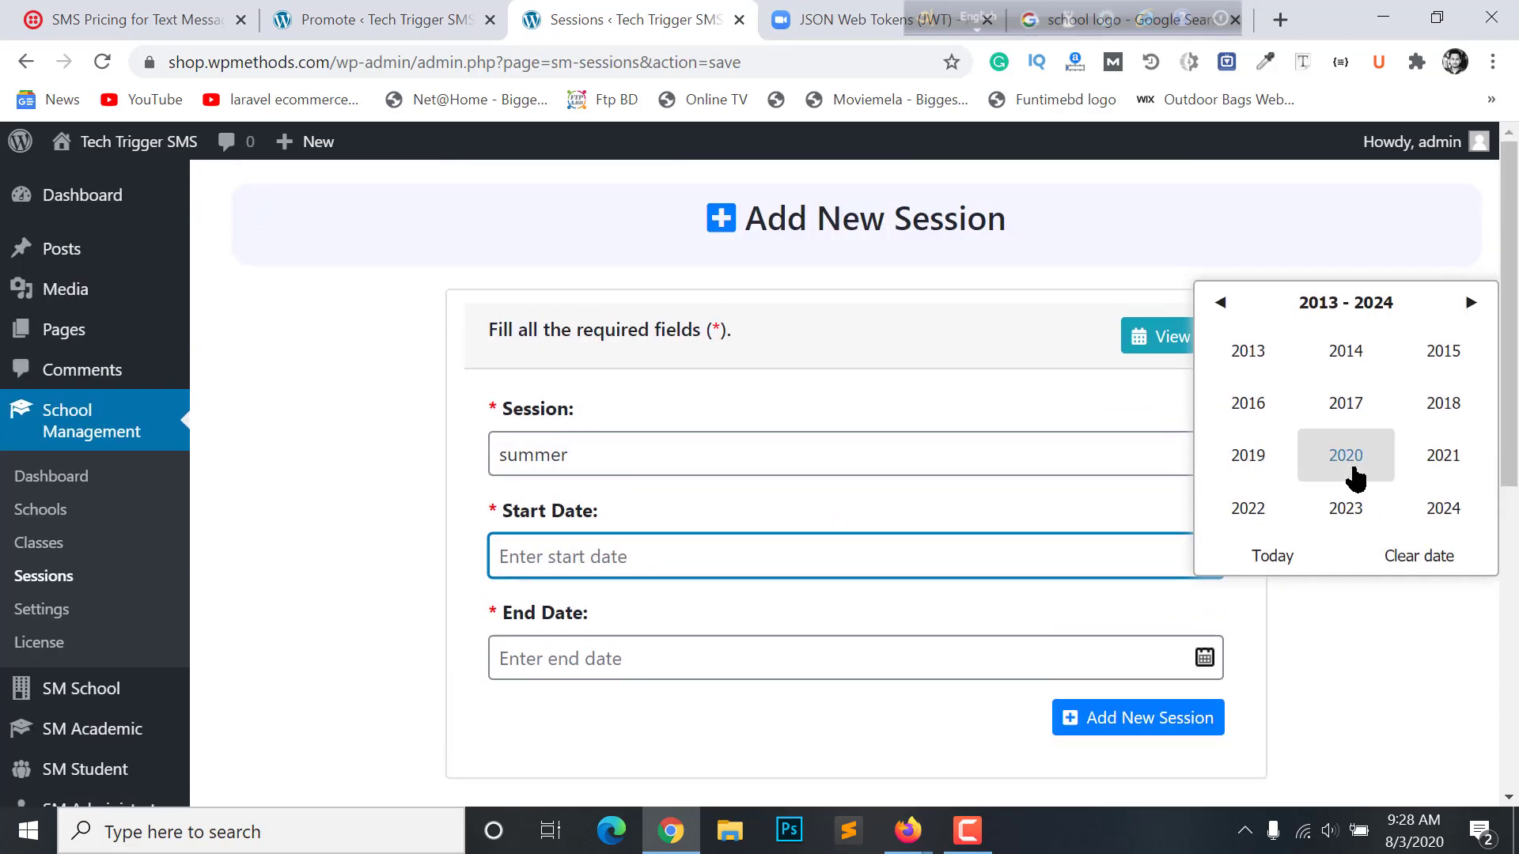
left_click(1354, 475)
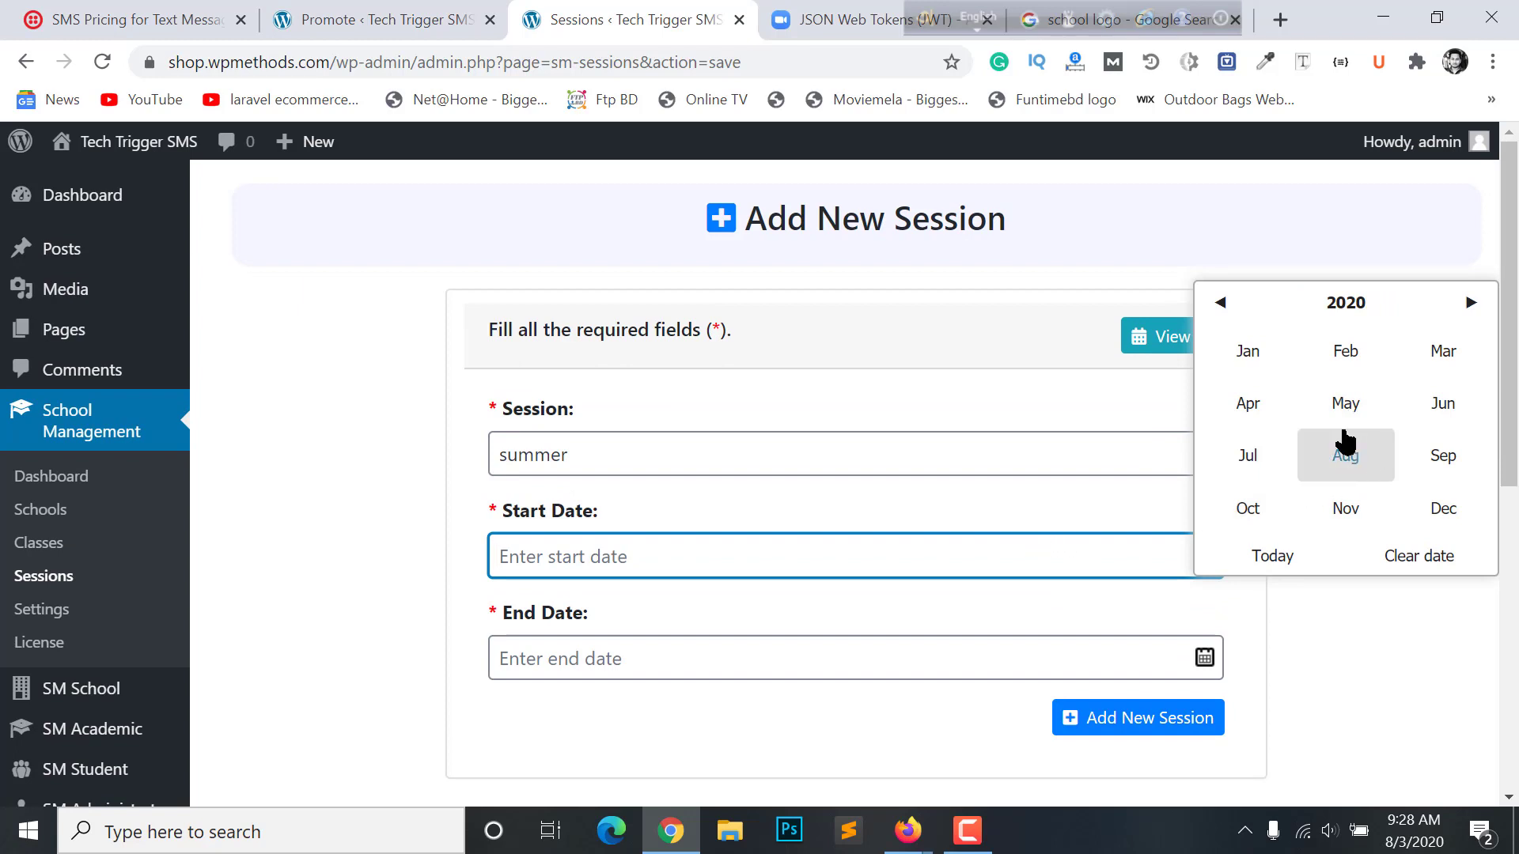
left_click(652, 662)
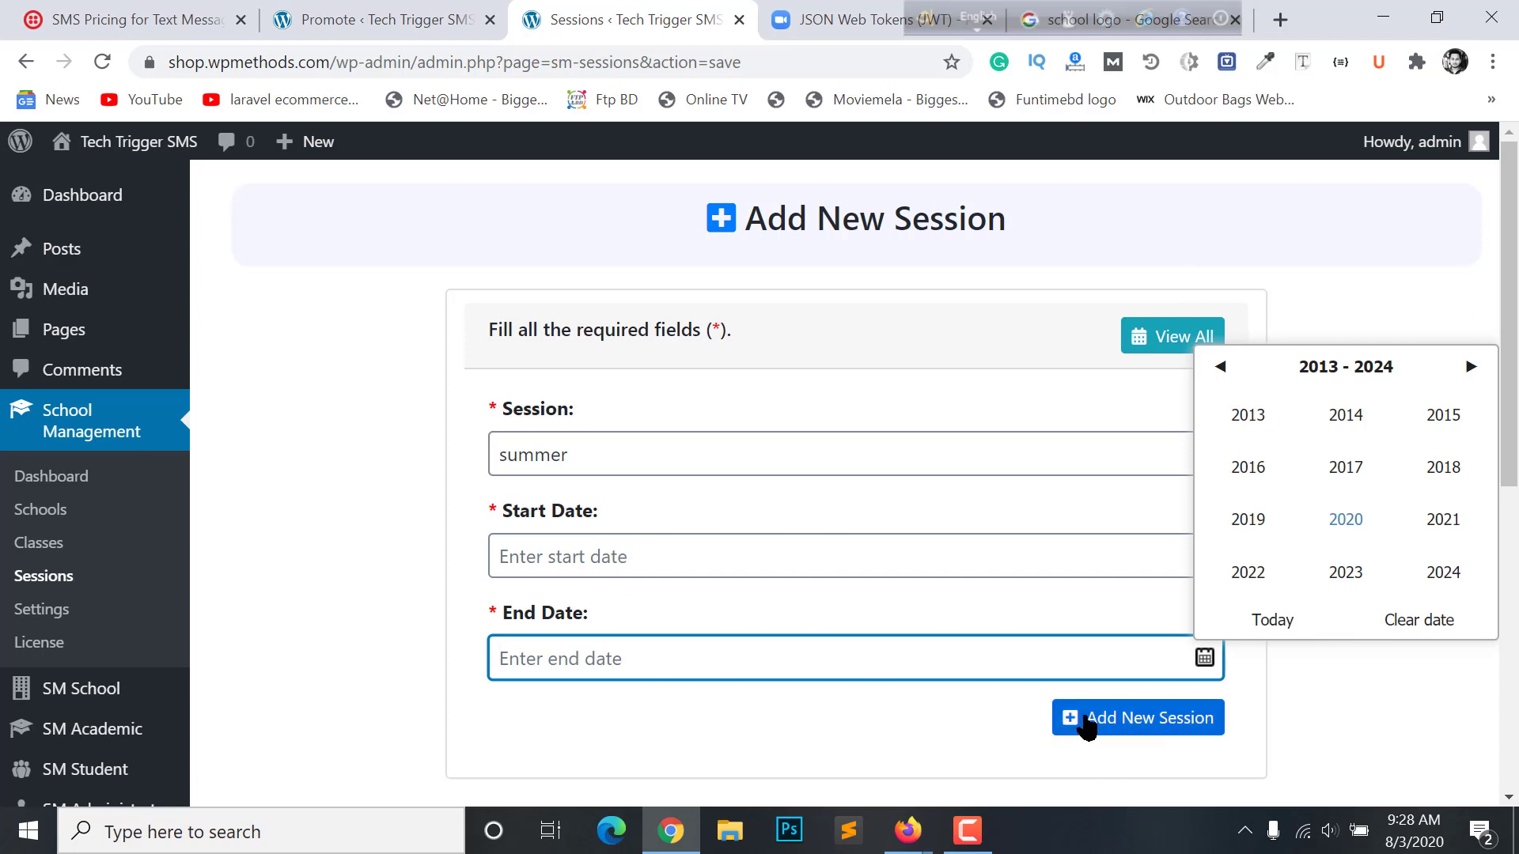
left_click(41, 575)
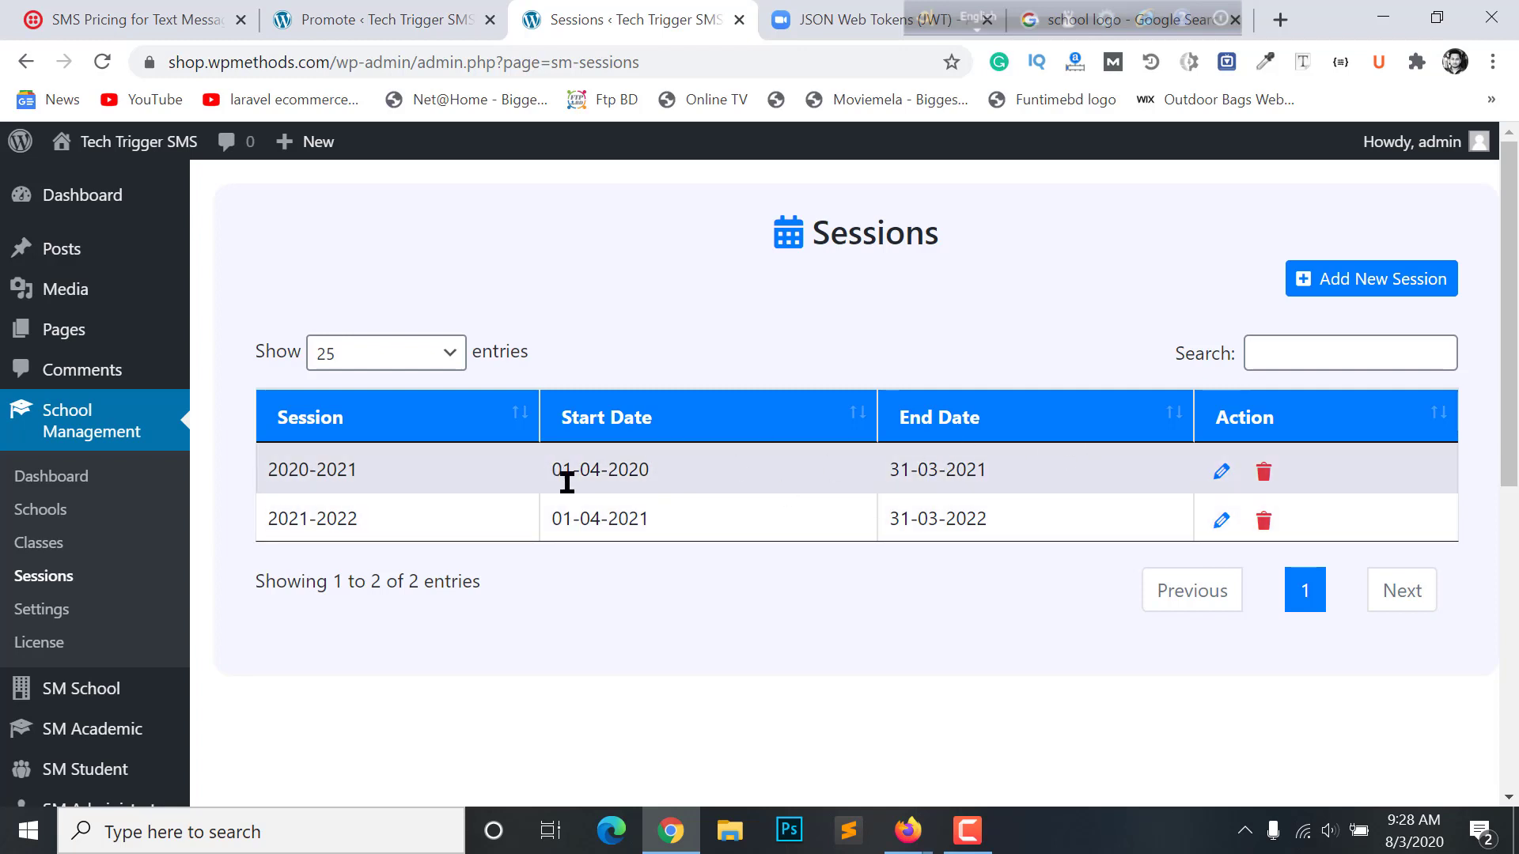
Step: Return to the Student Promotion page and review the current session selector and the promotion instructions
key("ctrl+shift+Tab")
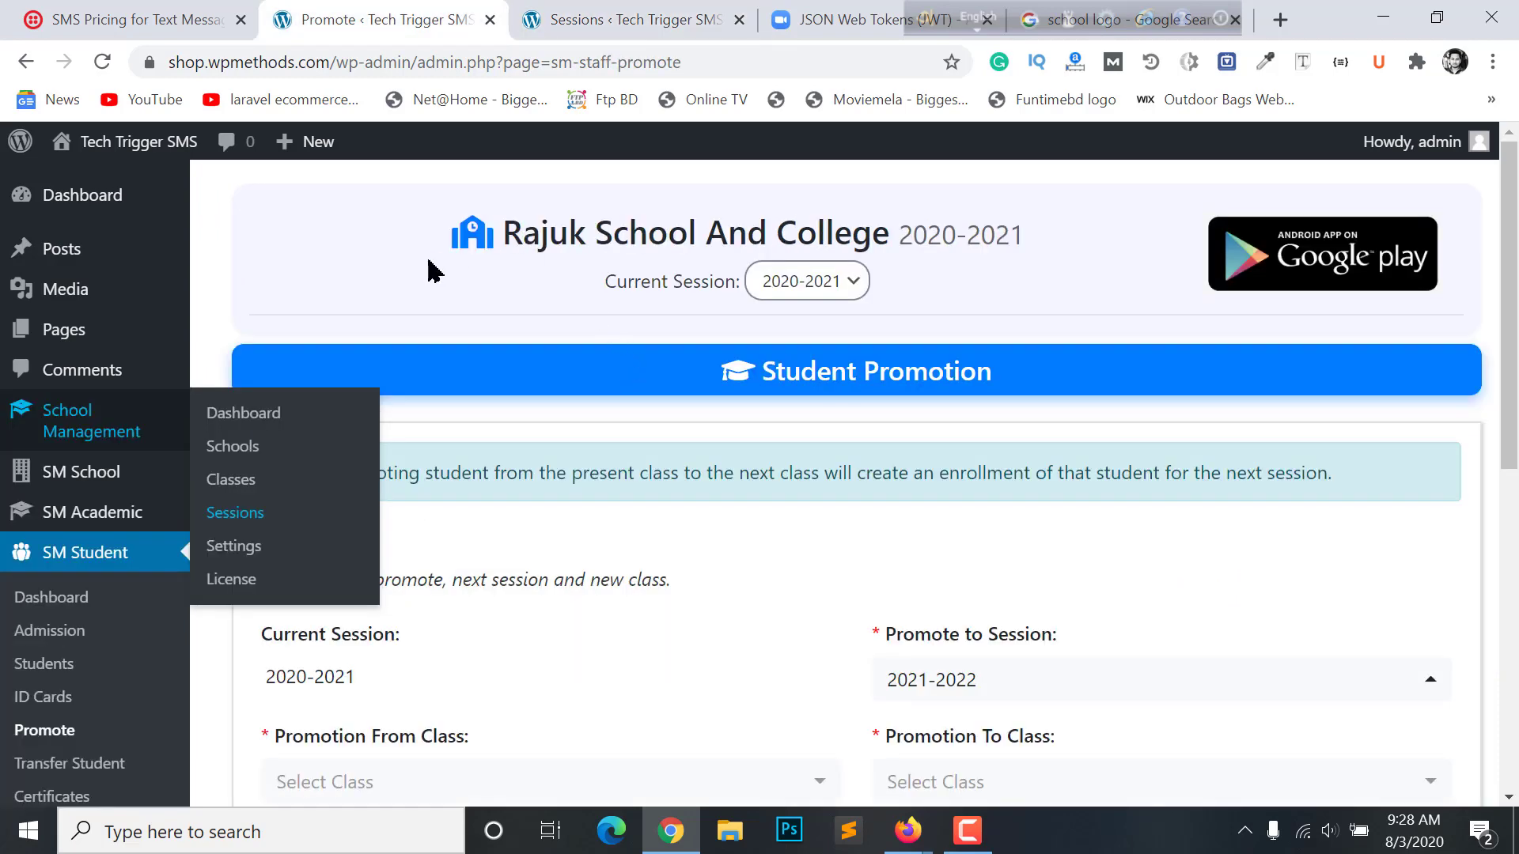
scroll(865, 440, "down", 4)
scroll(875, 404, "up", 4)
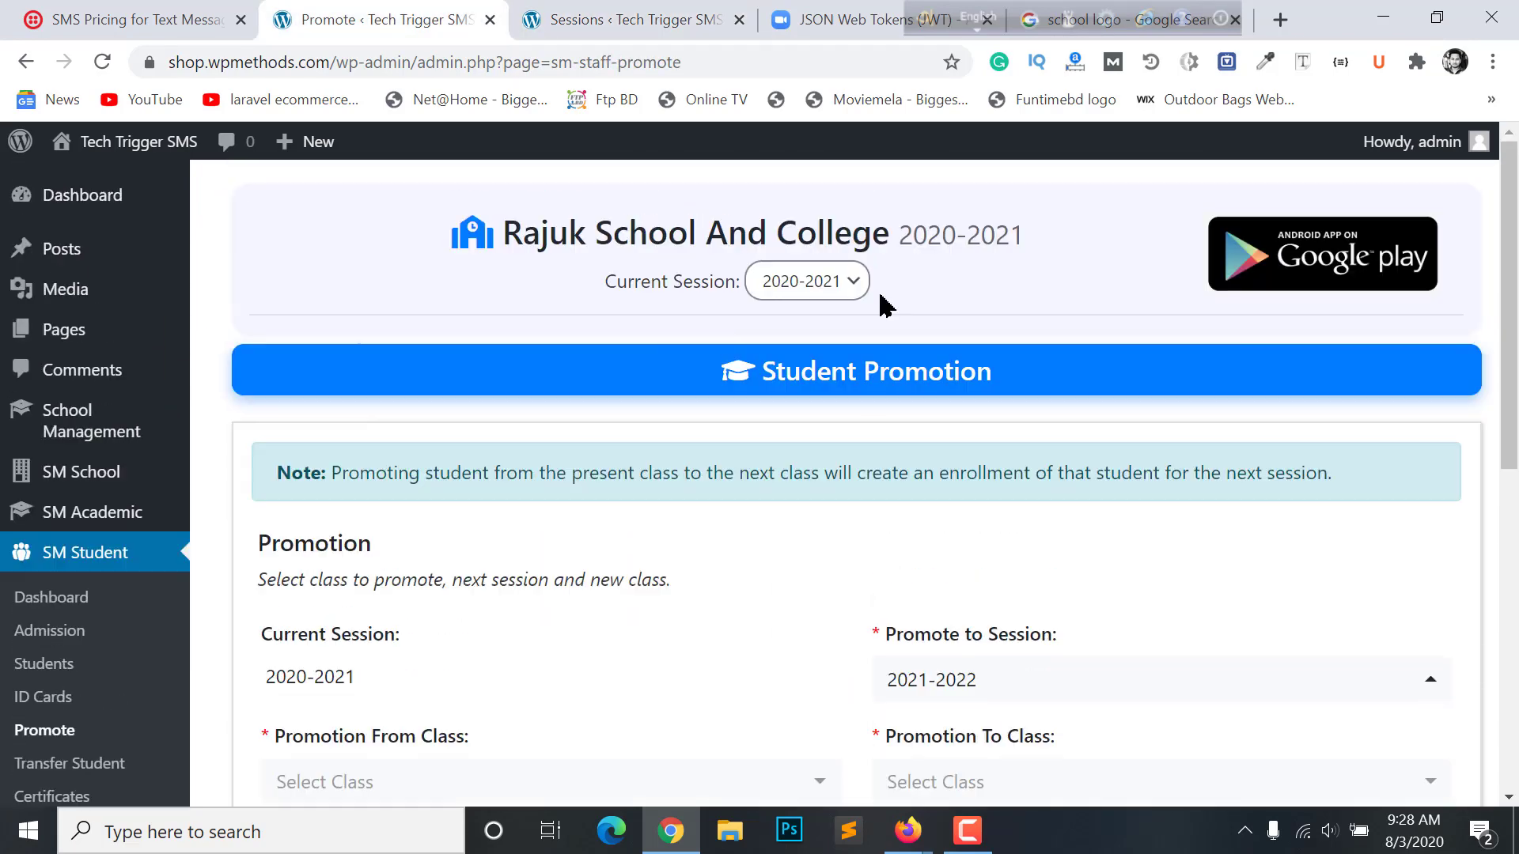
left_click(844, 285)
left_click(847, 287)
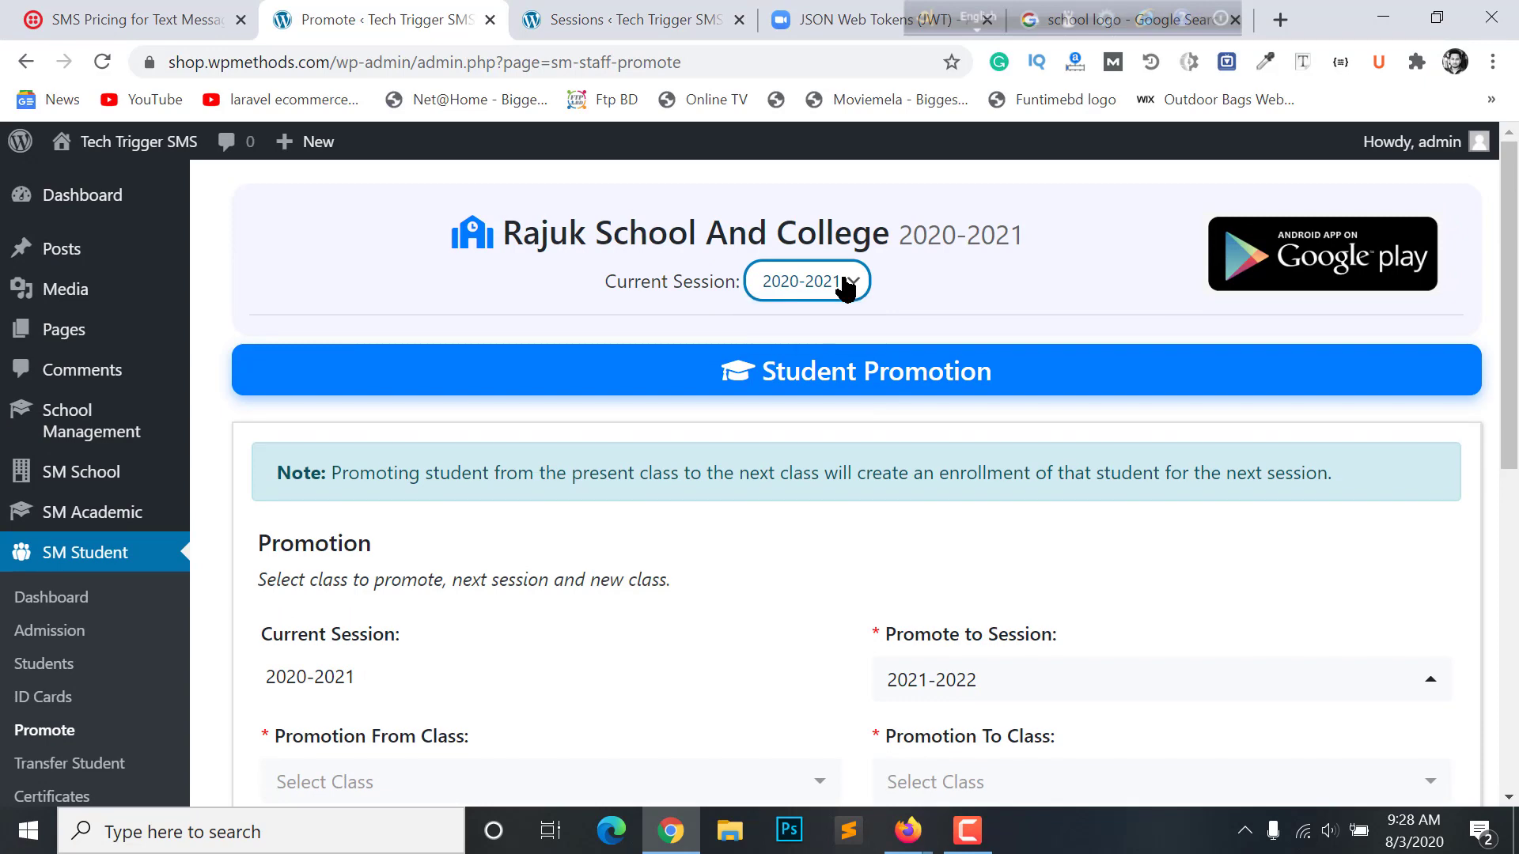
scroll(331, 421, "down", 2)
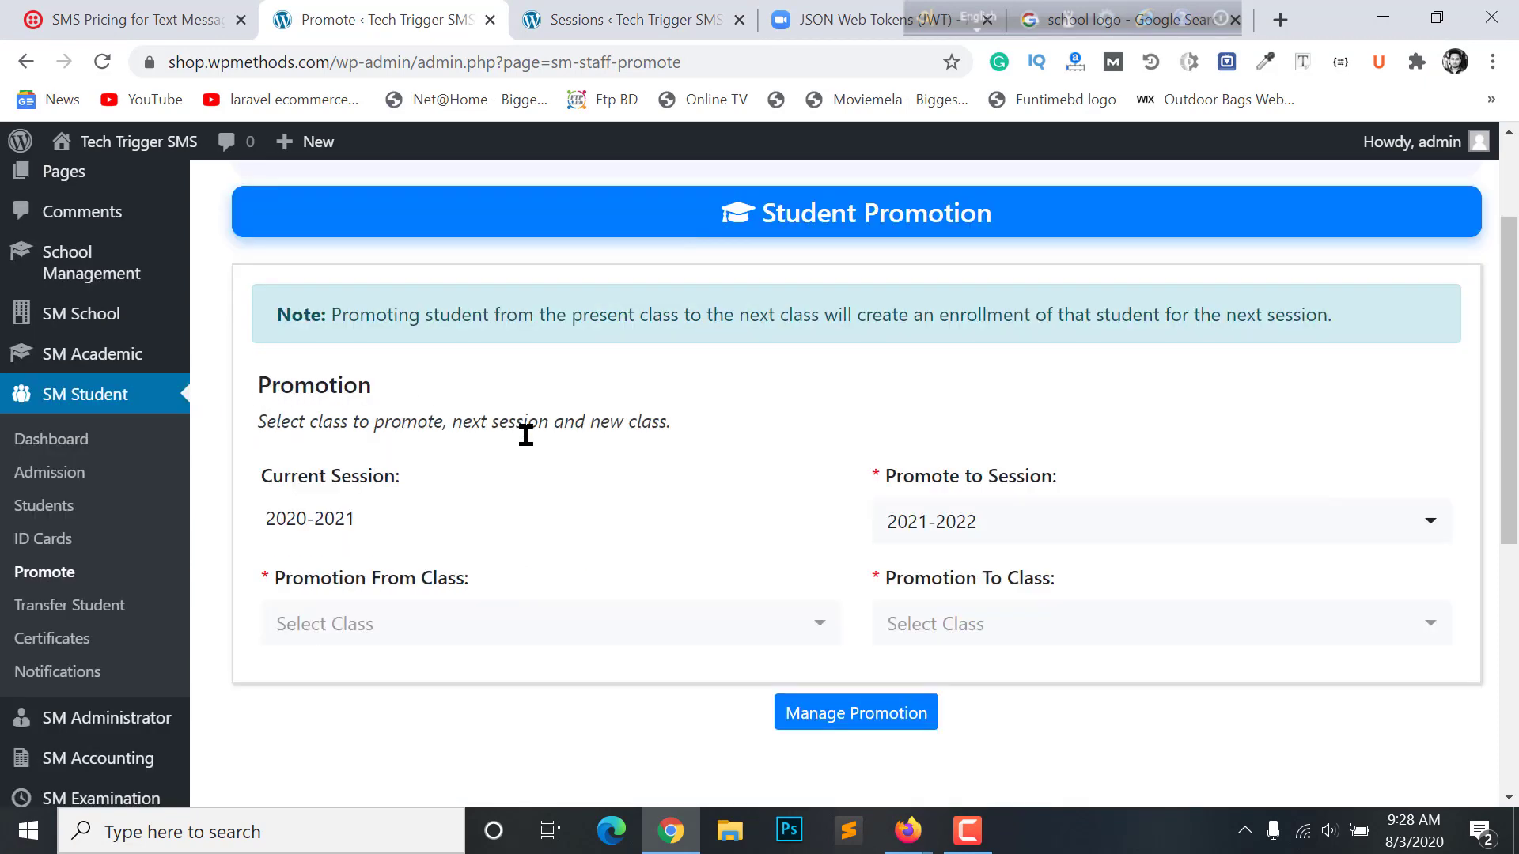
left_click_drag(260, 426, 630, 420)
left_click(638, 420)
scroll(787, 411, "down", 2)
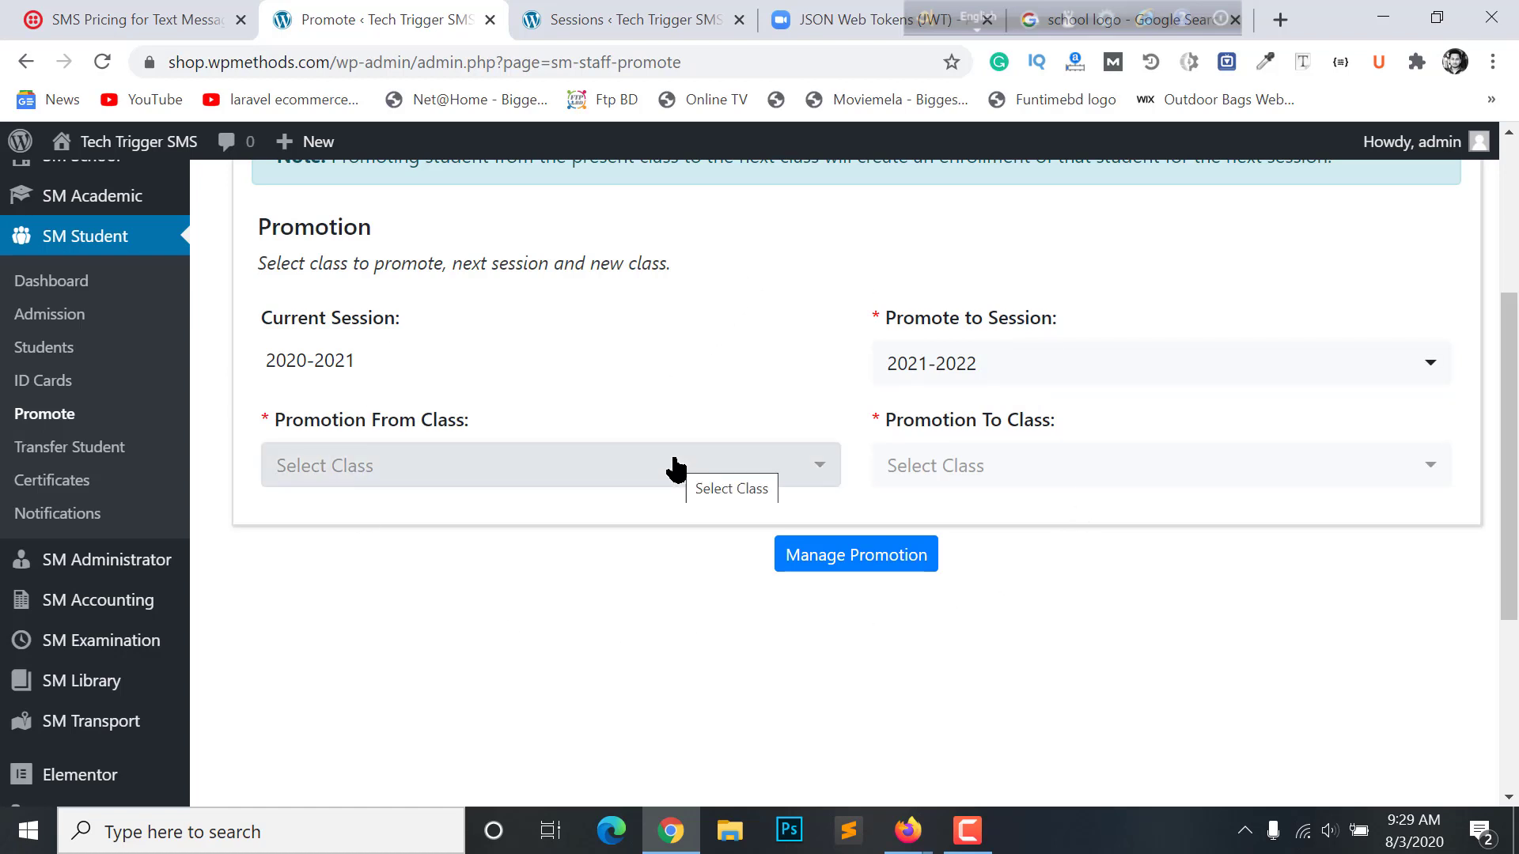
Step: Set the promotion from class 1st to class 2nd
left_click(417, 463)
left_click(347, 625)
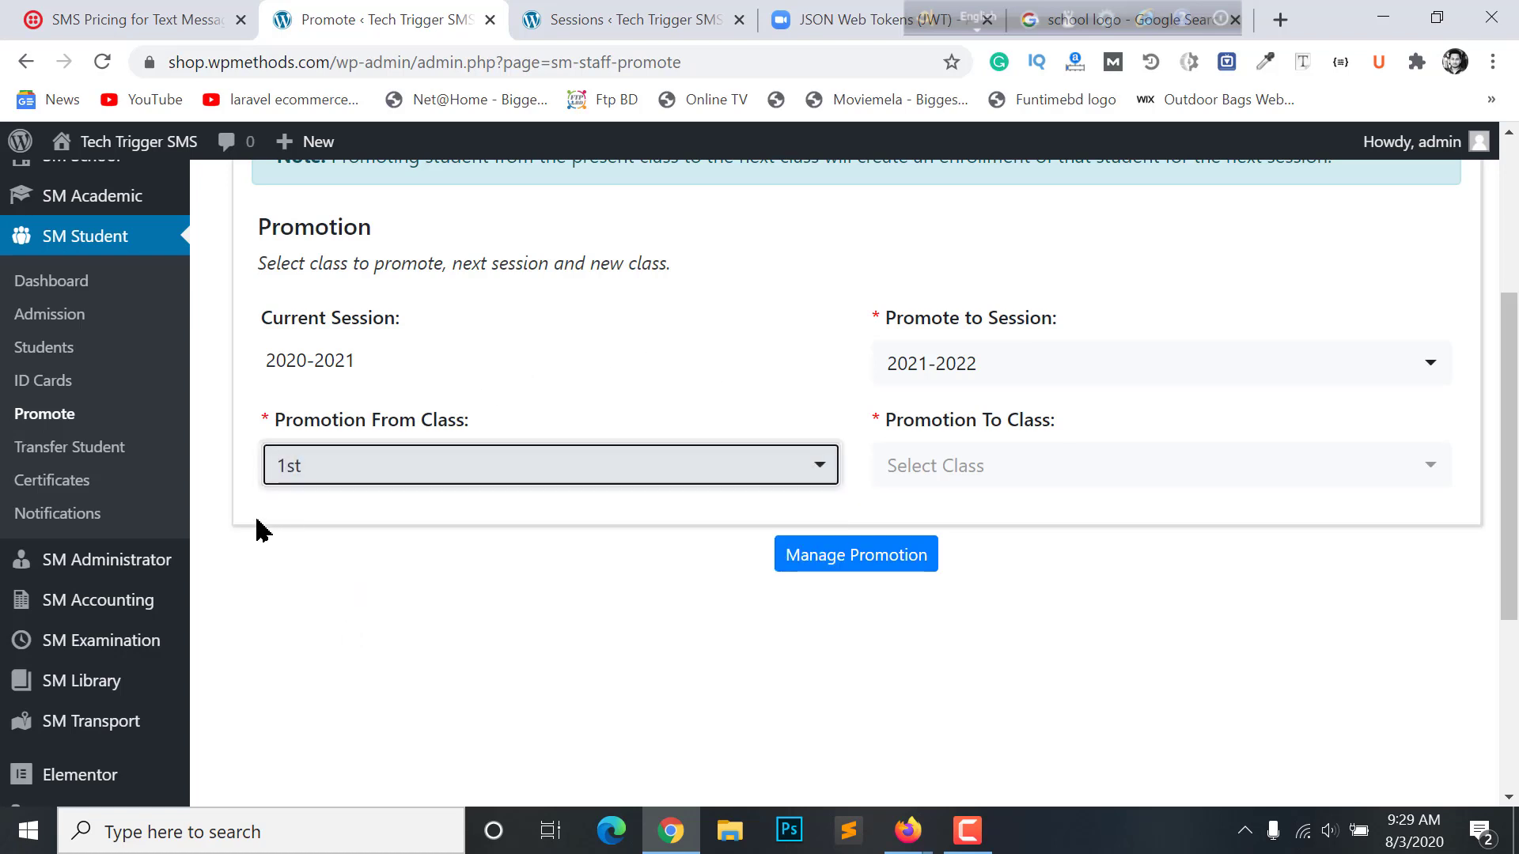
scroll(1084, 373, "down", 2)
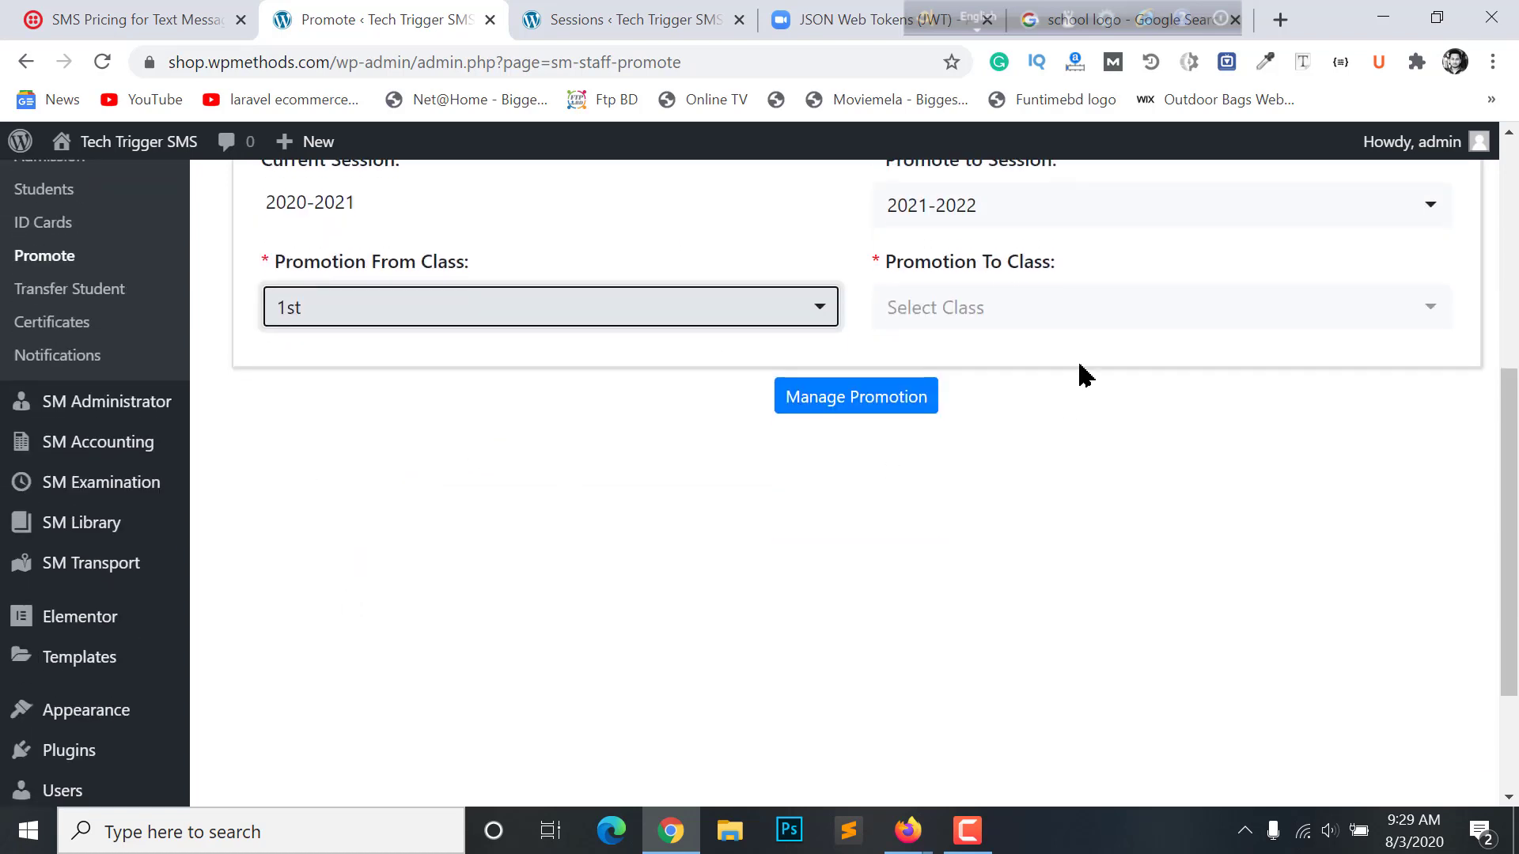
left_click(993, 306)
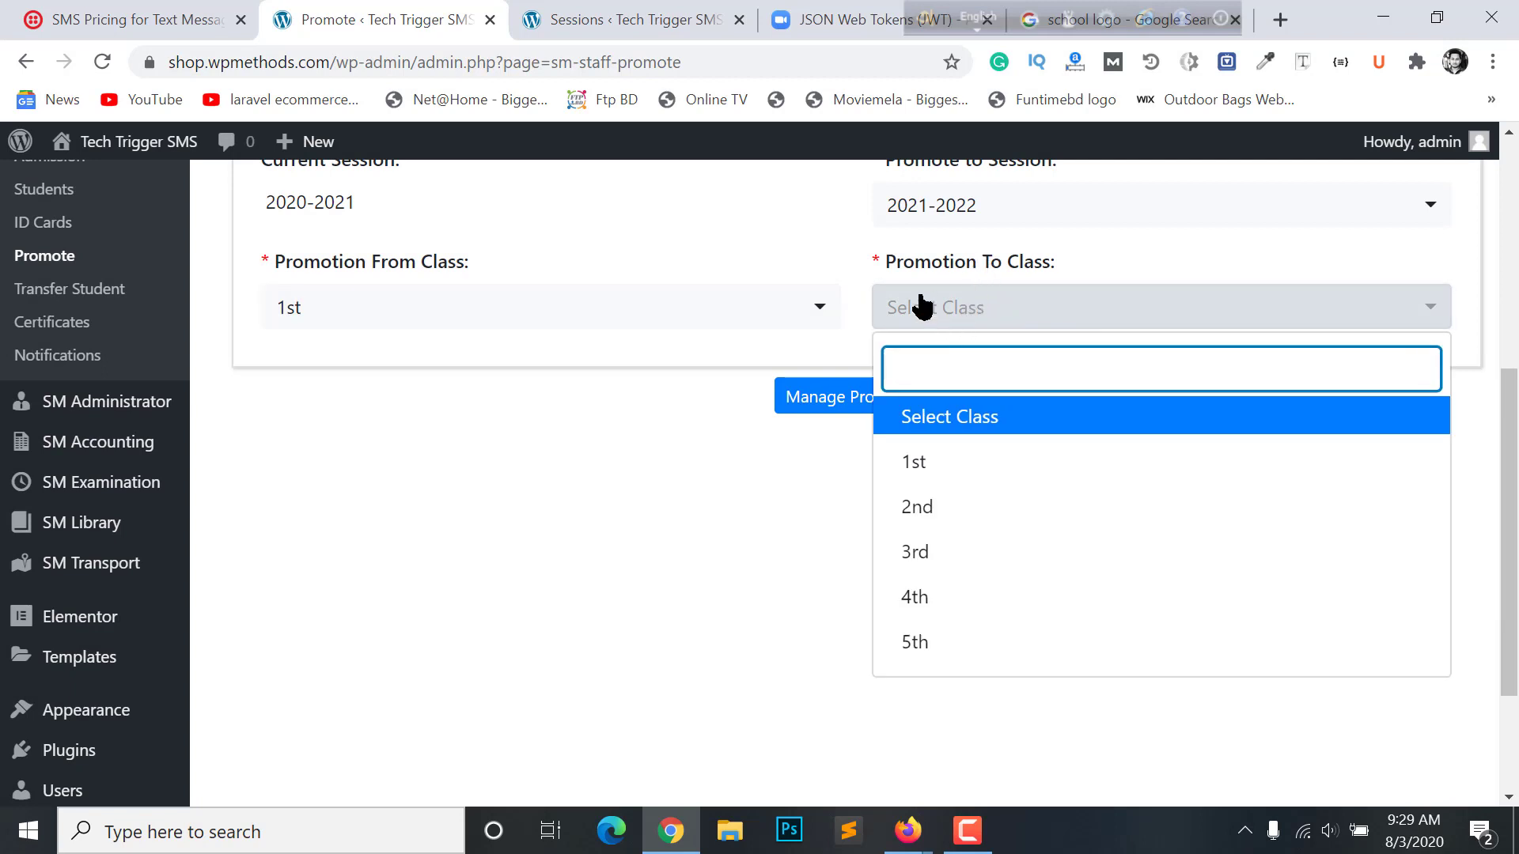
left_click(266, 307)
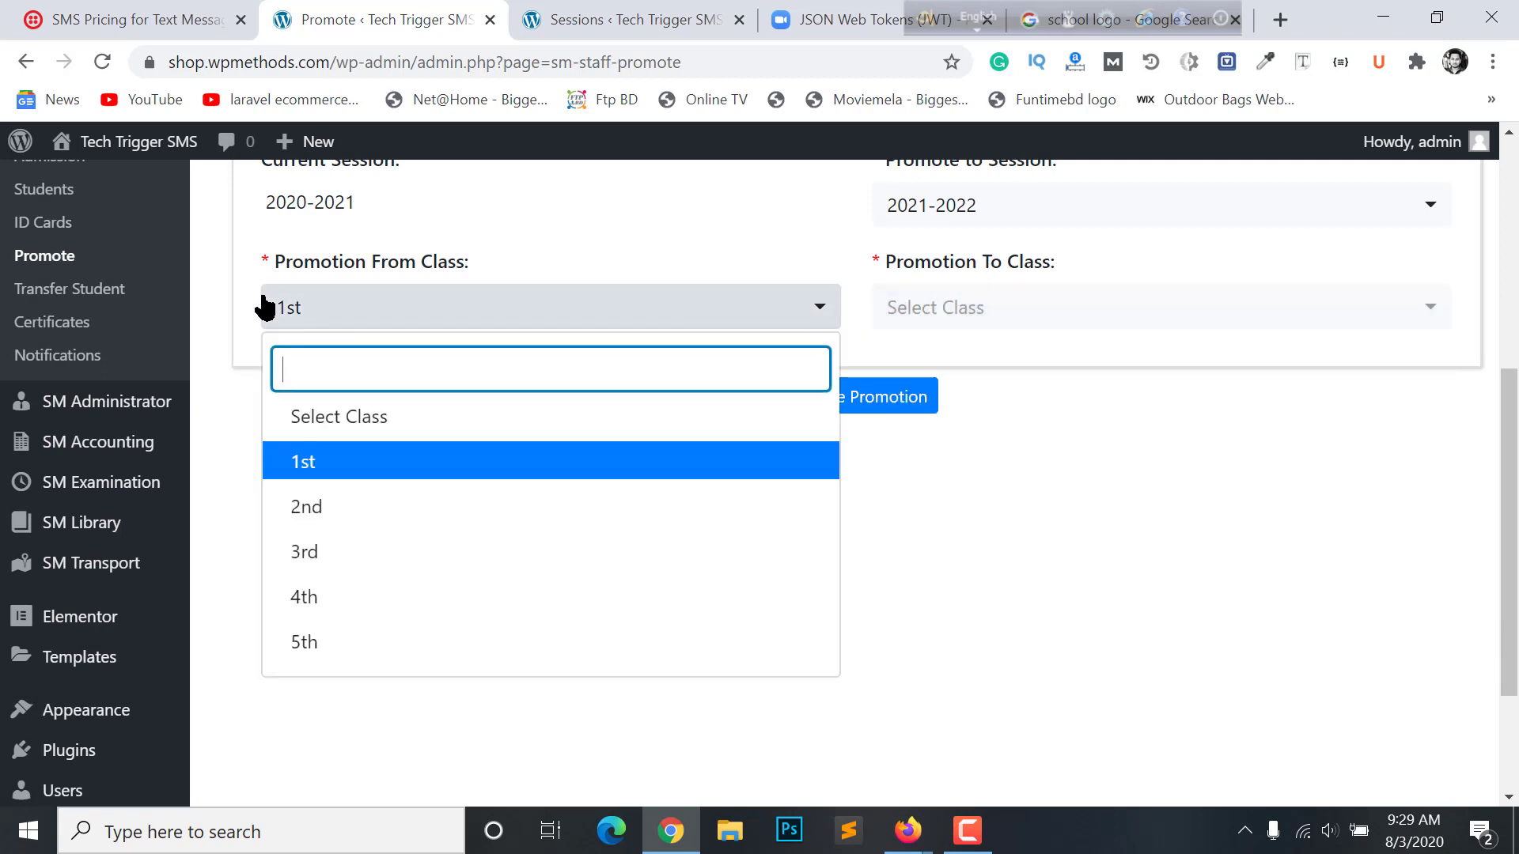
left_click(356, 465)
left_click(922, 309)
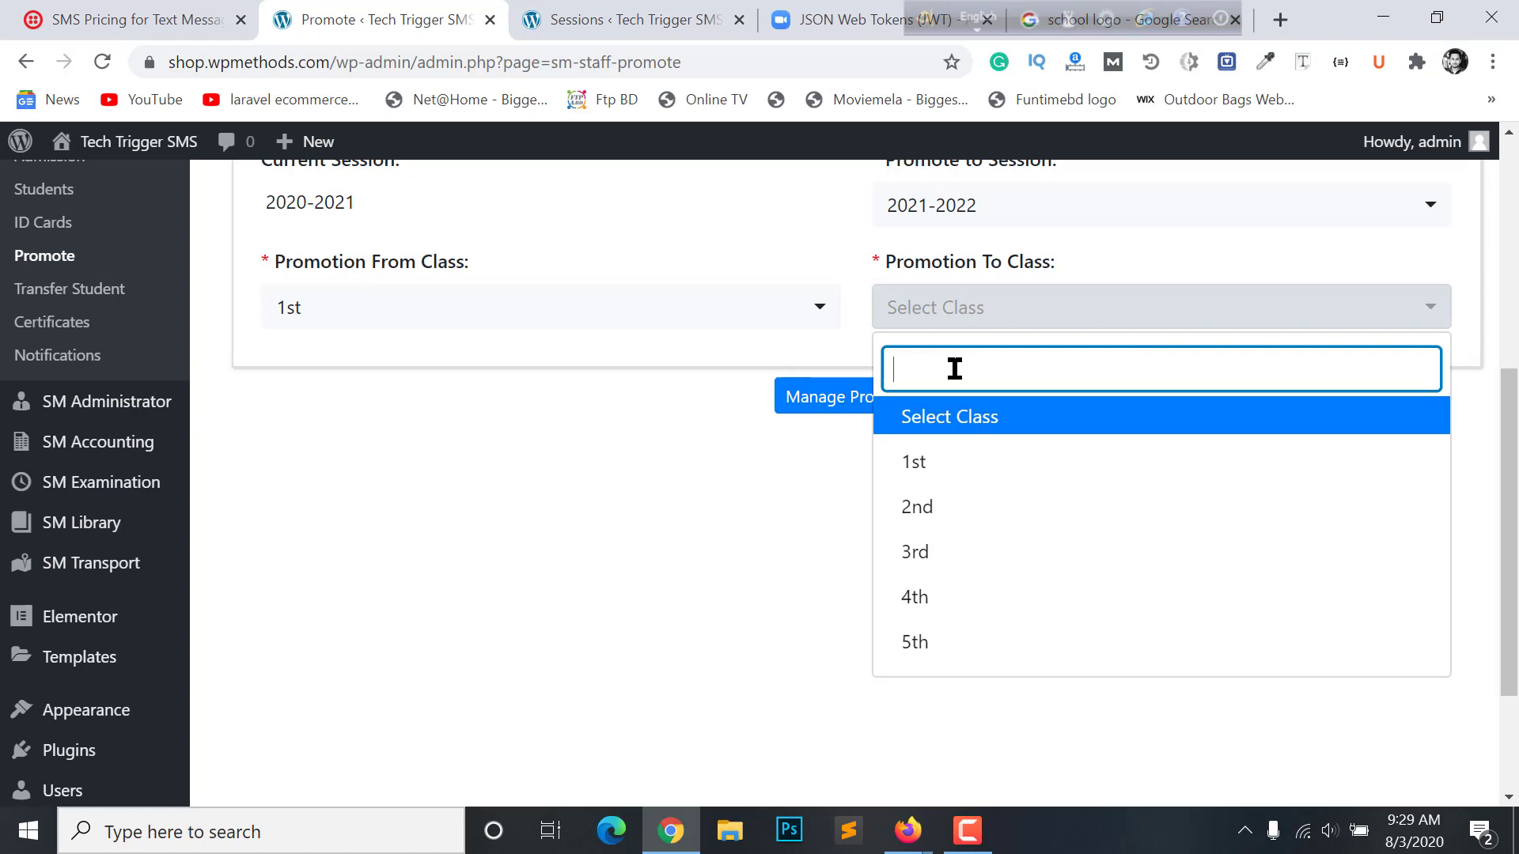
left_click(944, 508)
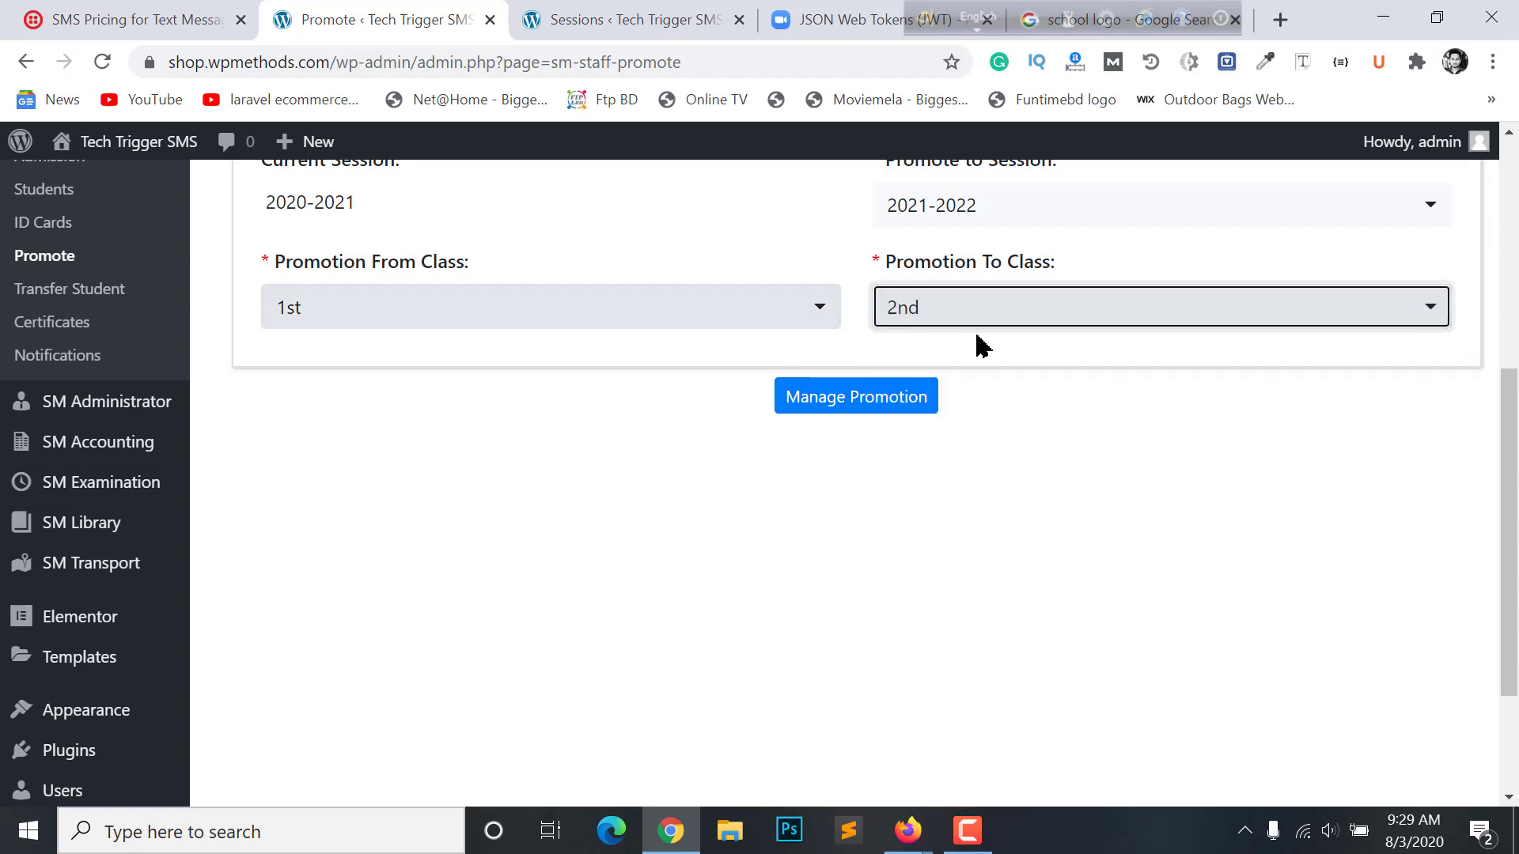
Step: Check the current session and the 2021-2022 target session, and load the promotion details with Manage Promotion
scroll(947, 343, "up", 2)
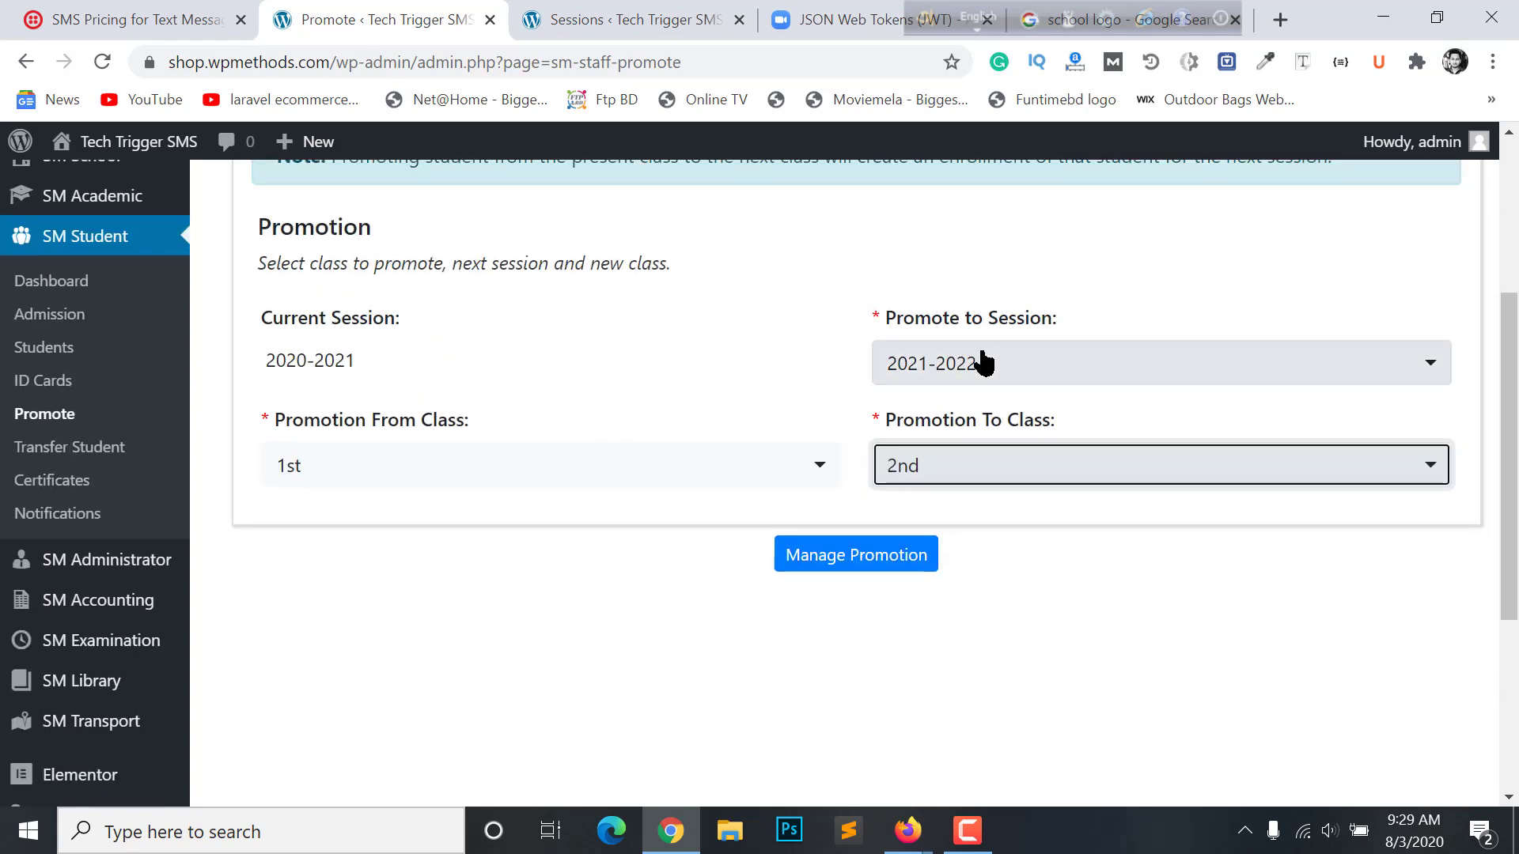
left_click(321, 357)
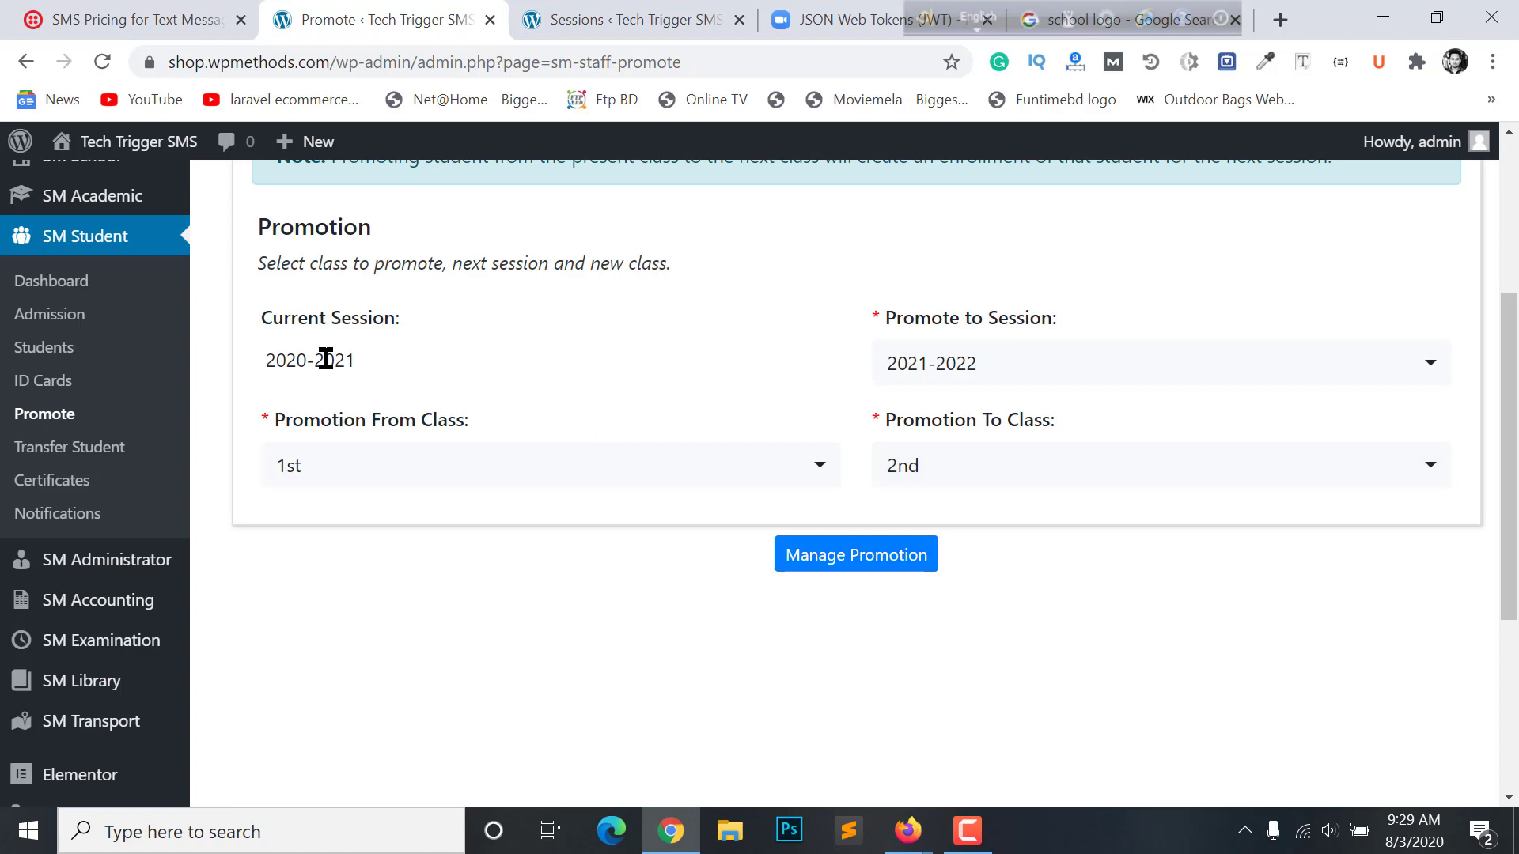
left_click(1057, 366)
left_click(1029, 366)
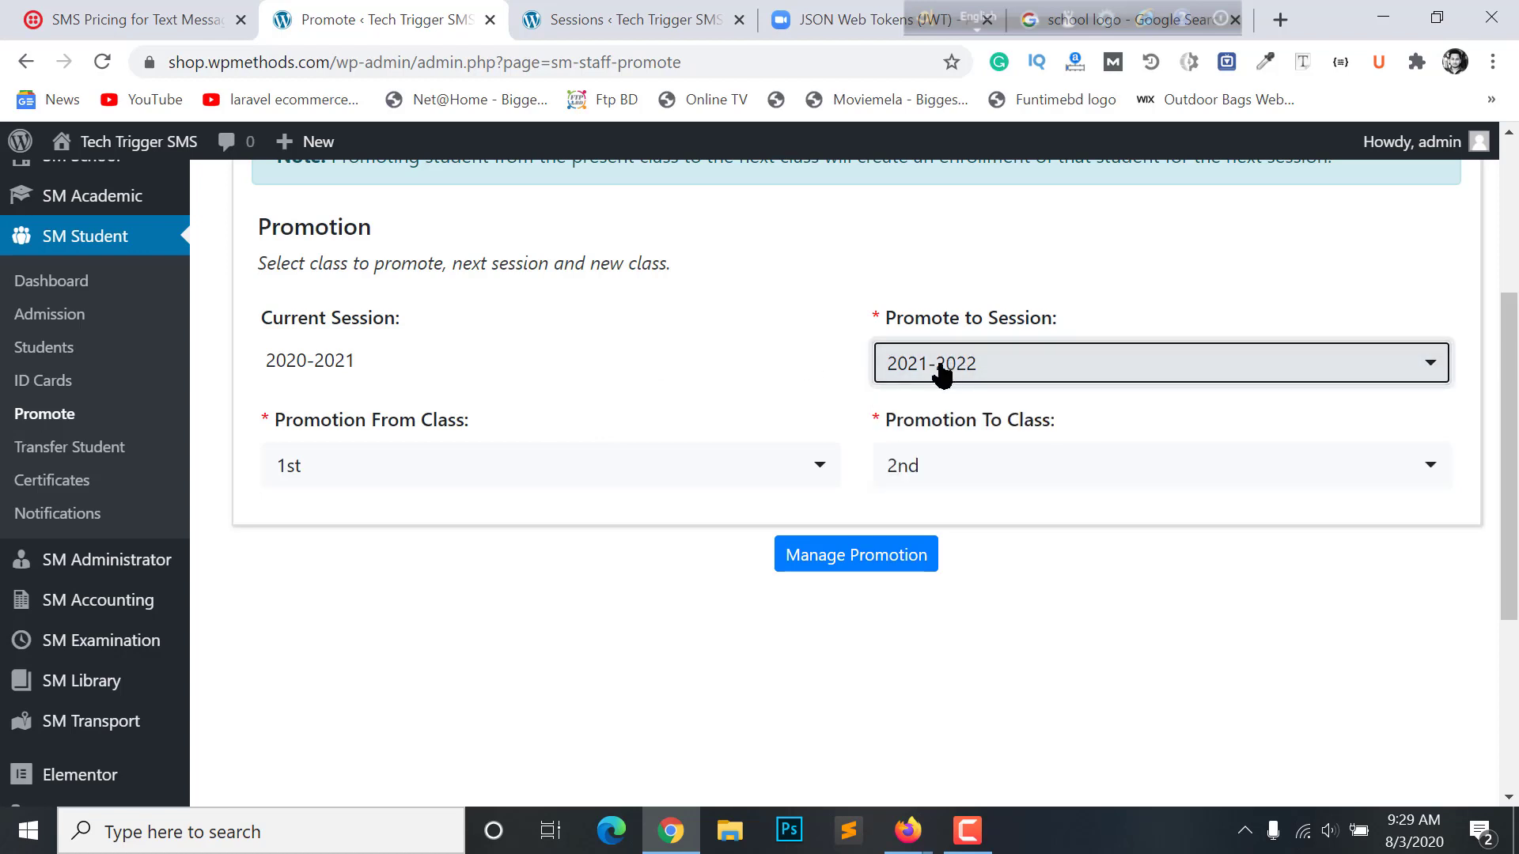
left_click(868, 557)
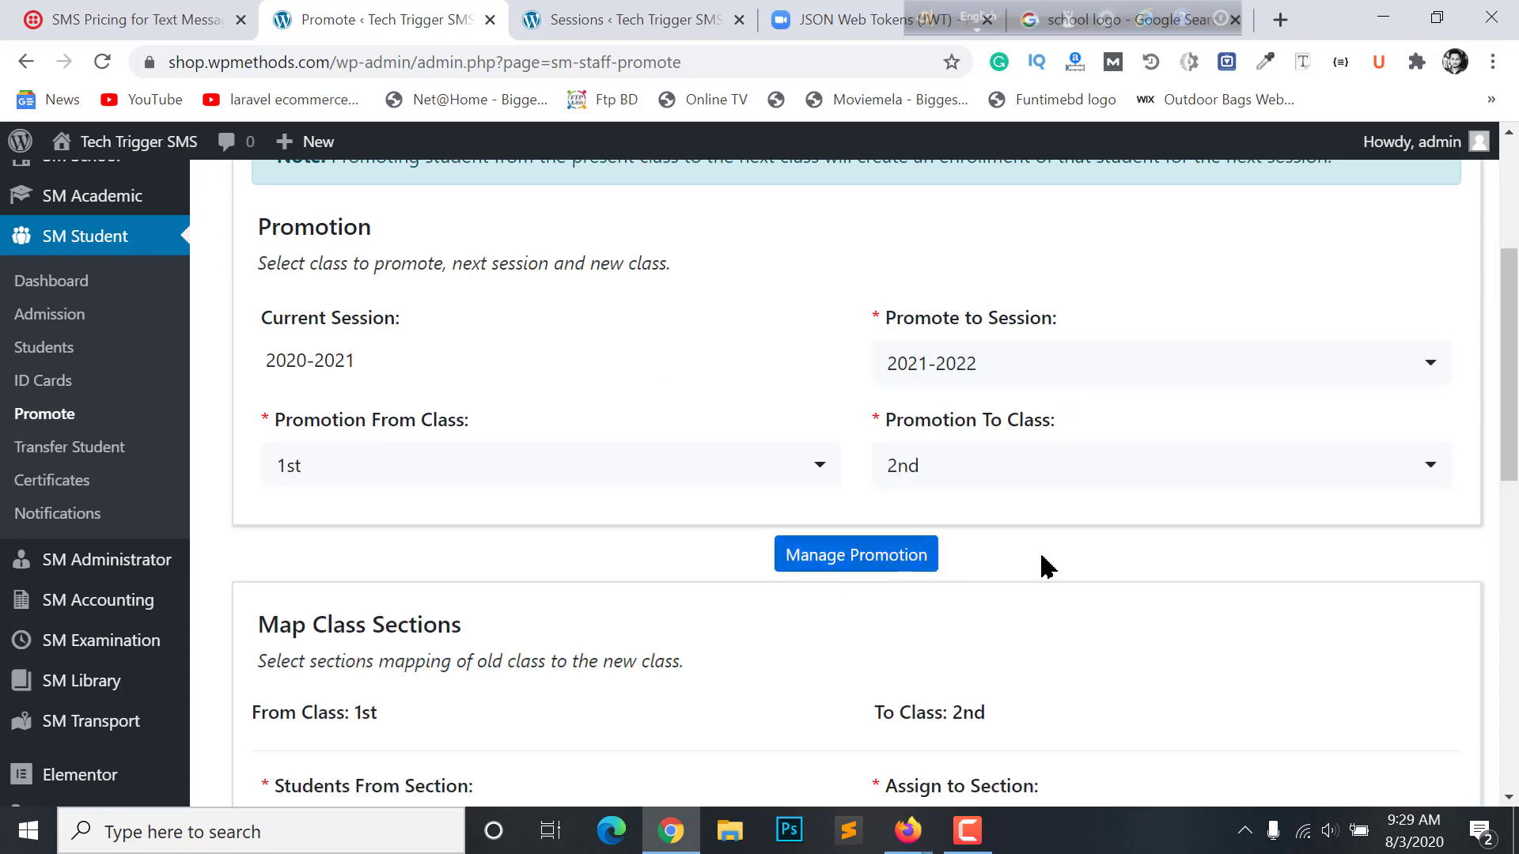
Step: Examine the section mapping from class 1st to class 2nd and the list of class 1st students below it
scroll(950, 546, "down", 8)
scroll(1001, 506, "up", 3)
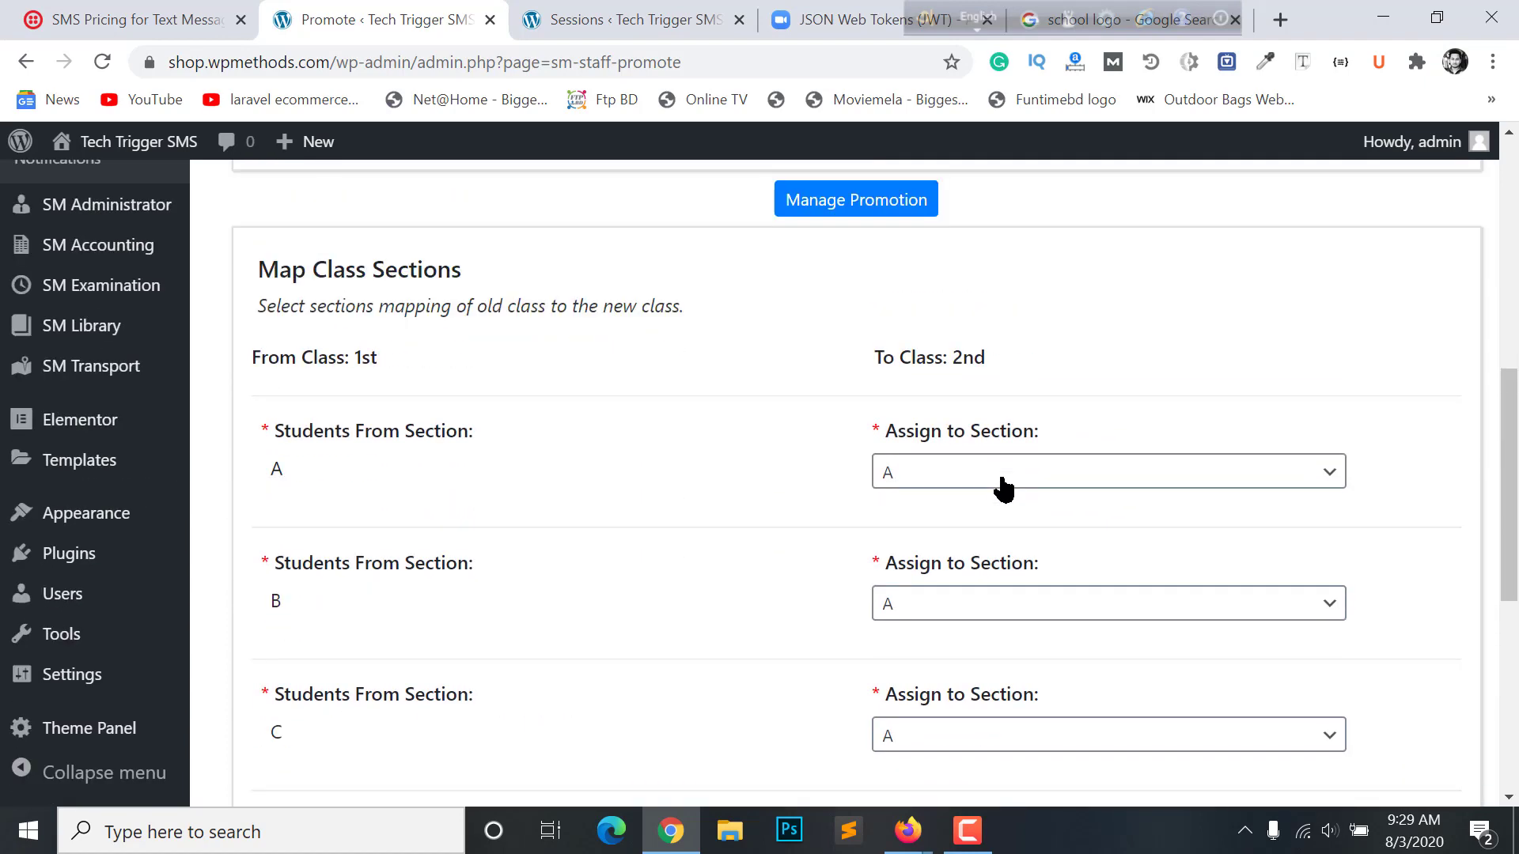
scroll(1003, 489, "up", 1)
scroll(570, 356, "down", 4)
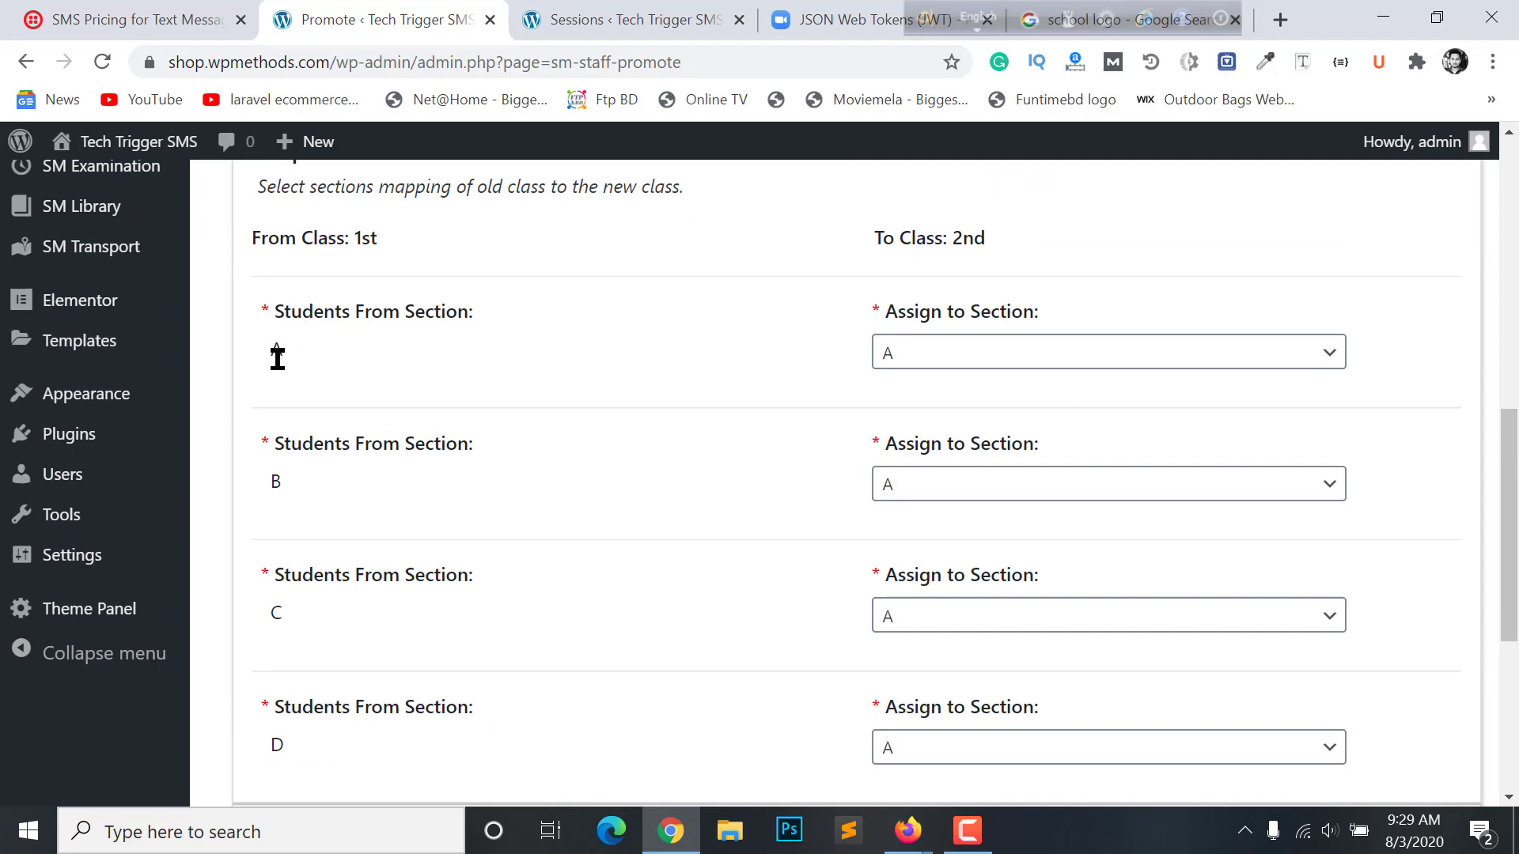
scroll(301, 479, "down", 7)
scroll(298, 467, "up", 7)
scroll(316, 491, "down", 4)
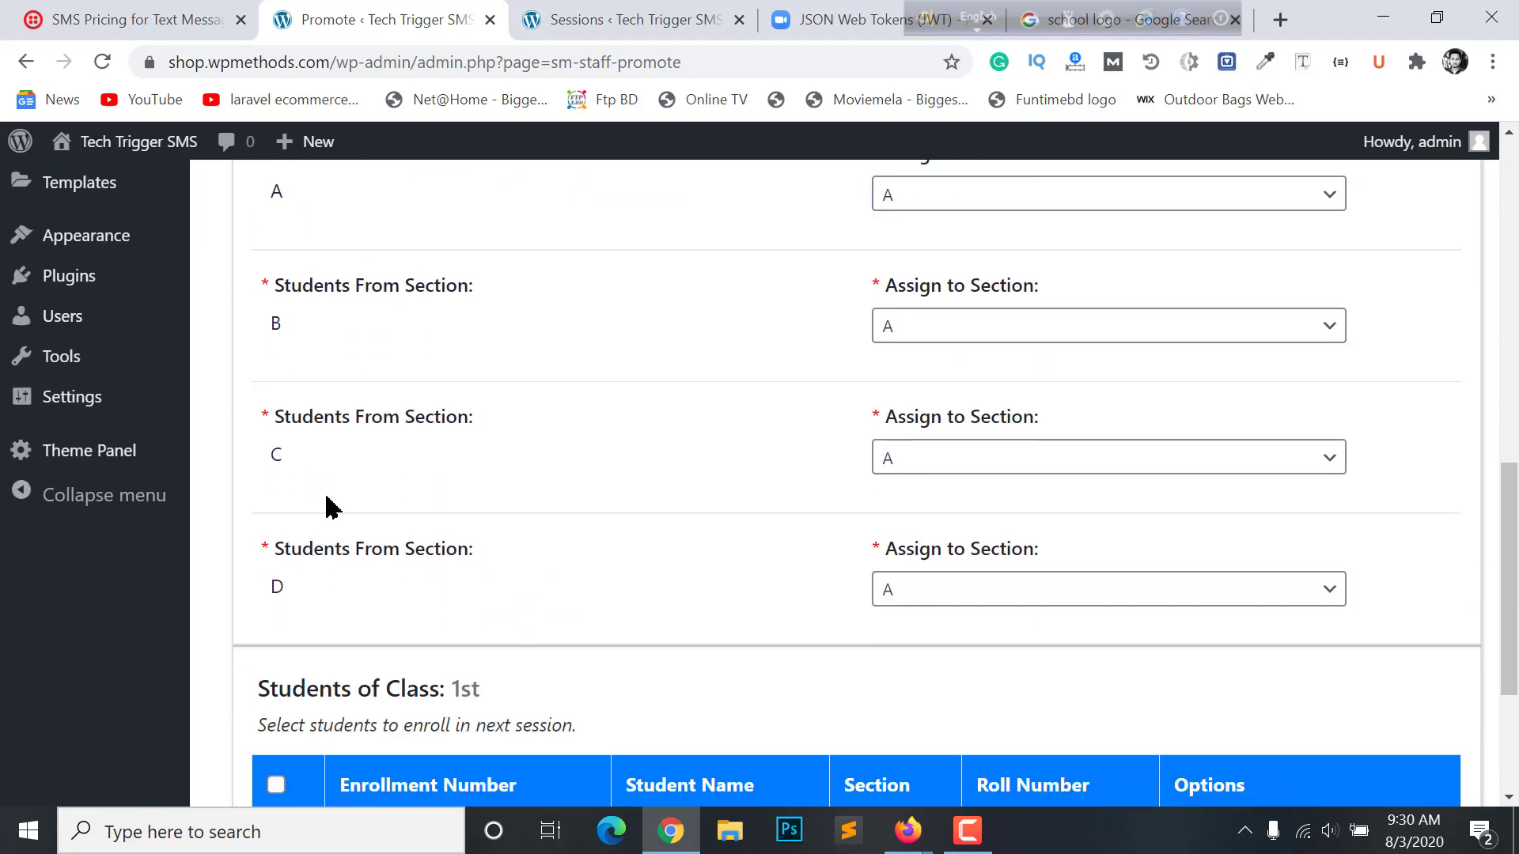
scroll(329, 229, "up", 4)
scroll(330, 483, "up", 4)
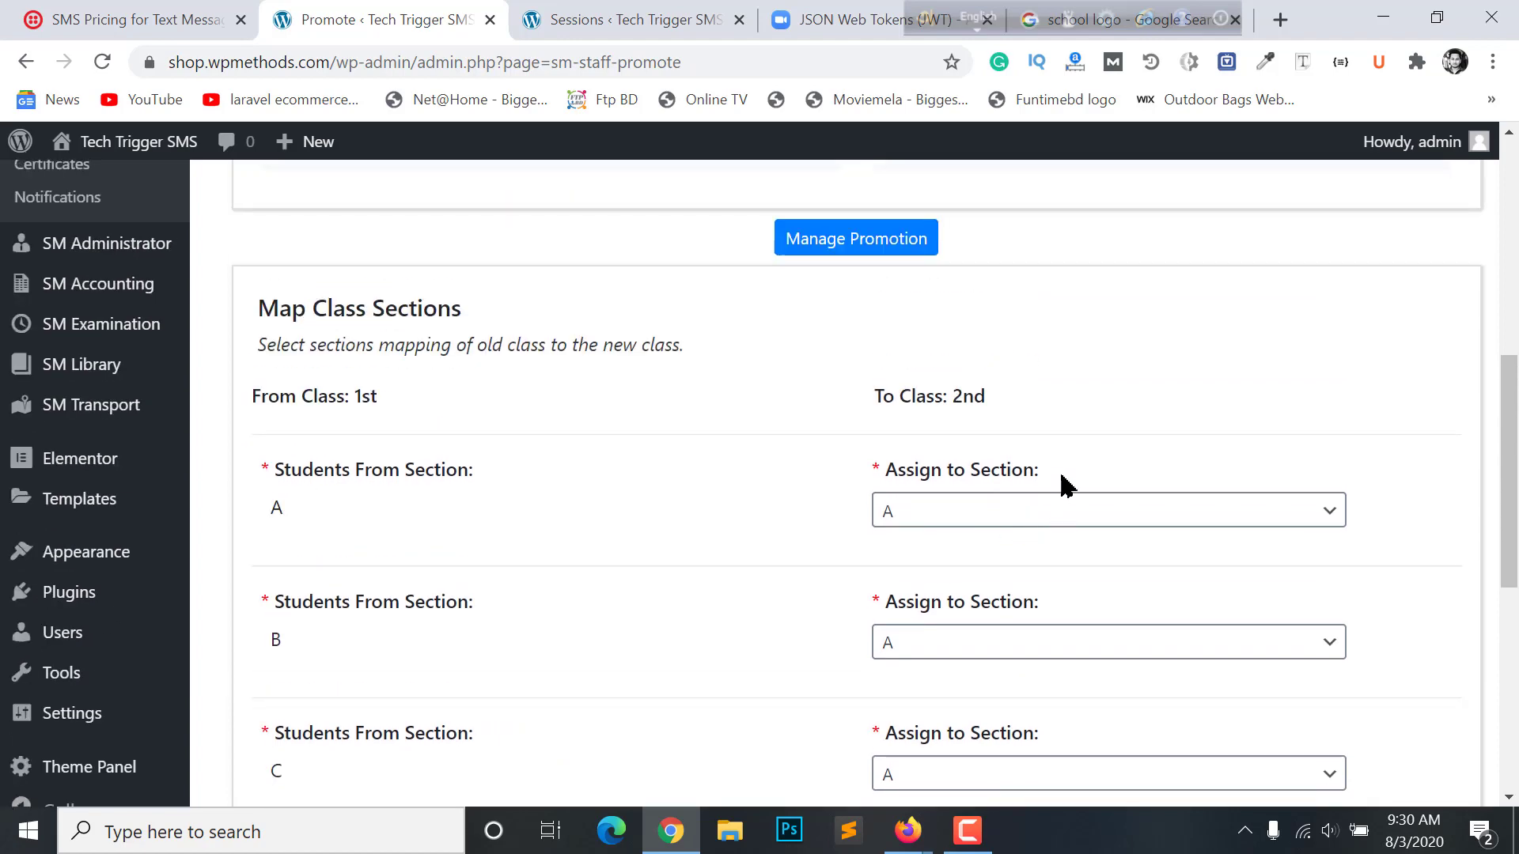
scroll(939, 388, "down", 14)
scroll(946, 532, "up", 8)
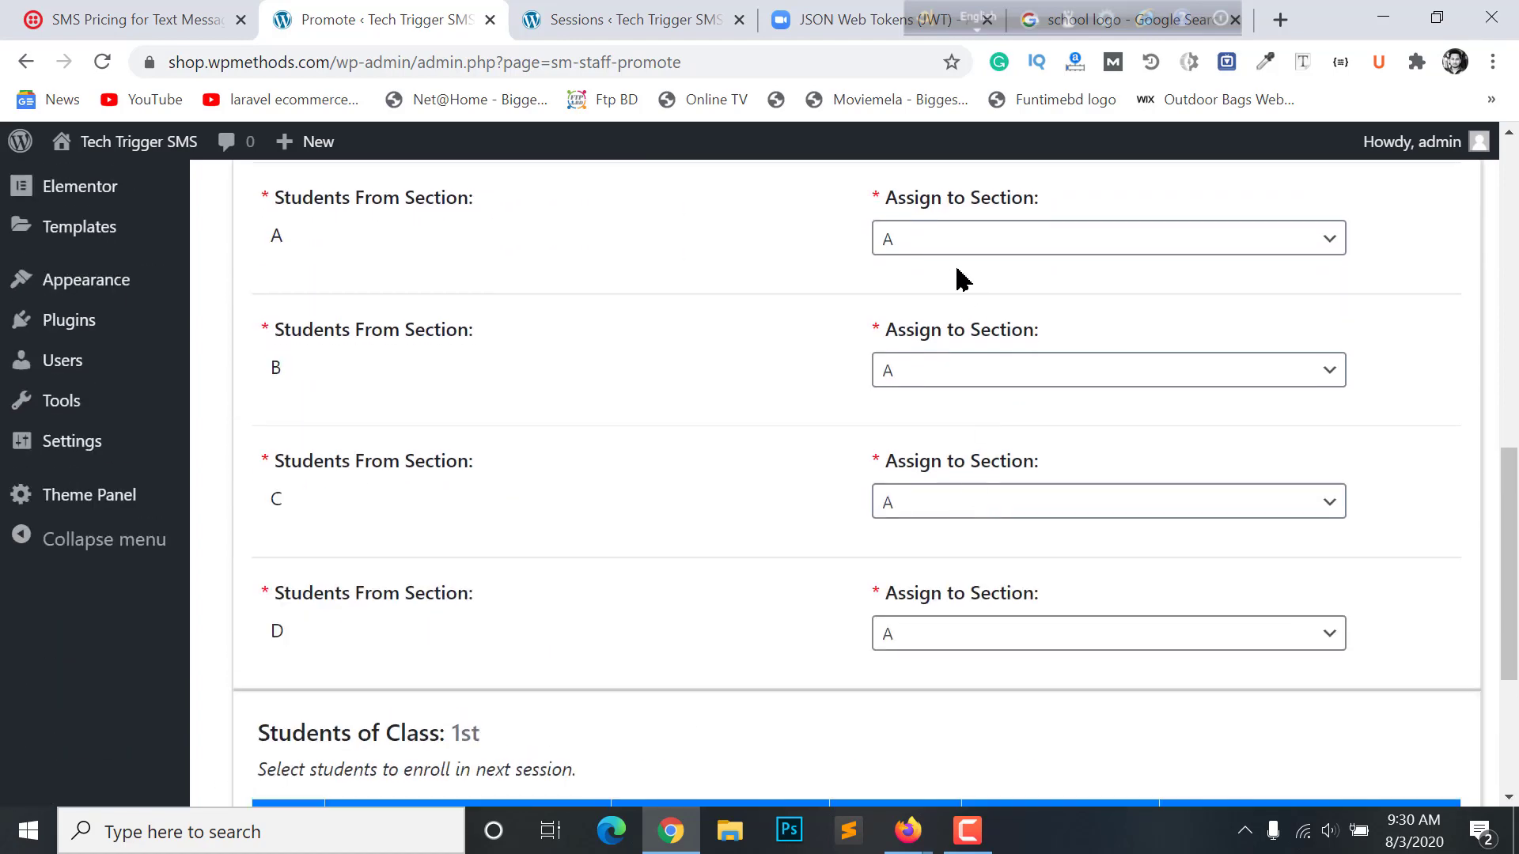
scroll(950, 277, "up", 4)
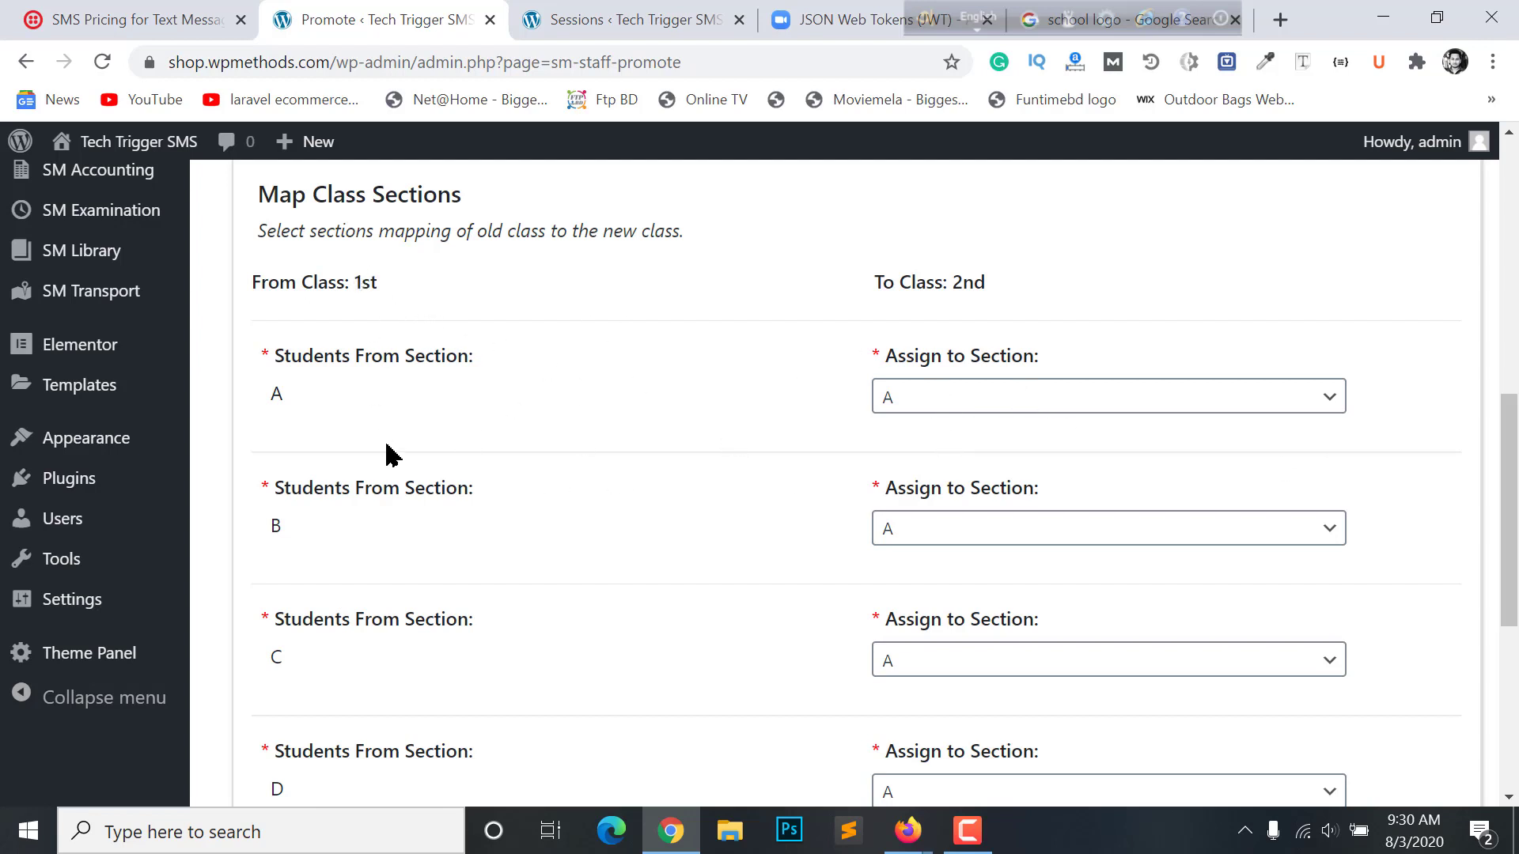
Step: Check which class 2nd sections are offered for students from section A, and review the promotion settings above the mapping
left_click(1061, 412)
left_click(1046, 407)
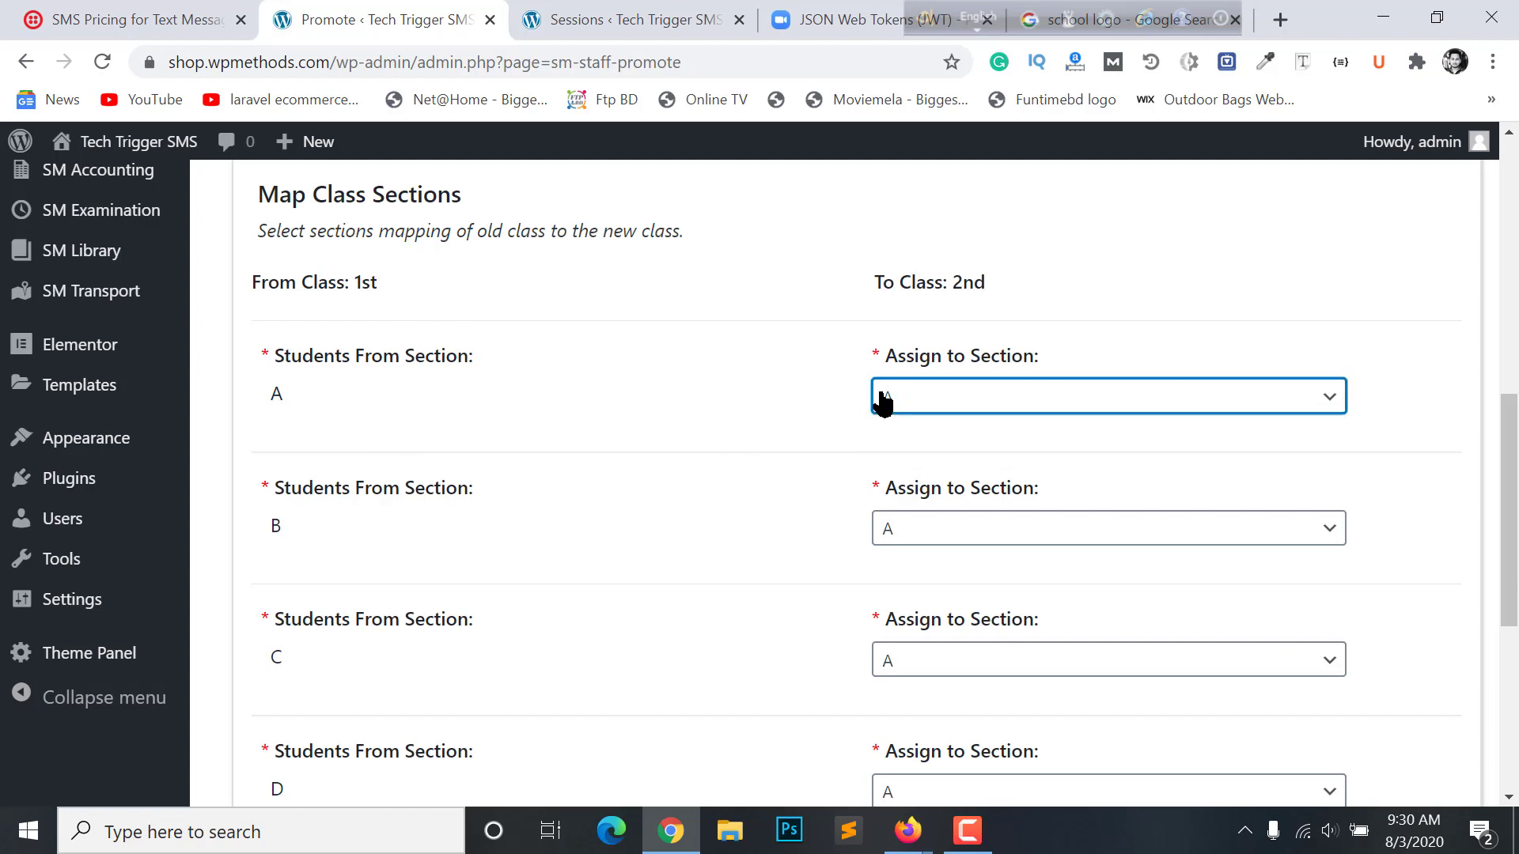
left_click(876, 396)
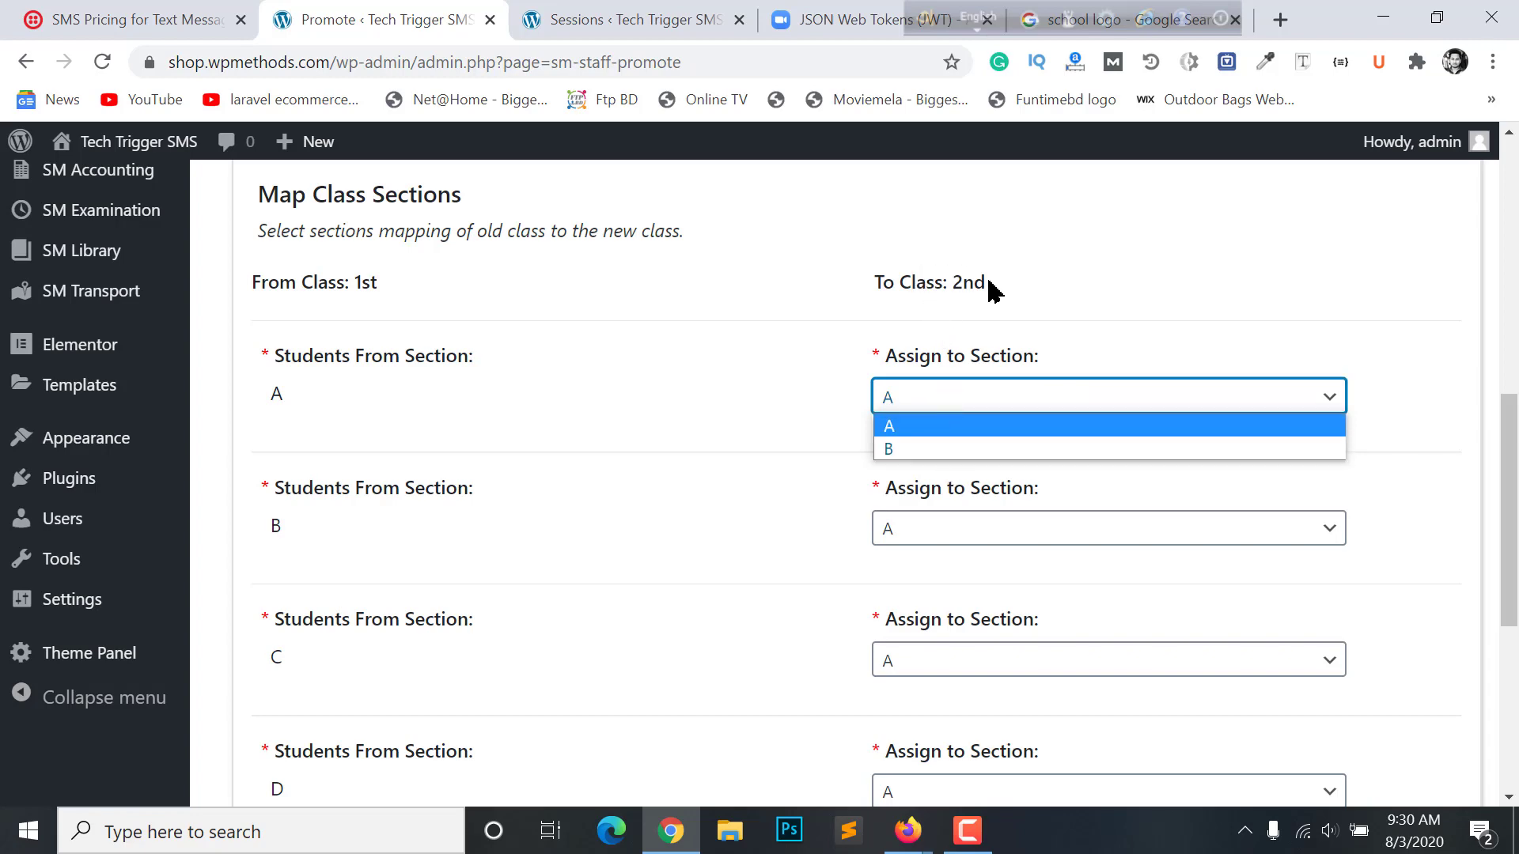
left_click_drag(990, 285, 935, 284)
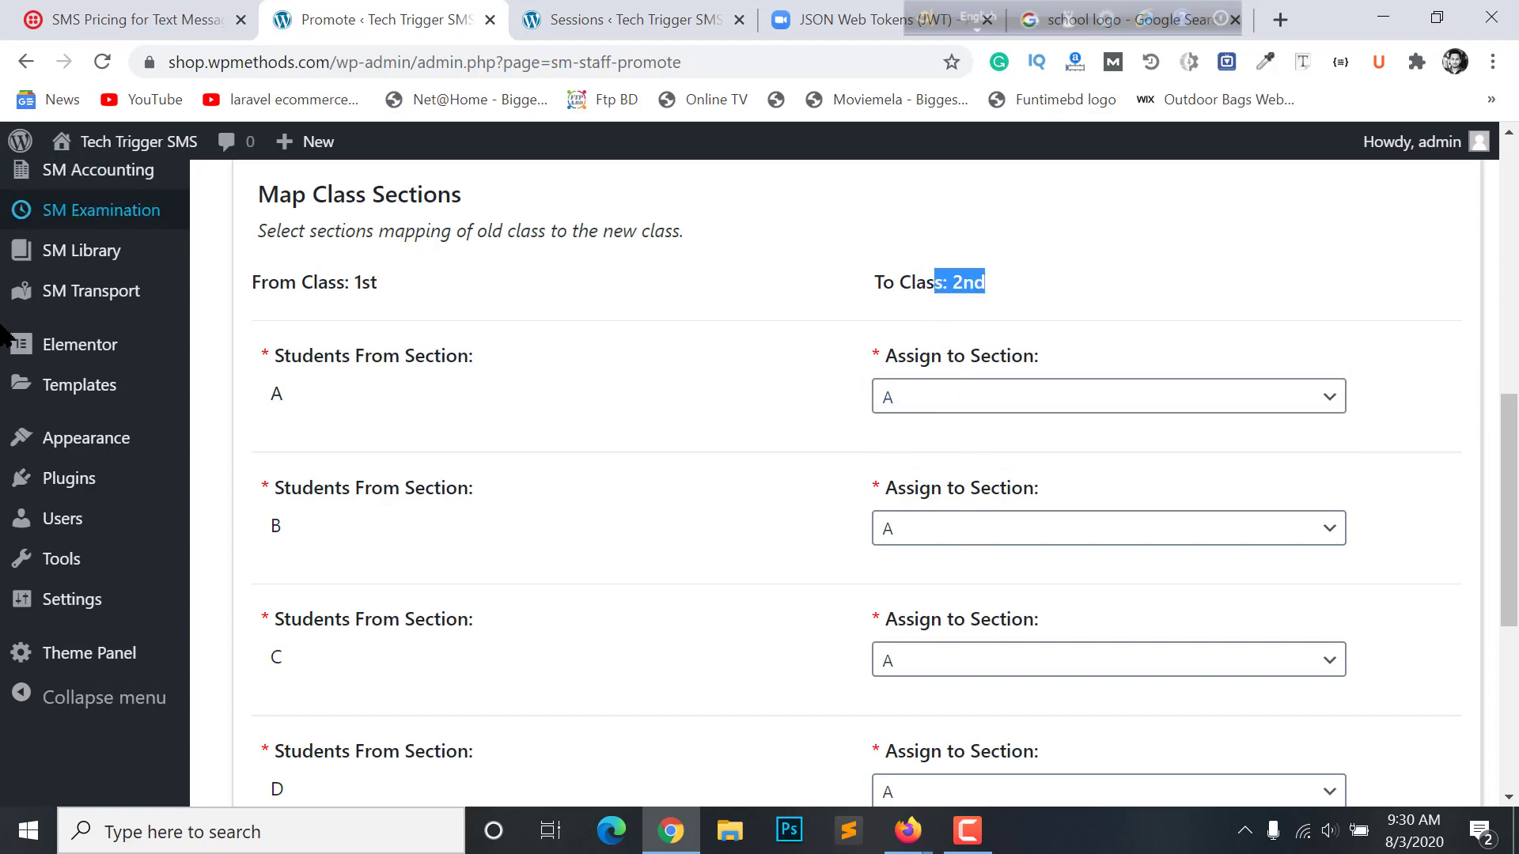
scroll(281, 367, "up", 7)
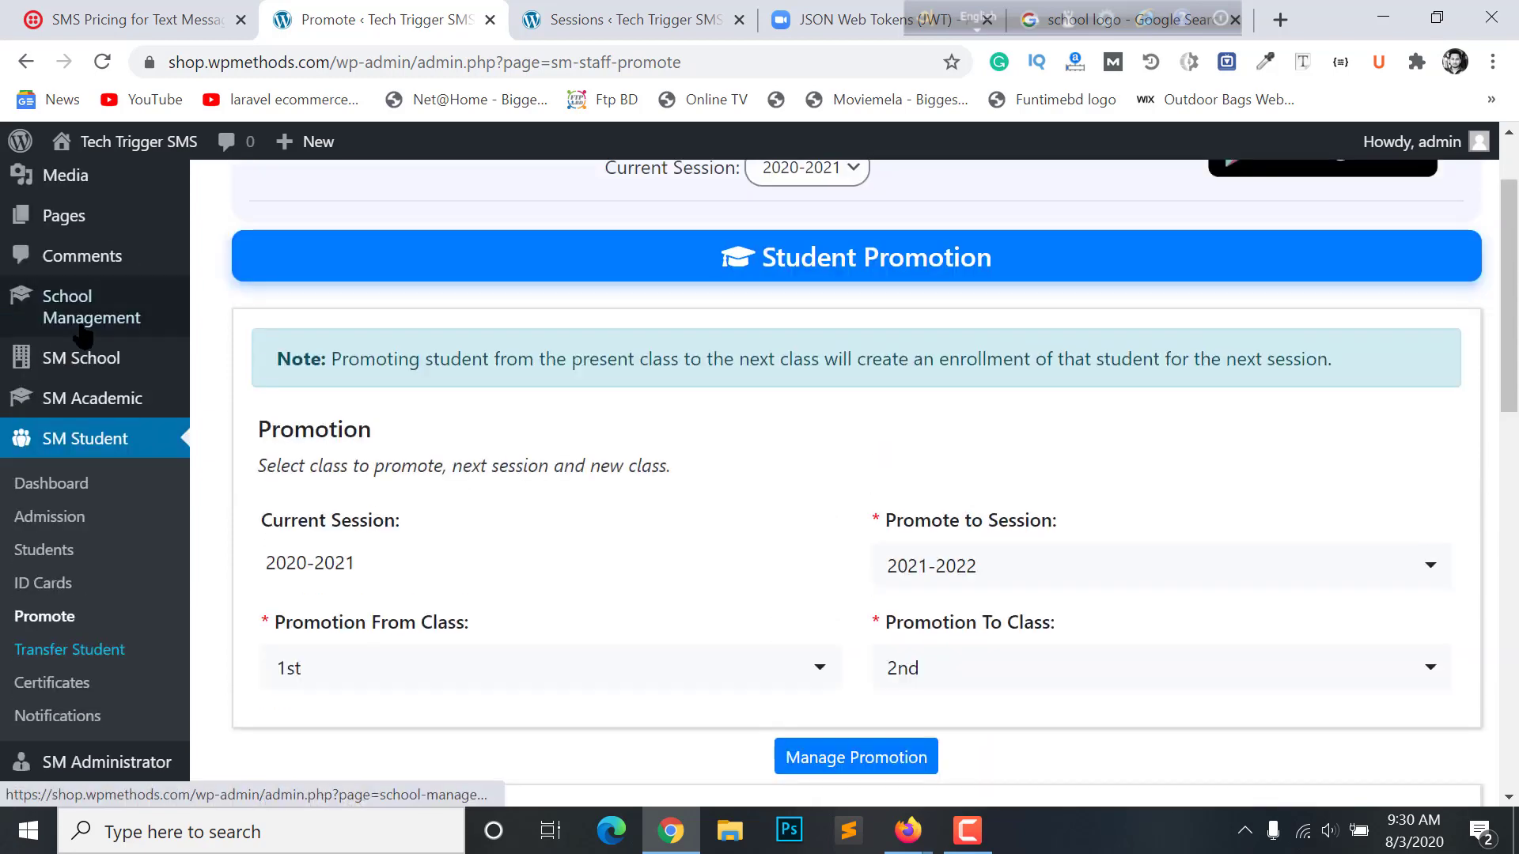
scroll(960, 475, "down", 5)
left_click(1097, 434)
scroll(1017, 467, "down", 2)
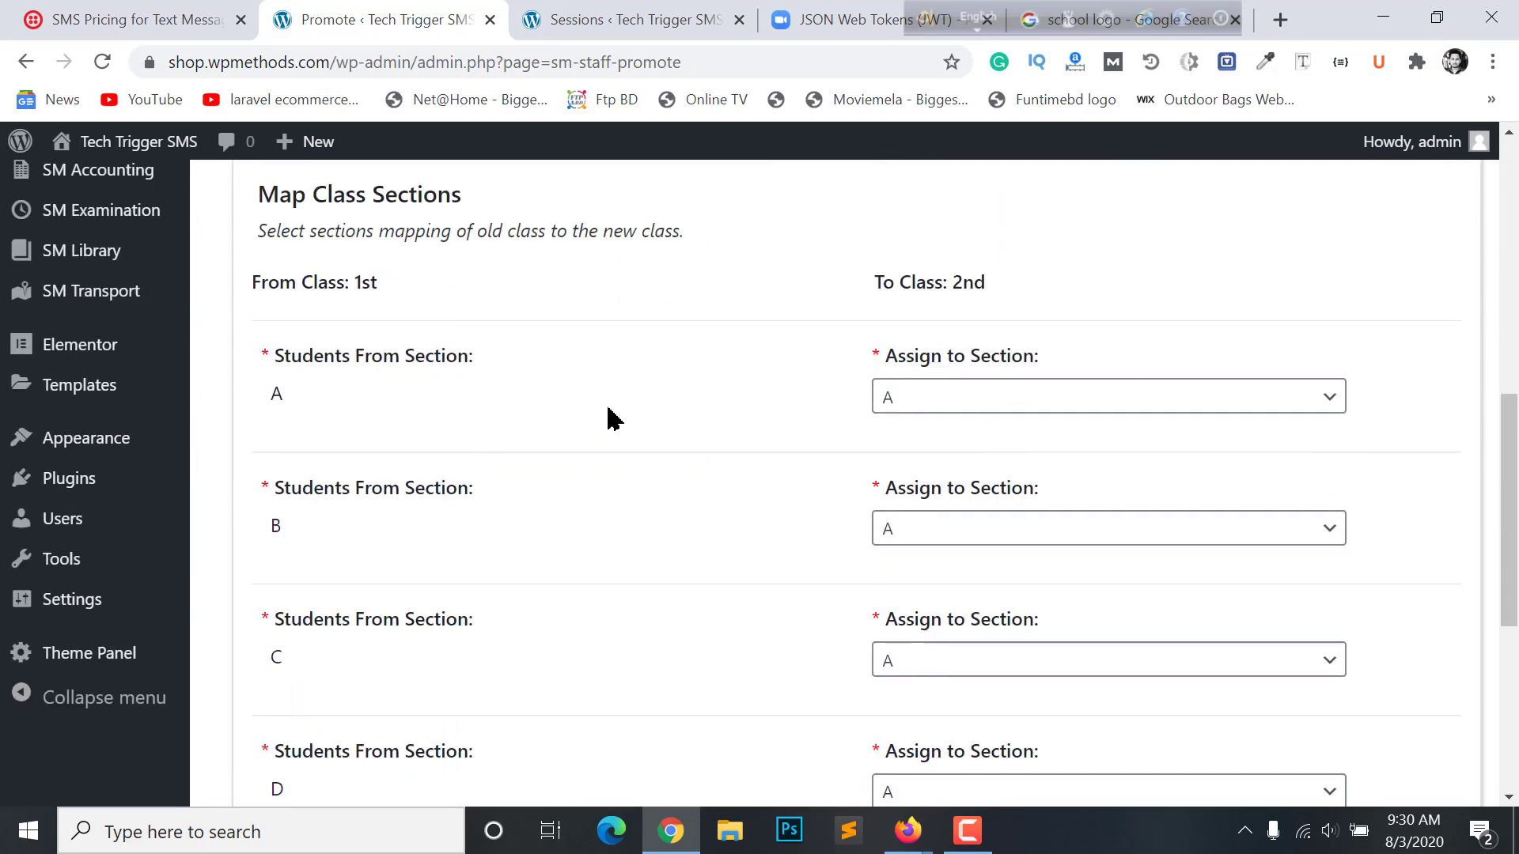
Step: Keep section A of class 2nd as the assigned section for students from sections A and B
left_click(996, 402)
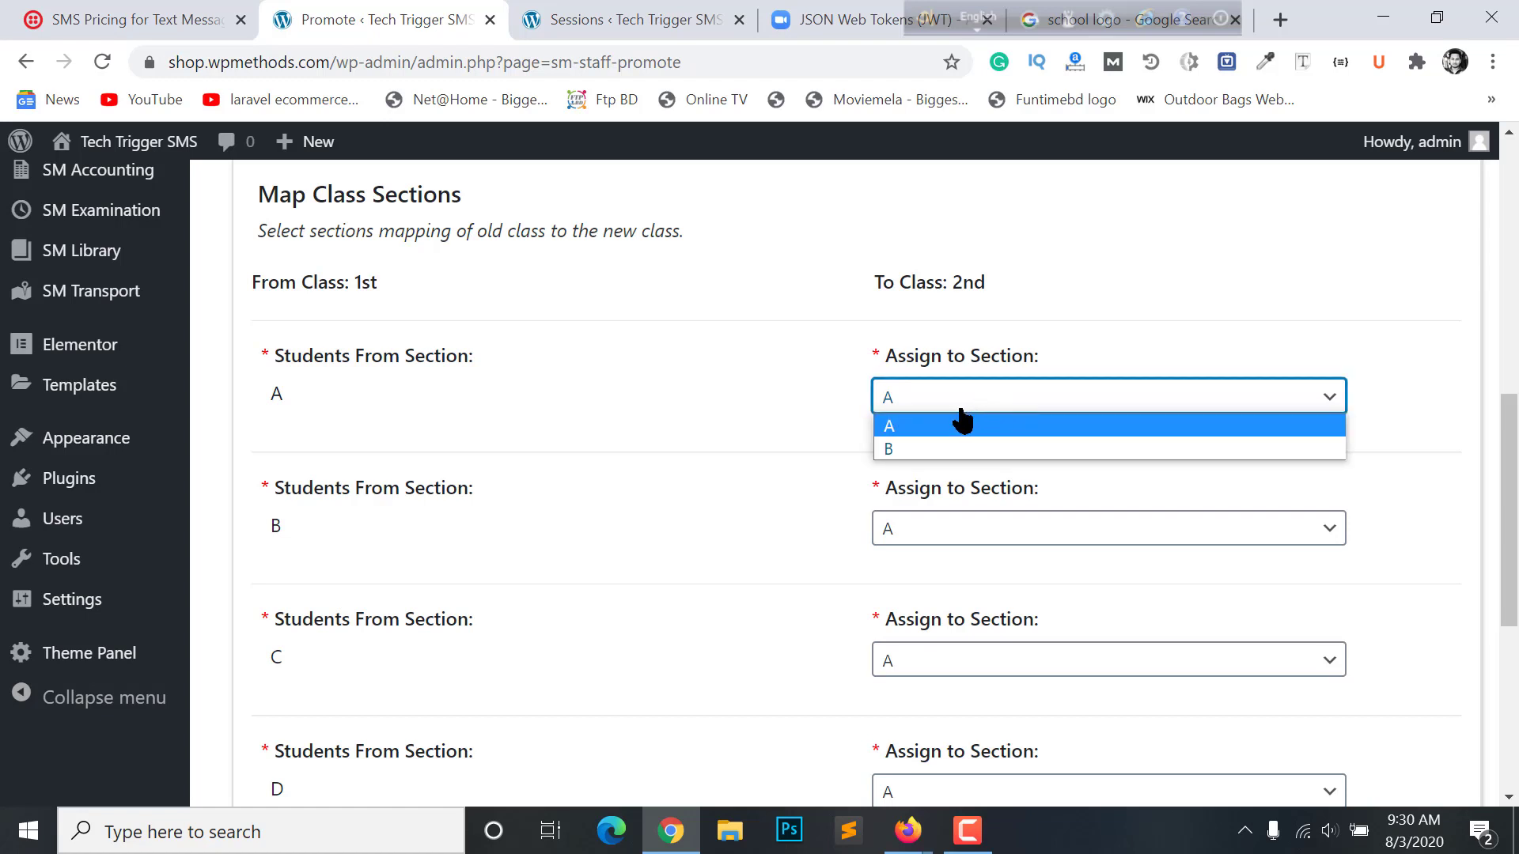
left_click(302, 364)
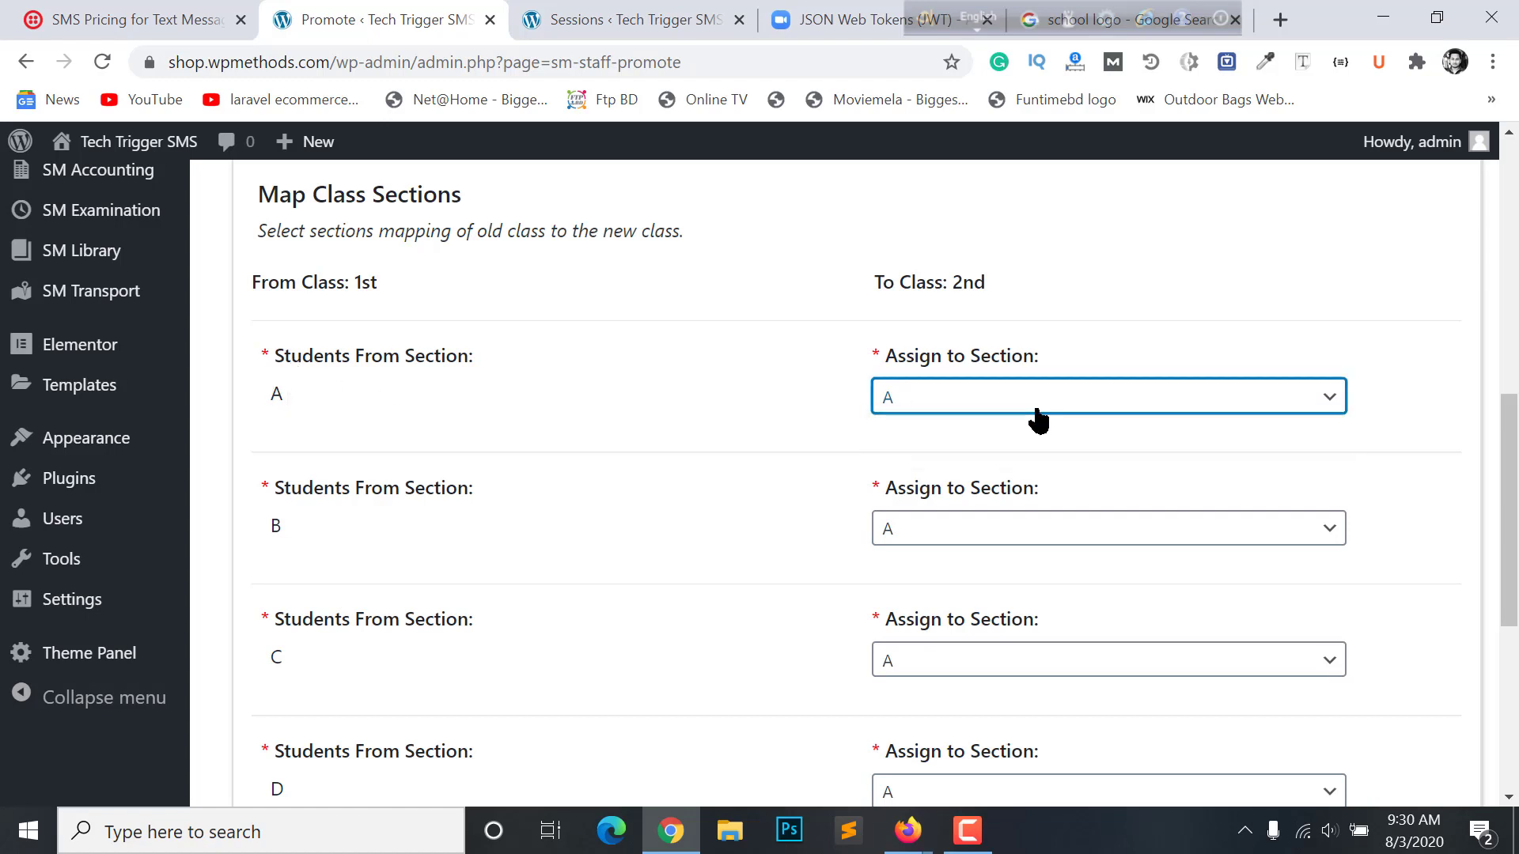
scroll(1036, 417, "down", 2)
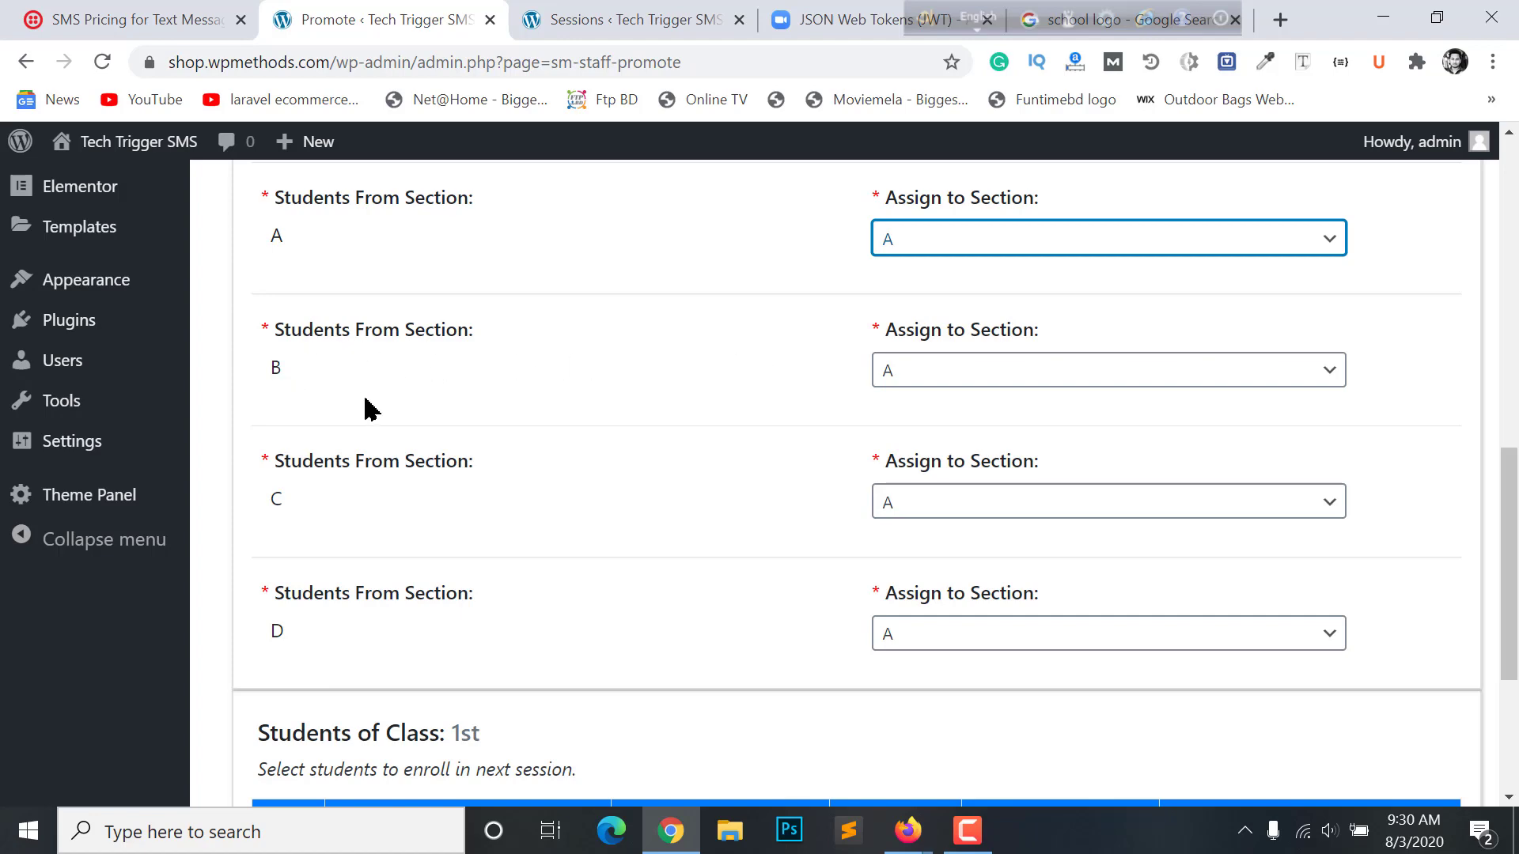
left_click(1028, 373)
left_click(942, 370)
scroll(518, 435, "down", 1)
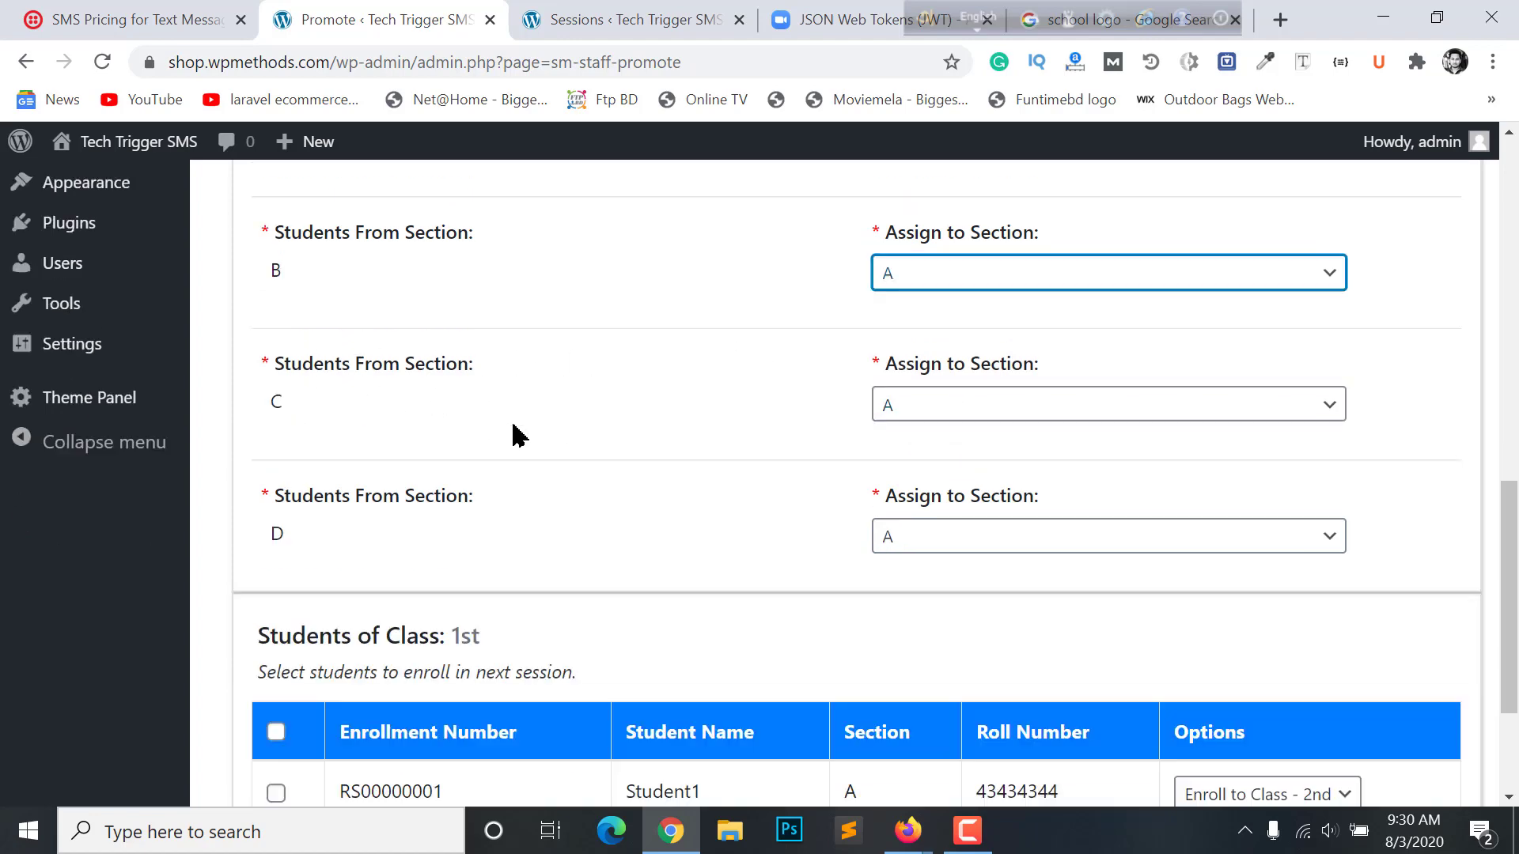
Step: Assign the students from sections C and D to section B of class 2nd, and review the section mapping
scroll(518, 435, "down", 1)
left_click(1027, 345)
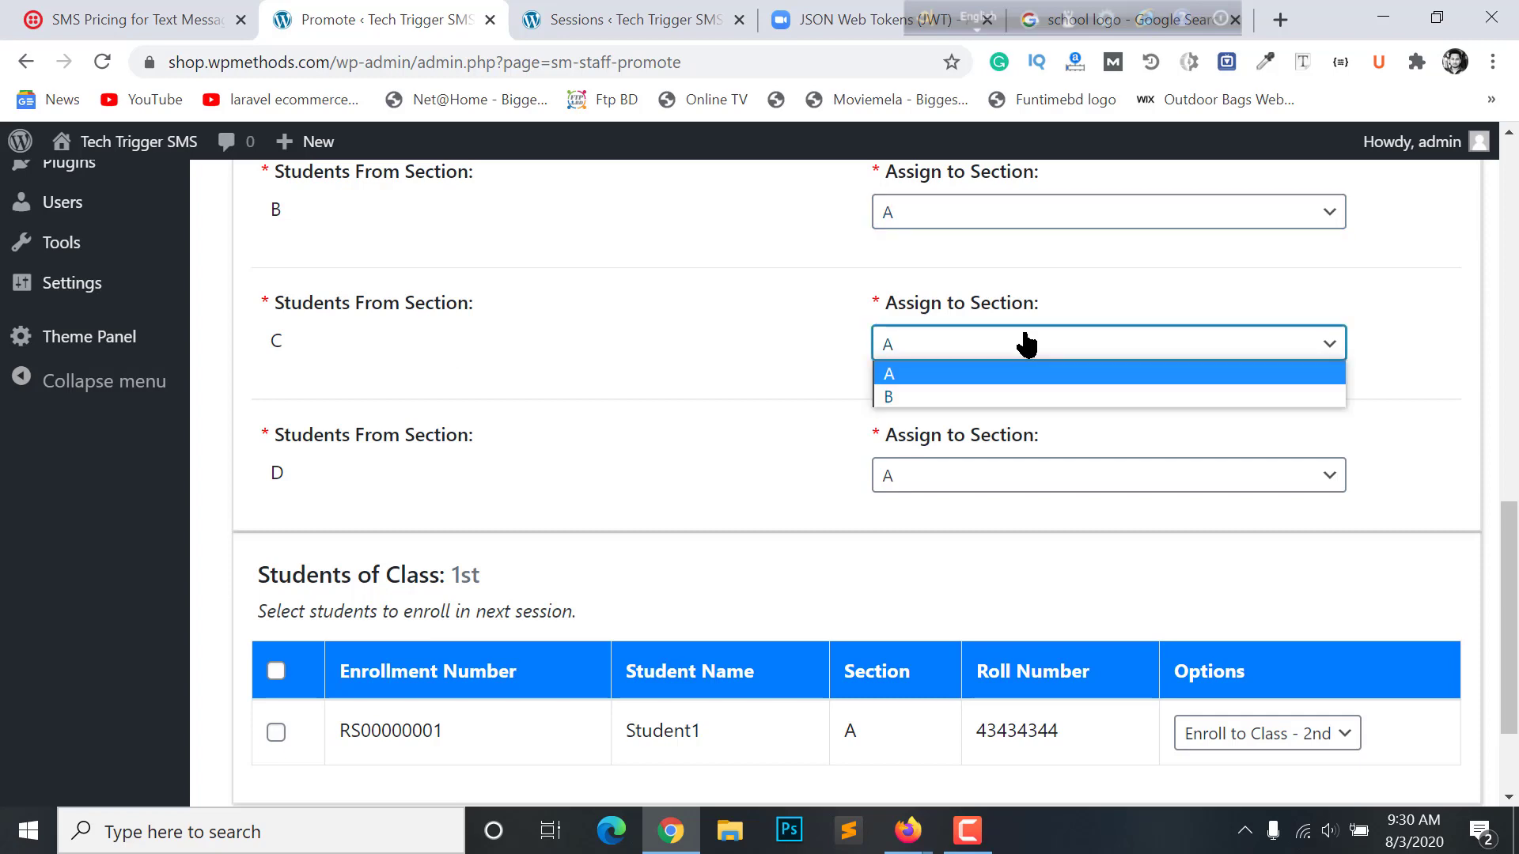
left_click(906, 397)
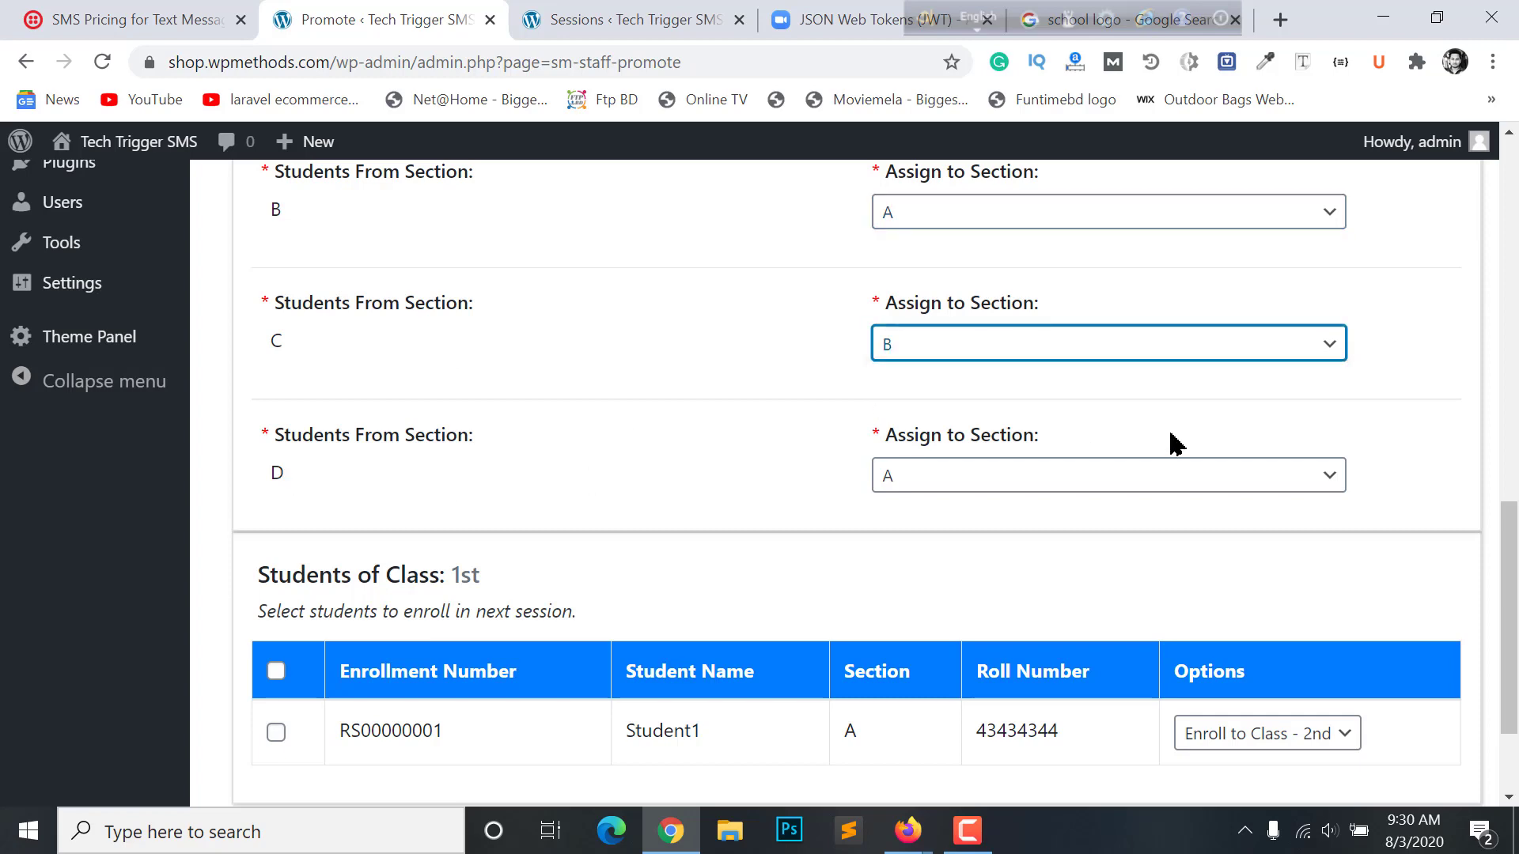
left_click(1115, 480)
left_click(960, 530)
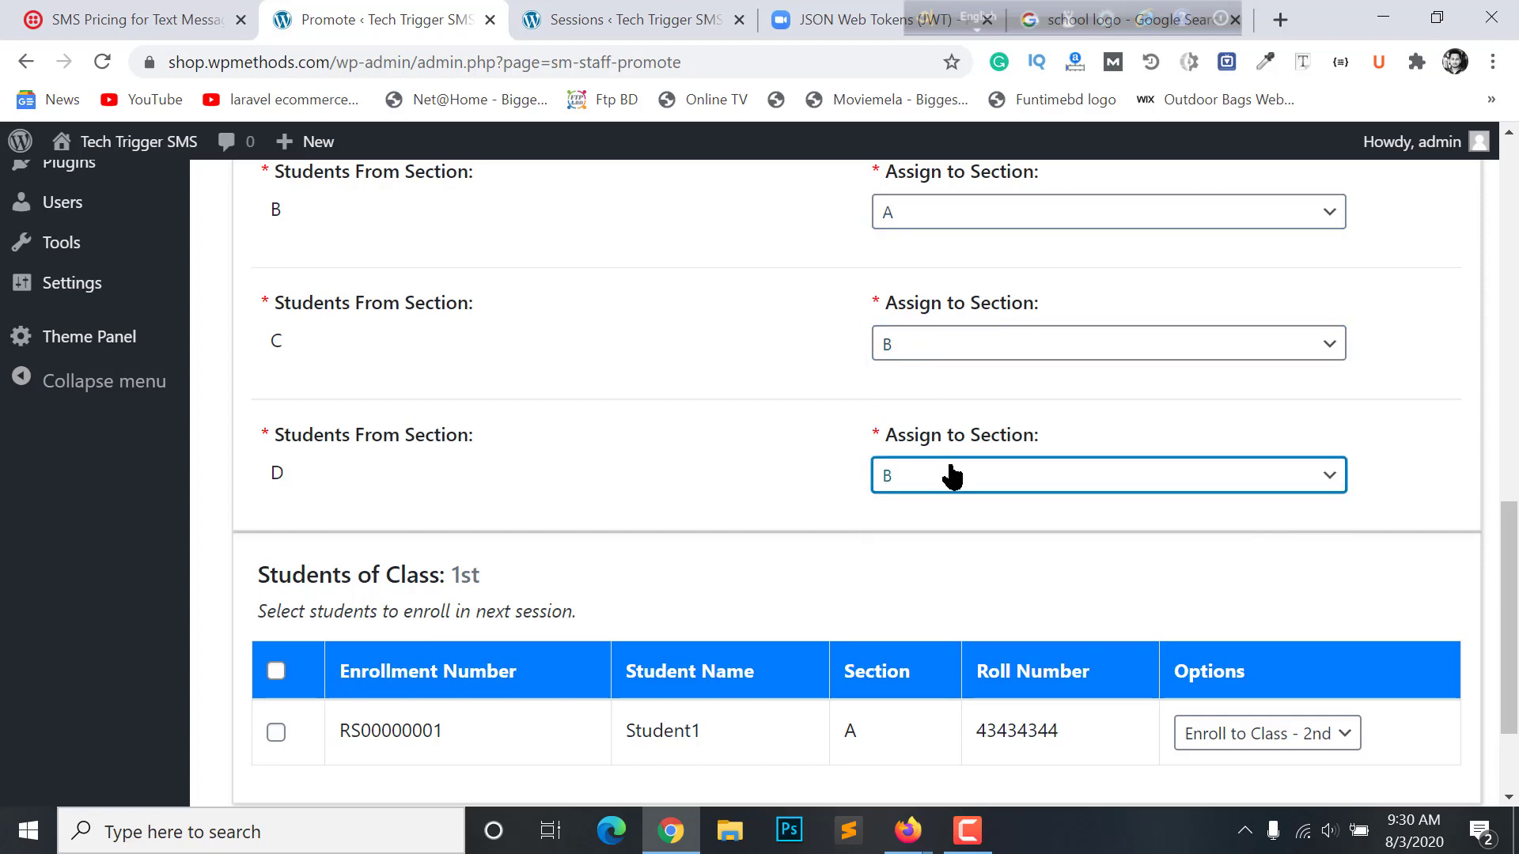
scroll(952, 474, "up", 4)
scroll(957, 401, "down", 2)
scroll(997, 444, "up", 2)
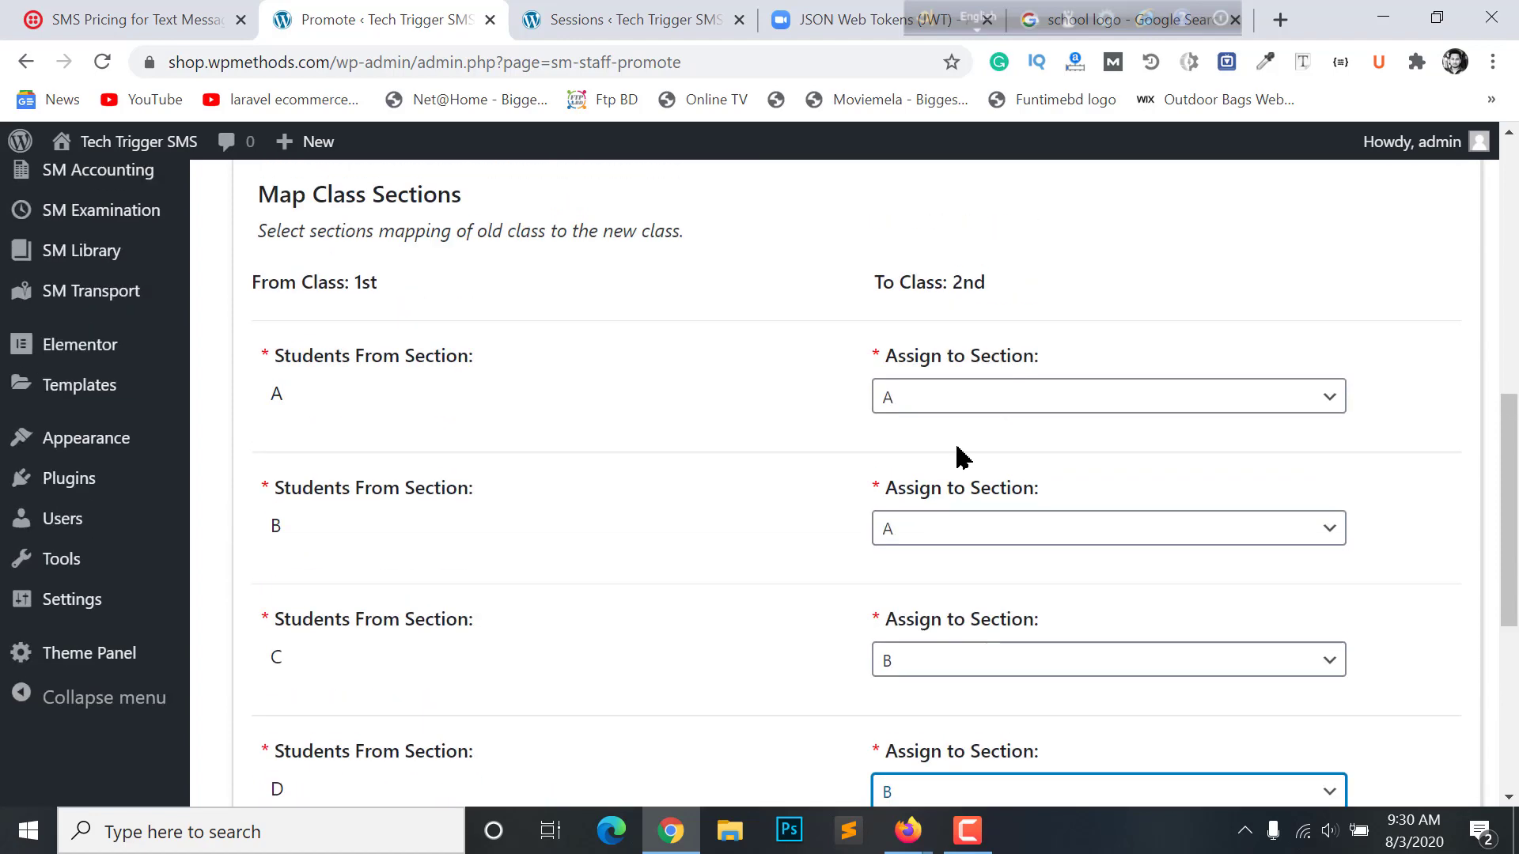
Step: Select the listed class 1st student with Enroll to Class - 2nd, and promote the student from session 2020-2021 to 2021-2022
scroll(1037, 397, "down", 6)
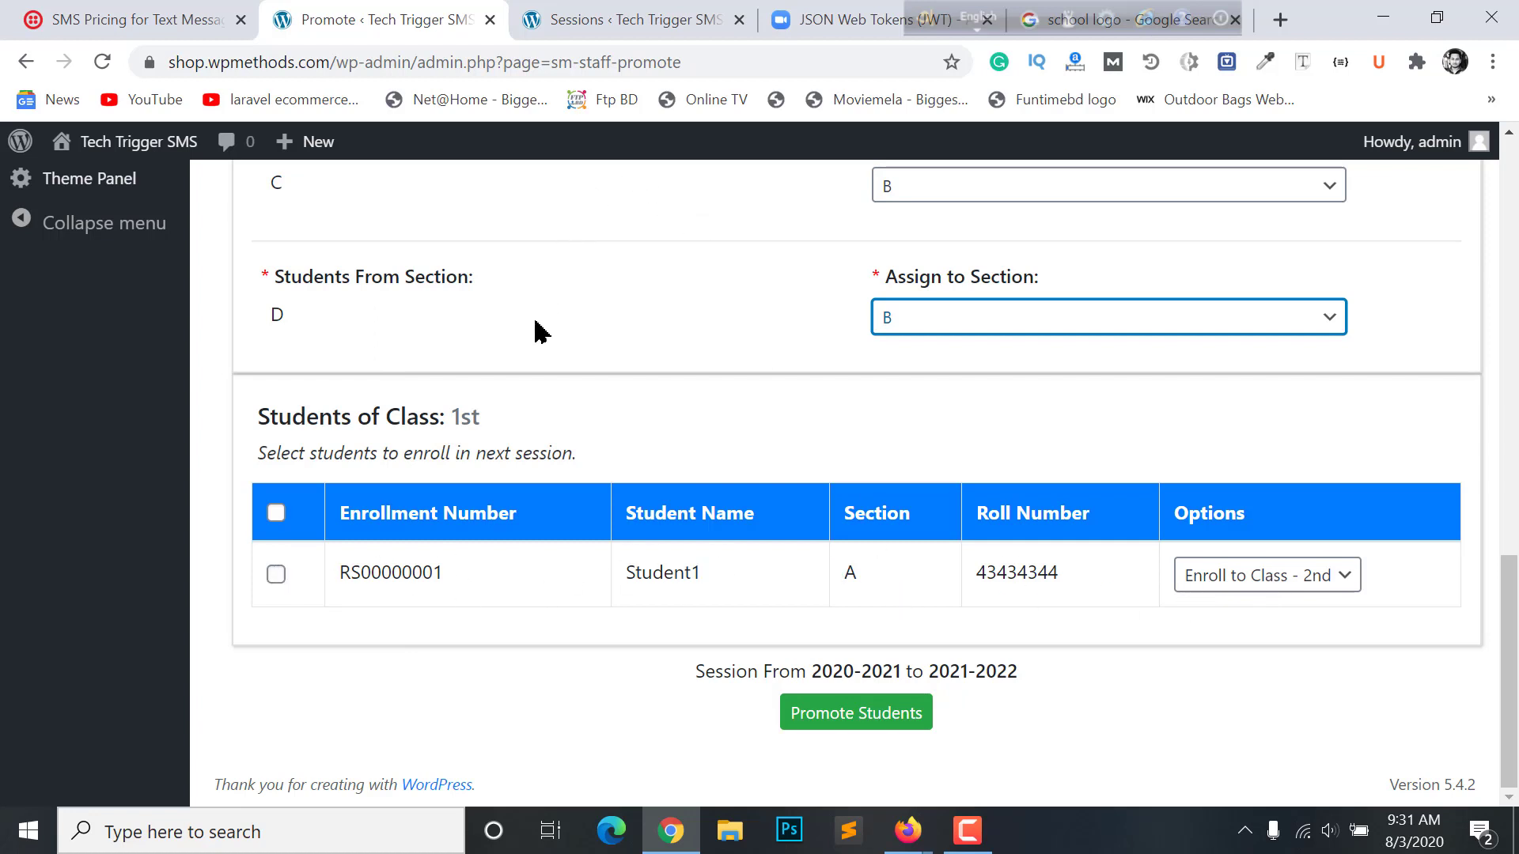
left_click(276, 575)
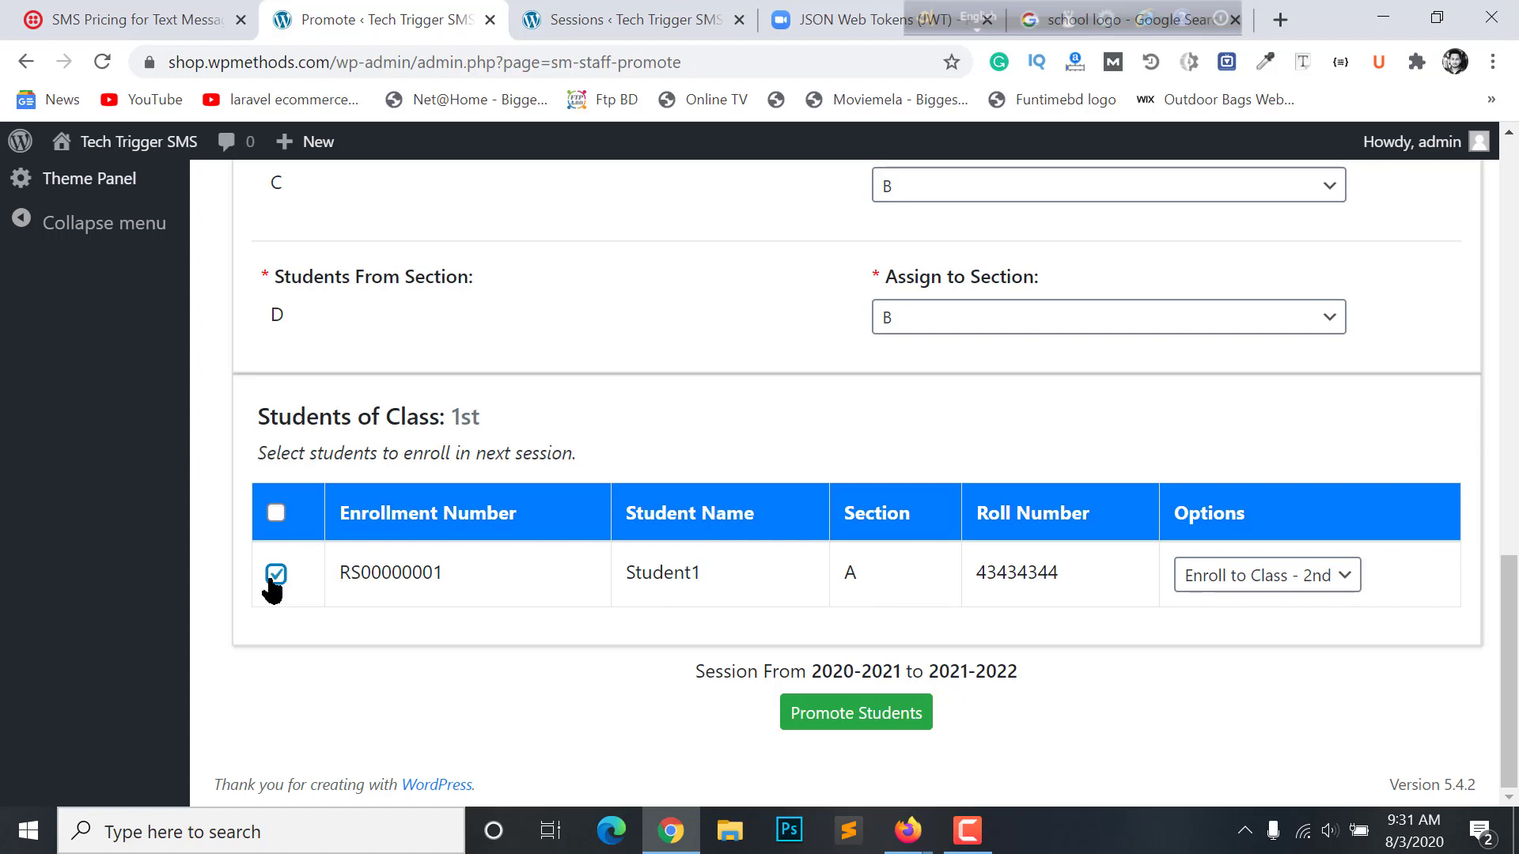
left_click(1246, 587)
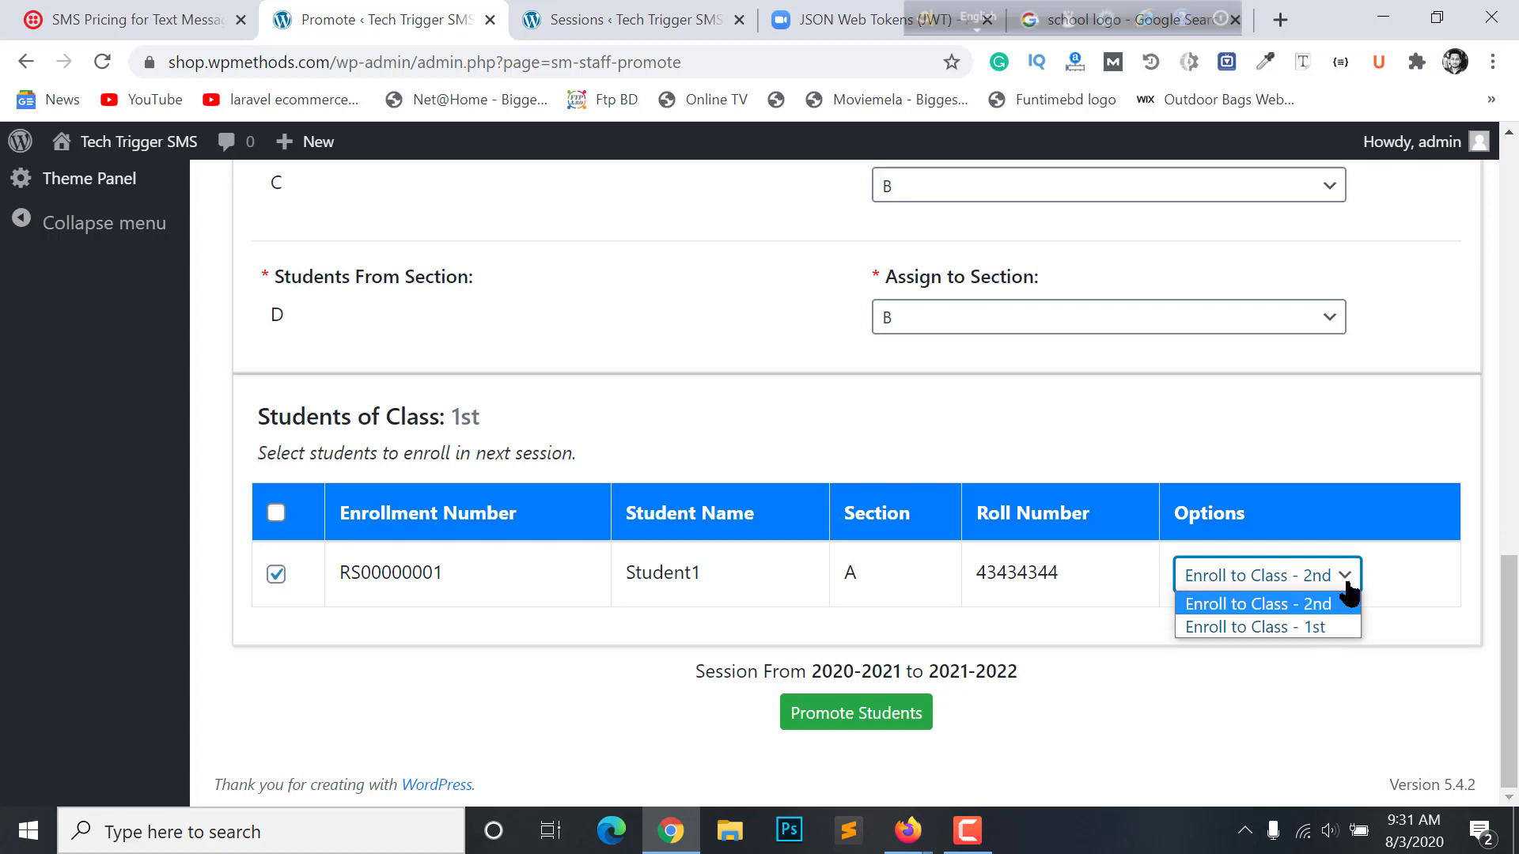
left_click(1394, 580)
left_click(891, 716)
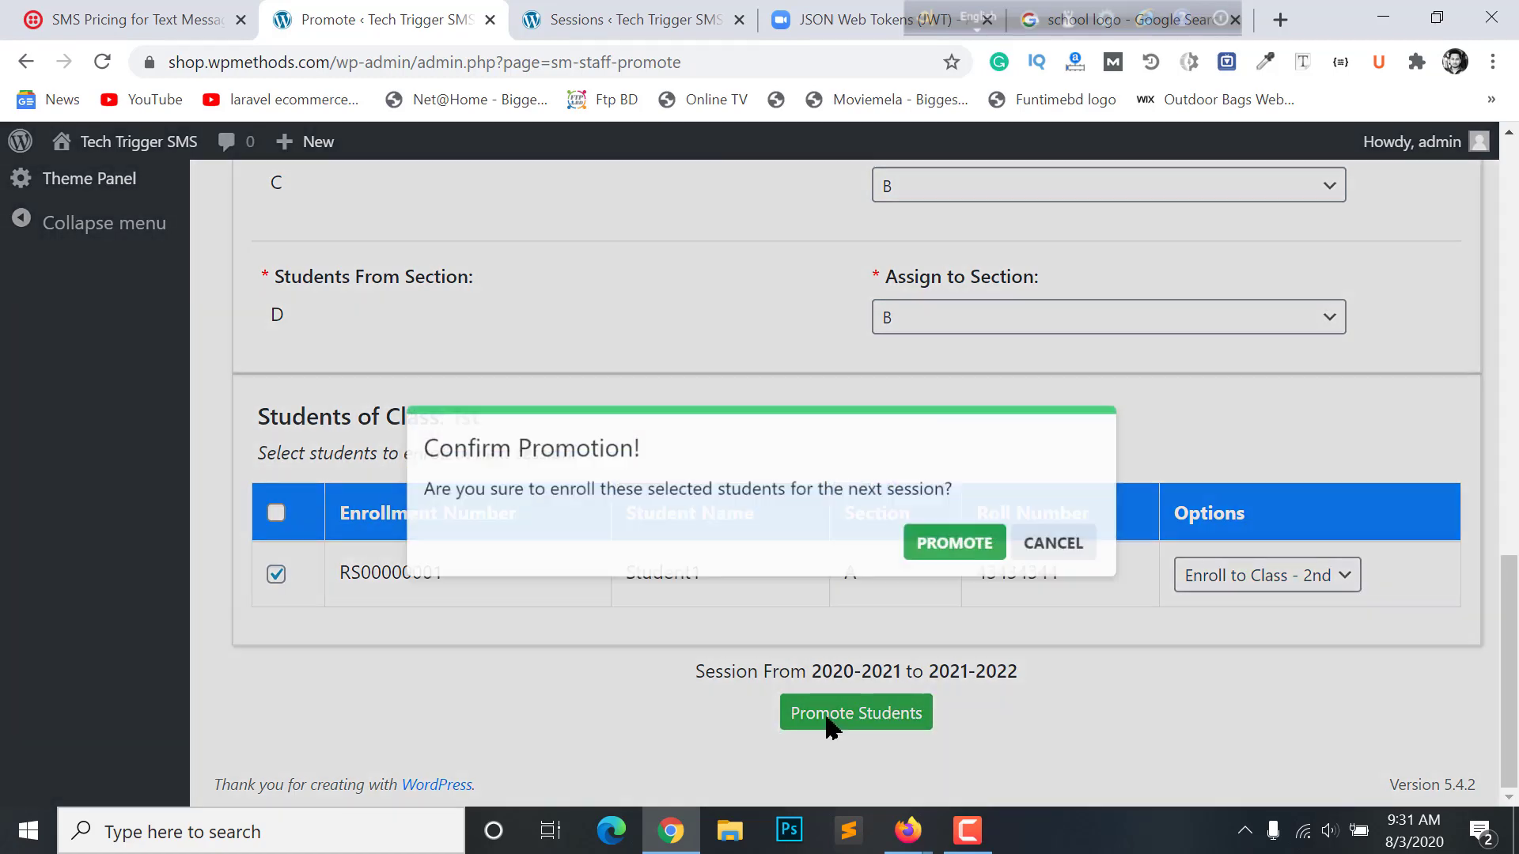
left_click(956, 518)
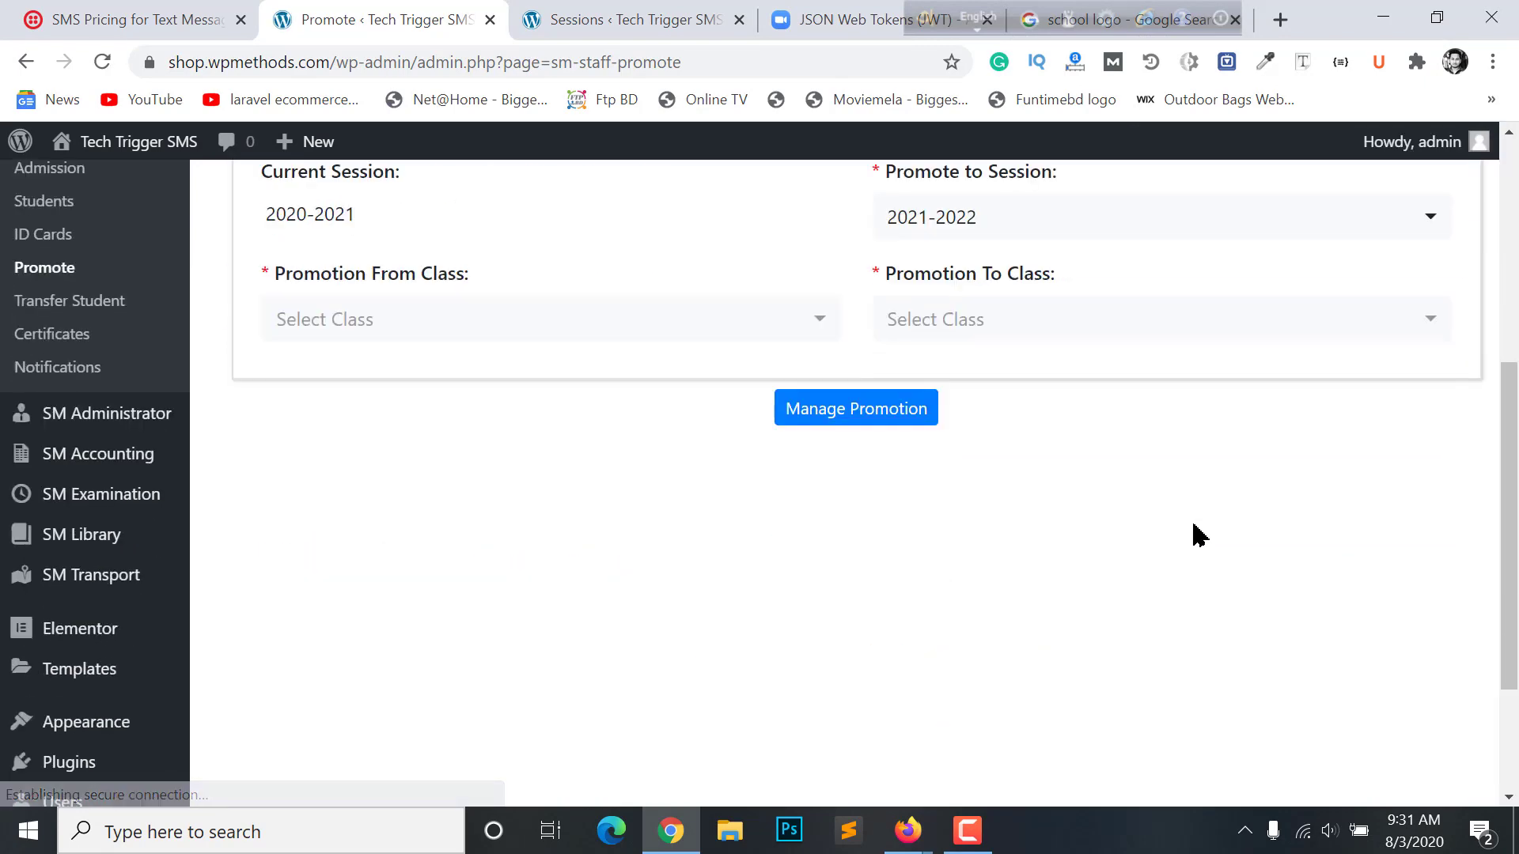
Step: Open the Transfer Student section and review the tables of students transferred to other schools and to this school
scroll(1041, 475, "up", 3)
scroll(748, 588, "up", 2)
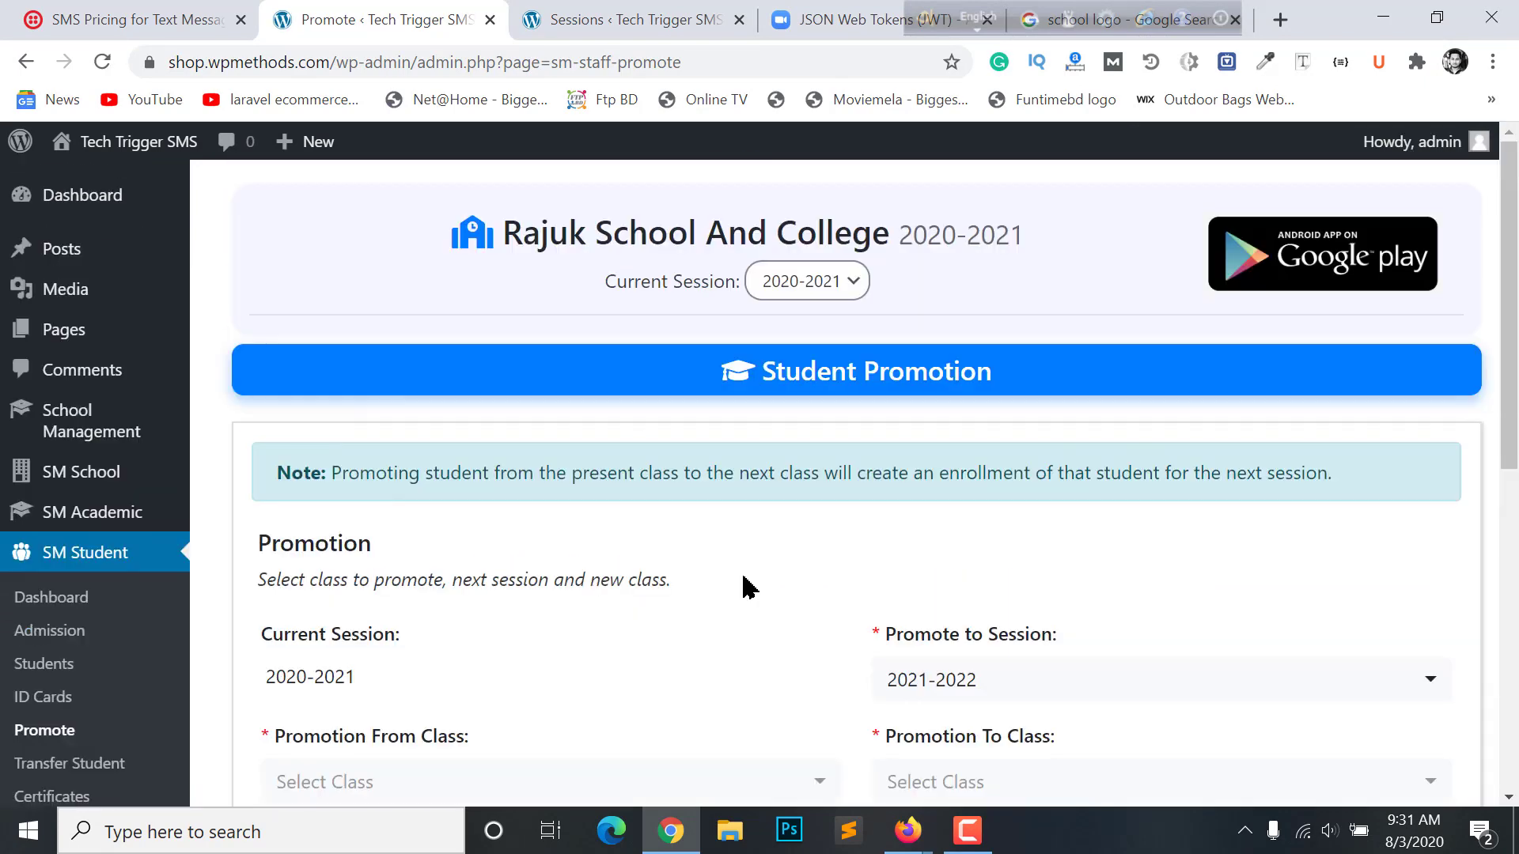
scroll(748, 587, "down", 2)
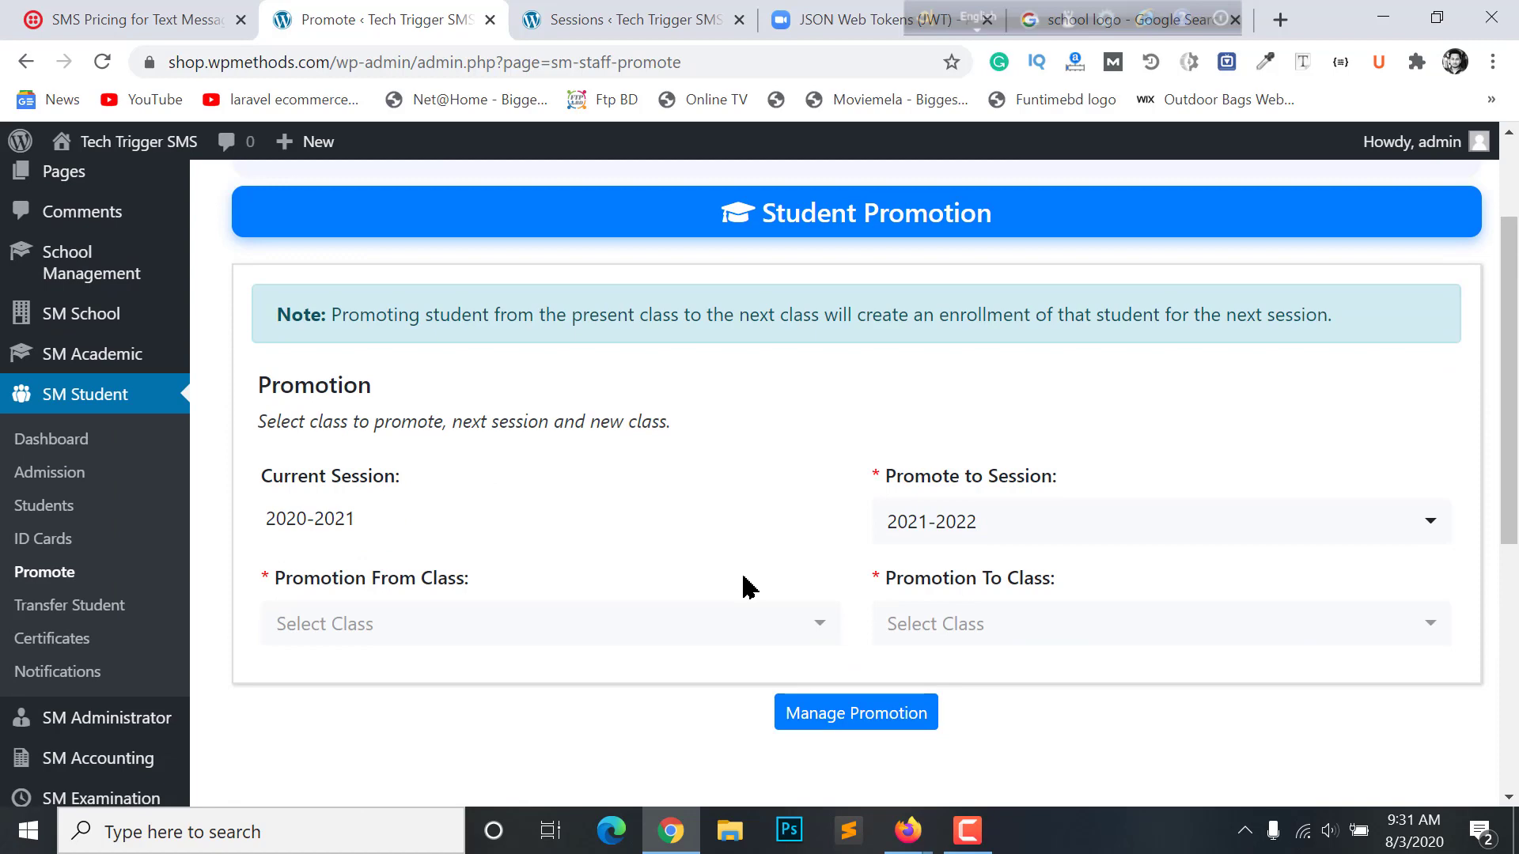
left_click(55, 609)
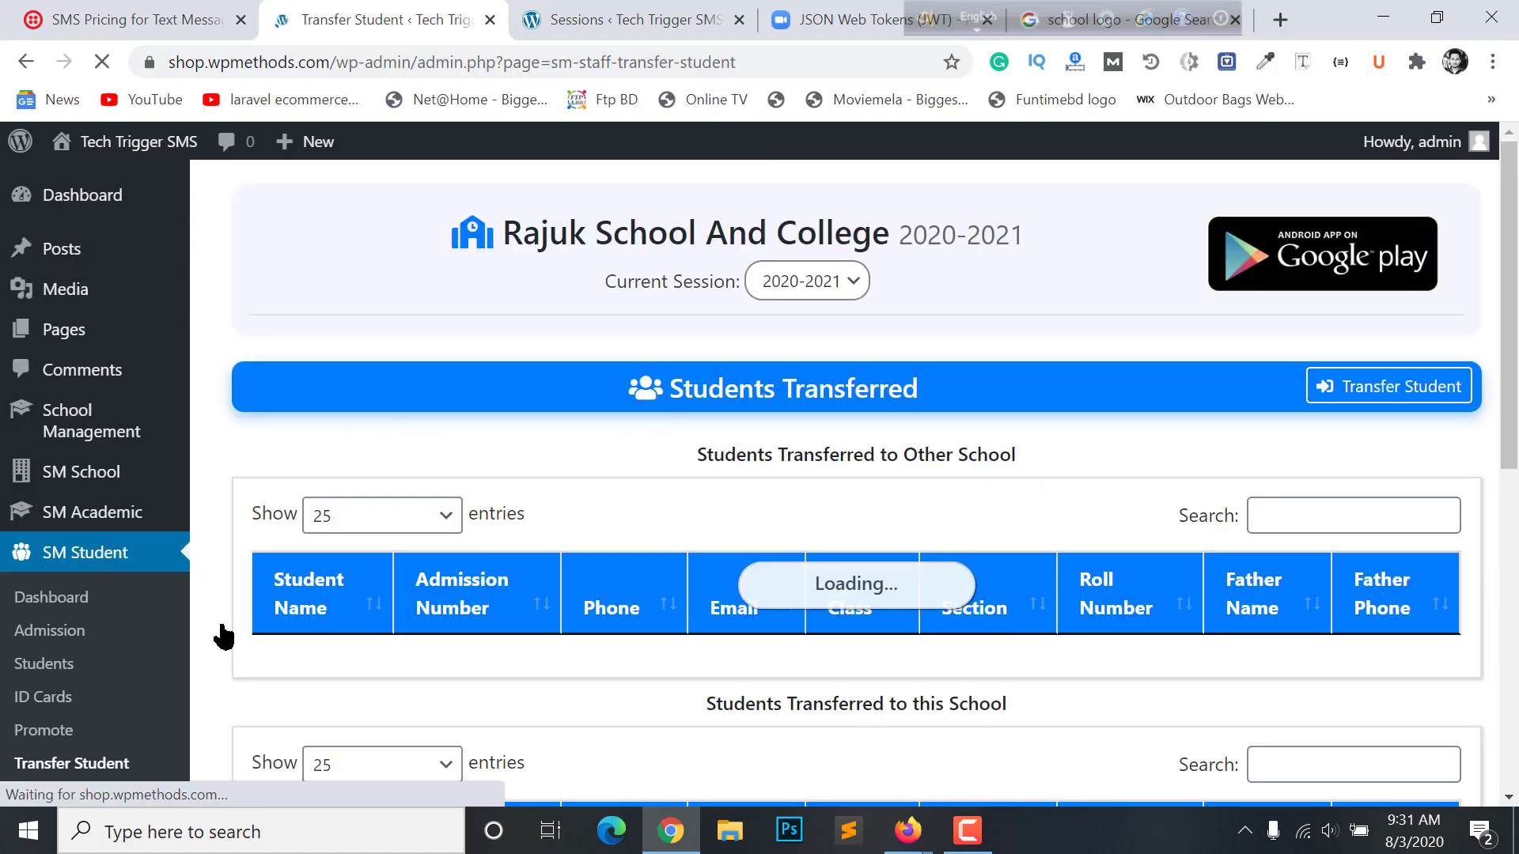
scroll(1187, 443, "down", 2)
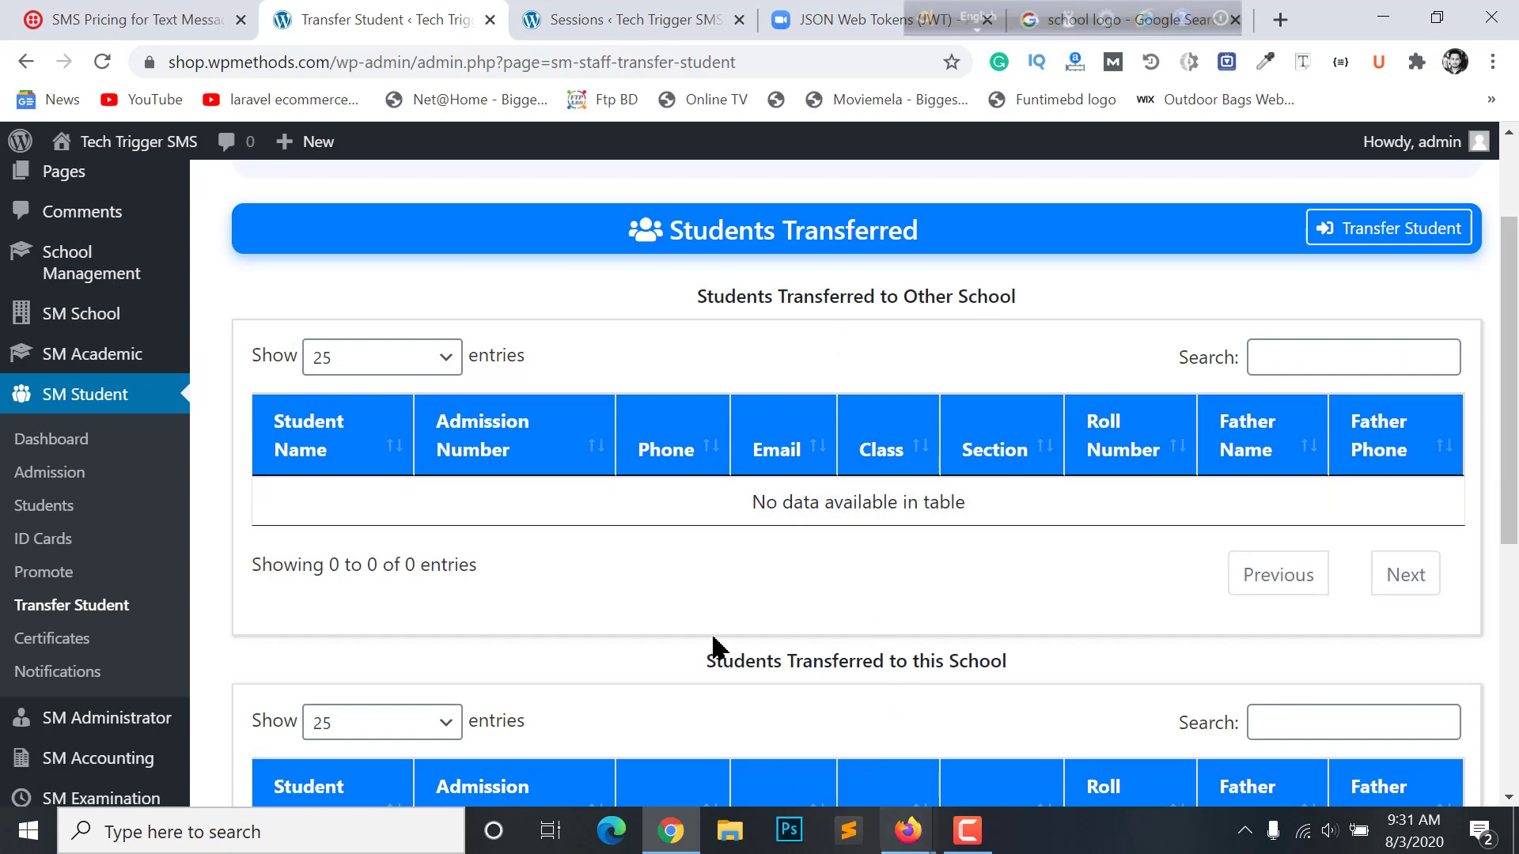
scroll(908, 591, "up", 2)
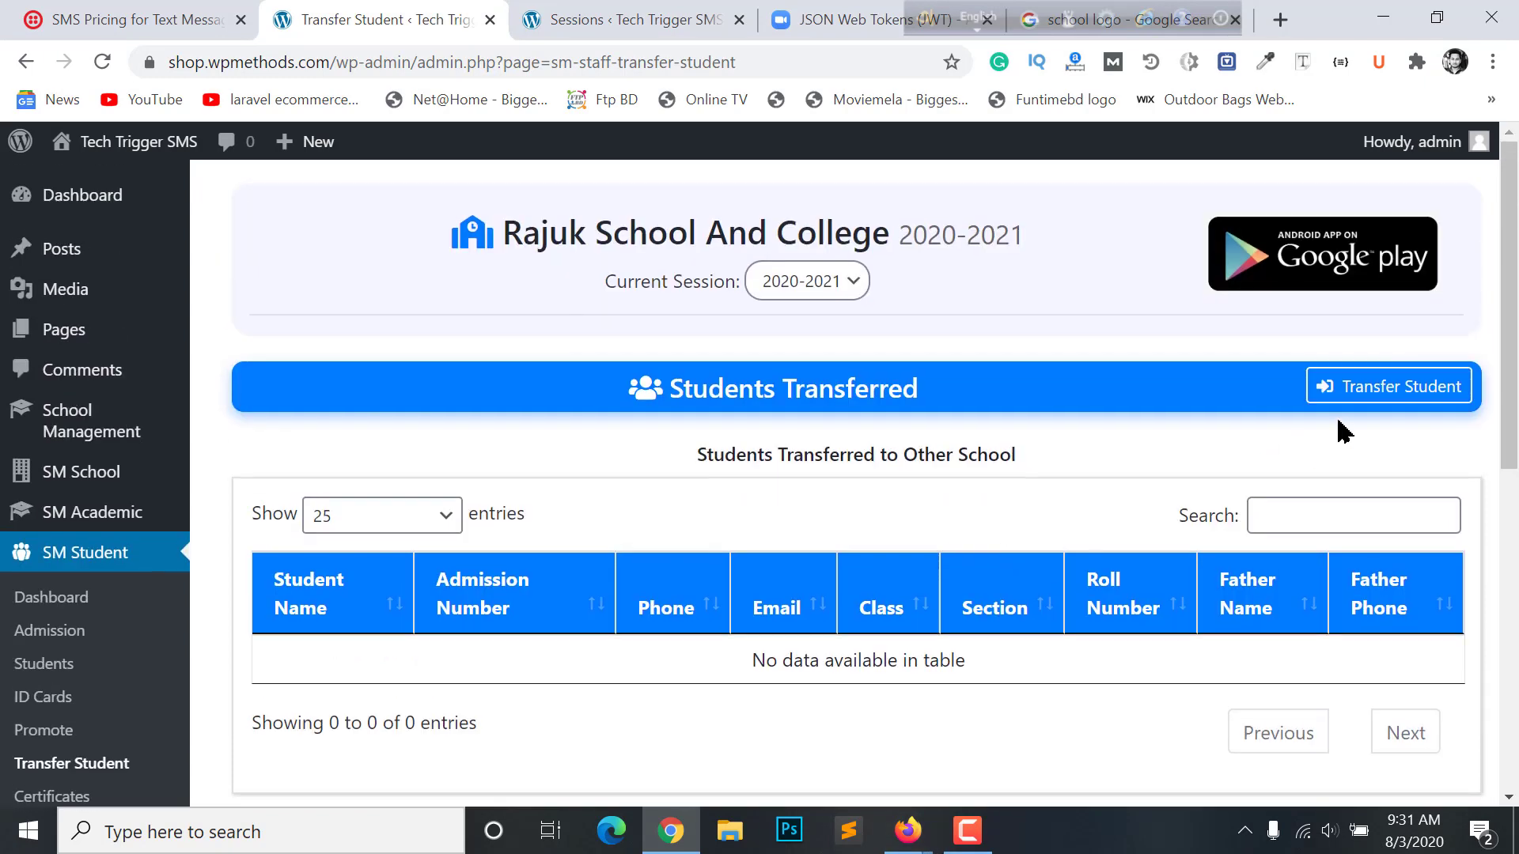
Step: Start a new student transfer and choose the listed student from class 1st, section A
left_click(1361, 403)
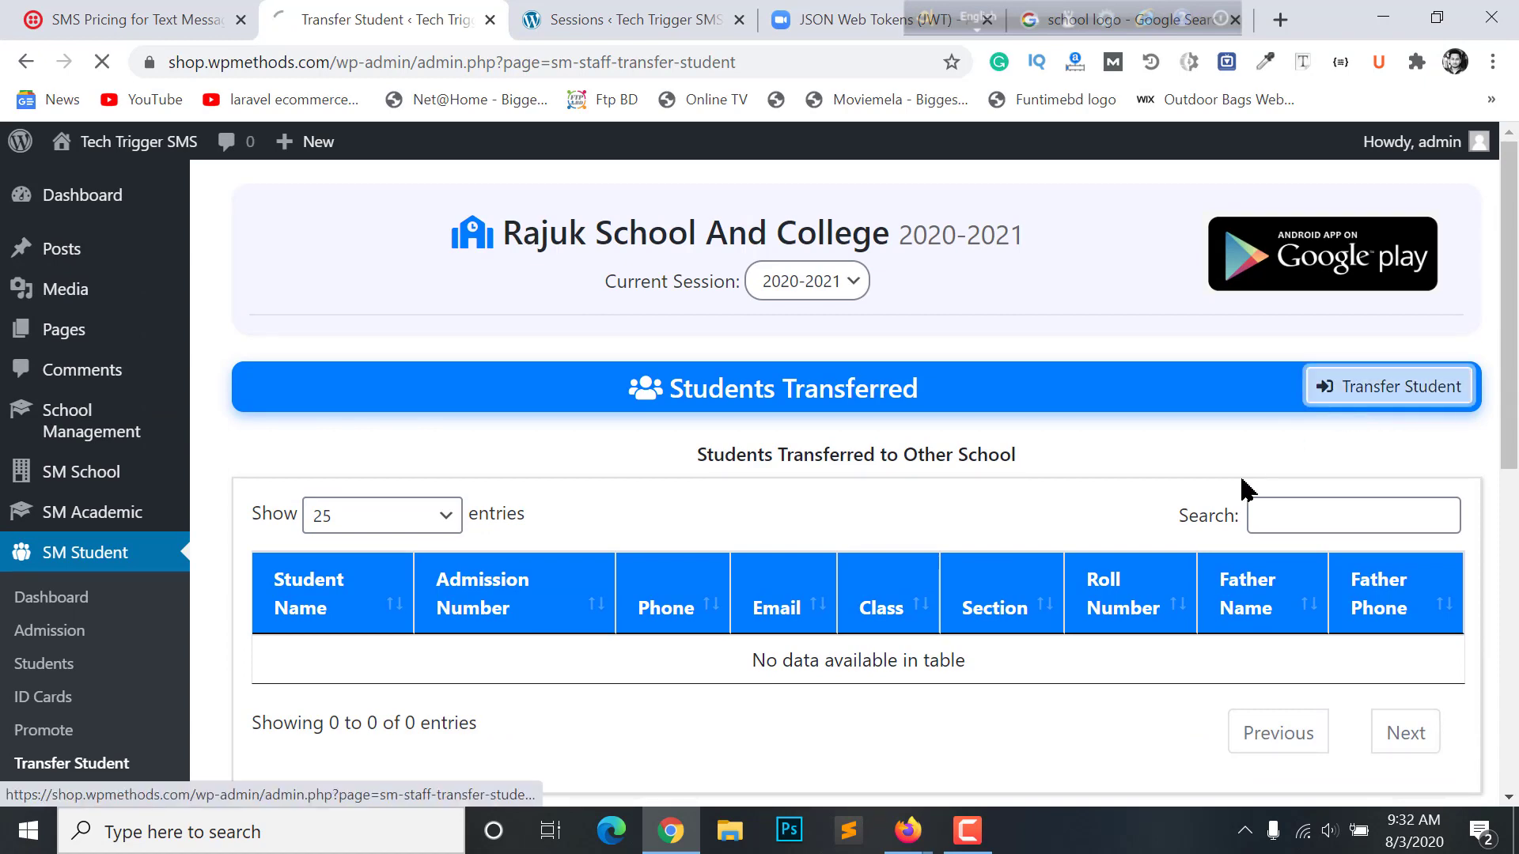
scroll(1015, 566, "down", 1)
scroll(1015, 566, "down", 2)
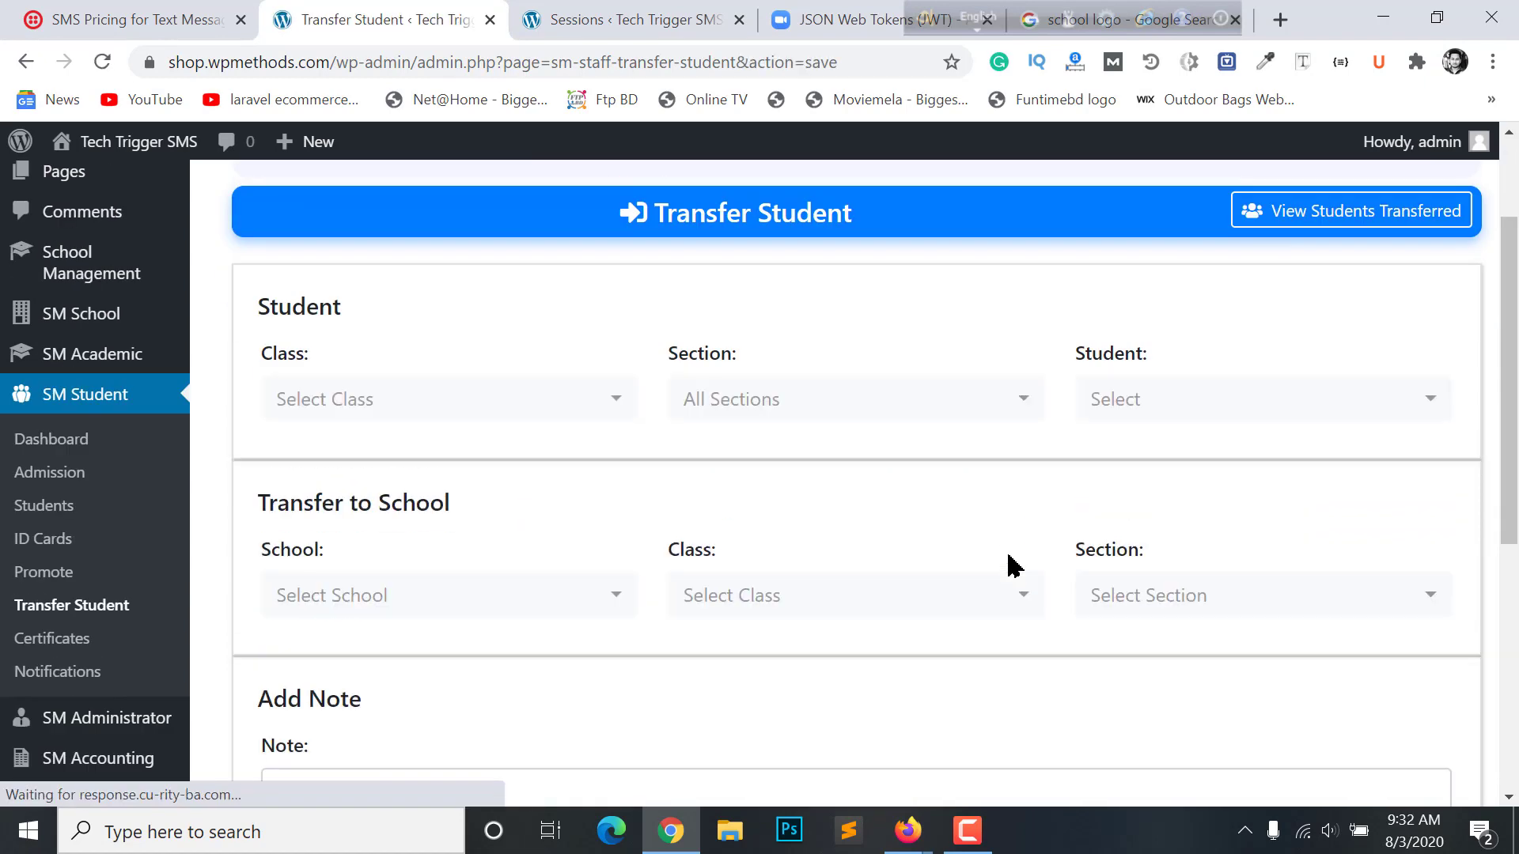
left_click(374, 405)
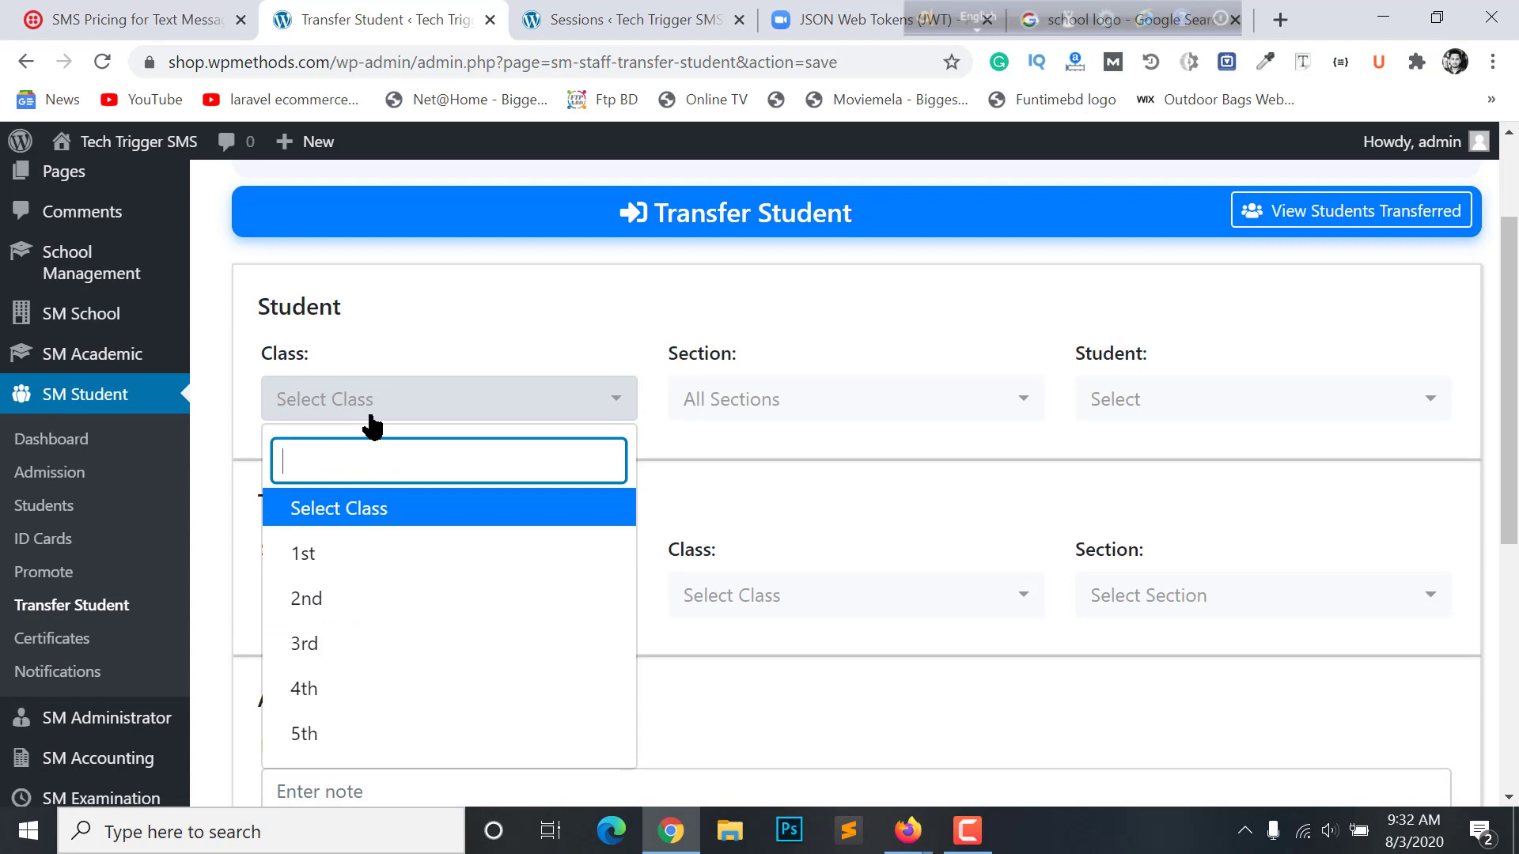
left_click(326, 563)
left_click(700, 392)
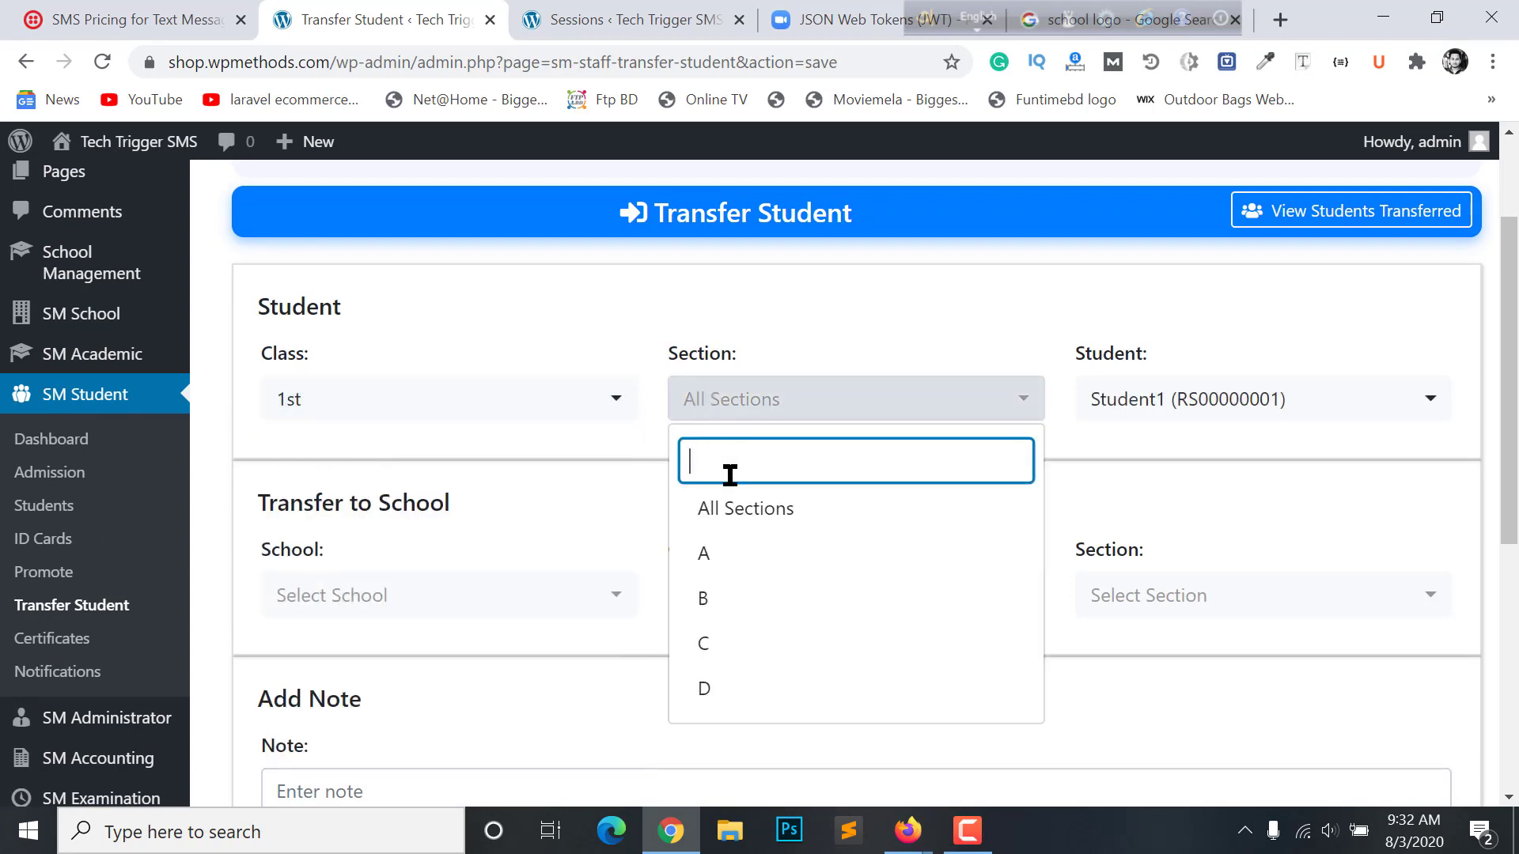
left_click(738, 563)
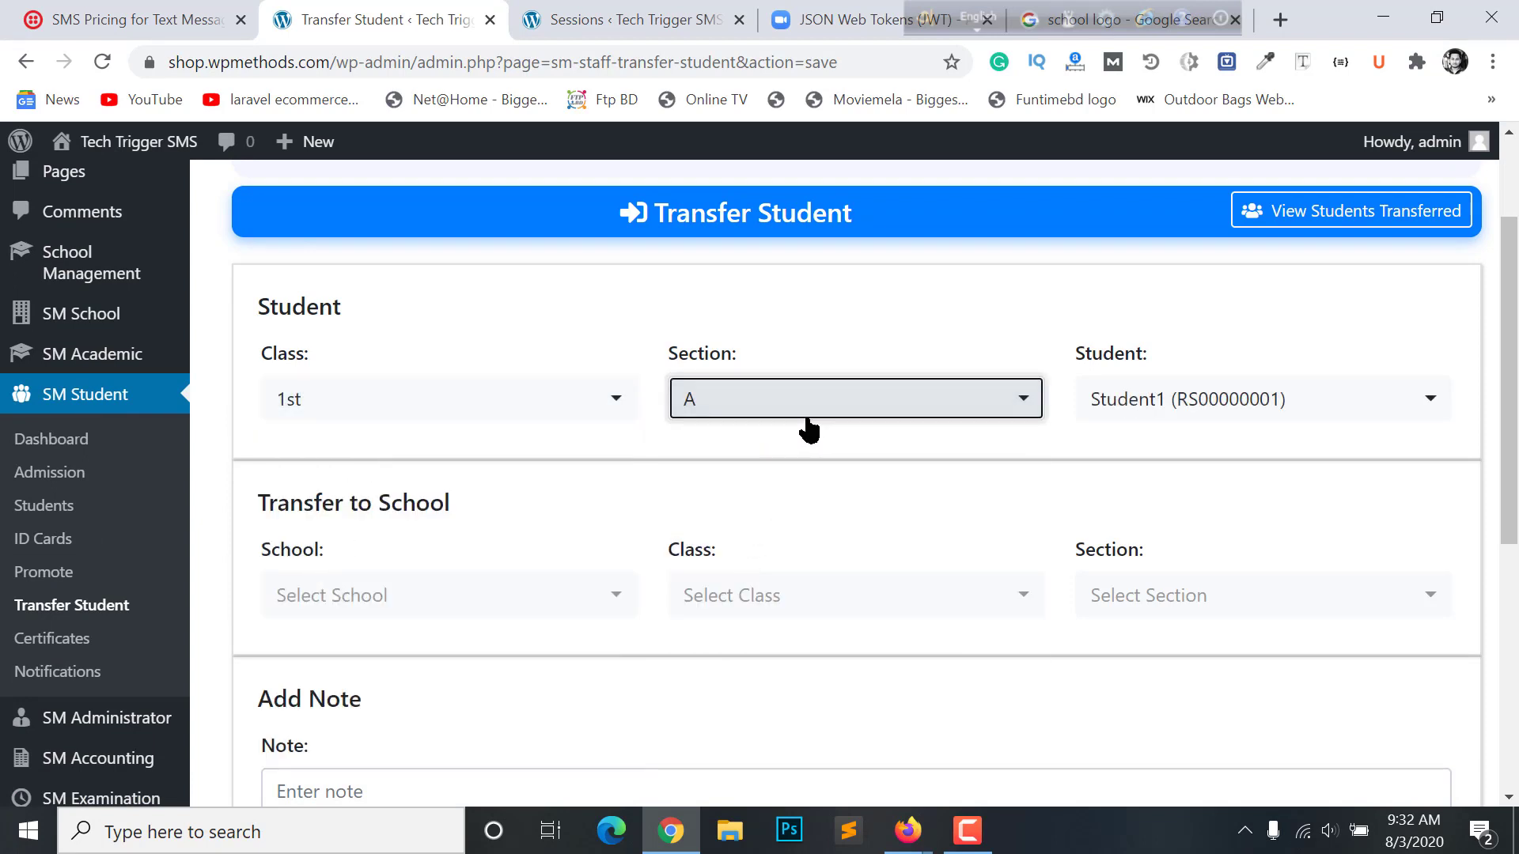
left_click(1137, 395)
left_click(1147, 509)
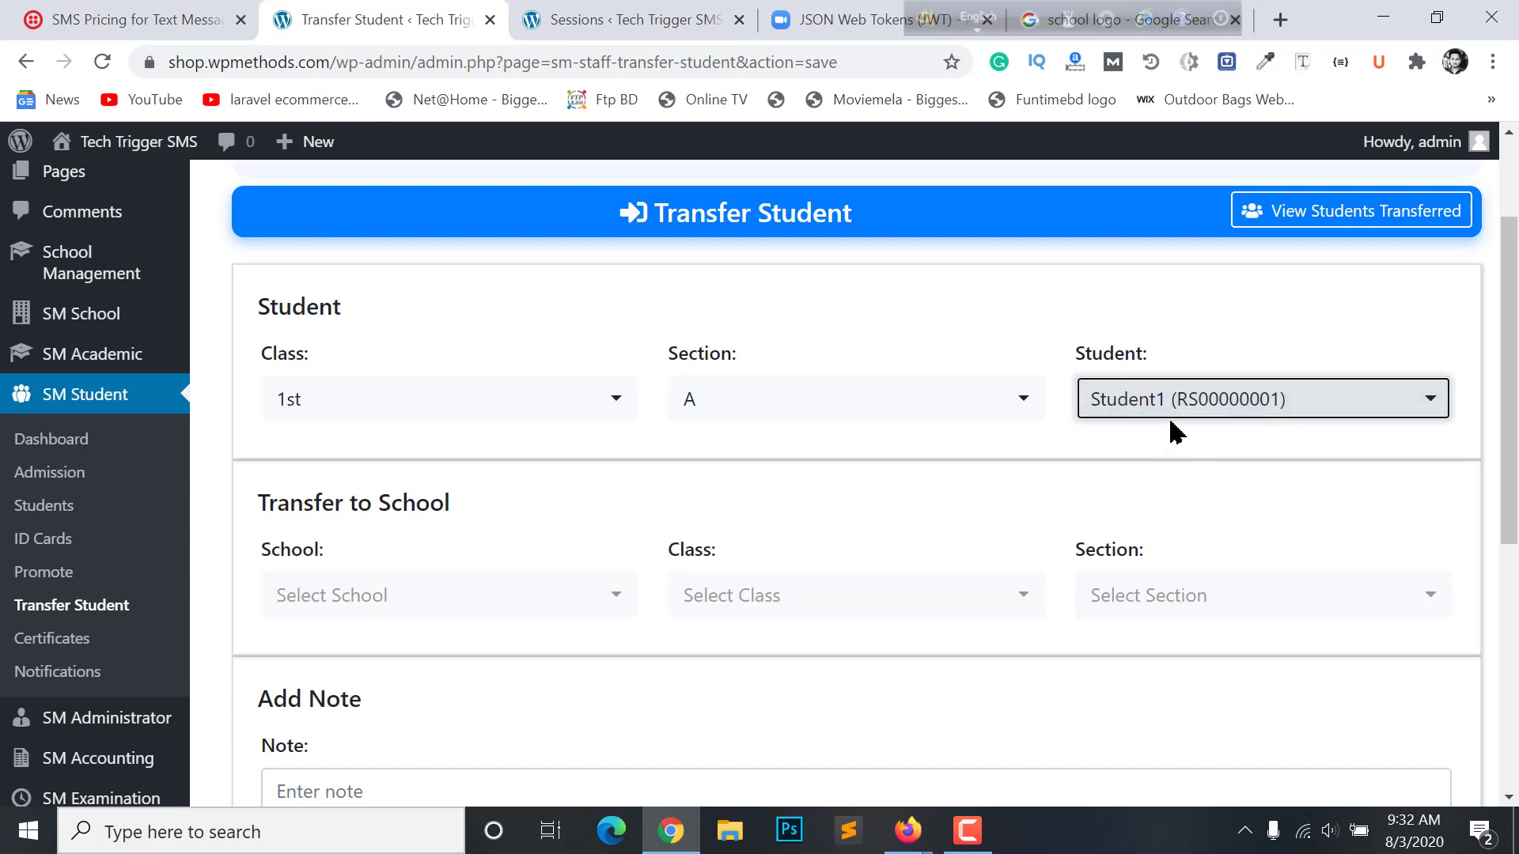
Step: Set the destination school of the transfer to Rajuk School And College (Branch-B)
scroll(431, 617, "down", 2)
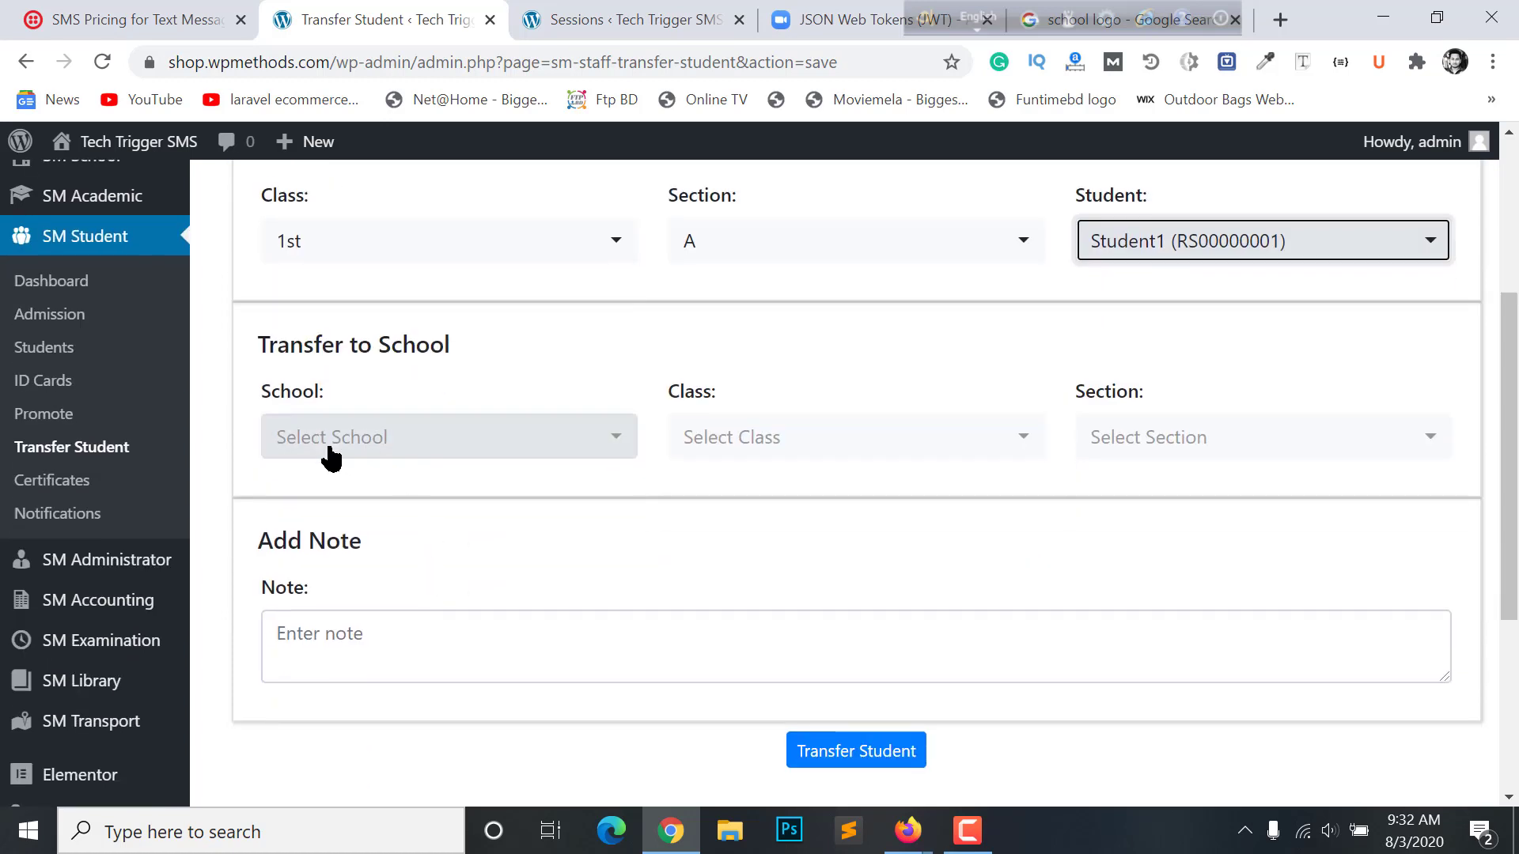
left_click(331, 455)
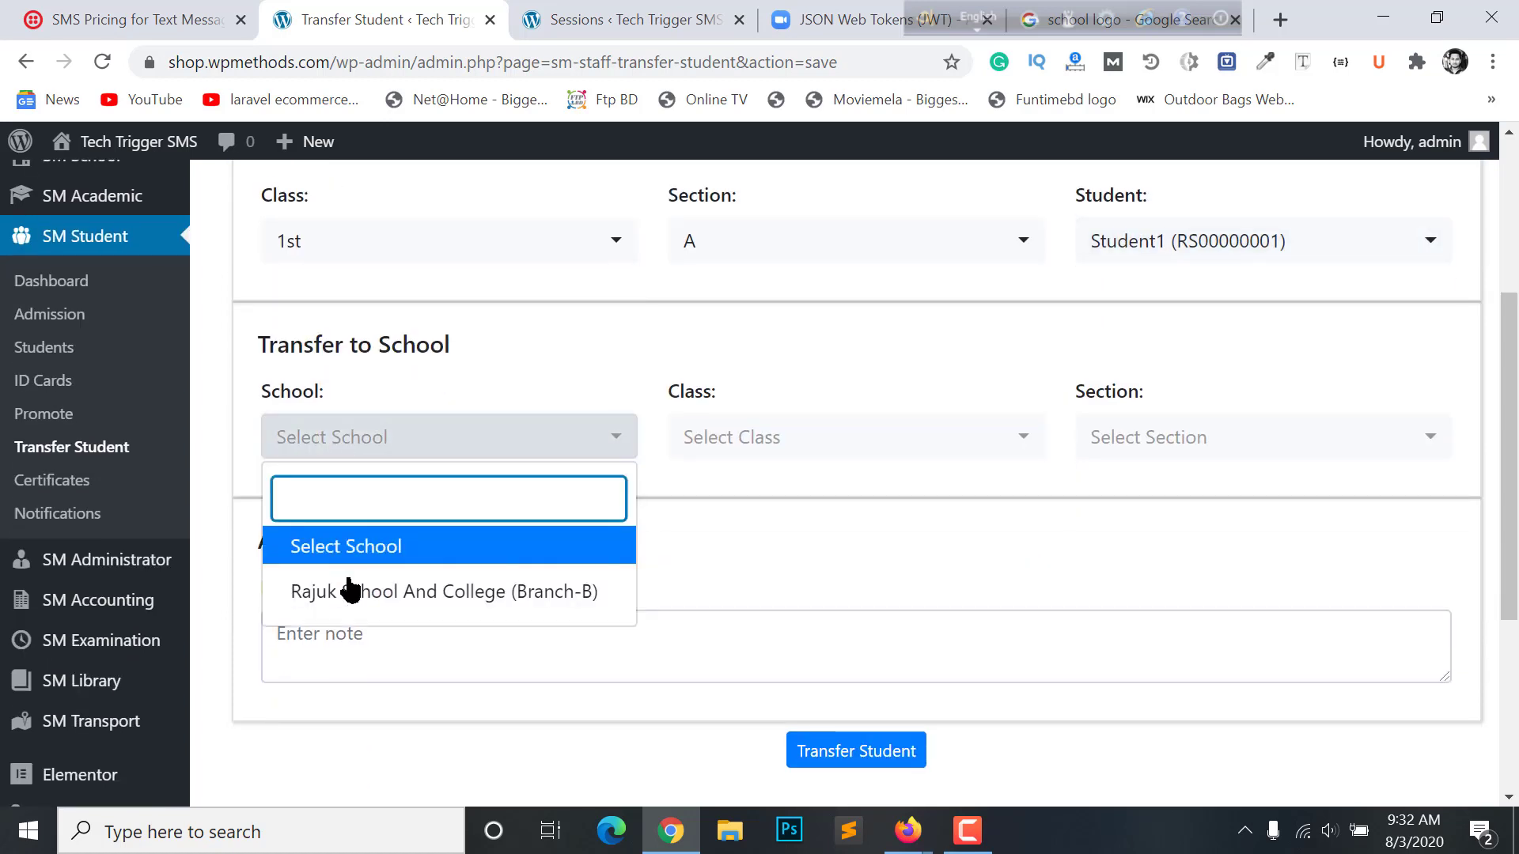
left_click(361, 600)
left_click(853, 437)
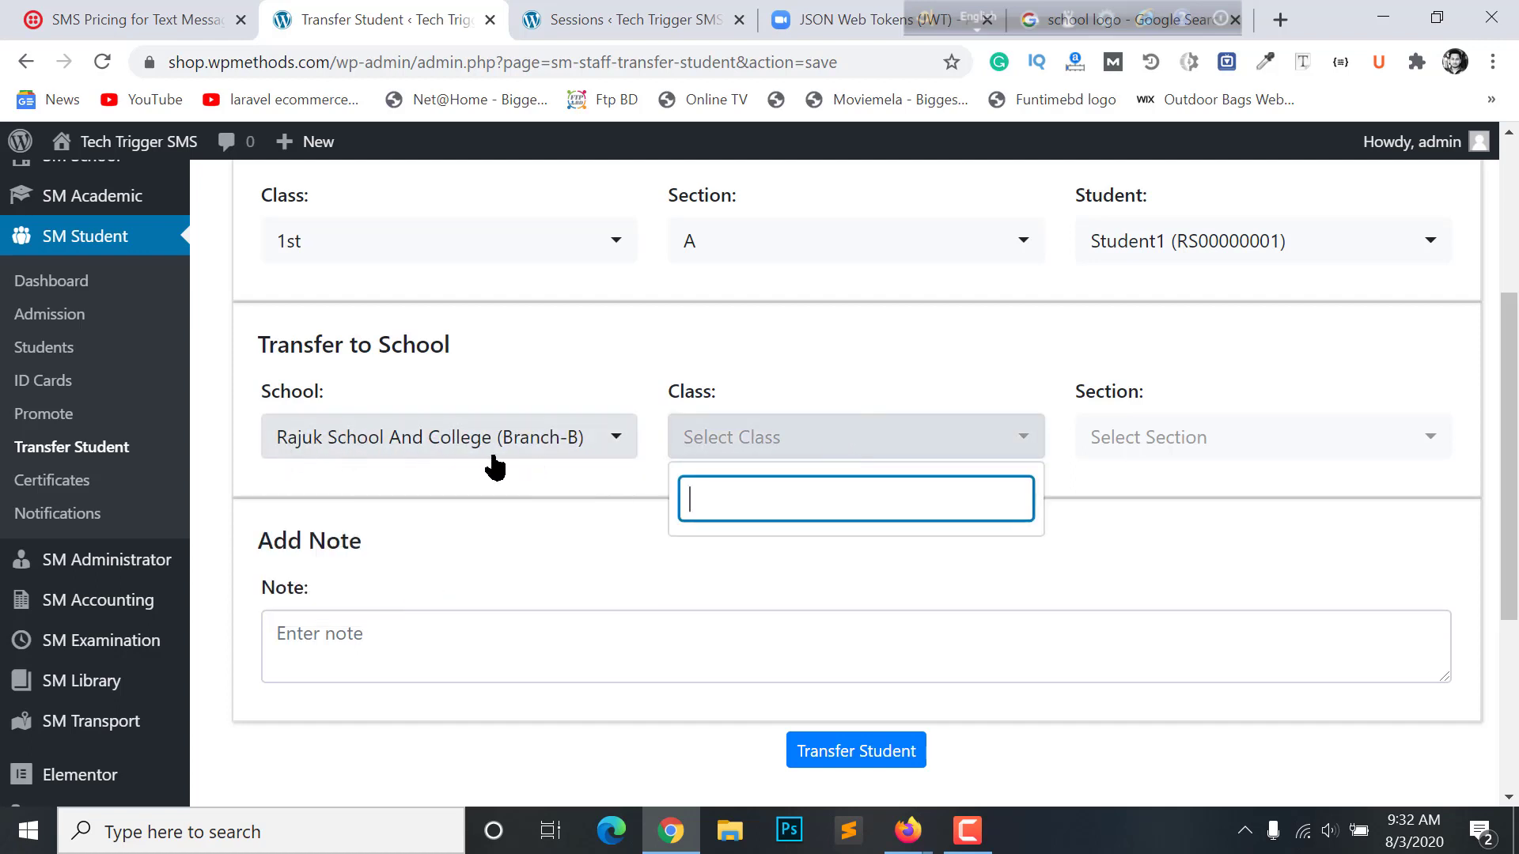
left_click(468, 453)
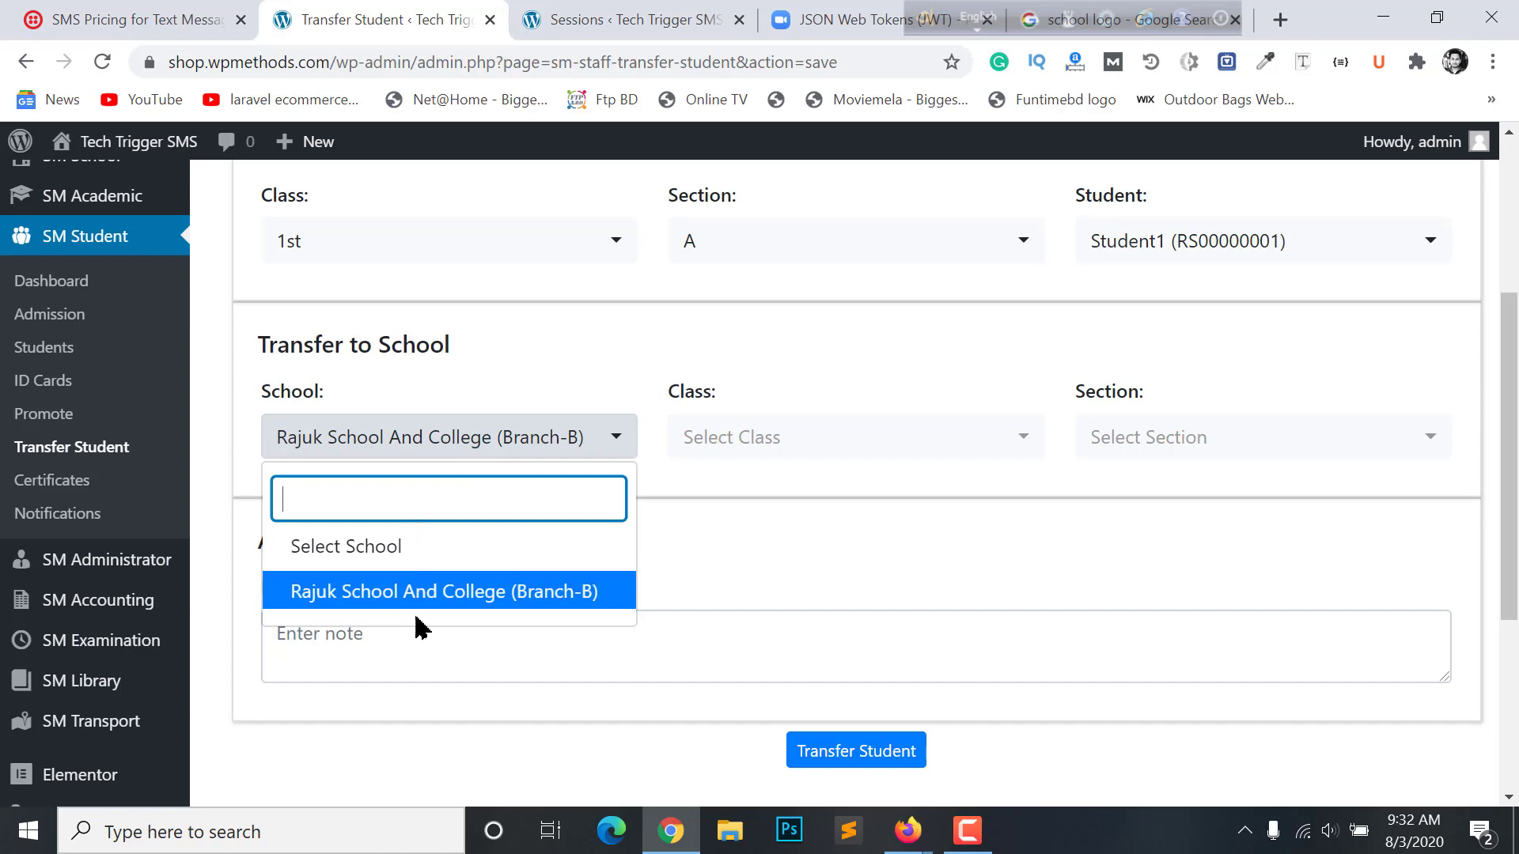
Step: Check the class and section choices for the destination school, and review the transfer form down to its note and submission
left_click(837, 451)
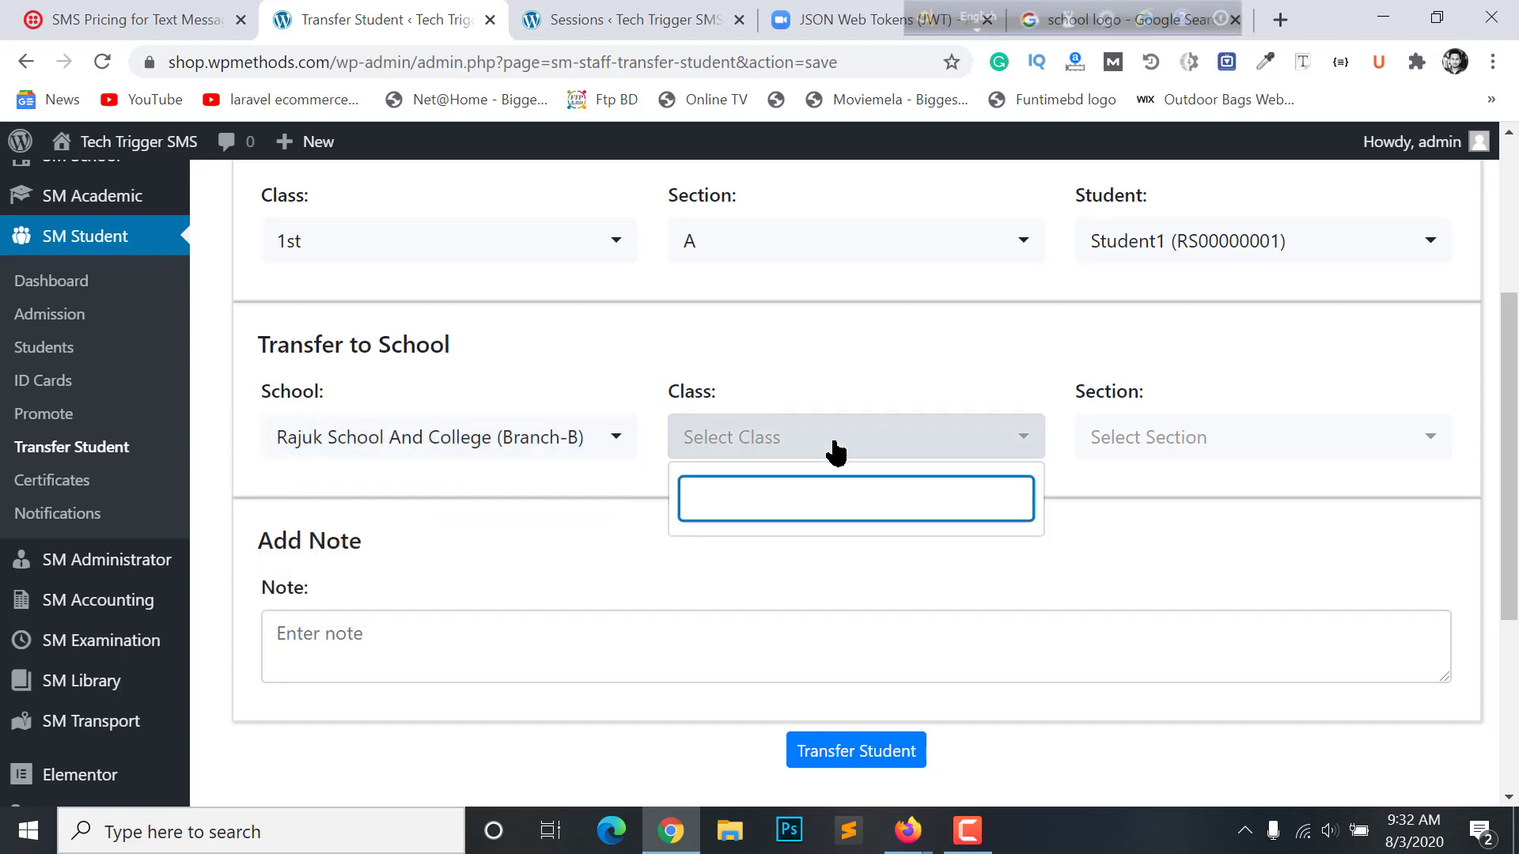
left_click(836, 452)
left_click(776, 434)
left_click(1175, 456)
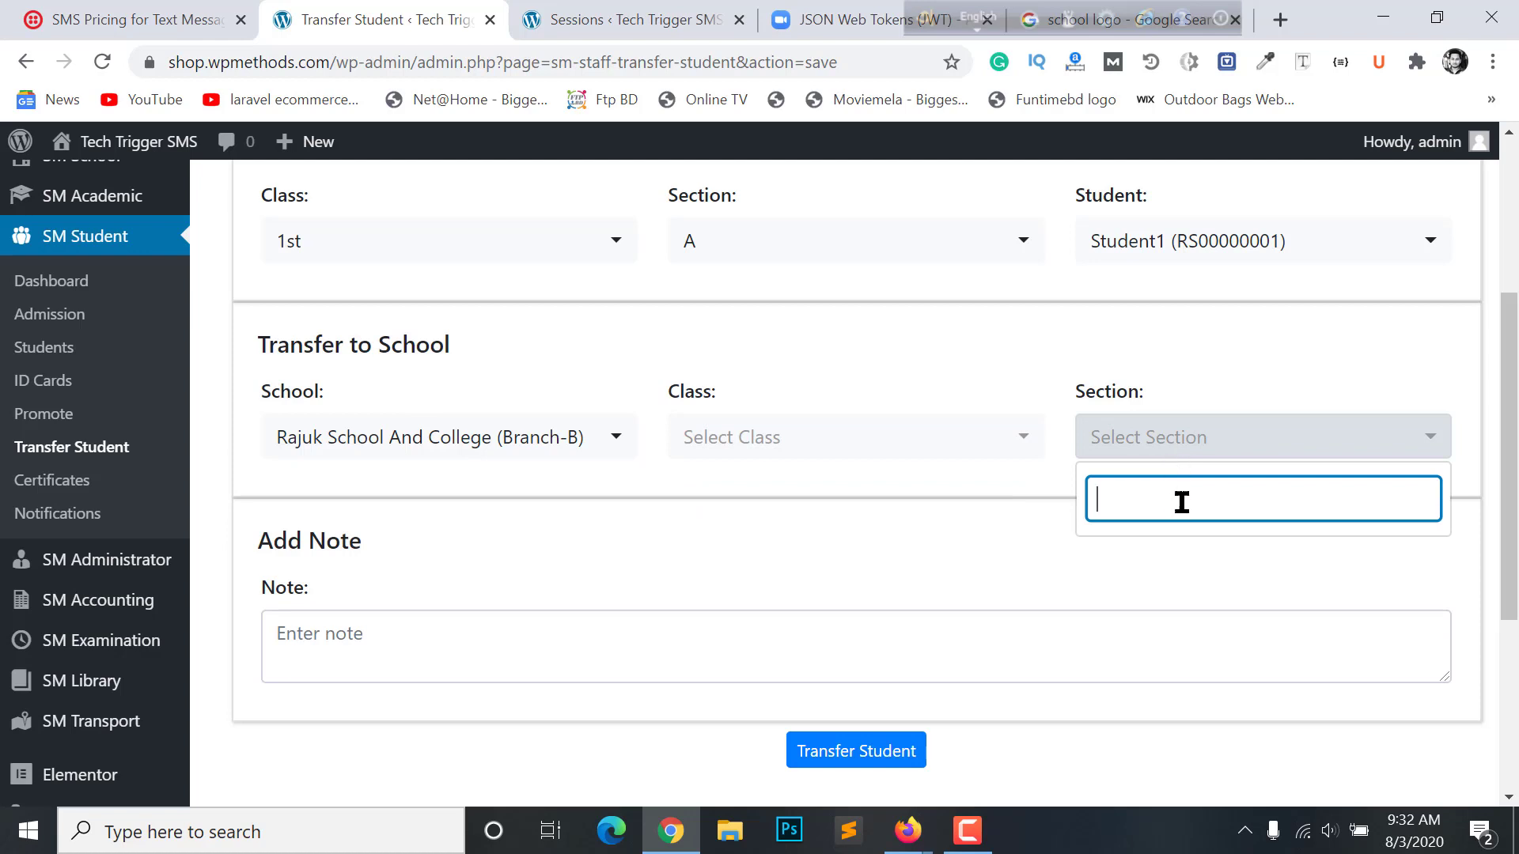
left_click(855, 447)
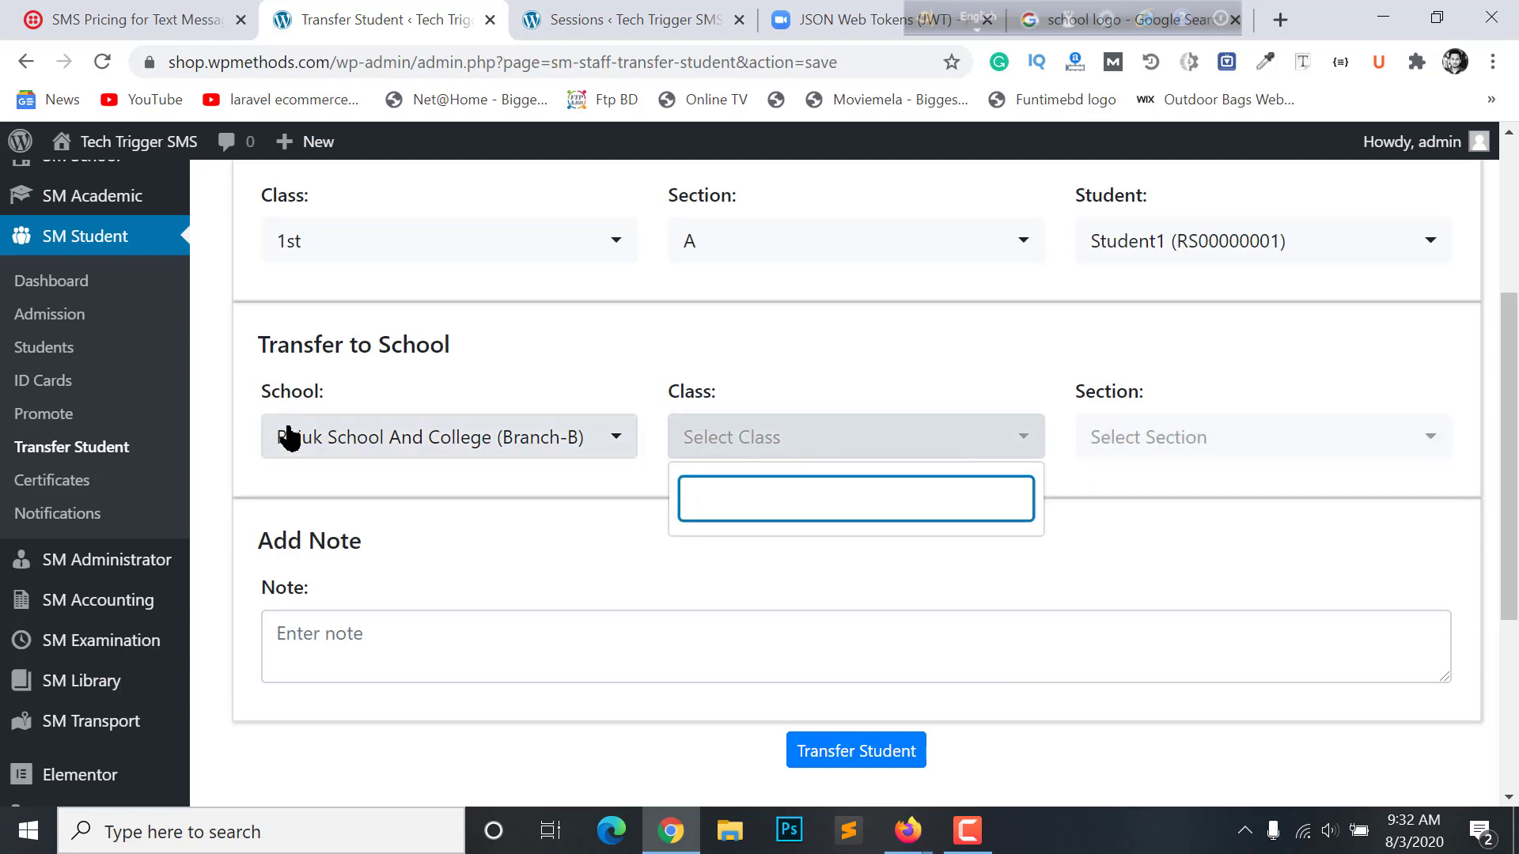
left_click(1176, 437)
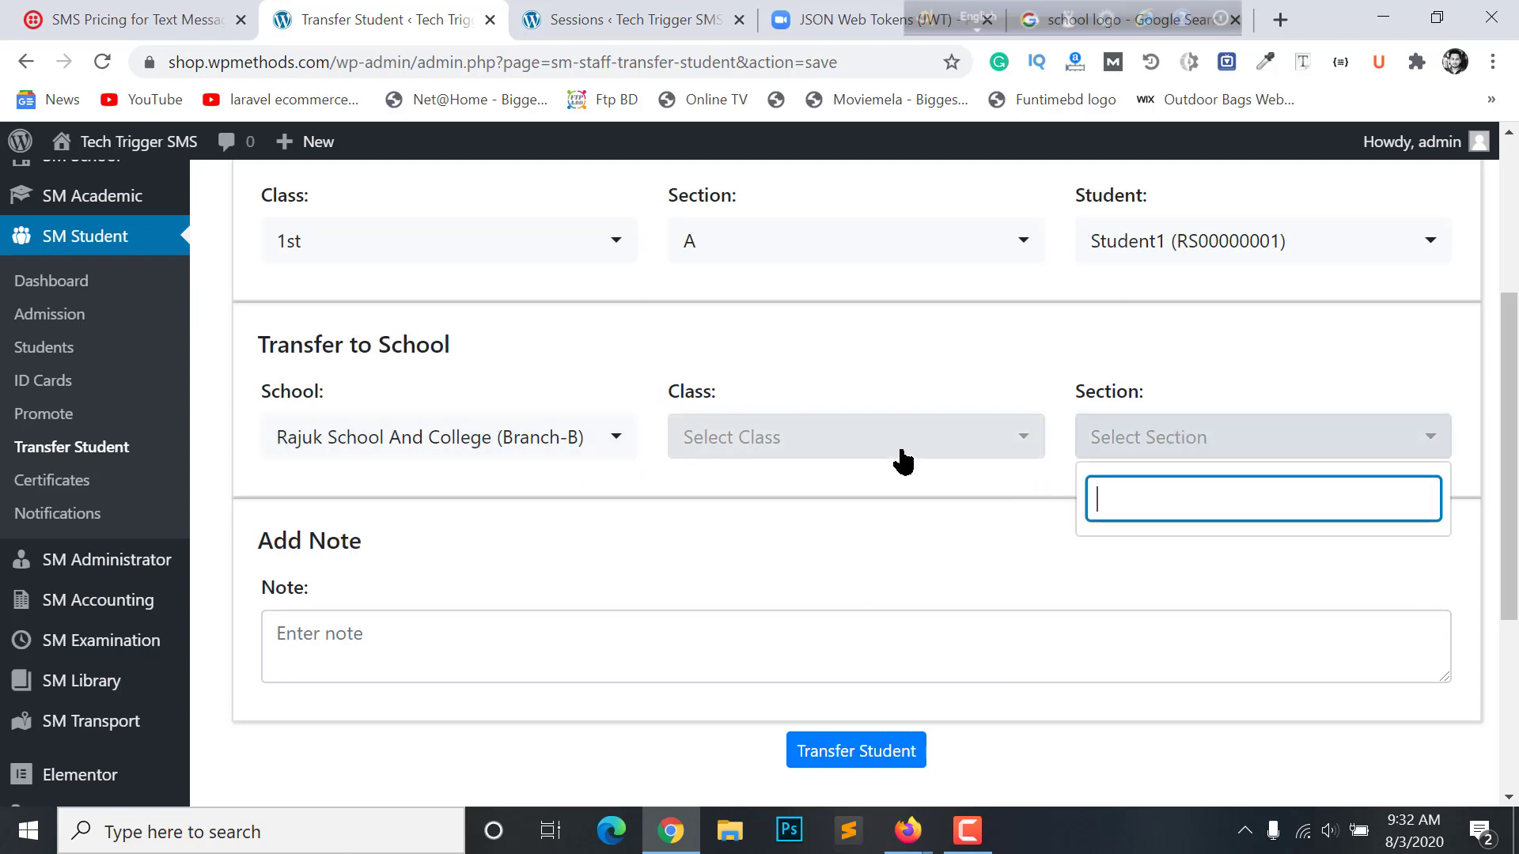
left_click(902, 447)
left_click(1163, 400)
scroll(791, 474, "up", 2)
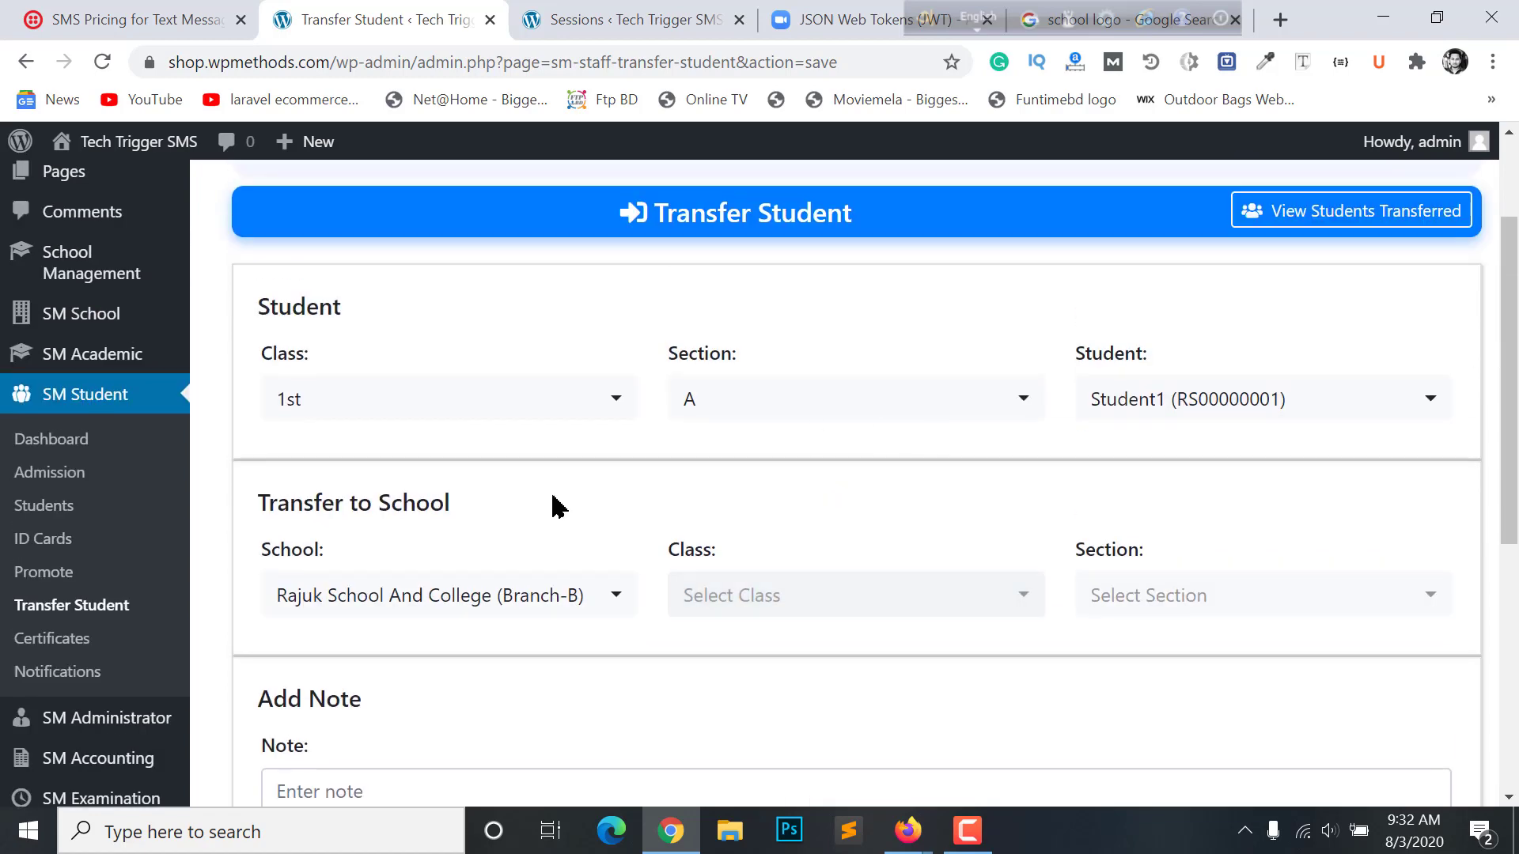
scroll(742, 531, "down", 6)
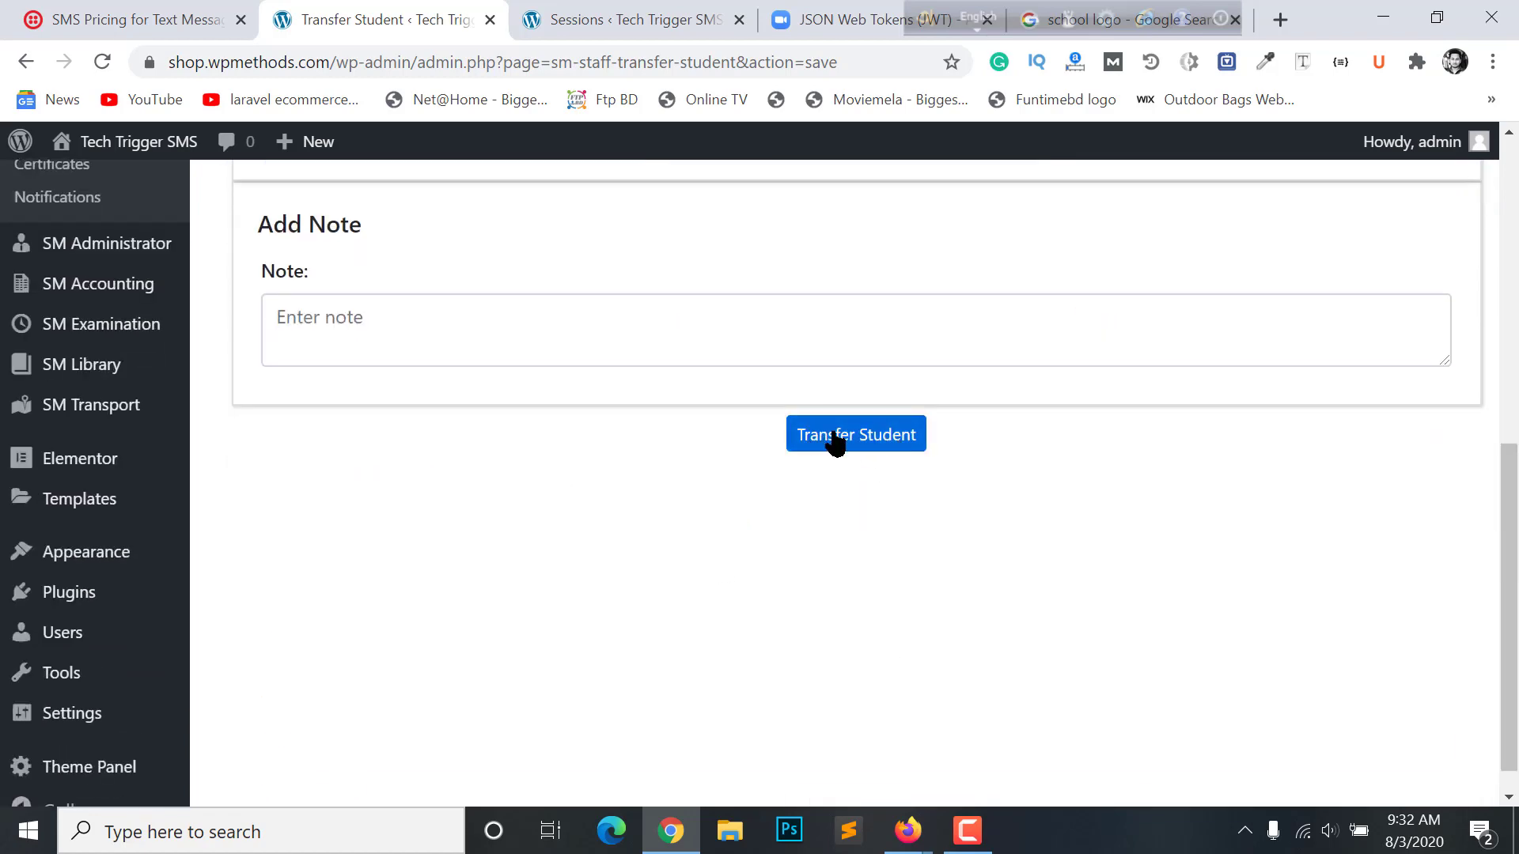
scroll(837, 441, "up", 5)
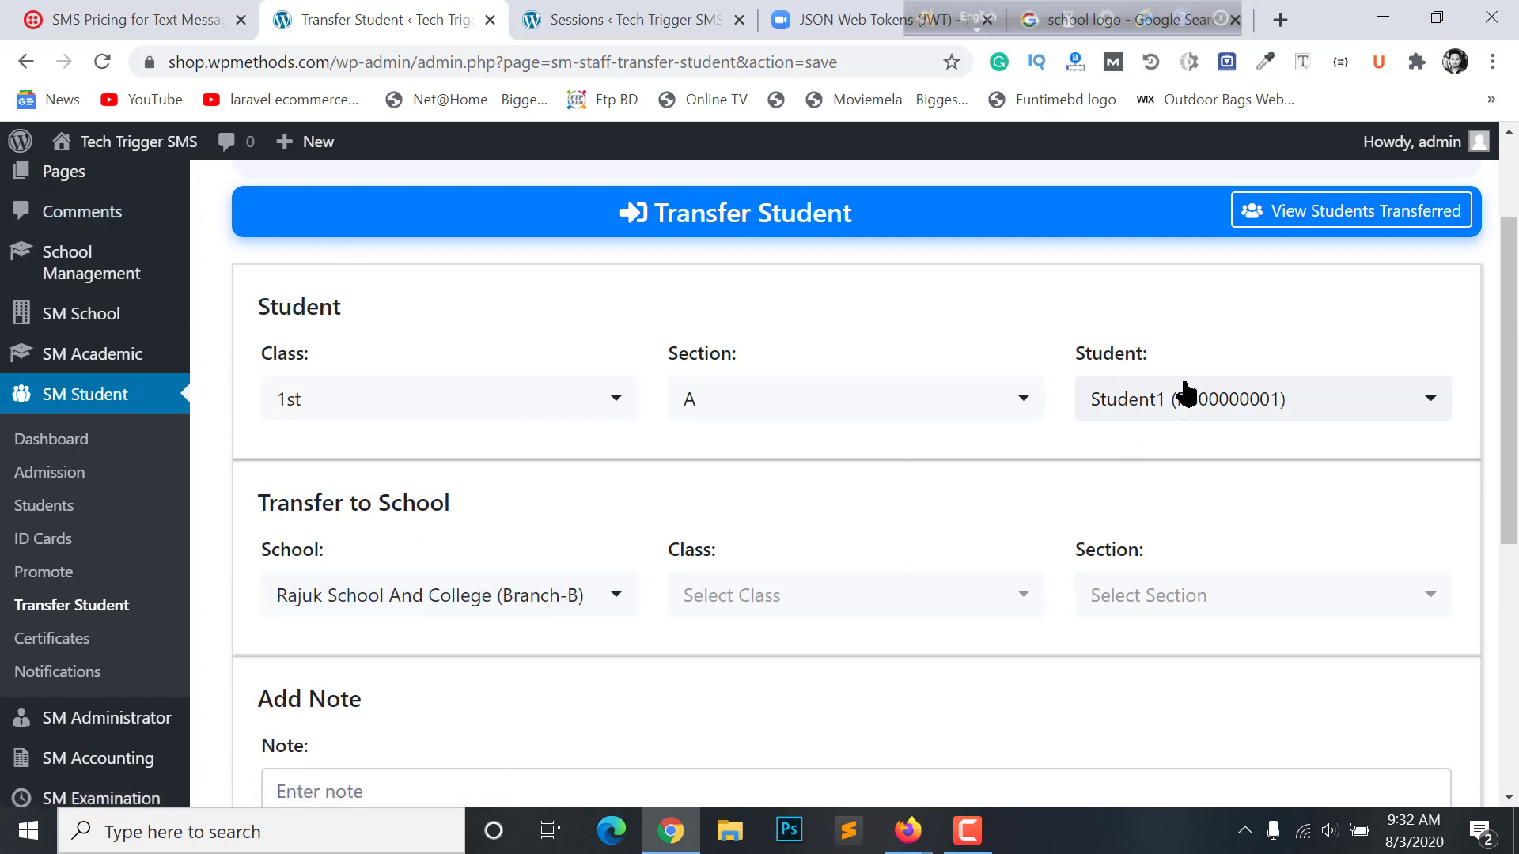
Step: Open the Certificates section of the student area and review its certificate table
left_click(25, 648)
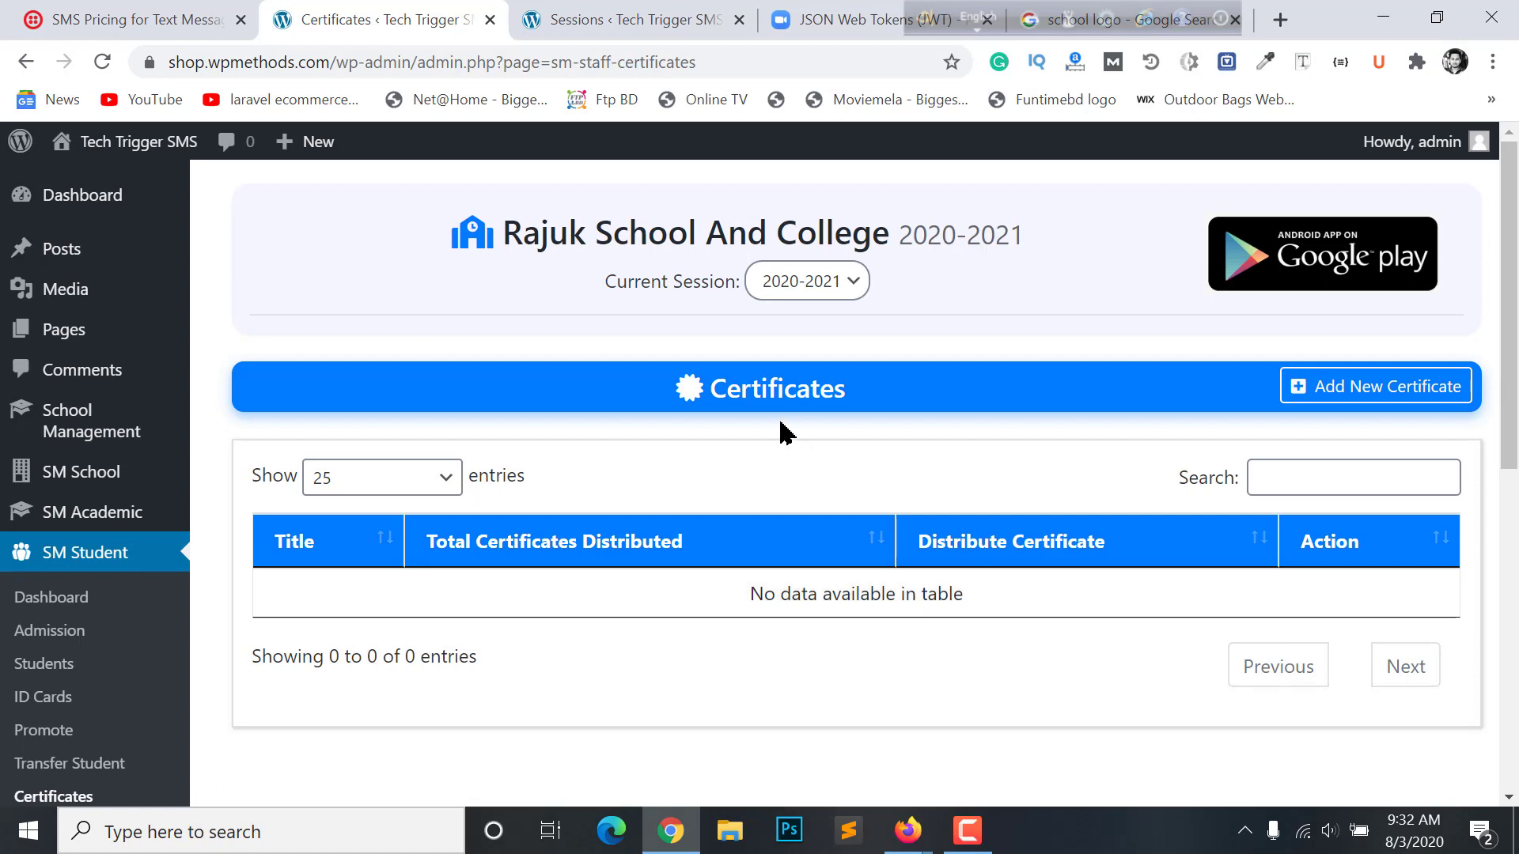
scroll(766, 434, "down", 4)
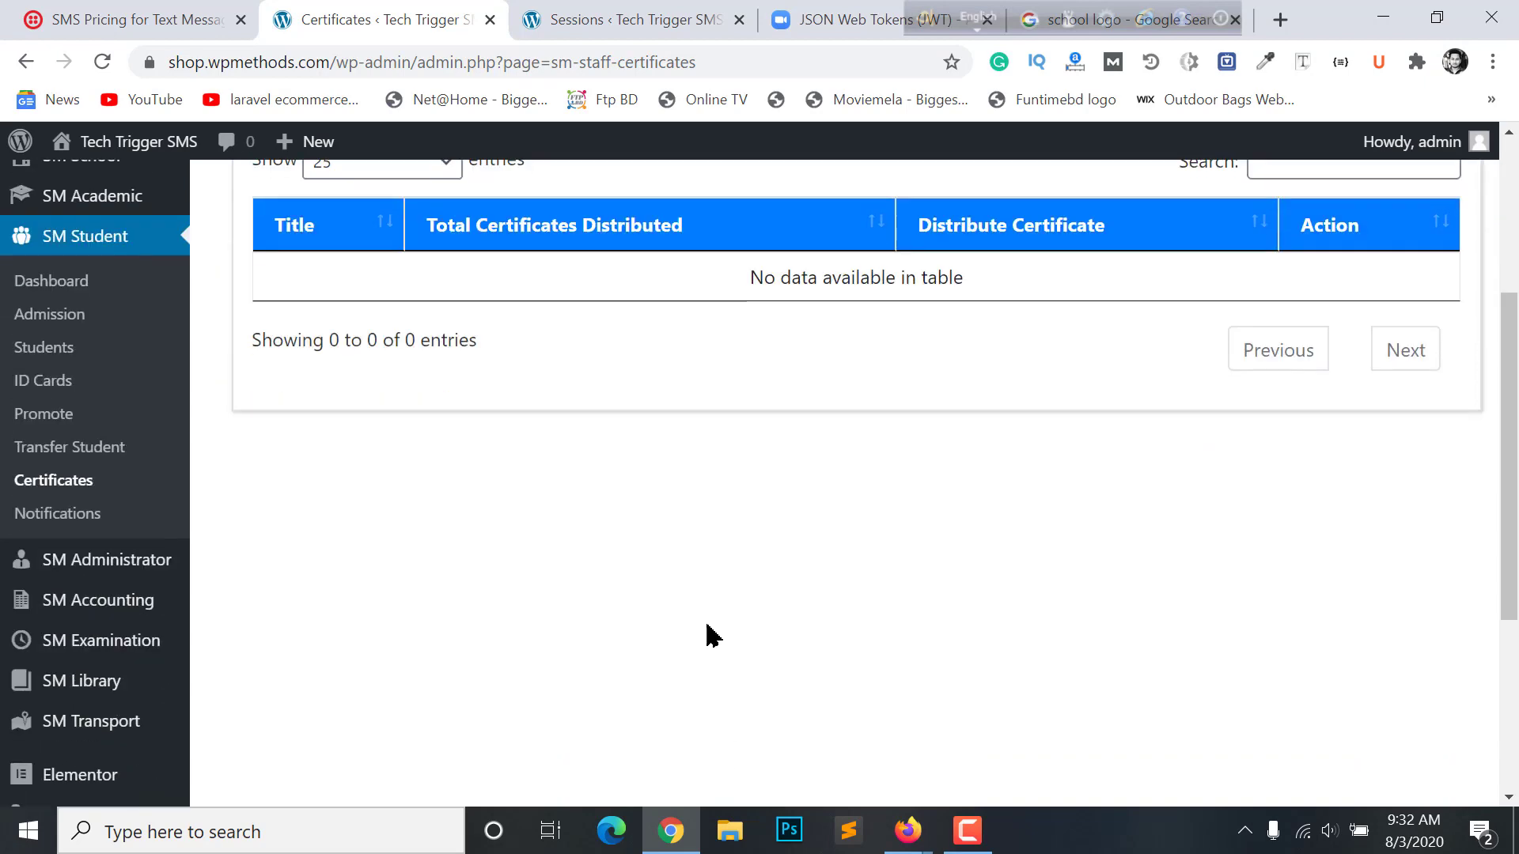
scroll(705, 634, "up", 4)
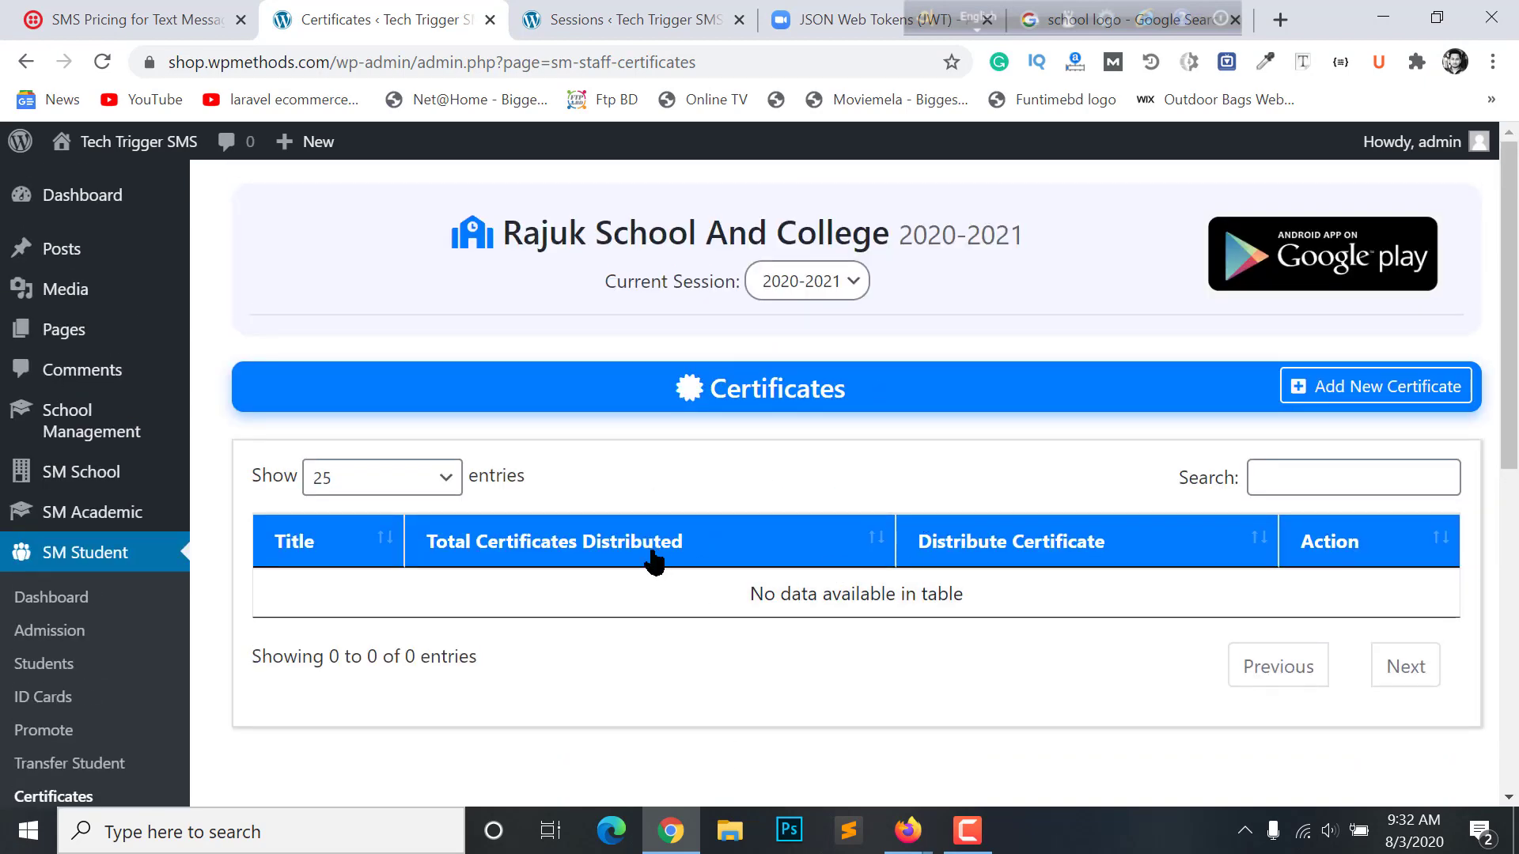
Step: Add a new certificate titled "Class One Certificate"
left_click(1350, 395)
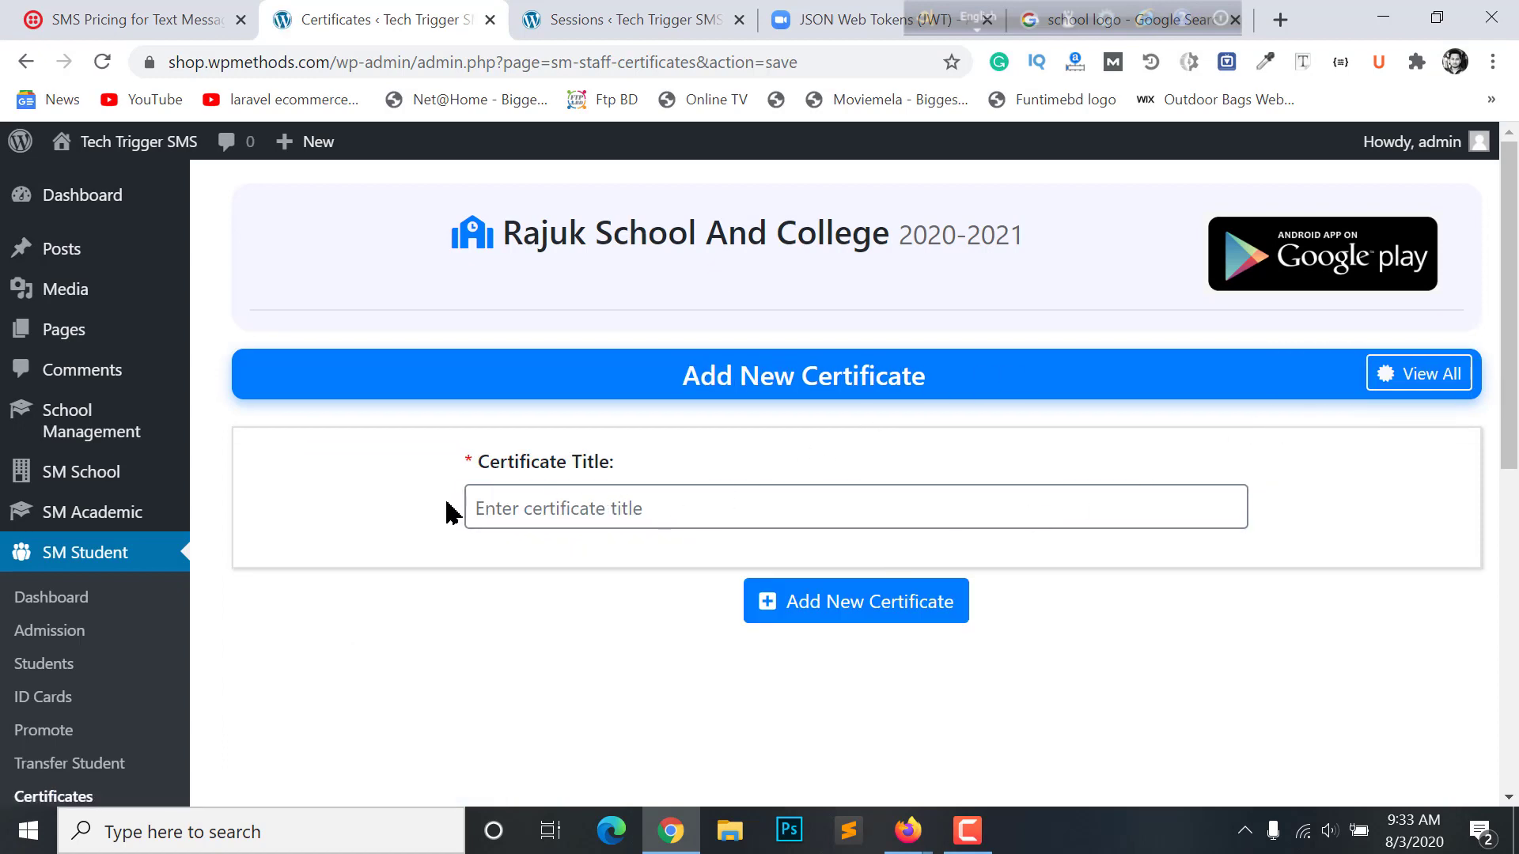
left_click(630, 510)
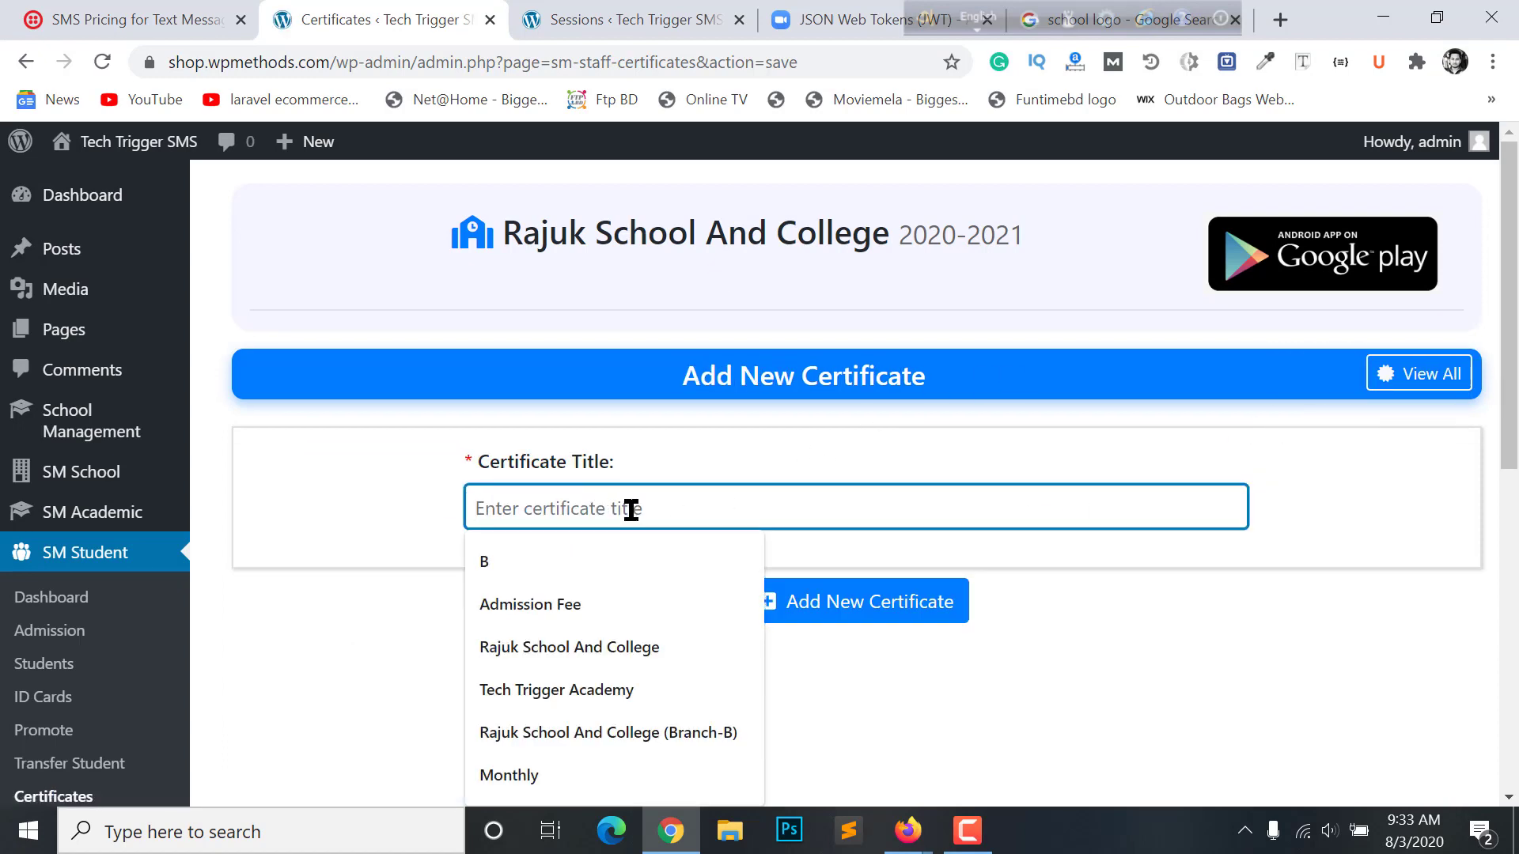
left_click(477, 417)
left_click(567, 514)
type("Class One ")
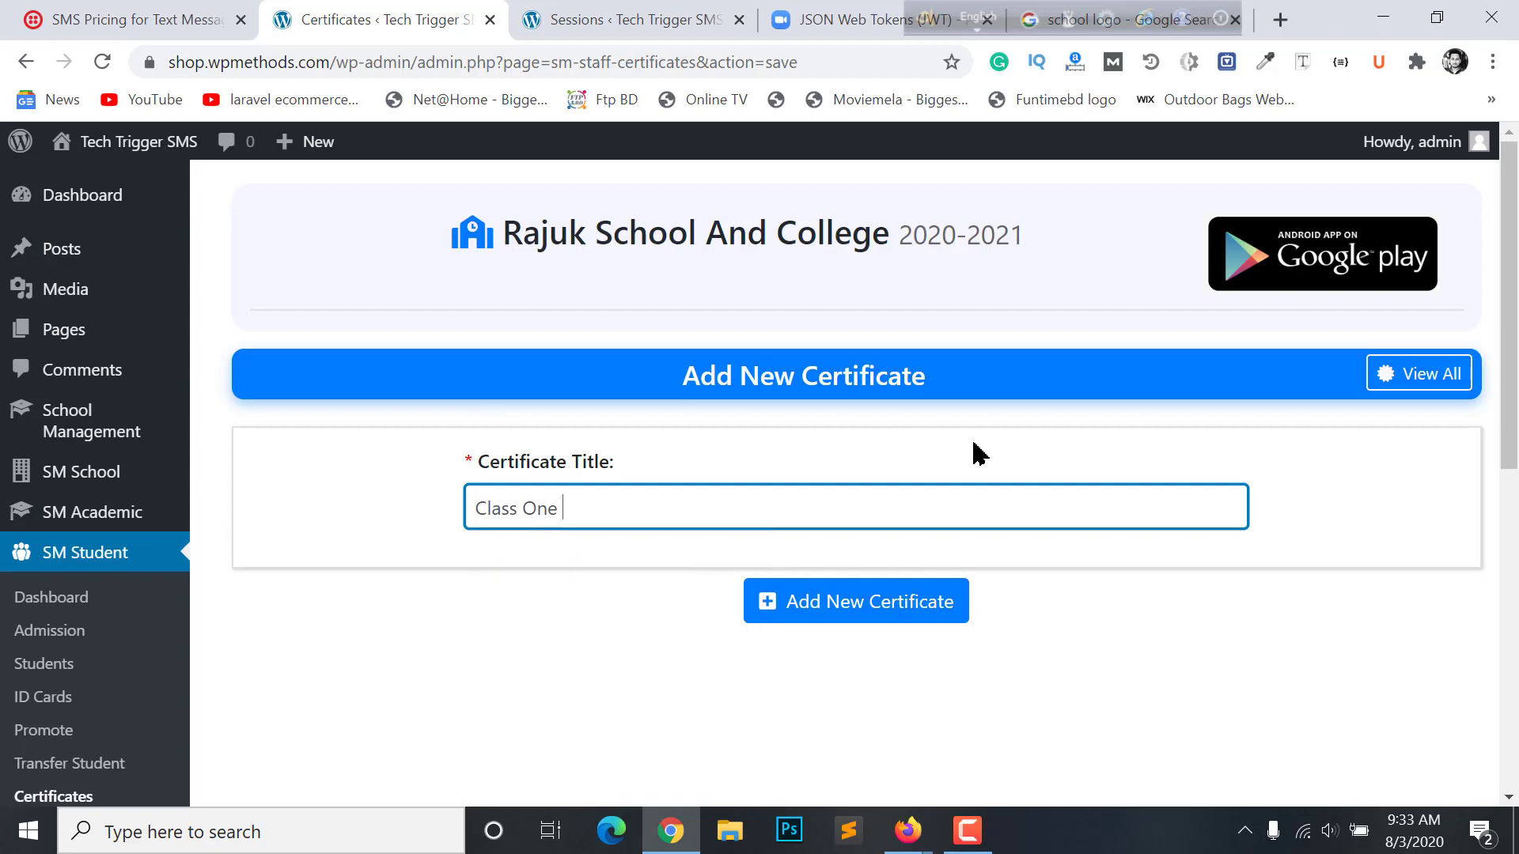
type("Certificate")
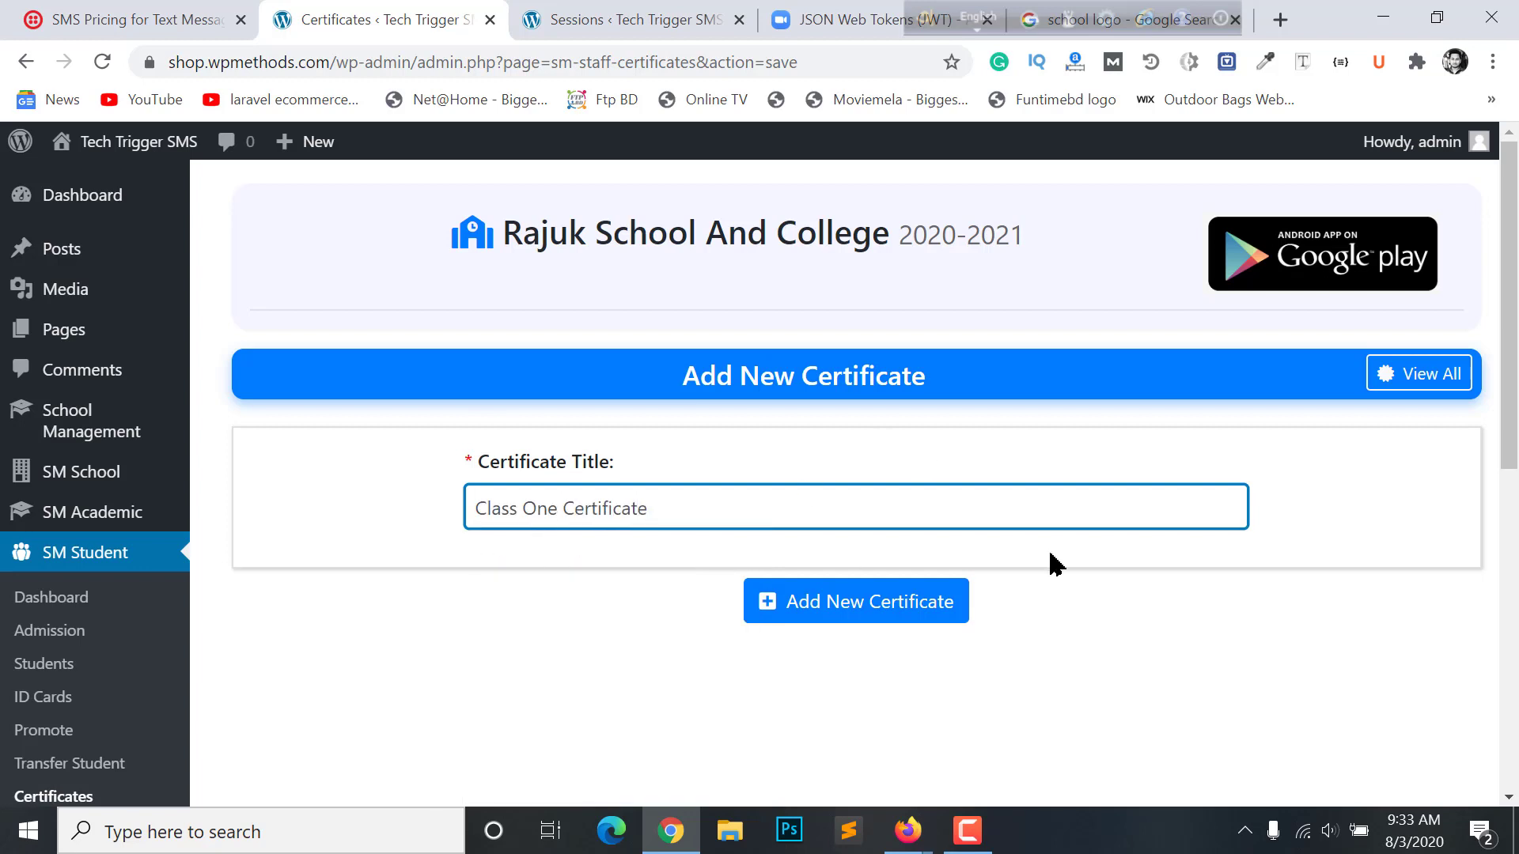
left_click(875, 614)
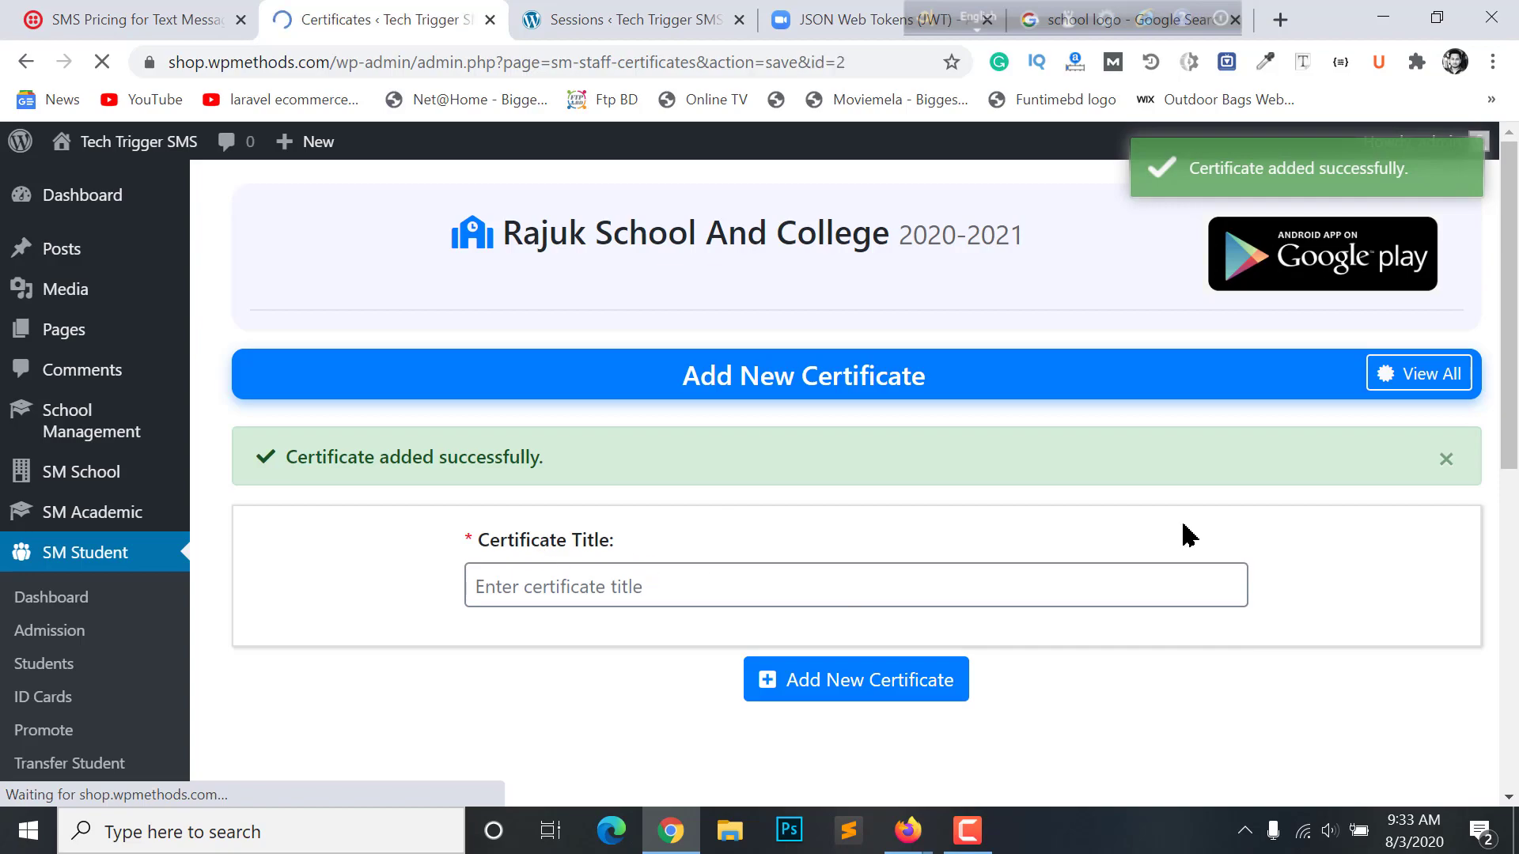
Step: Look over the whole edit page of the Class One Certificate, from its title and image upload to the principal signature line
scroll(1219, 535, "down", 9)
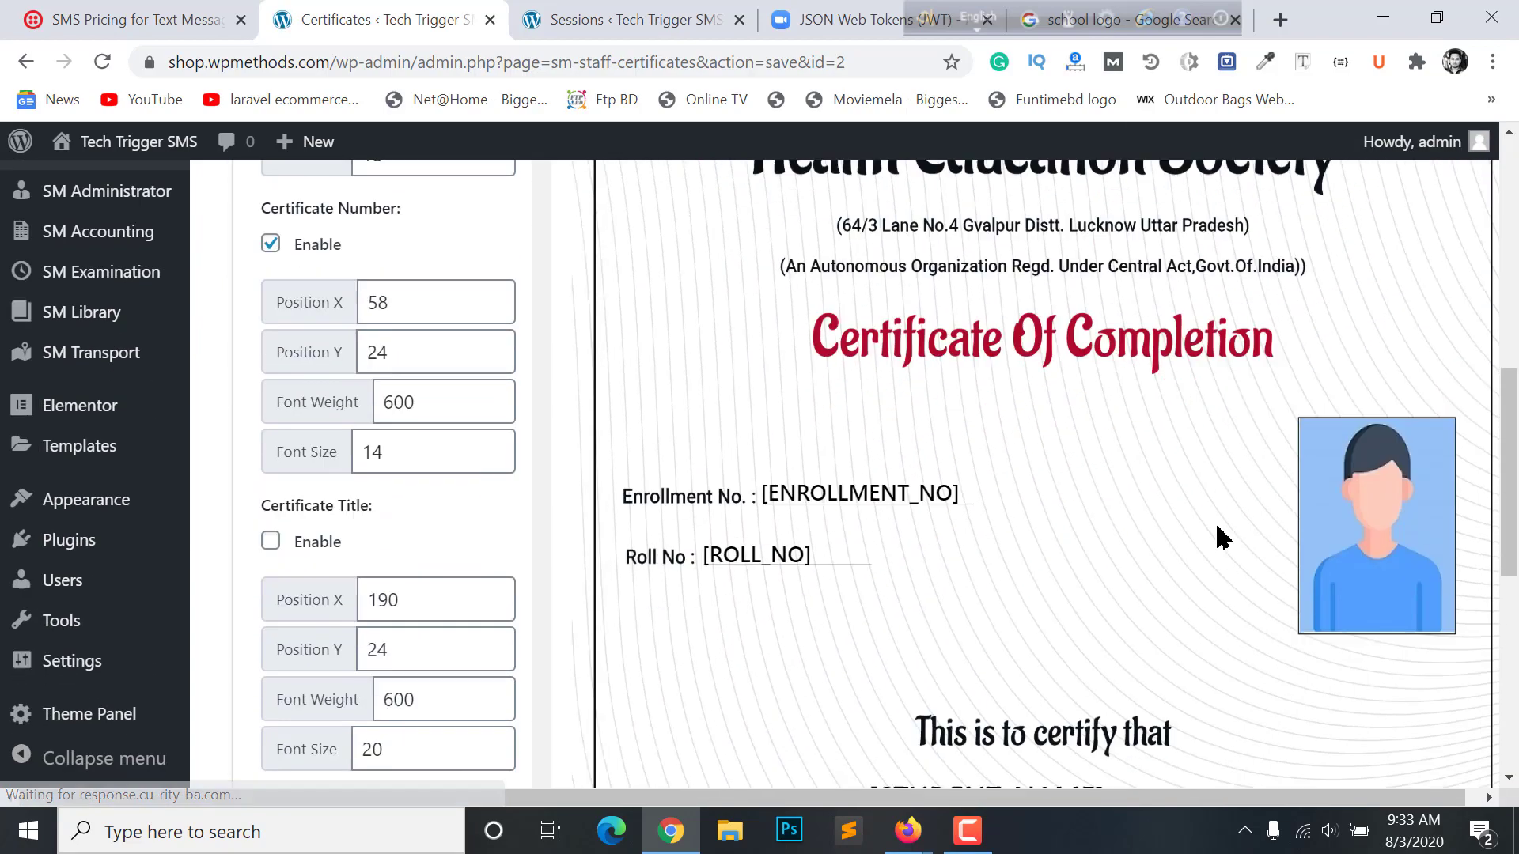
scroll(1219, 536, "up", 6)
scroll(1215, 520, "down", 12)
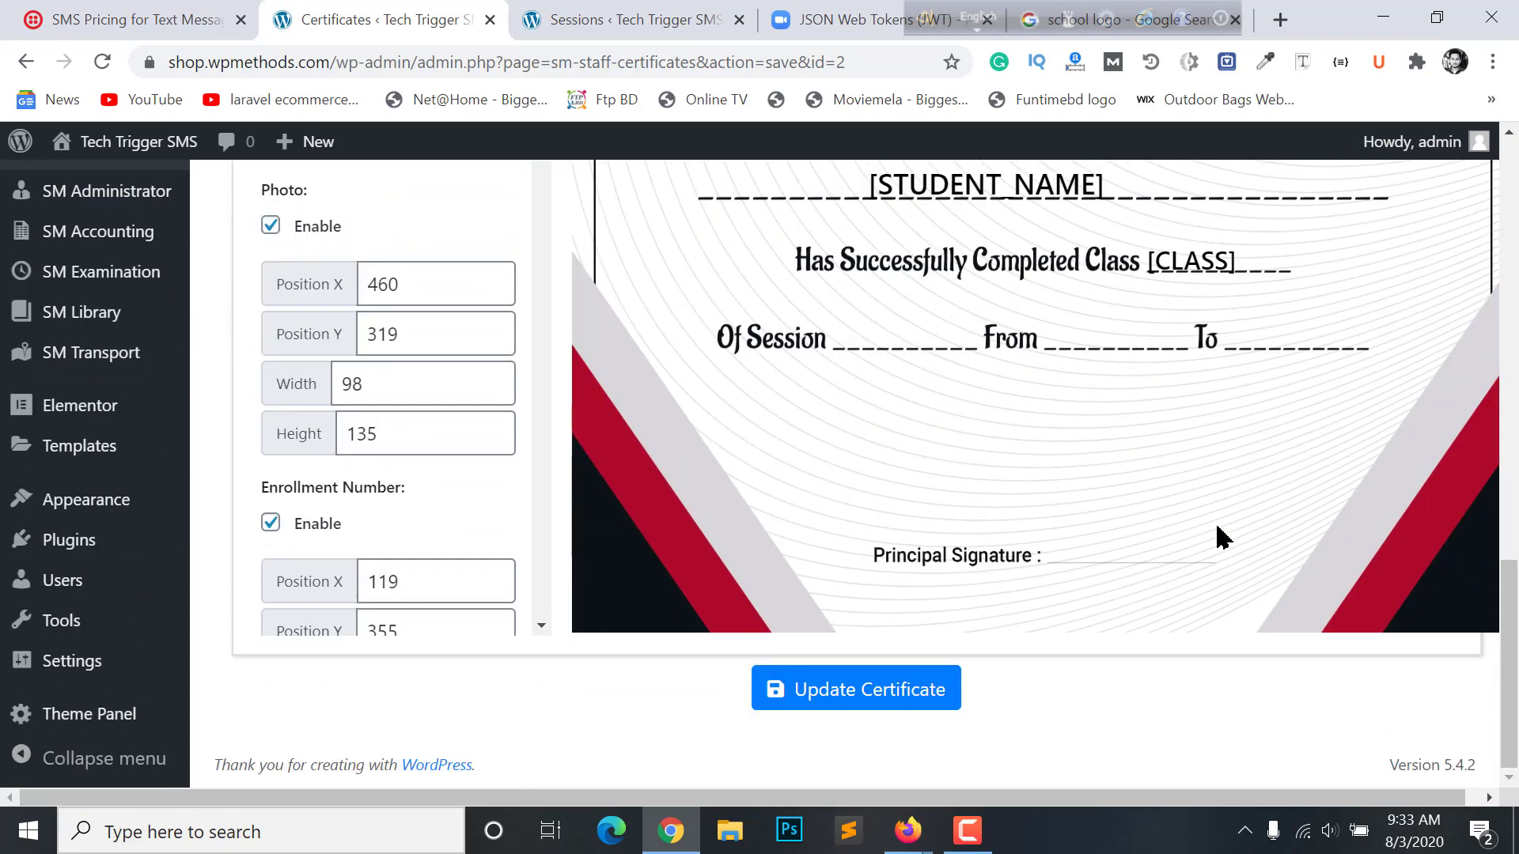
scroll(1215, 521, "up", 10)
scroll(973, 502, "down", 8)
scroll(973, 502, "up", 10)
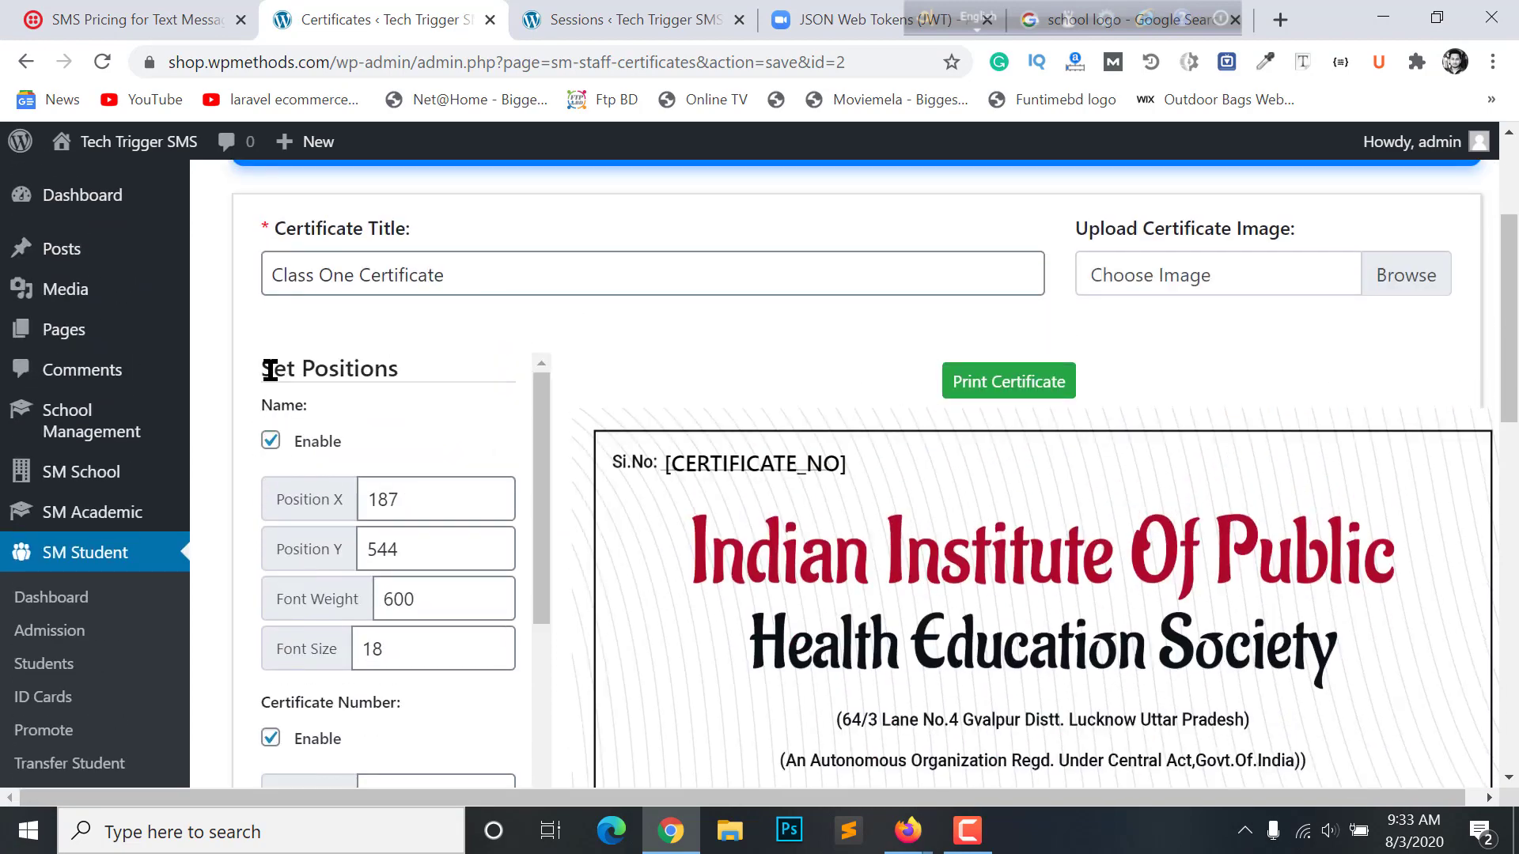
Step: Examine the position, font weight and font size settings for the name and certificate number on the certificate
scroll(422, 382, "down", 3)
scroll(422, 382, "up", 3)
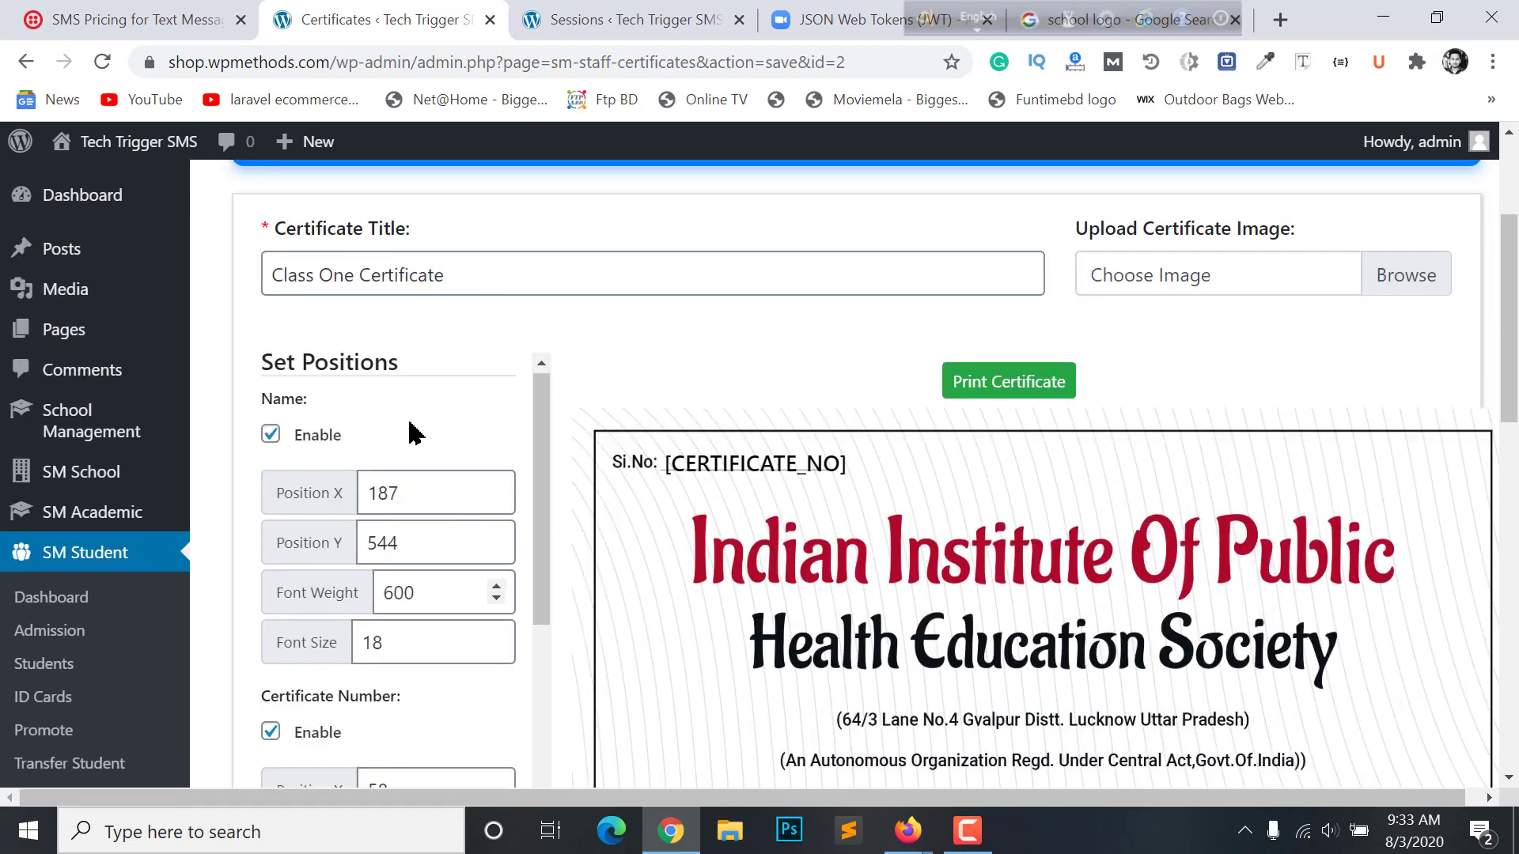
left_click(396, 498)
left_click(395, 608)
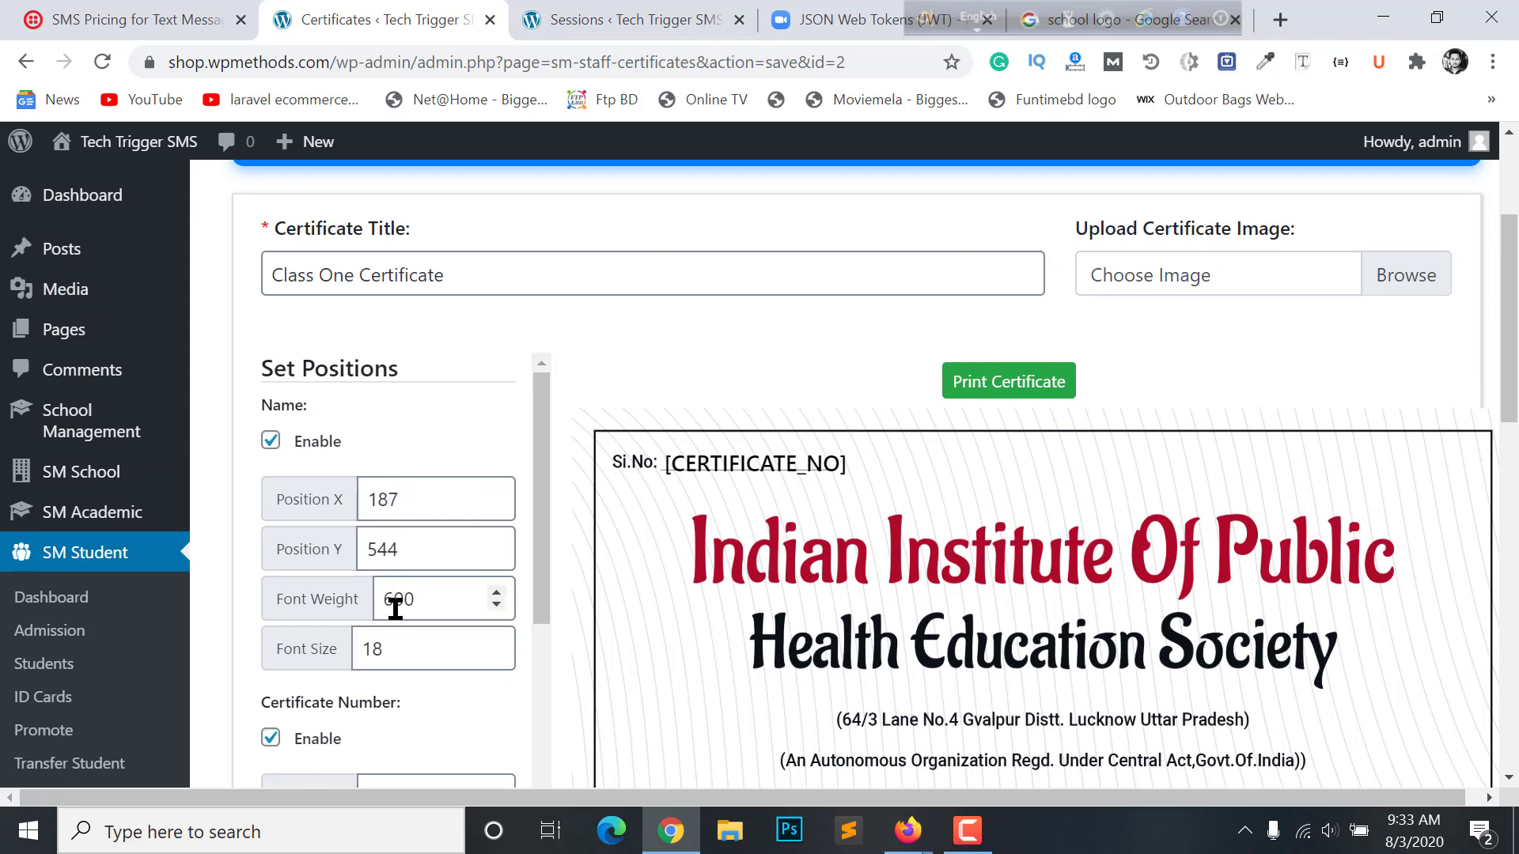
scroll(404, 616, "down", 2)
scroll(406, 543, "down", 2)
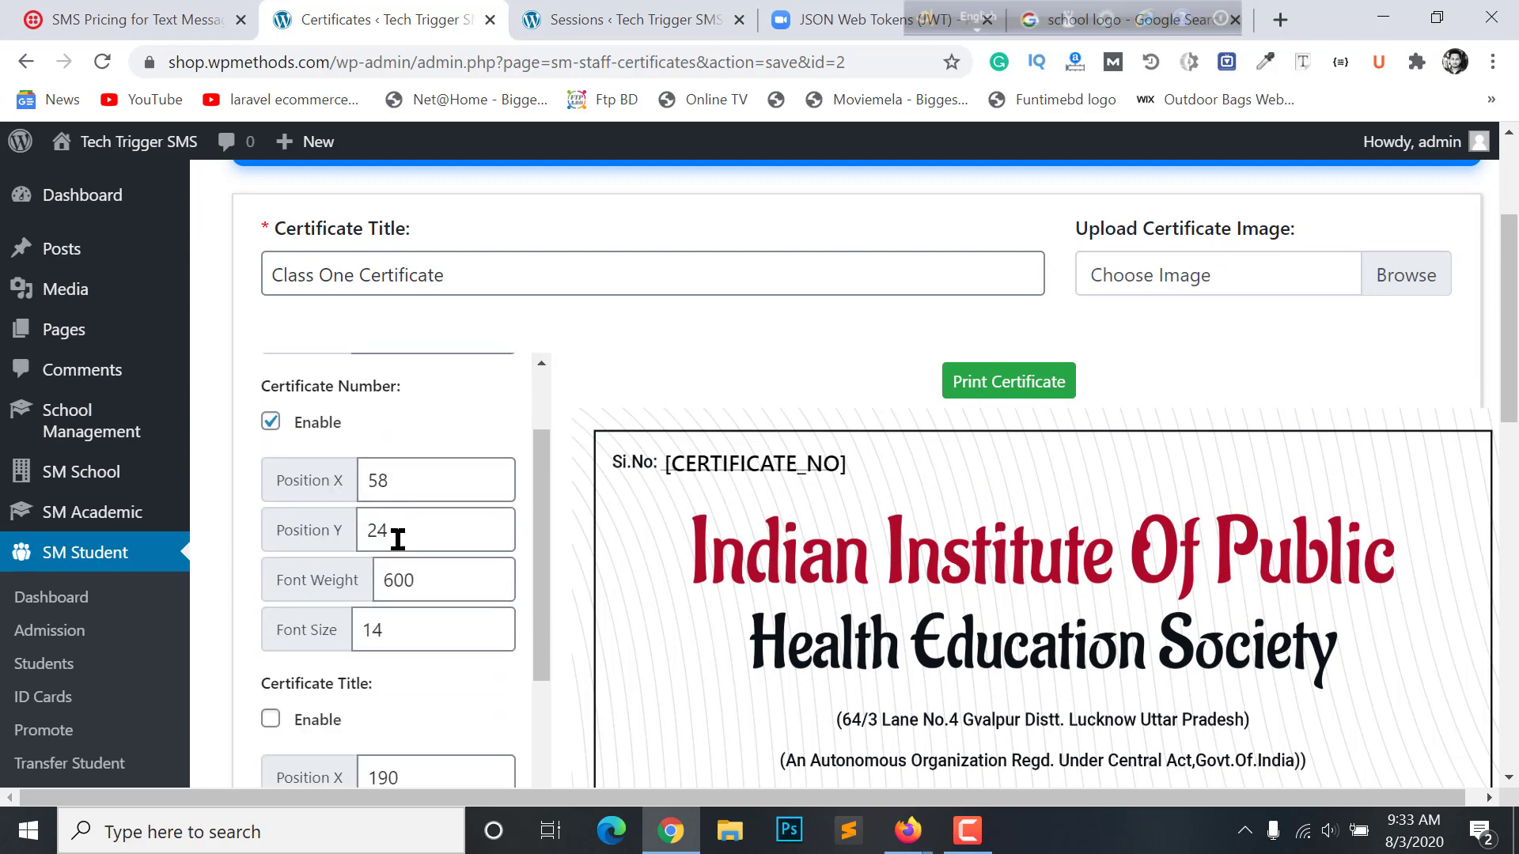
left_click(402, 483)
scroll(1012, 554, "down", 2)
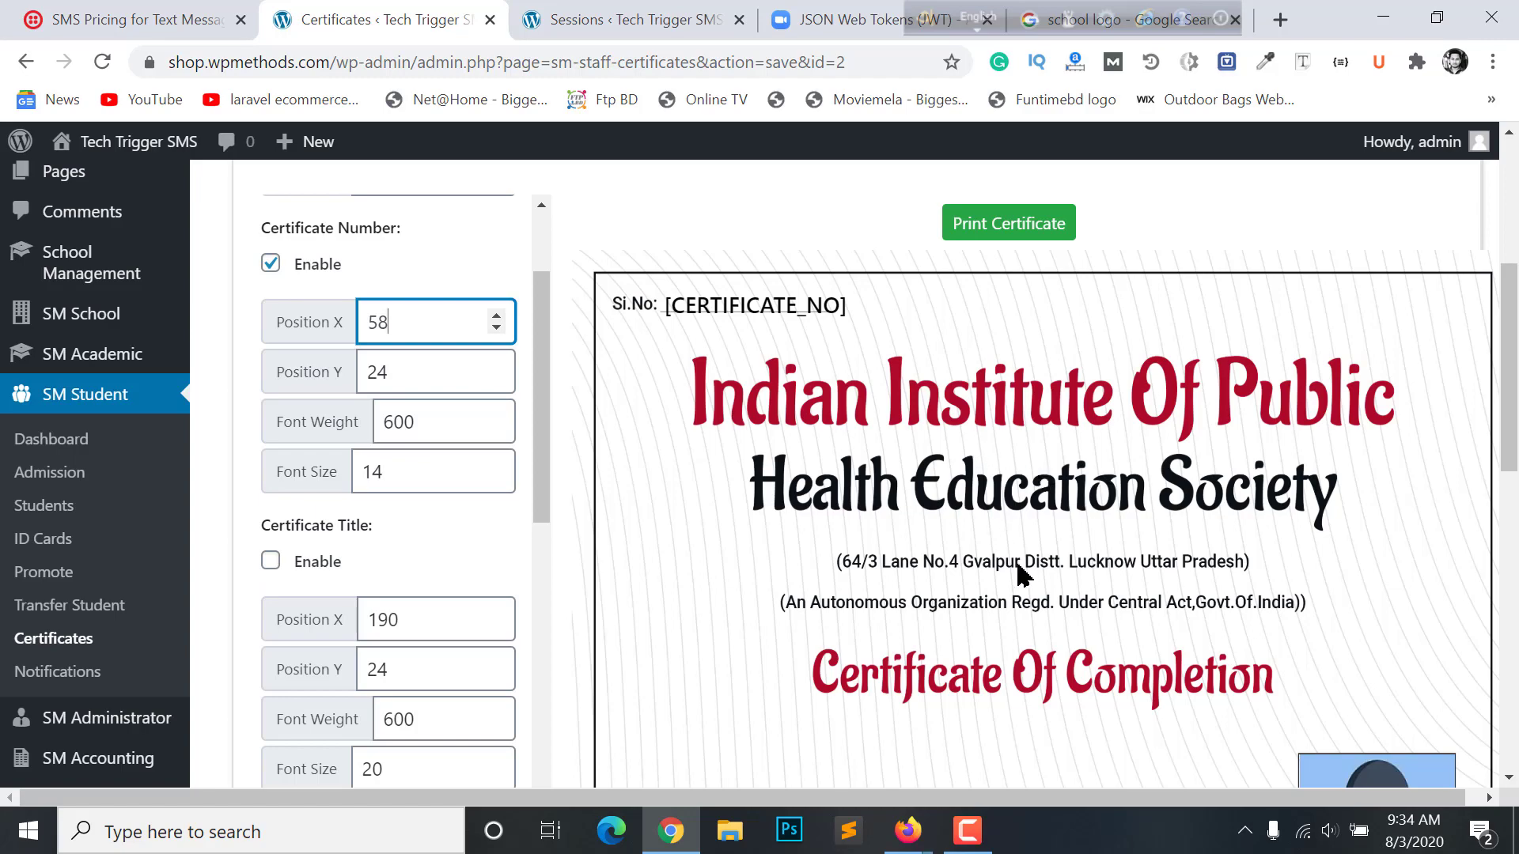
Step: Examine the certificate preview's placeholders for enrollment number, roll number, photo, student name and class, plus the session line
scroll(1068, 662, "down", 10)
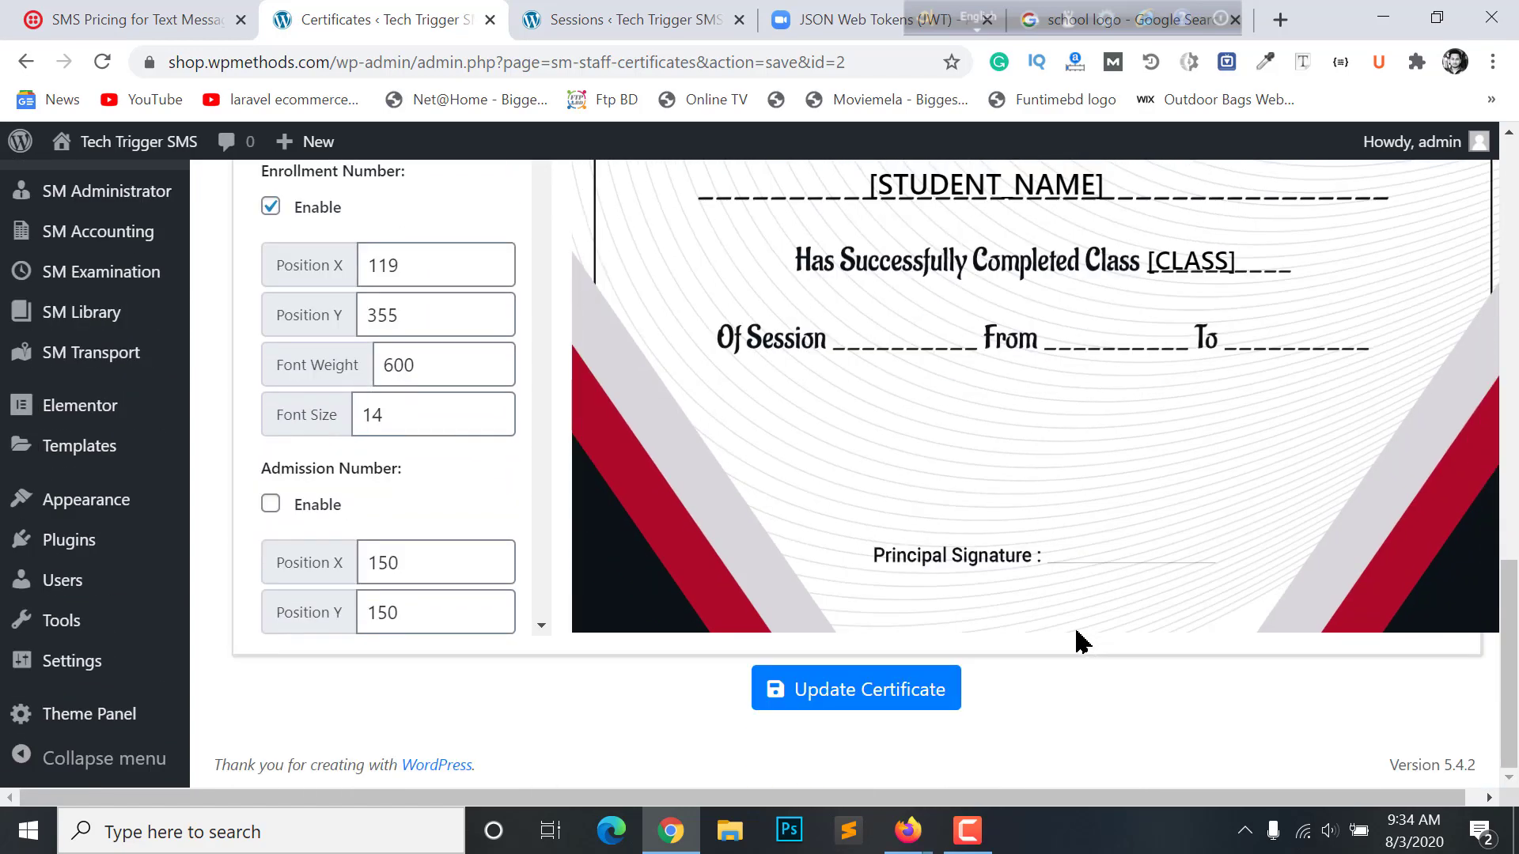
scroll(1080, 641, "up", 8)
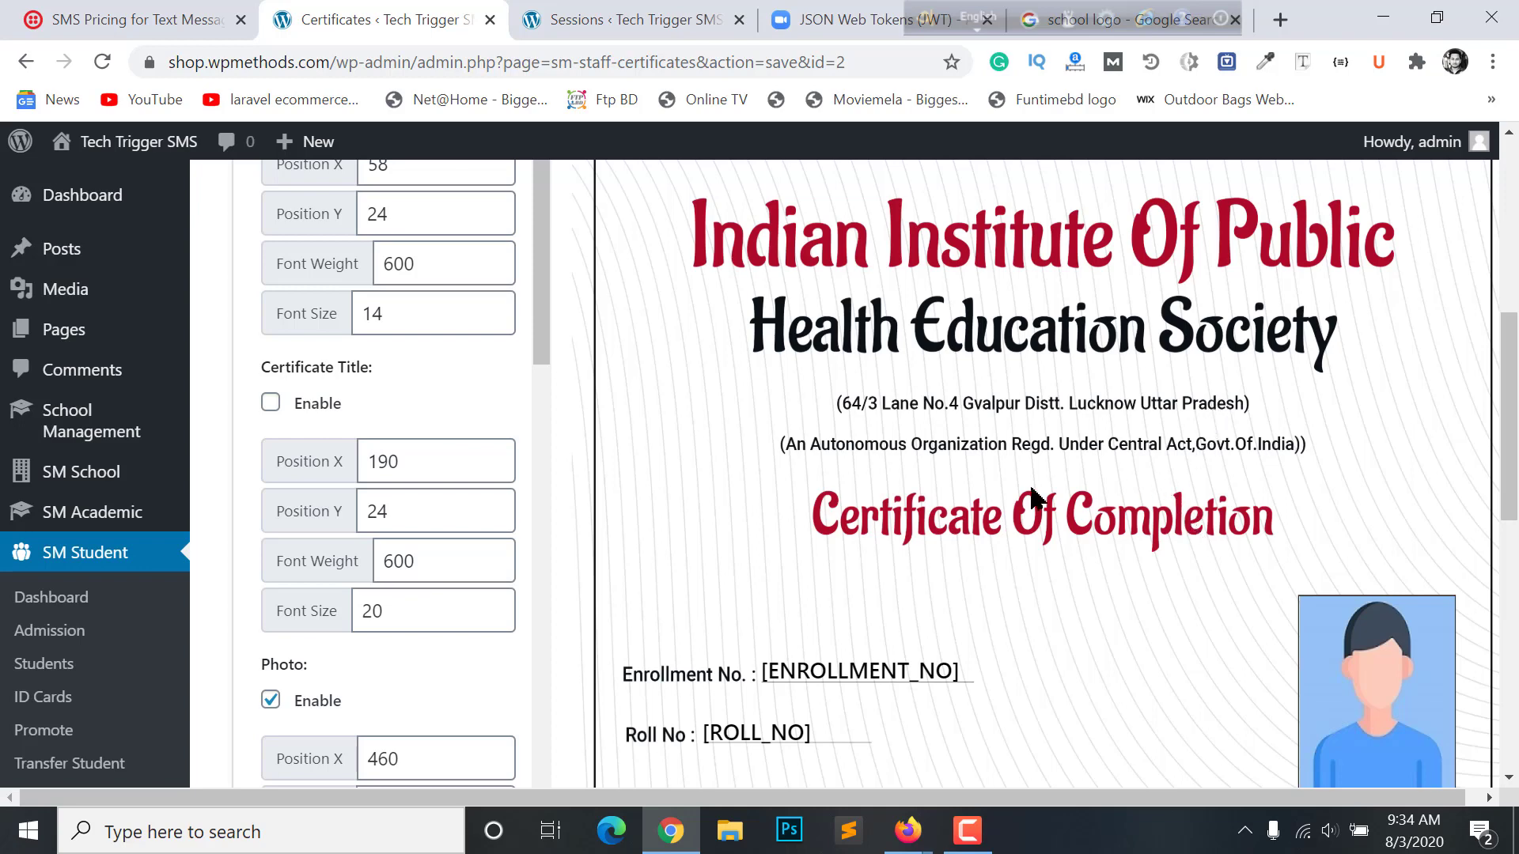
scroll(1033, 499, "down", 3)
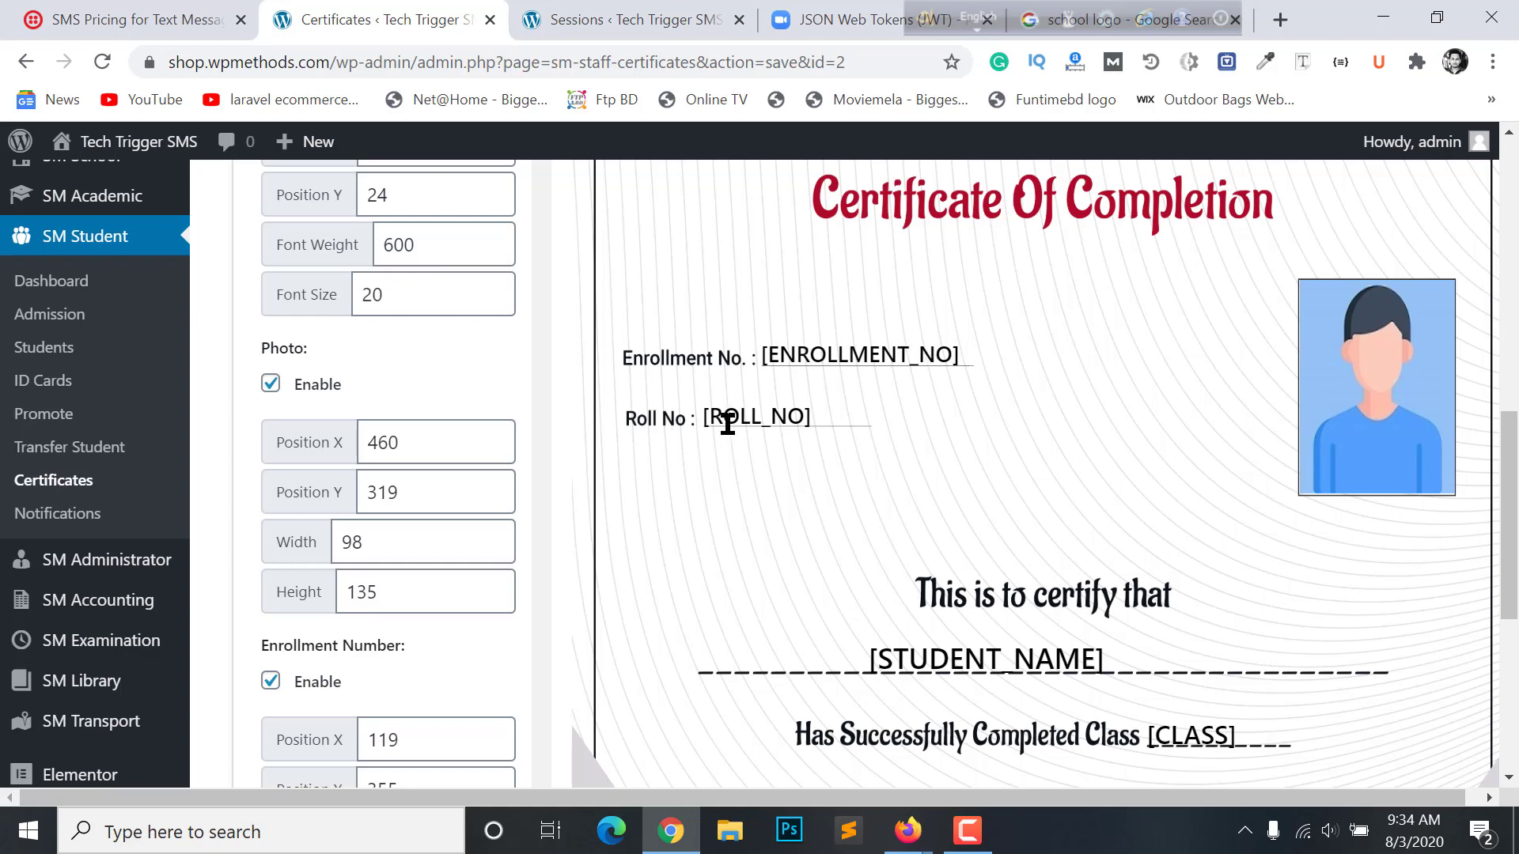
scroll(910, 451, "down", 4)
scroll(947, 472, "up", 3)
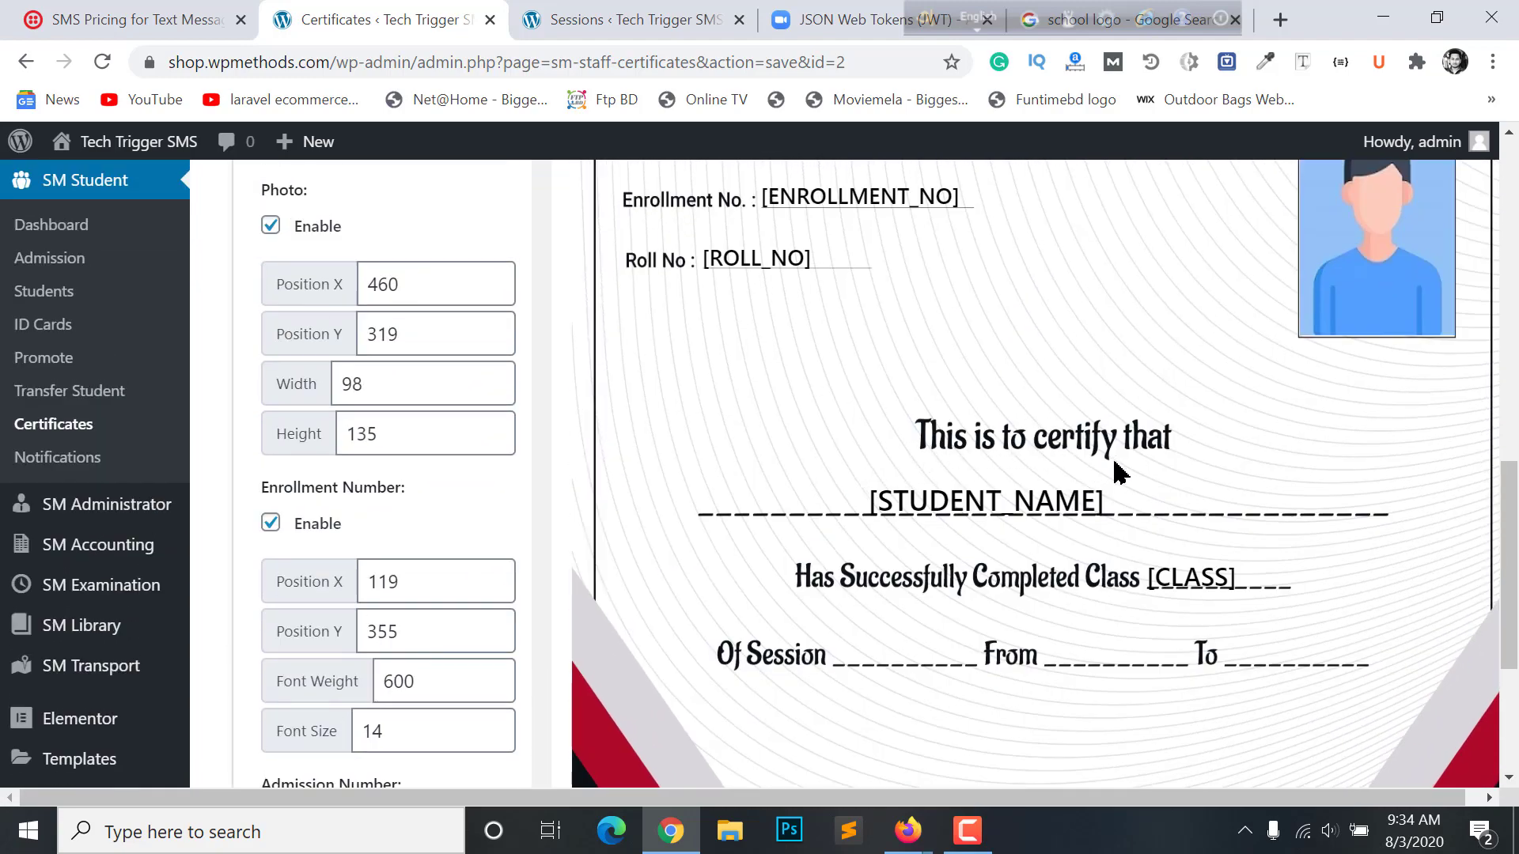
scroll(938, 483, "down", 2)
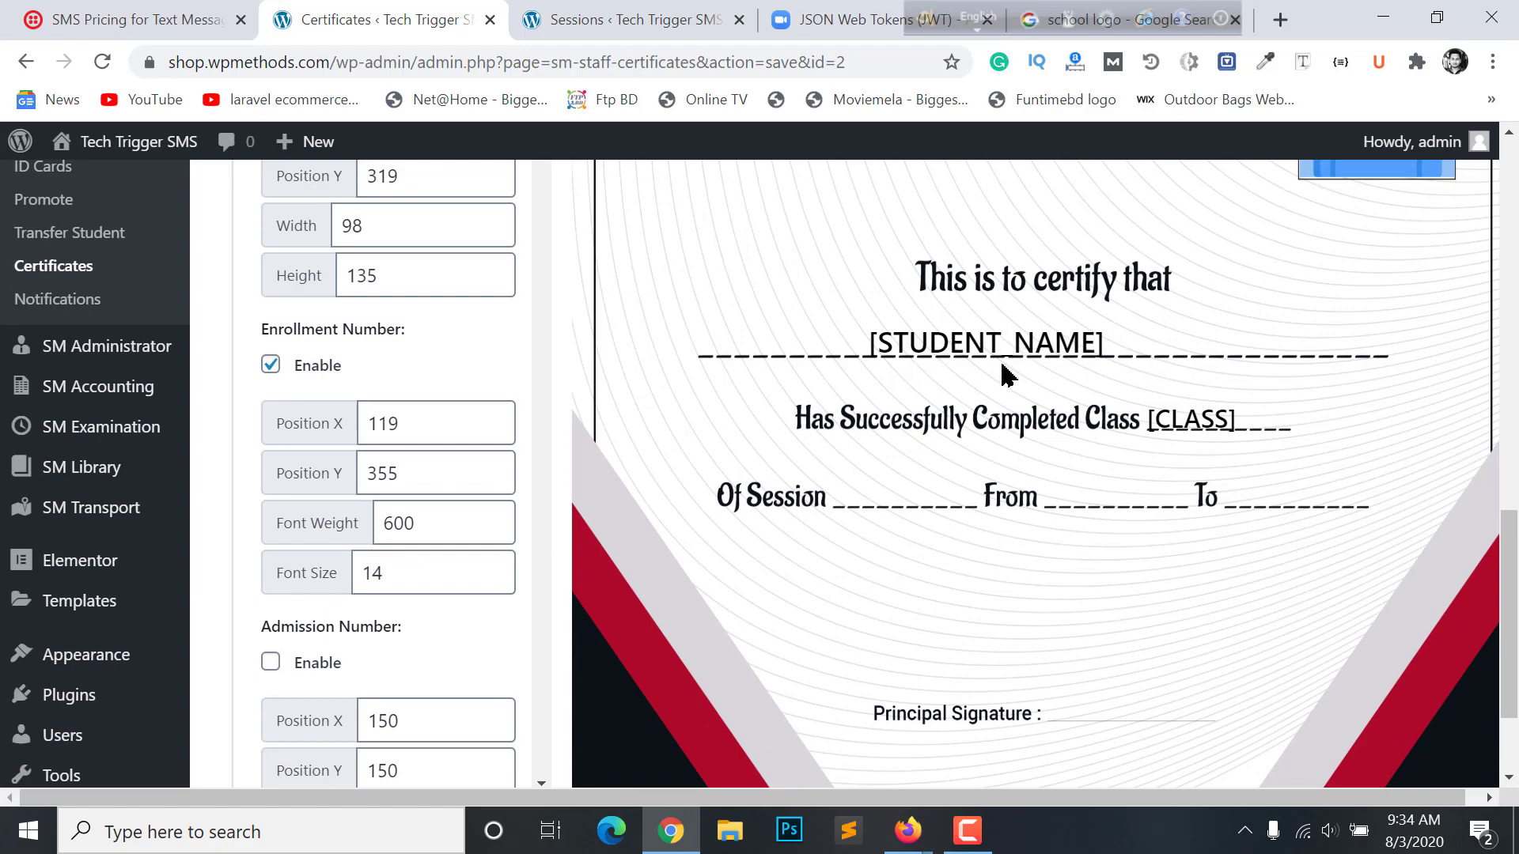
scroll(878, 435, "down", 1)
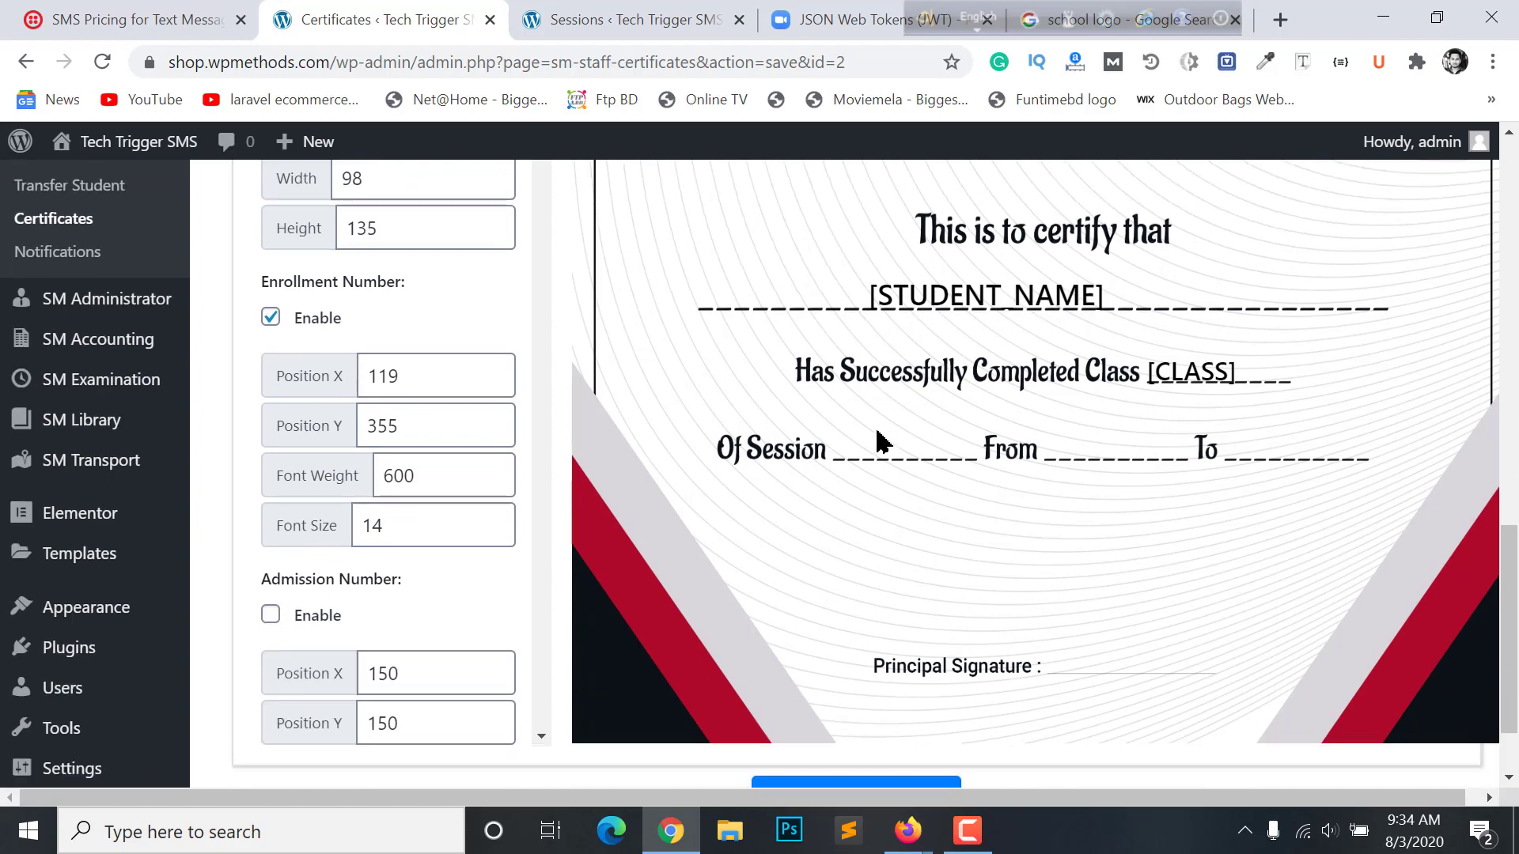
scroll(950, 459, "up", 3)
scroll(989, 486, "down", 2)
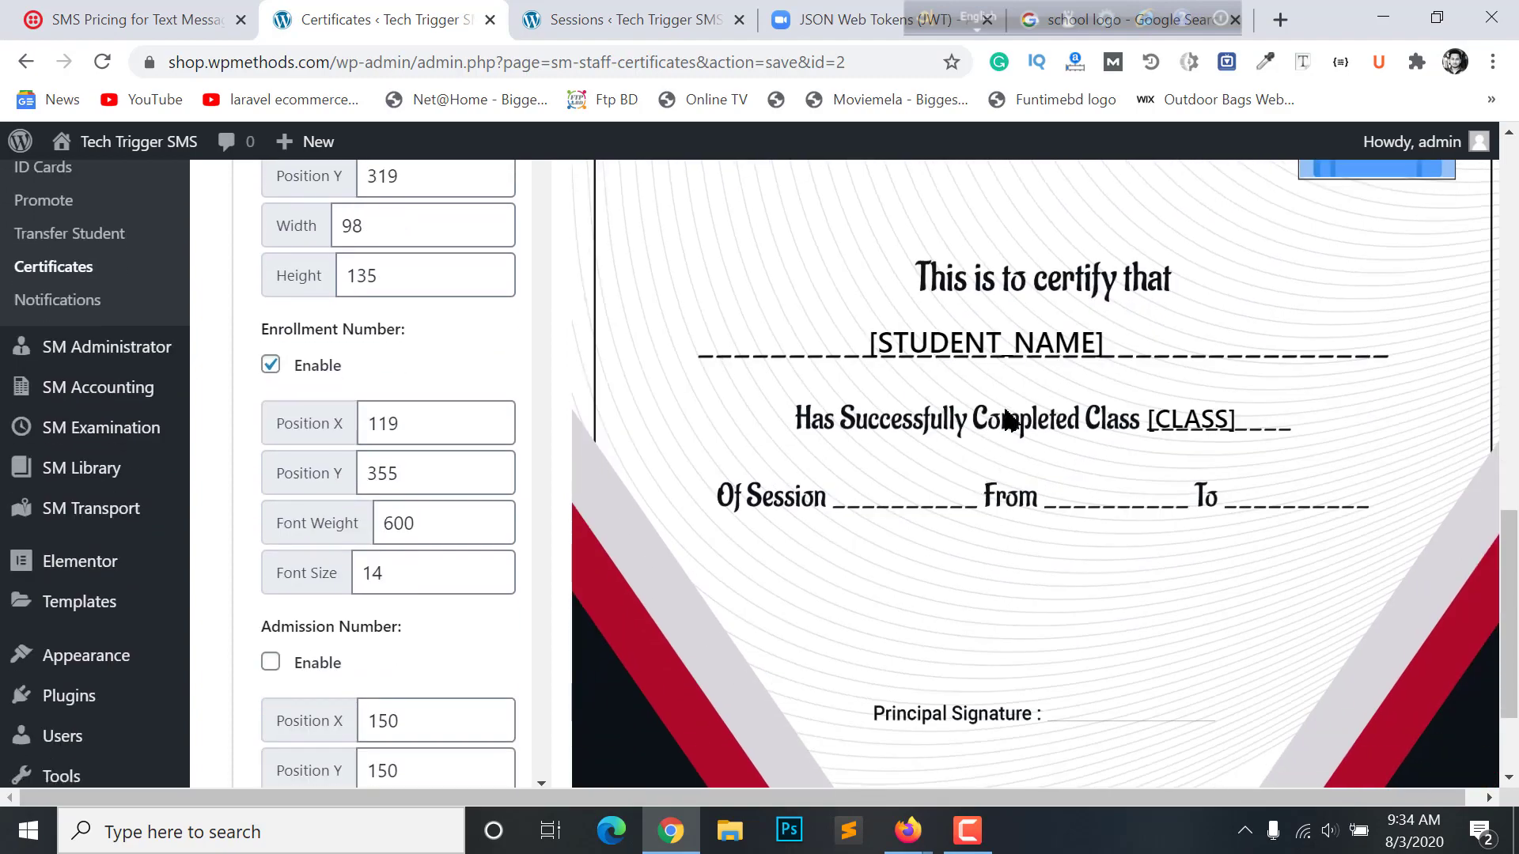
scroll(1076, 431, "up", 4)
scroll(954, 632, "down", 2)
scroll(977, 408, "down", 2)
scroll(958, 475, "up", 8)
scroll(1028, 561, "down", 5)
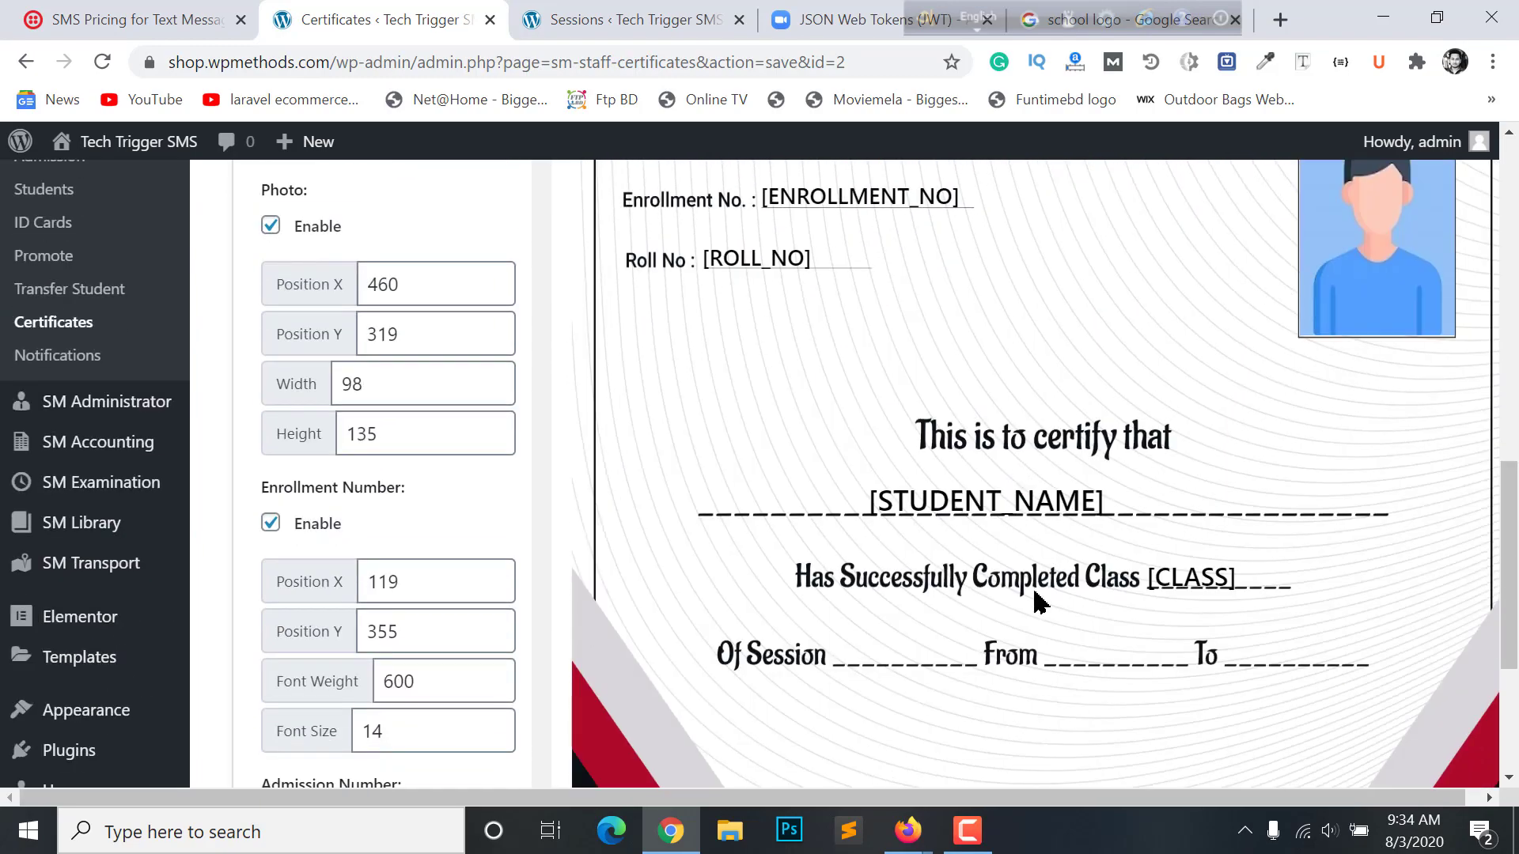
Step: Review the certificate preview's institute heading and overall design, and find where a custom certificate image is uploaded
scroll(997, 507, "up", 8)
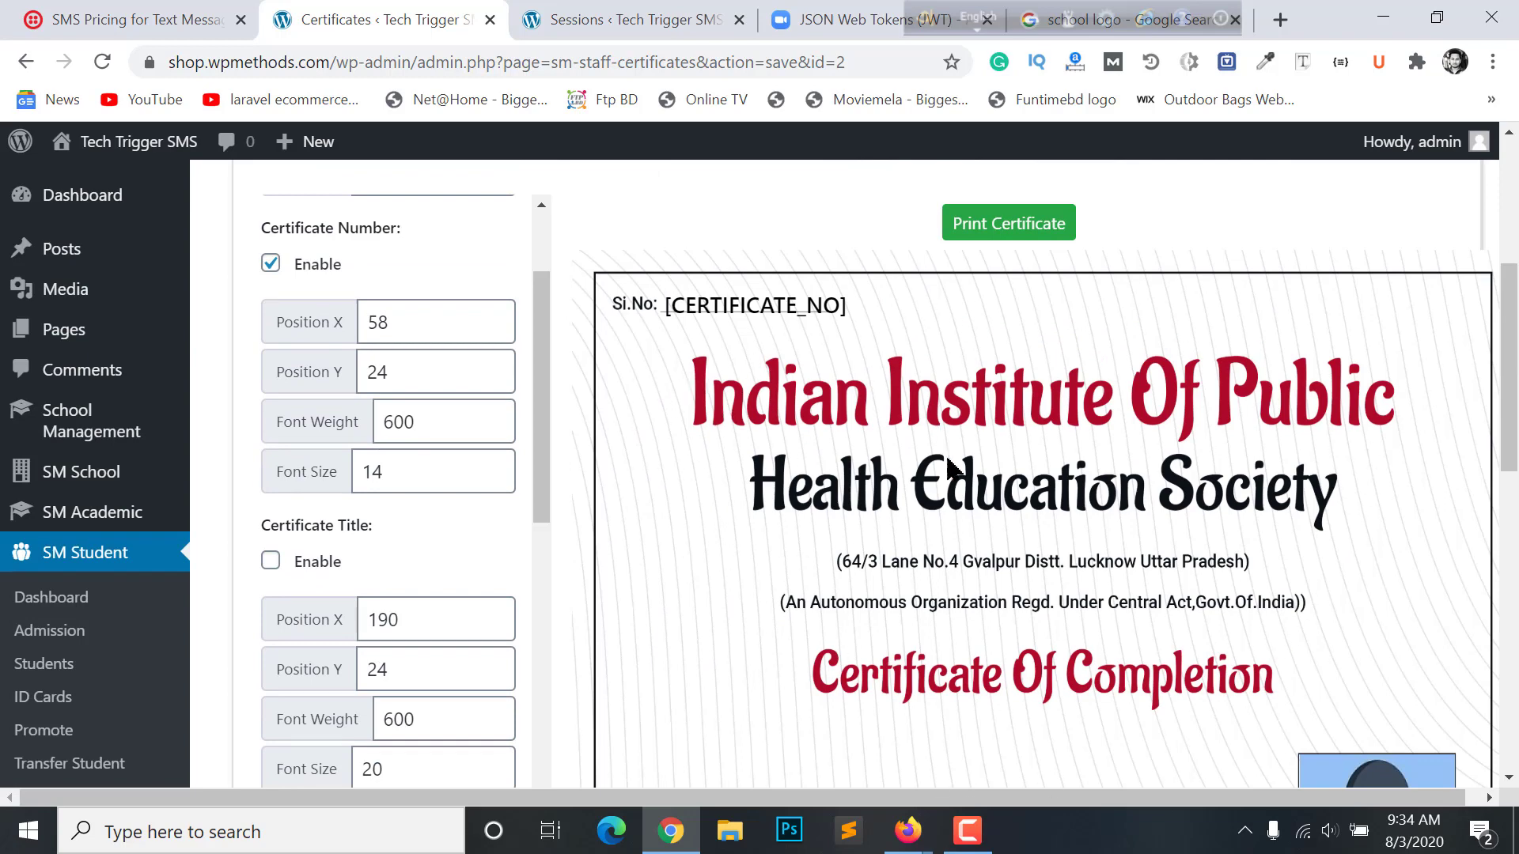
scroll(922, 627, "down", 3)
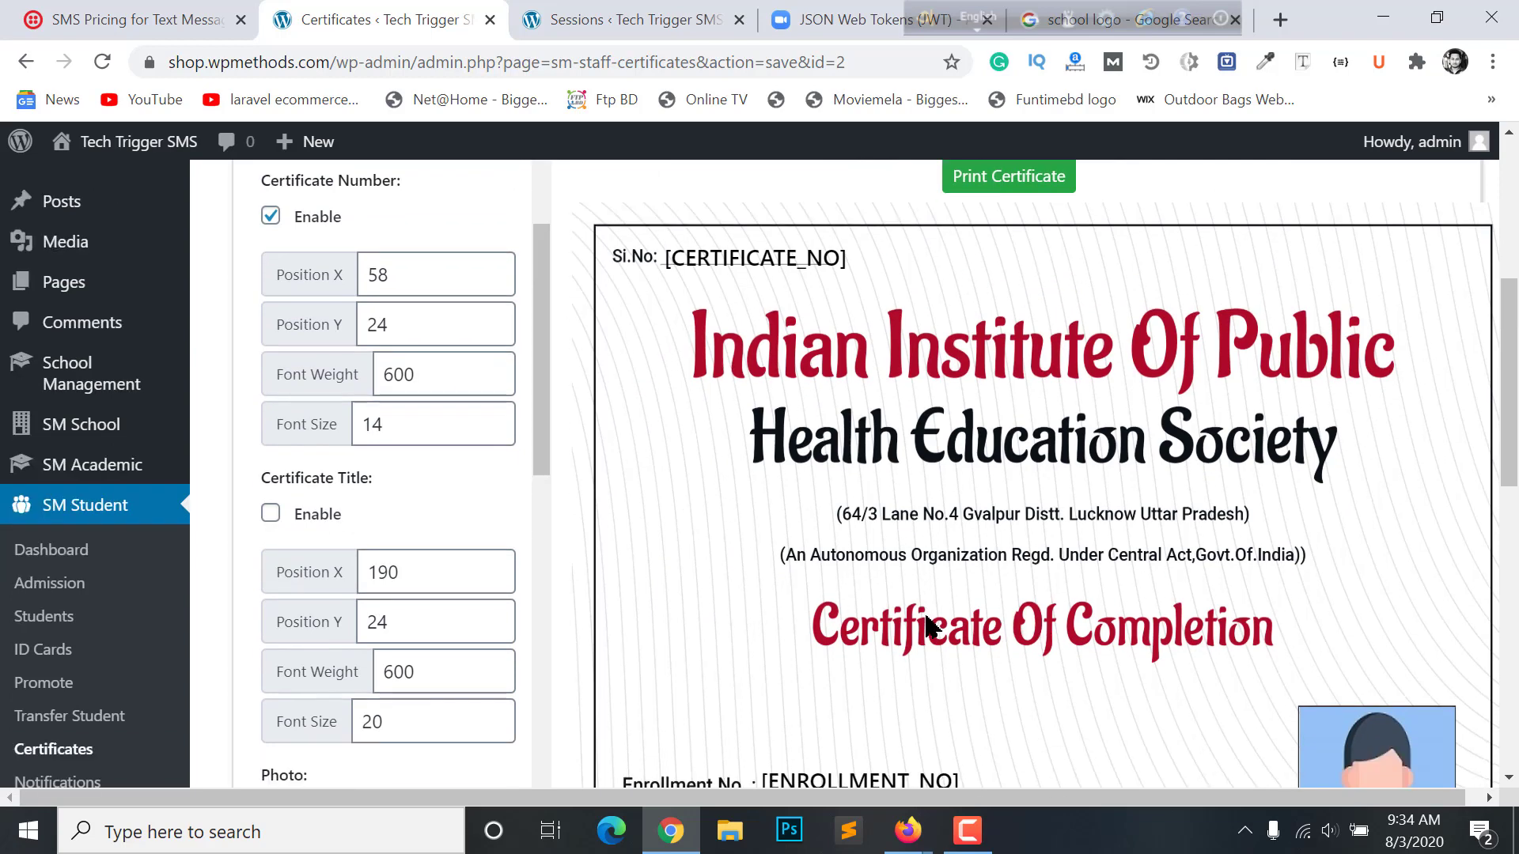
scroll(1010, 451, "up", 3)
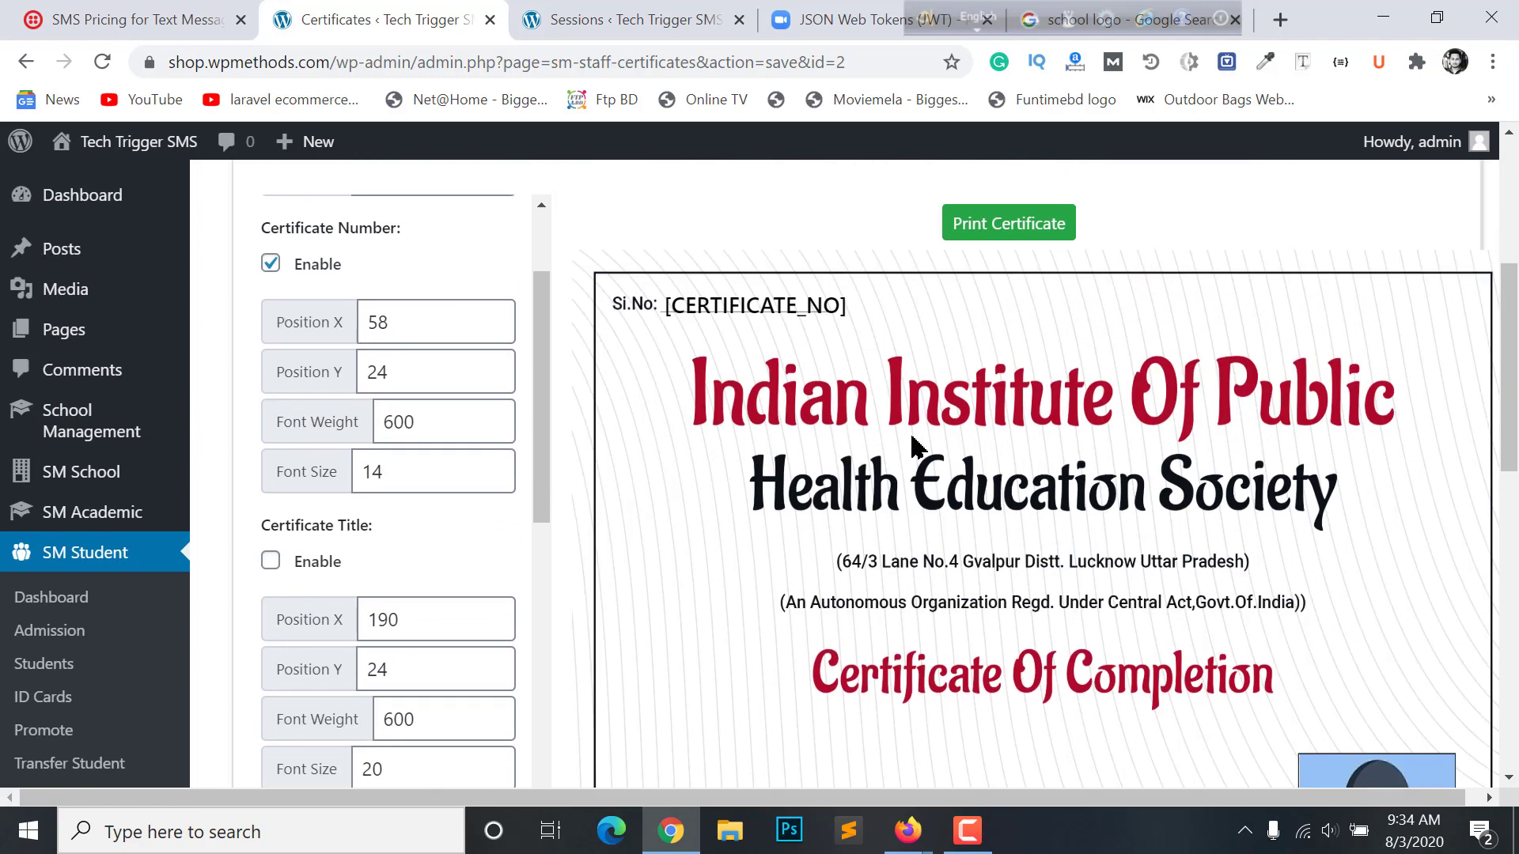
scroll(1018, 400, "up", 2)
scroll(970, 525, "down", 2)
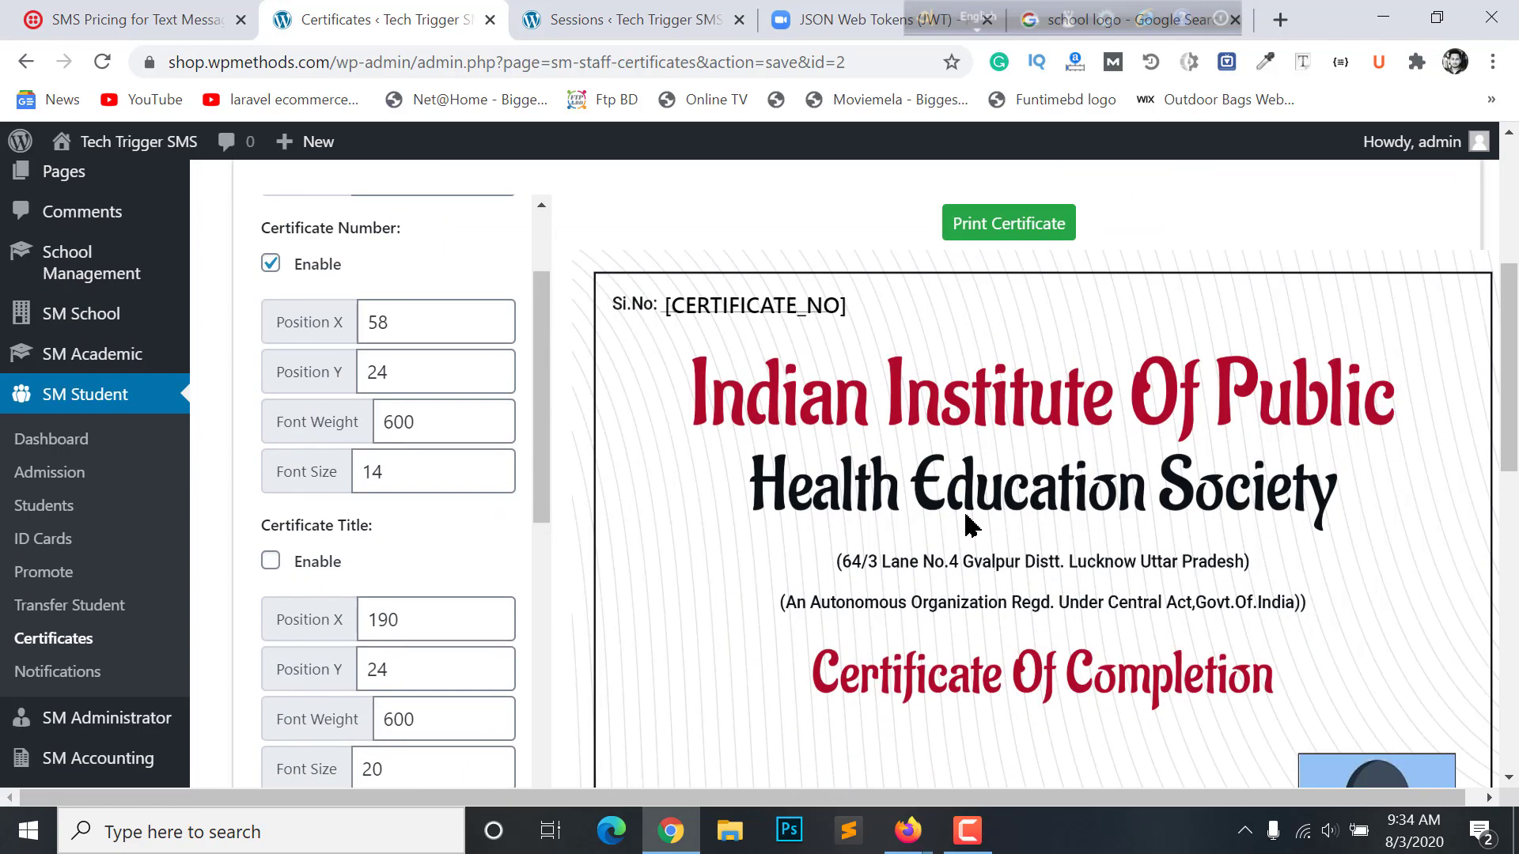
scroll(985, 437, "down", 2)
scroll(990, 444, "up", 5)
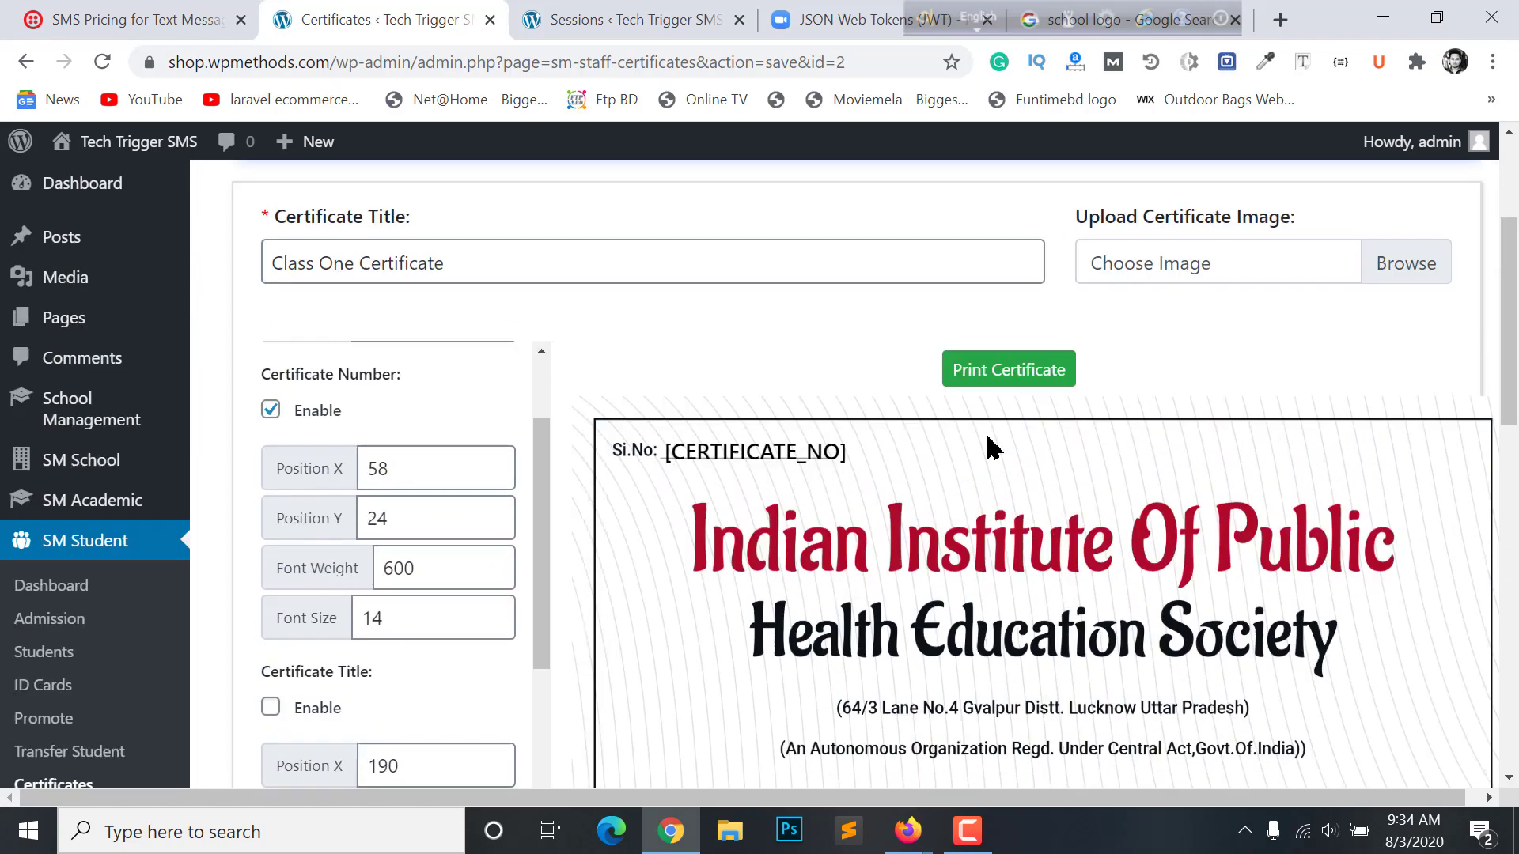
scroll(1020, 415, "down", 5)
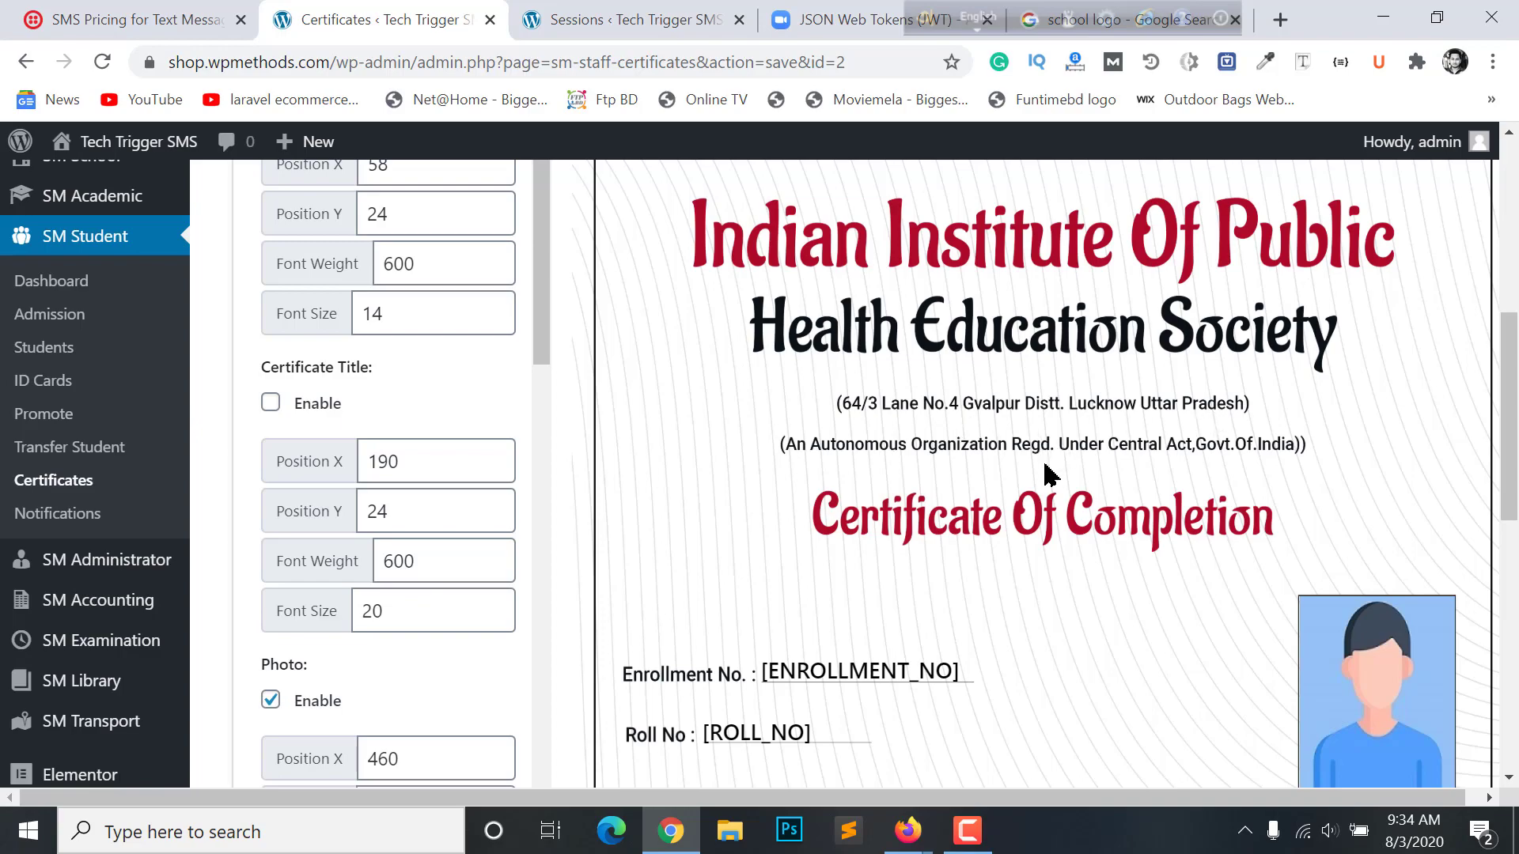
scroll(1044, 459, "up", 3)
scroll(1057, 396, "down", 10)
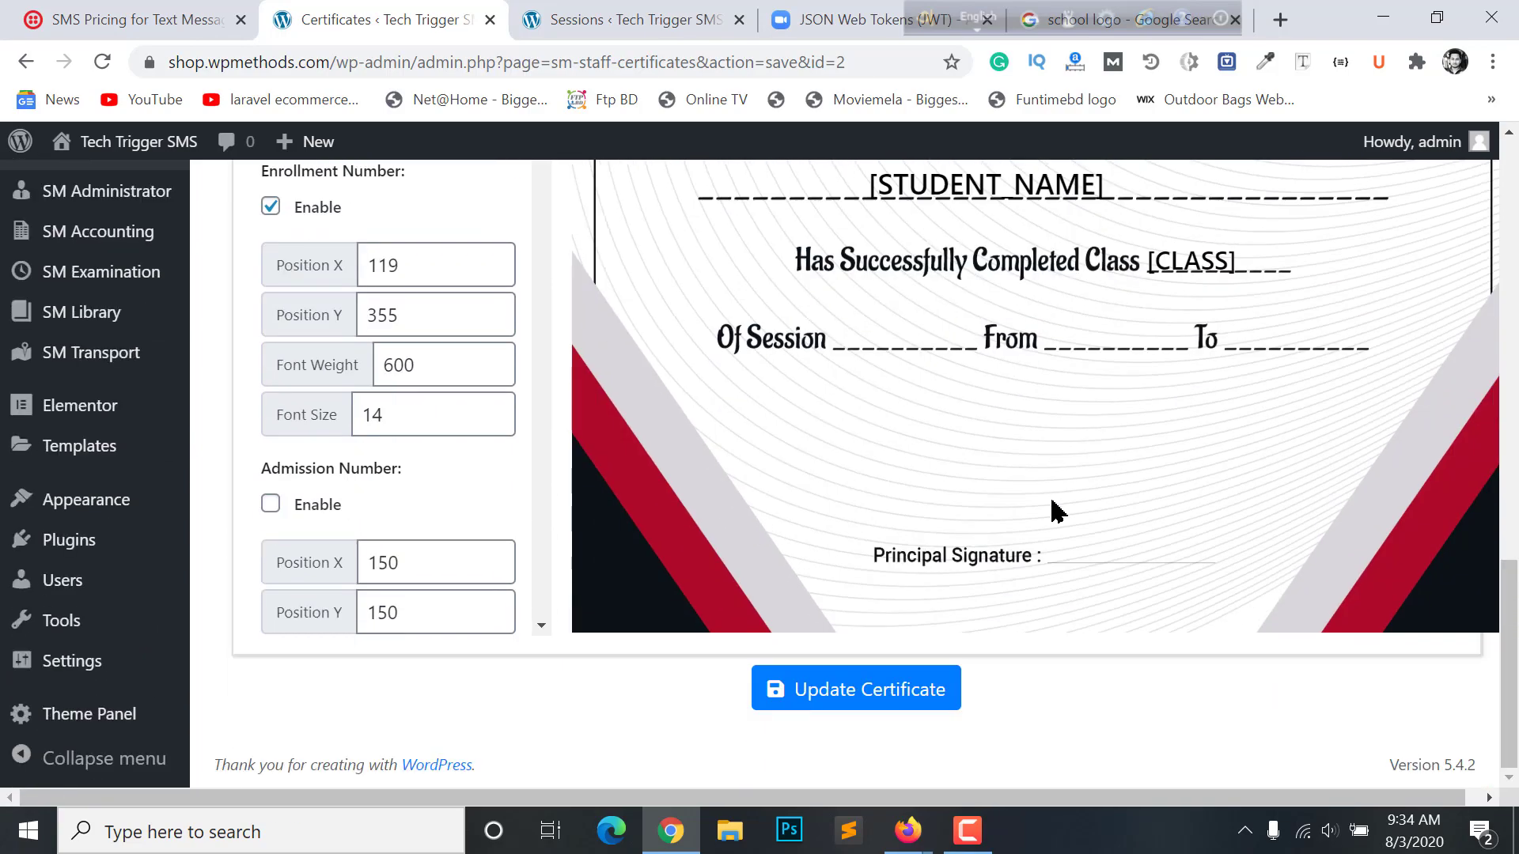
scroll(1355, 562, "up", 10)
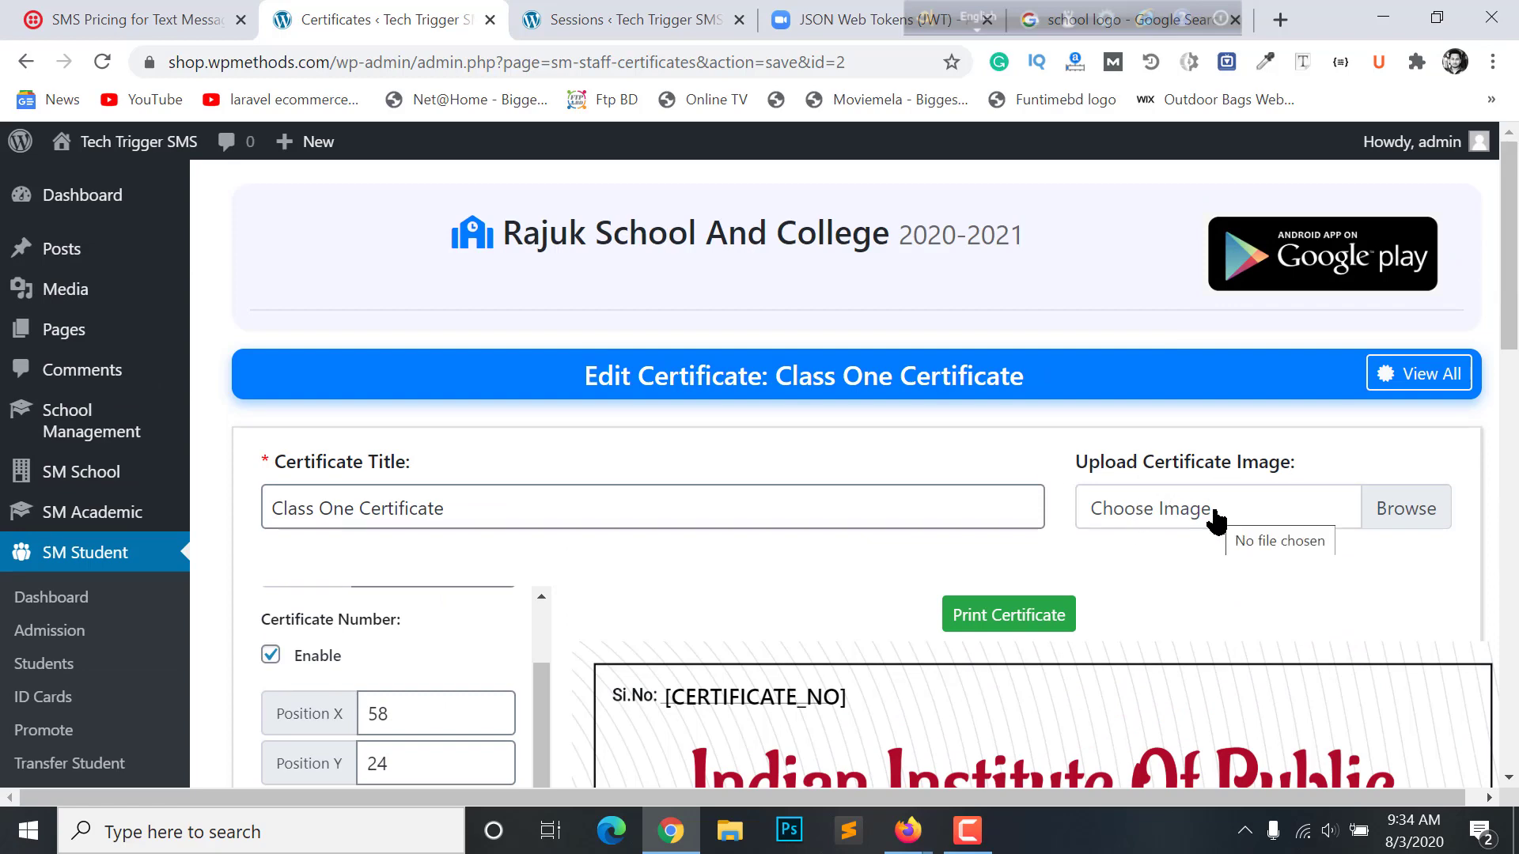
Step: Search Google for "cirtificate background" in the browser tab with the Zoom documentation and browse the image results
left_click(625, 17)
left_click(776, 24)
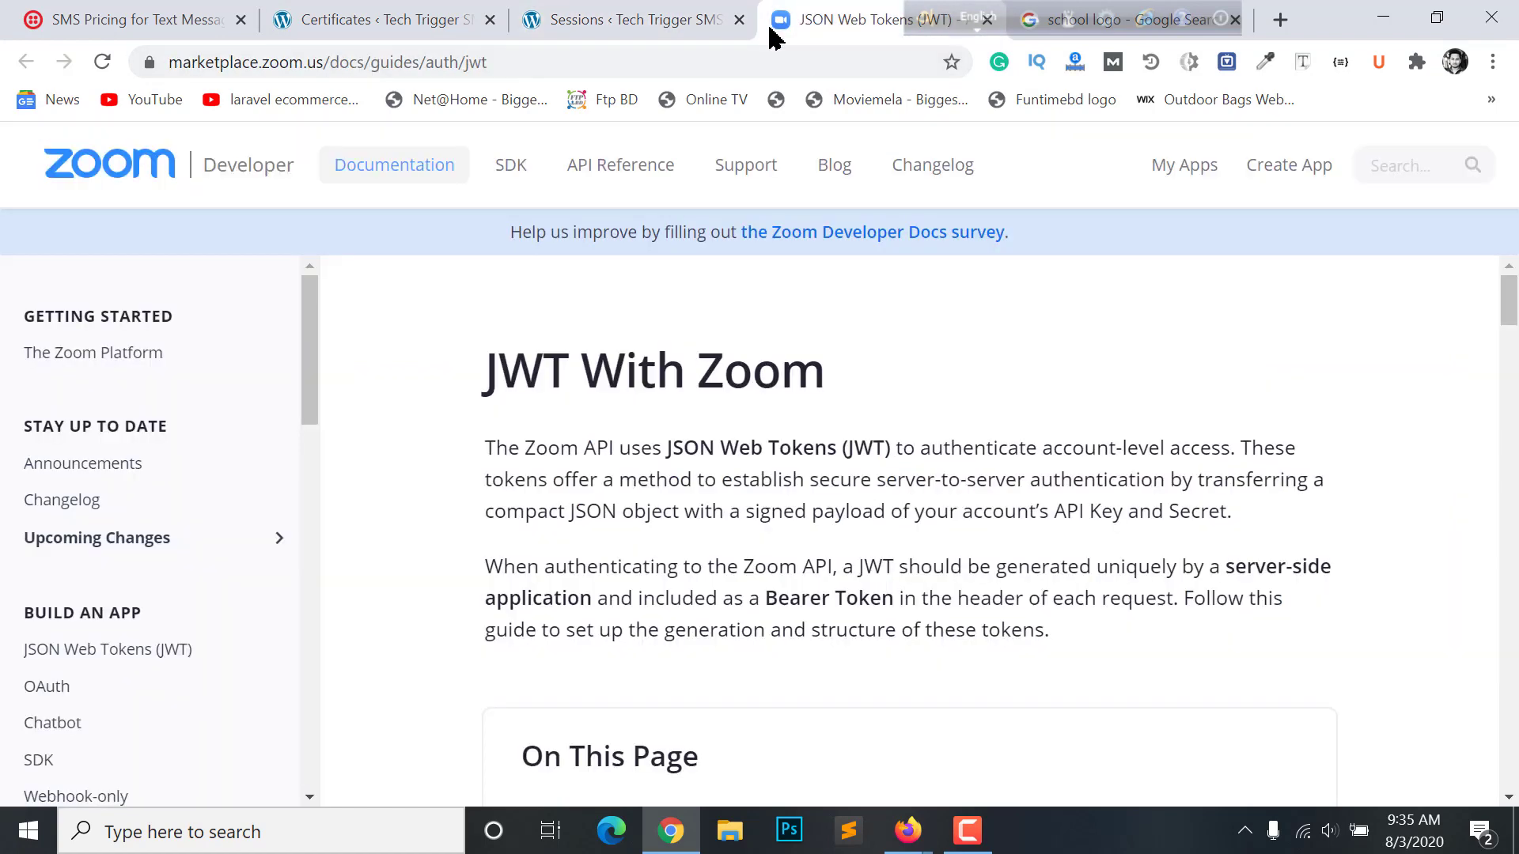
left_click(737, 65)
type("cirtificate")
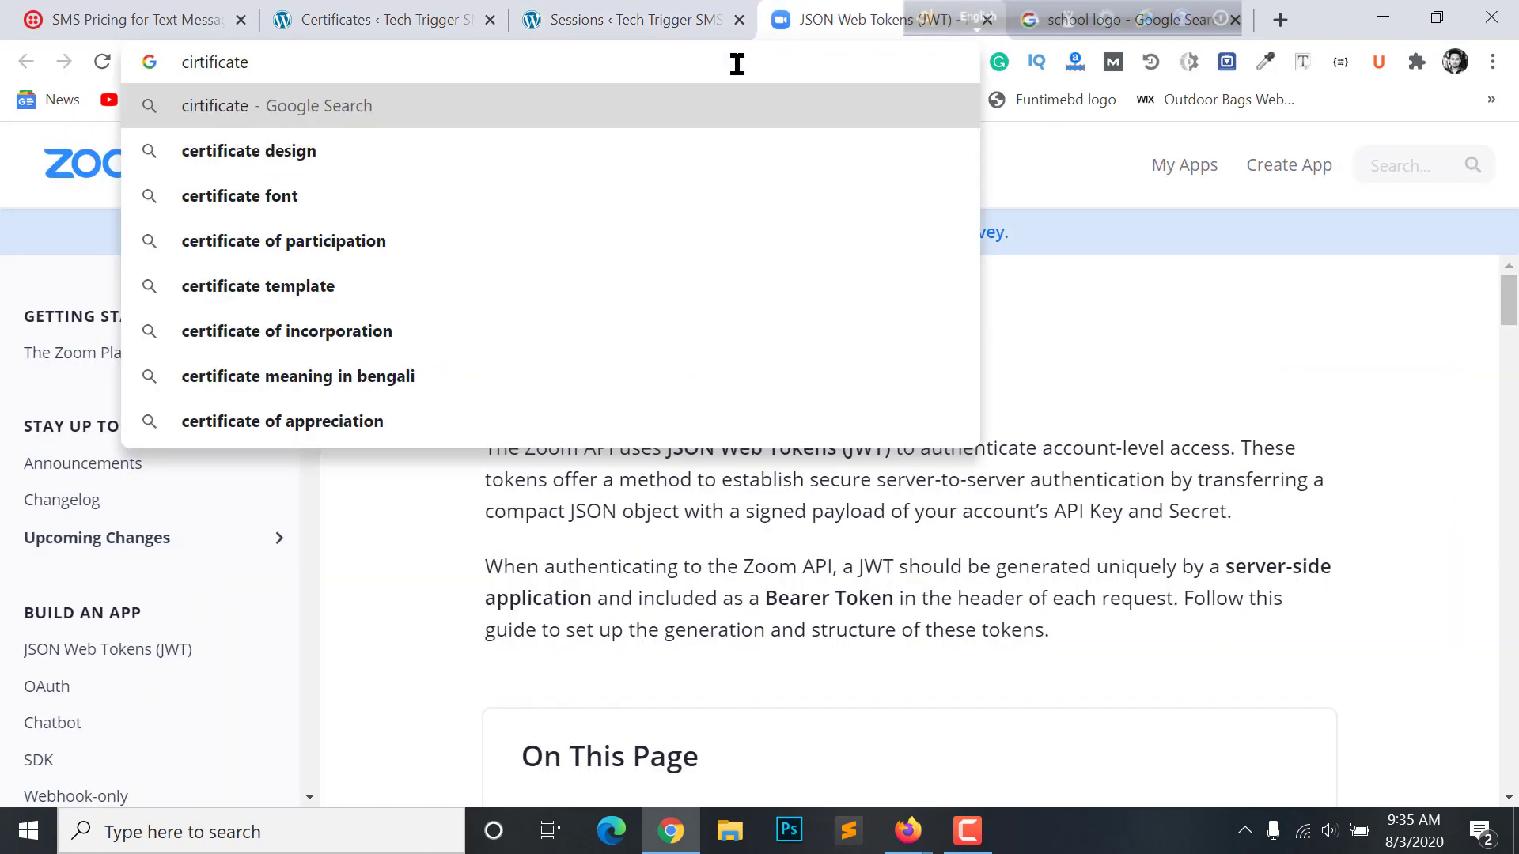
type(" background")
key("Return")
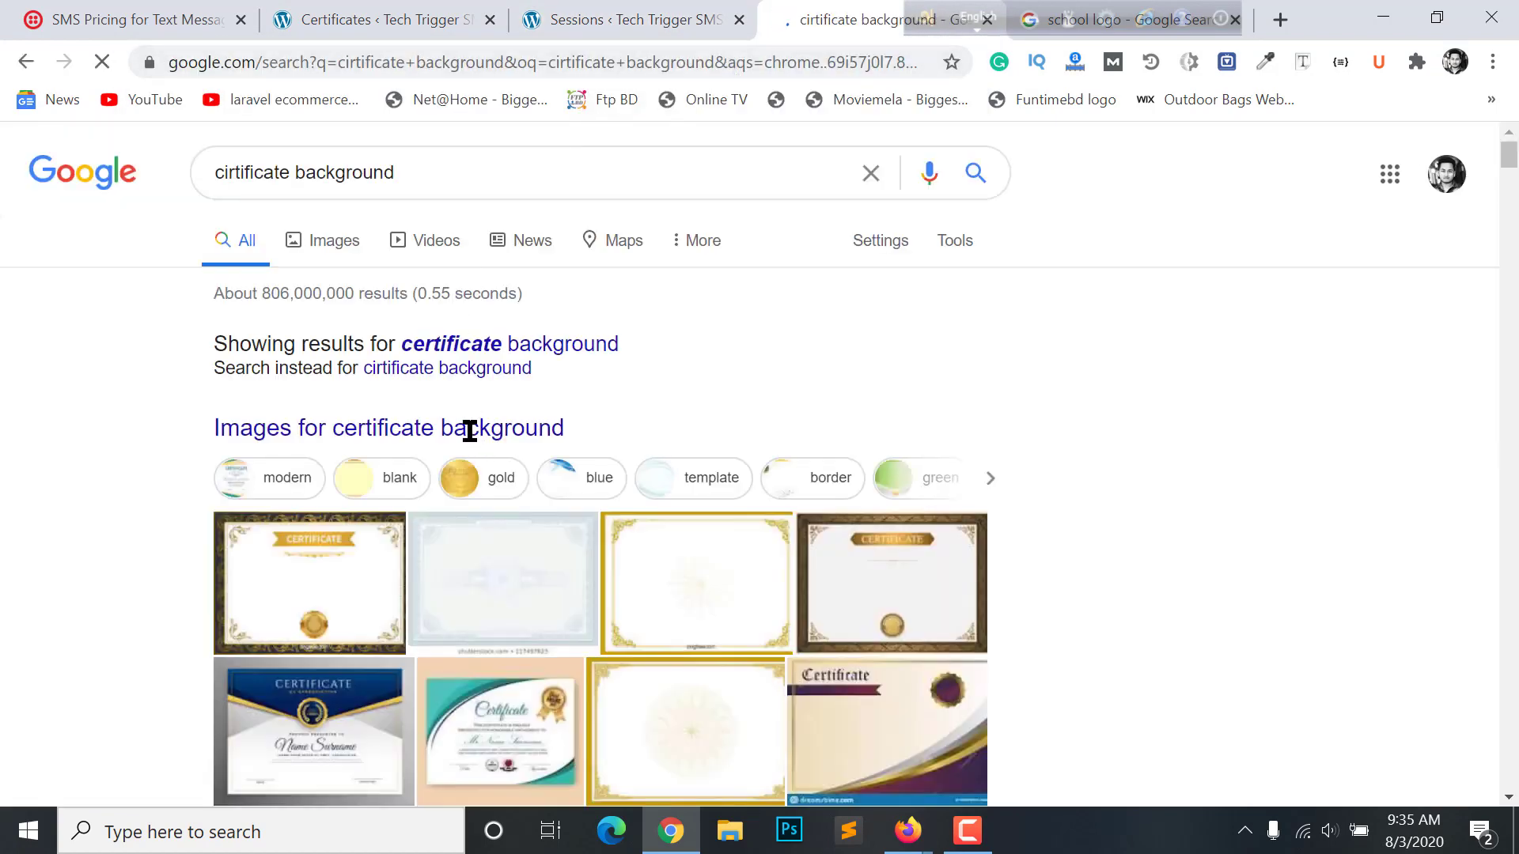
left_click(321, 252)
scroll(899, 525, "down", 15)
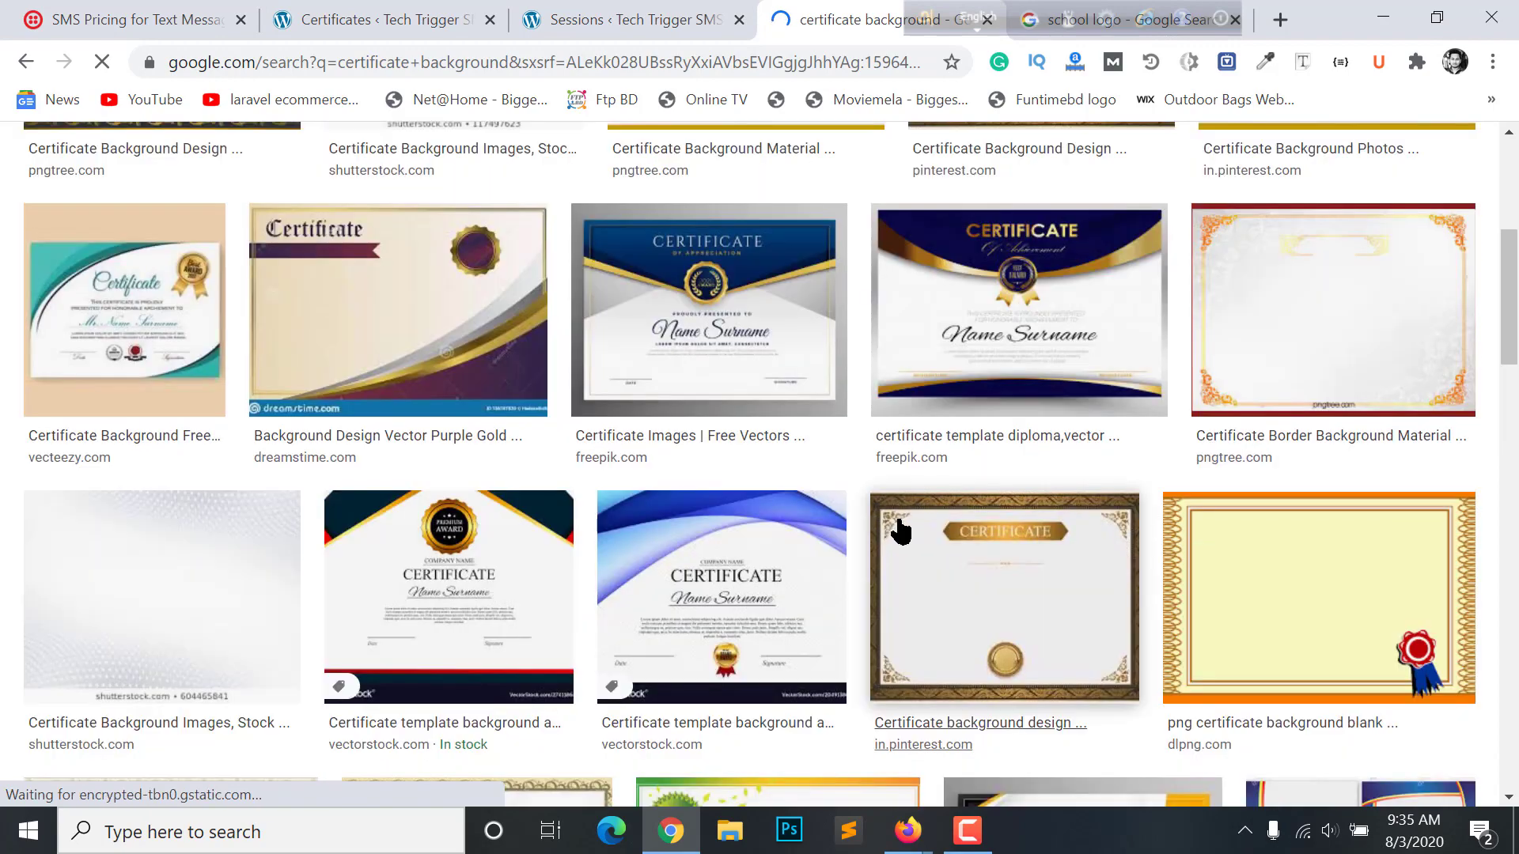
Step: Browse the certificate background results and preview the gold-bordered Pinterest certificate background
scroll(877, 524, "up", 4)
scroll(876, 524, "down", 1)
left_click(1301, 265)
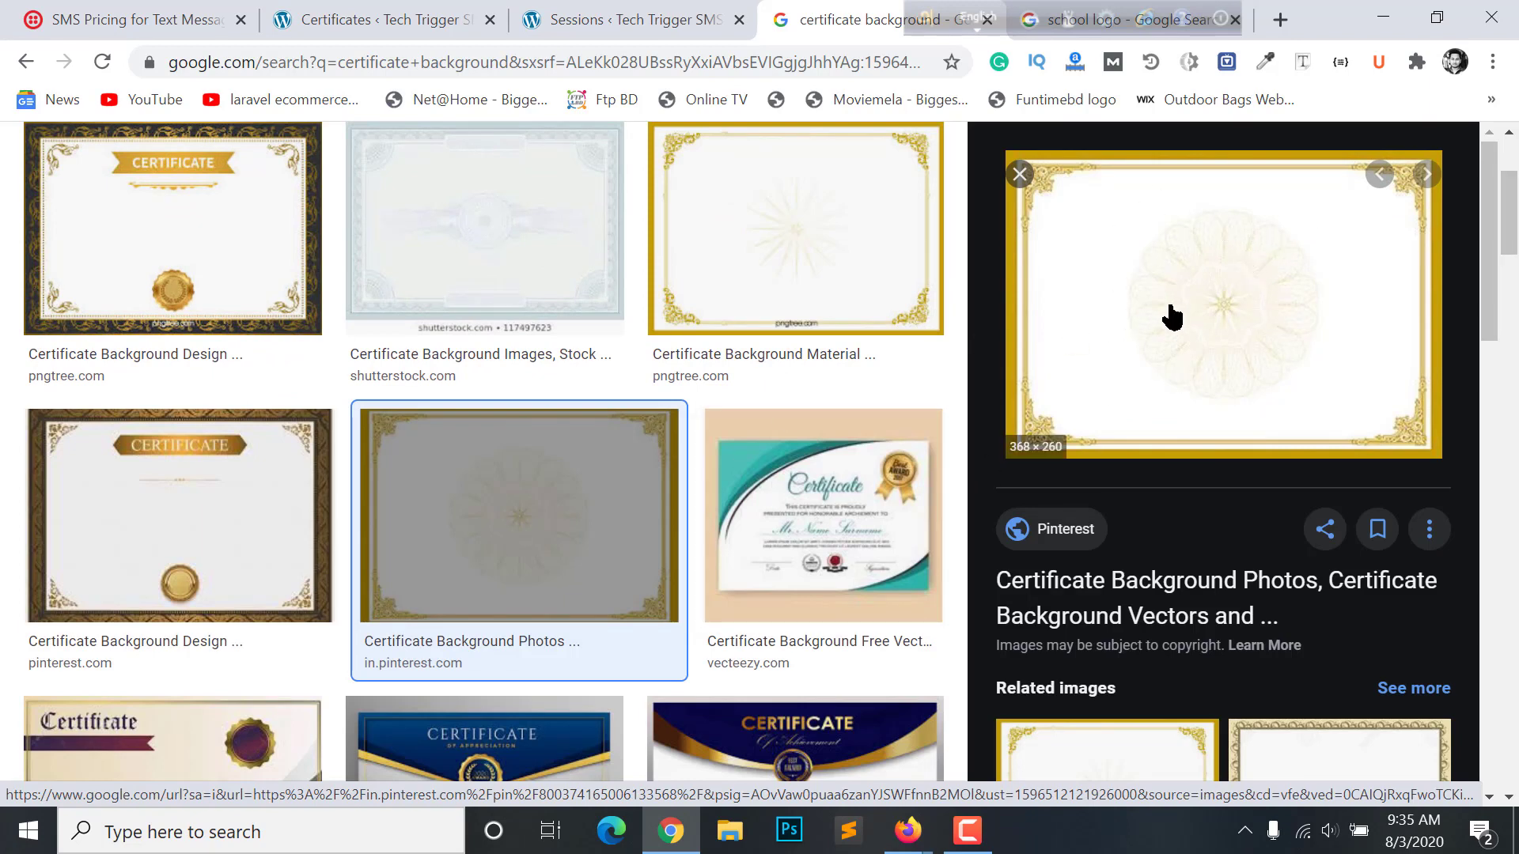
Step: Return to the Class One Certificate editor and check the certificate image upload's file chooser, leaving it without a selection
left_click(365, 14)
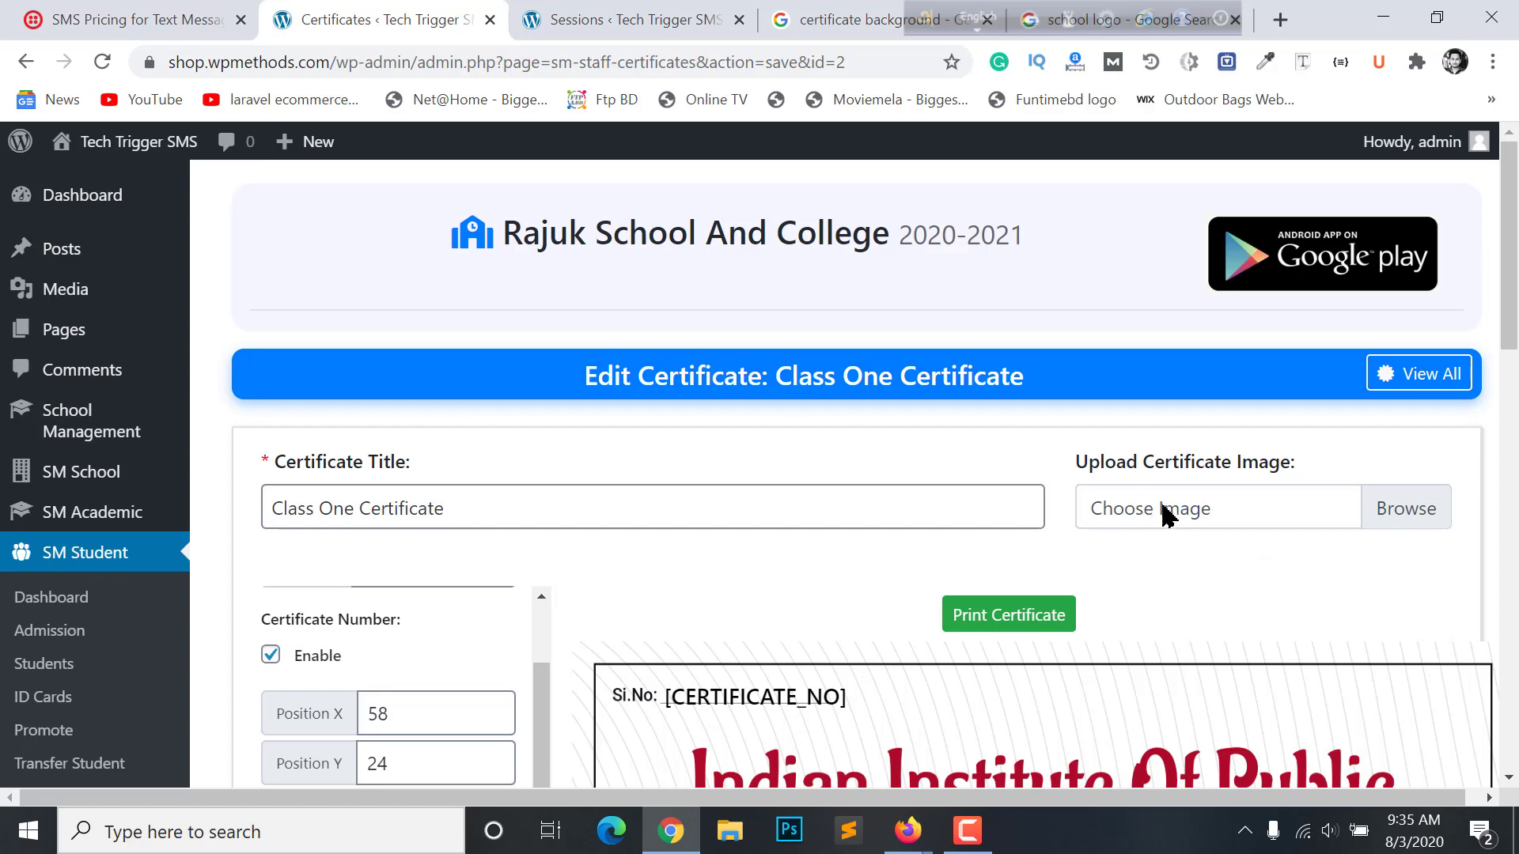
scroll(1200, 515, "down", 2)
left_click(1416, 366)
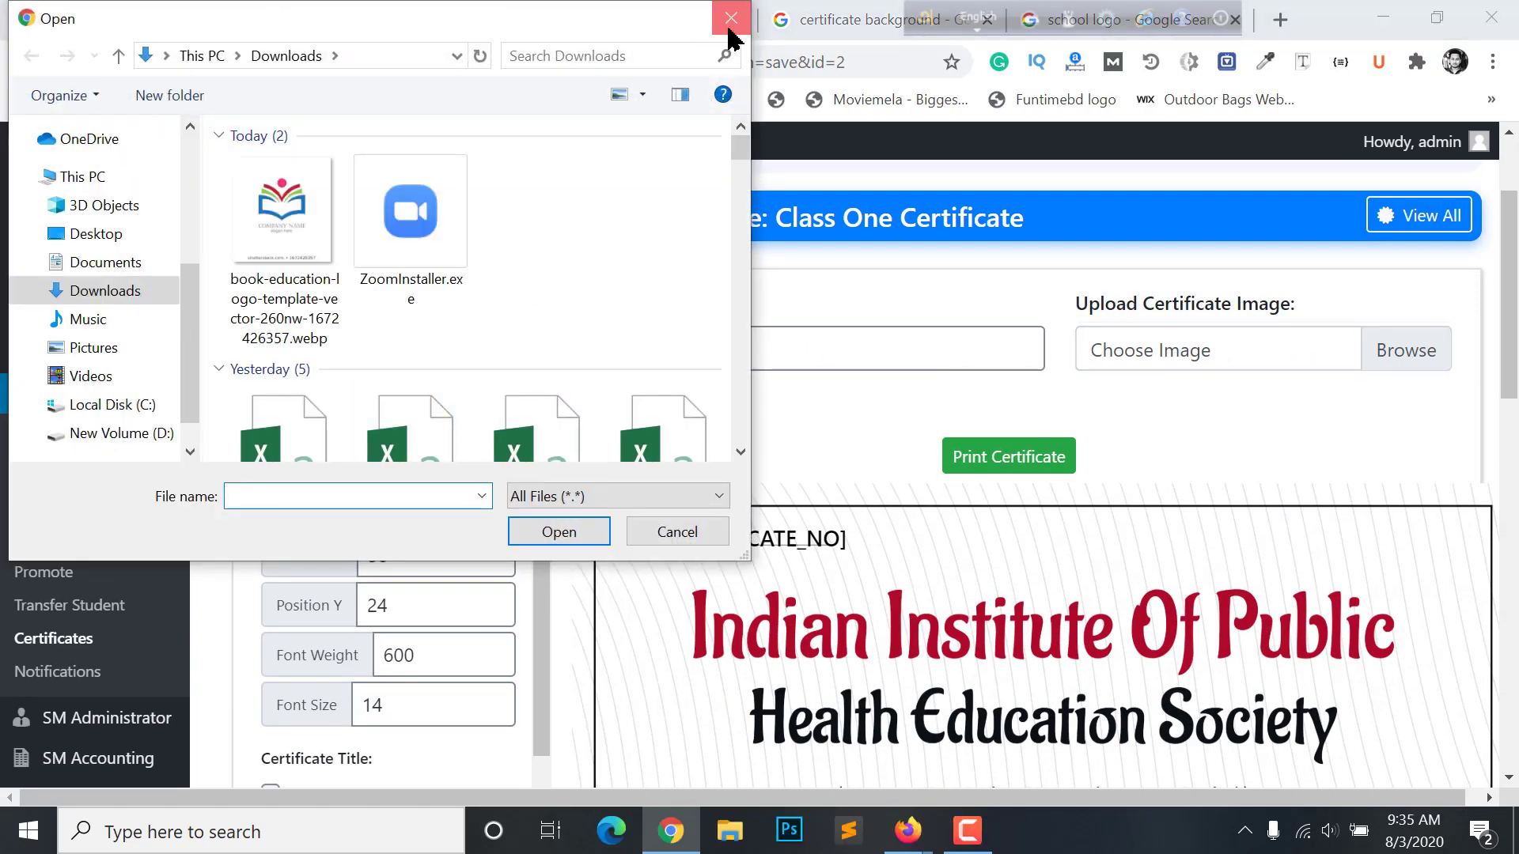
left_click(730, 23)
Step: Review the certificate preview's heading, photo and student placeholders together with the image upload field and position settings
scroll(1109, 567, "down", 8)
scroll(1272, 543, "up", 5)
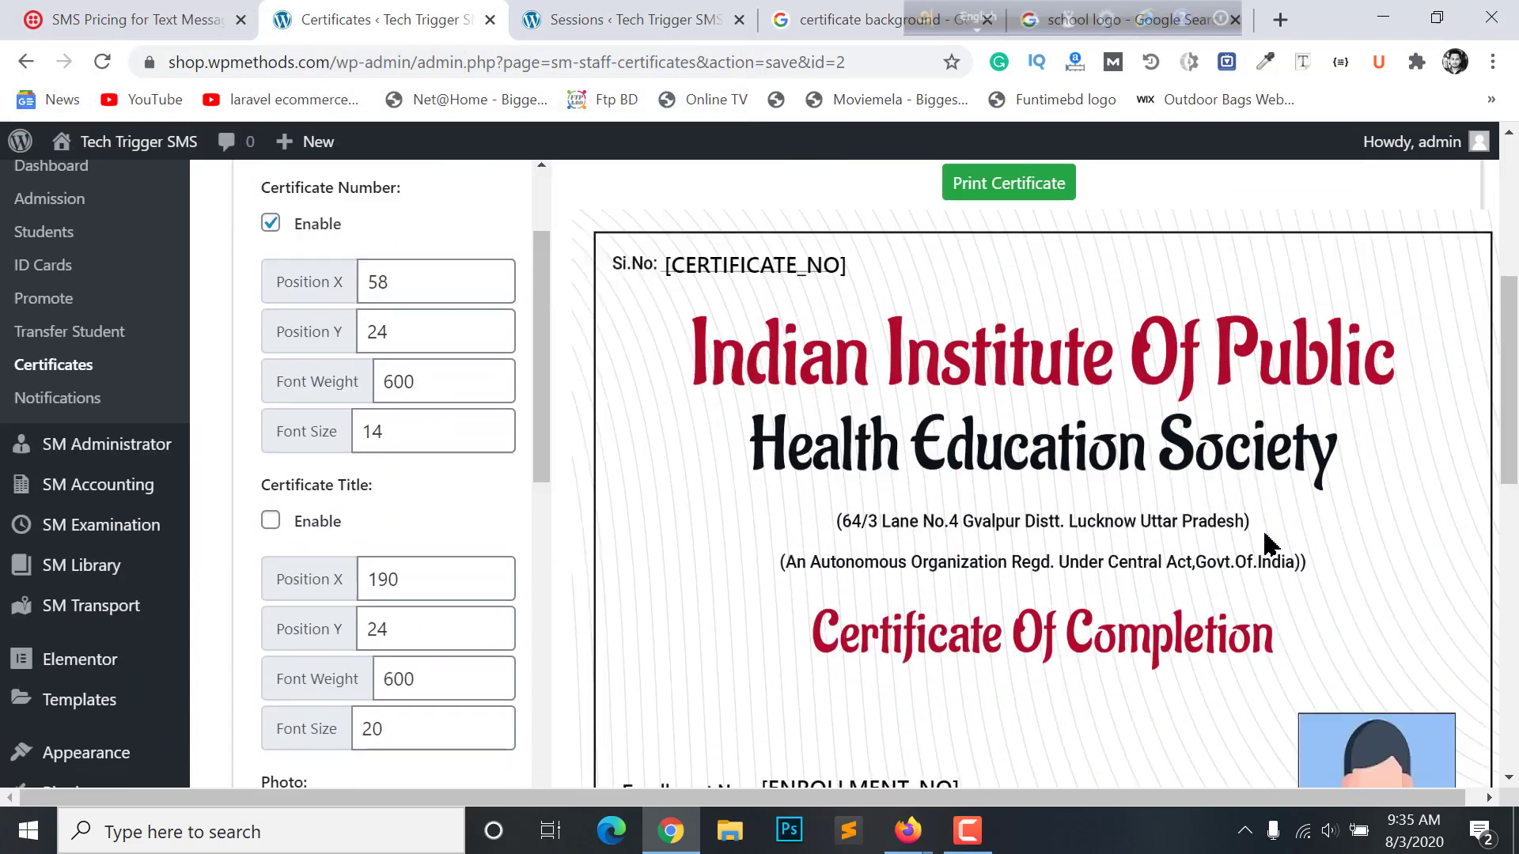
scroll(1148, 546, "down", 4)
scroll(1010, 549, "up", 8)
scroll(1099, 577, "down", 7)
scroll(1076, 522, "up", 3)
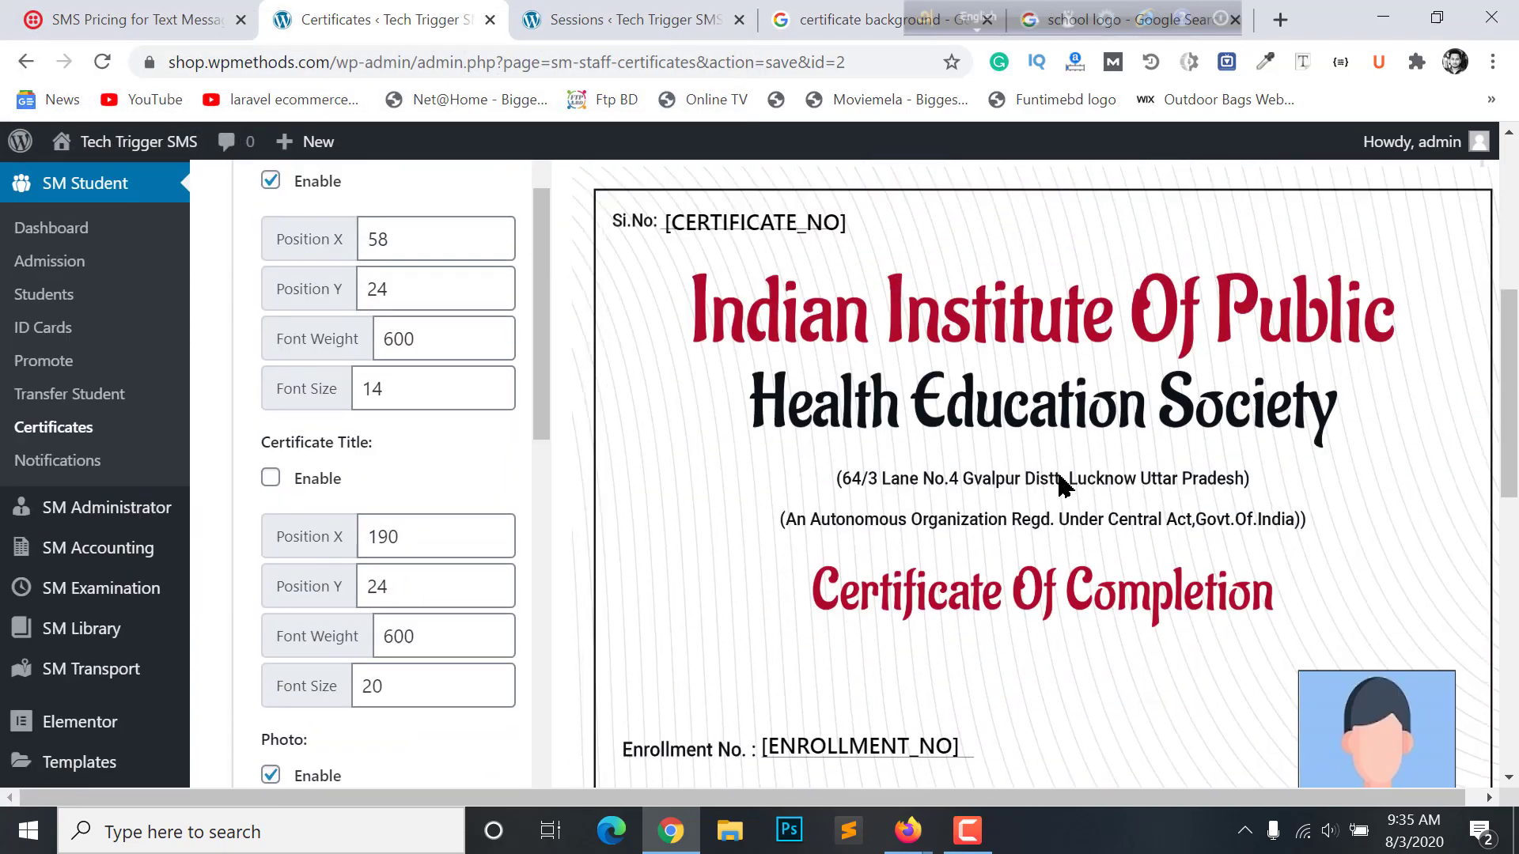
scroll(1065, 484, "up", 6)
scroll(1060, 486, "down", 2)
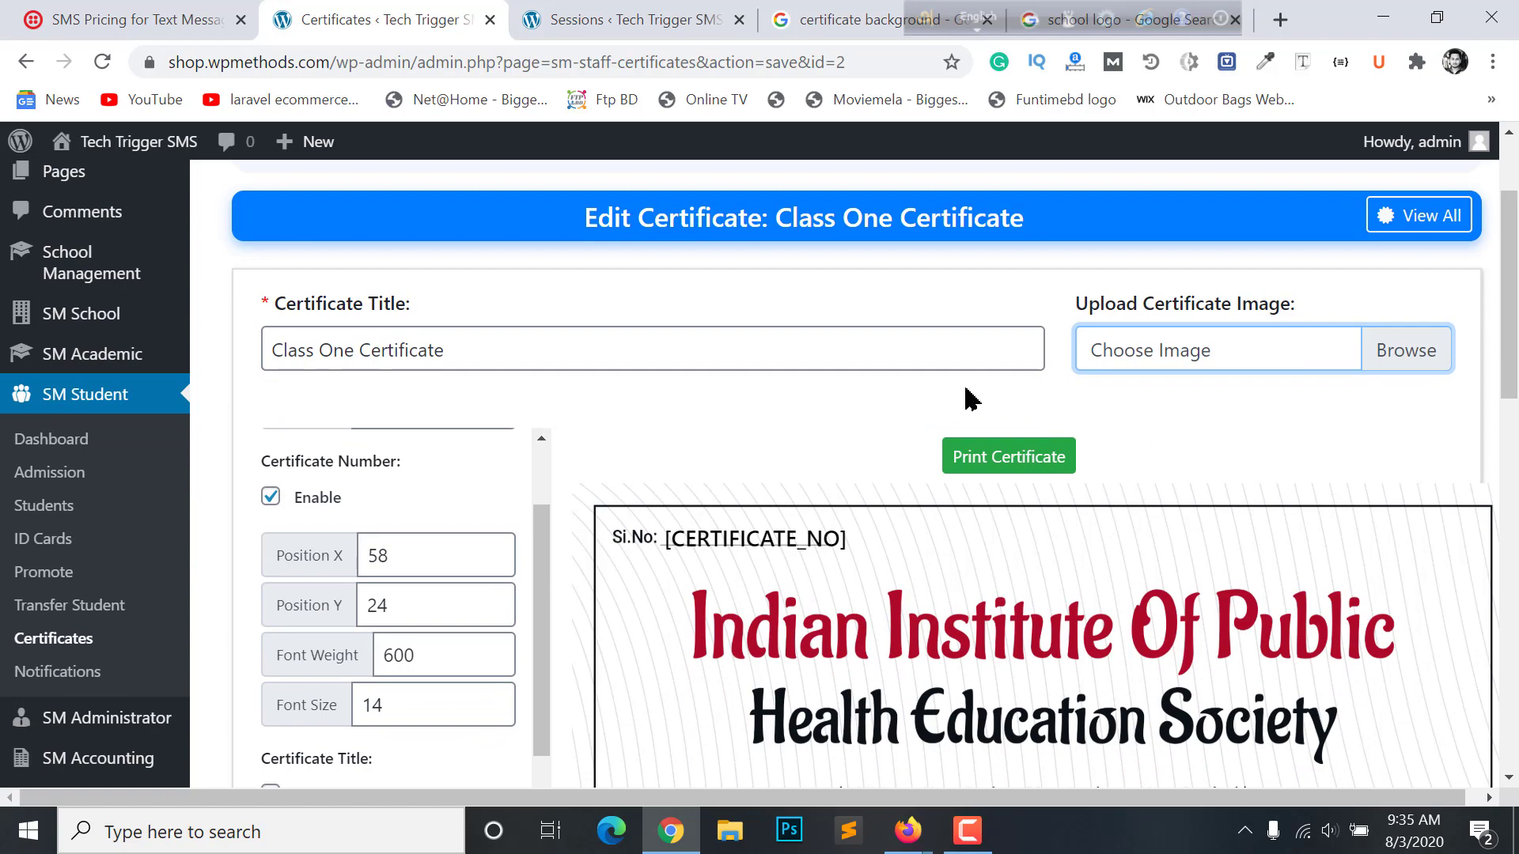
scroll(1028, 475, "down", 14)
scroll(824, 672, "up", 6)
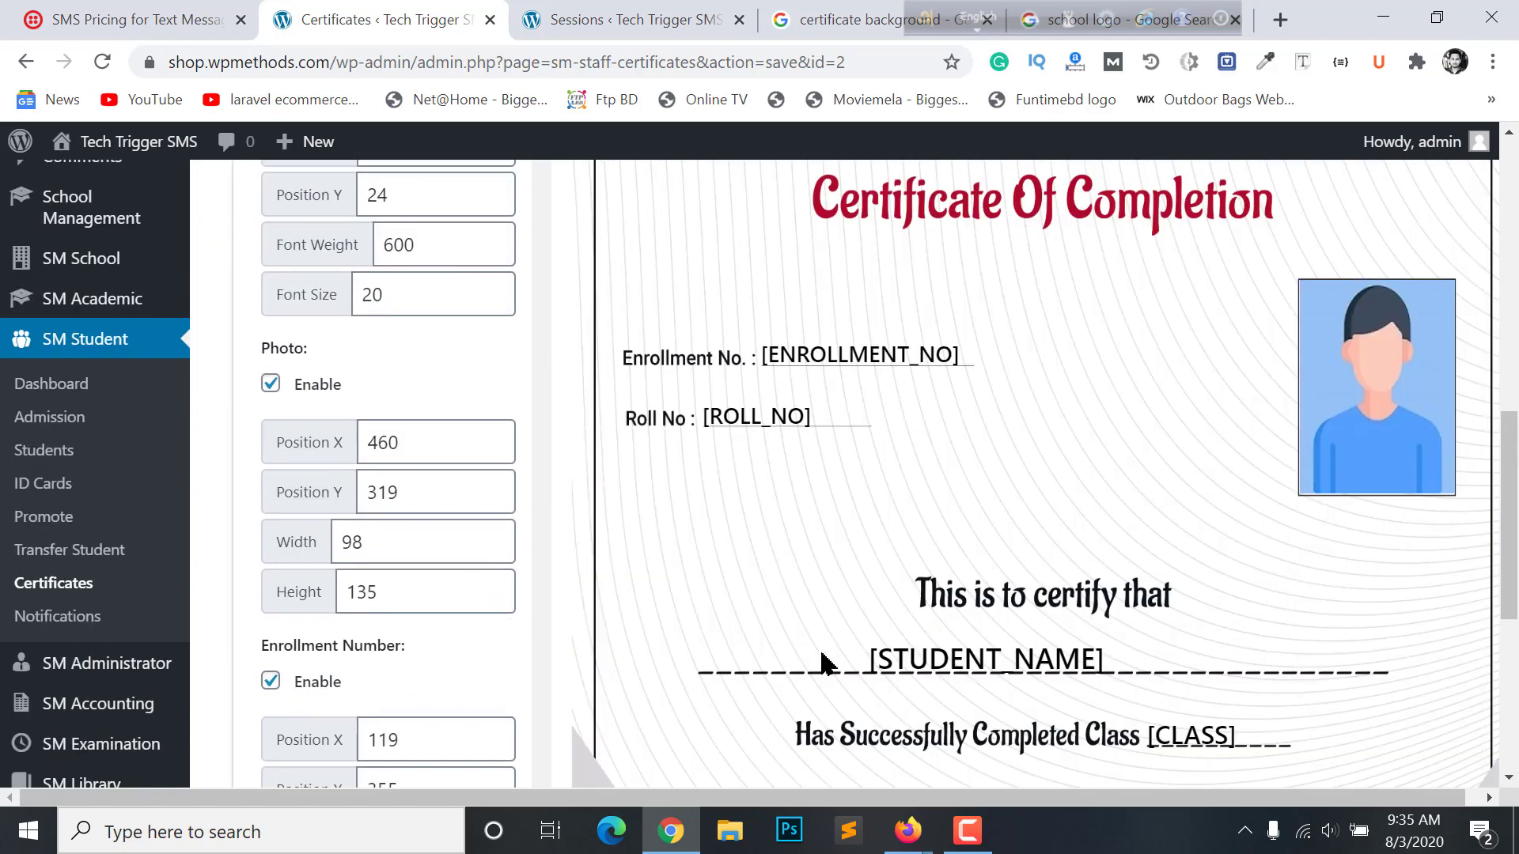
Step: Check the certificate's session and principal signature lines and save the update to the Class One Certificate
scroll(1225, 554, "down", 8)
scroll(1018, 356, "up", 2)
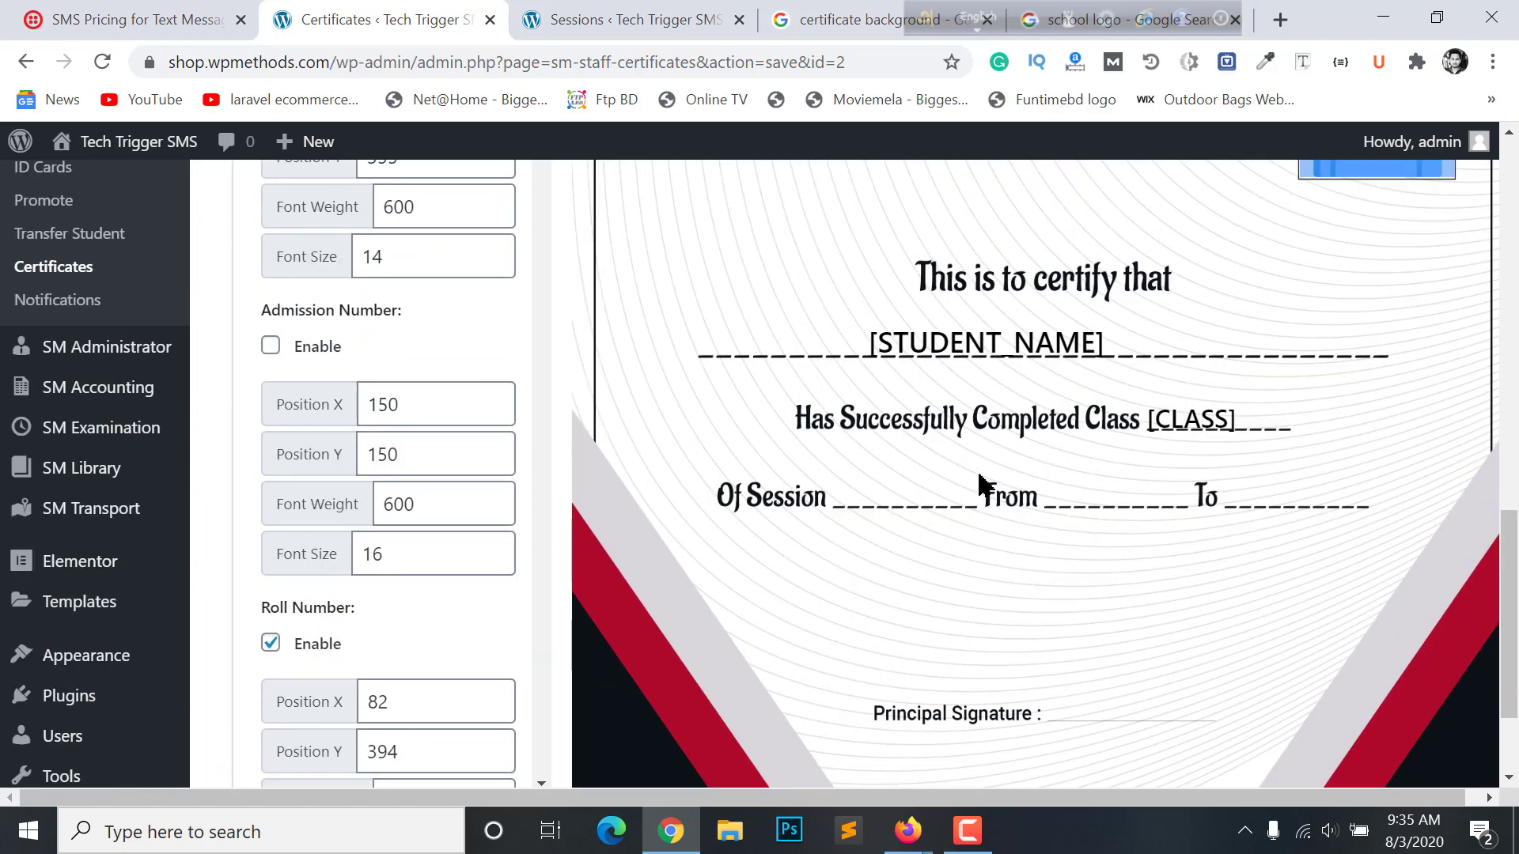
scroll(983, 491, "down", 2)
left_click(866, 689)
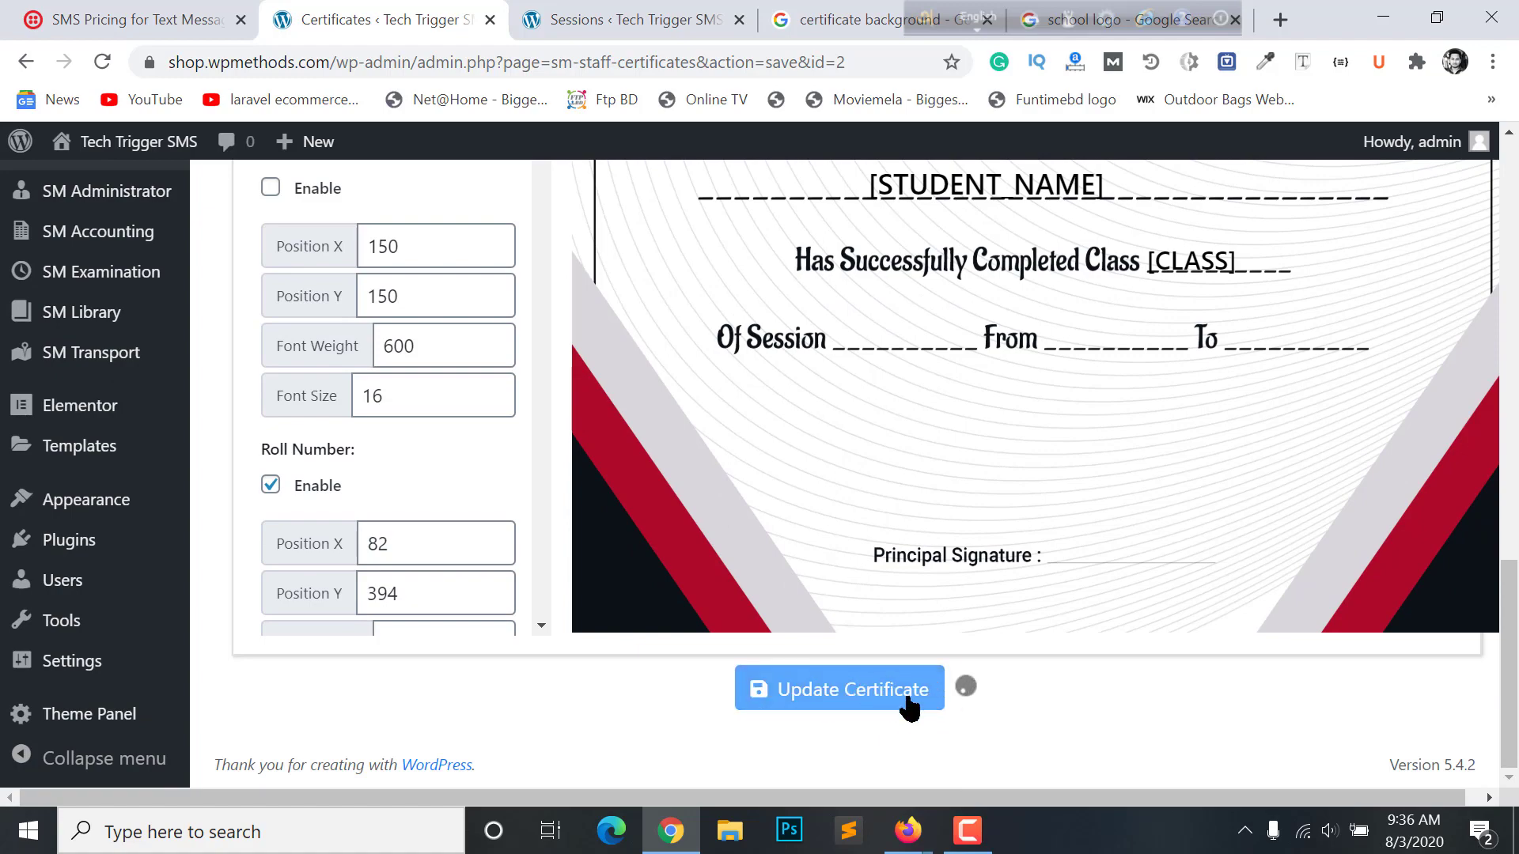
Step: Review the saved certificate layout from the institute heading through the enrollment, roll number, student name, class and session lines
scroll(791, 475, "up", 3)
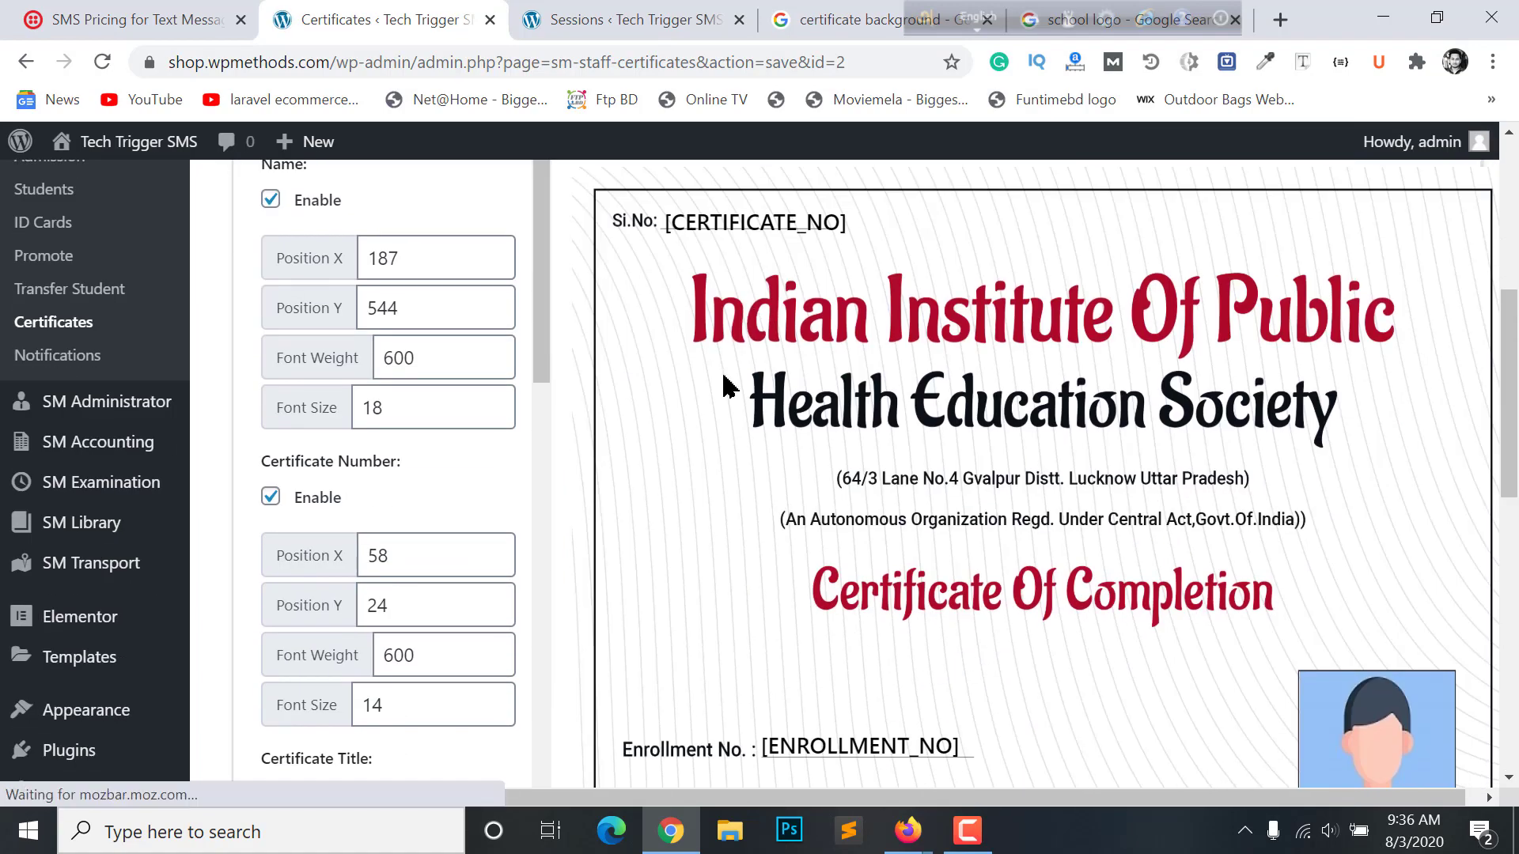
scroll(1007, 549, "down", 5)
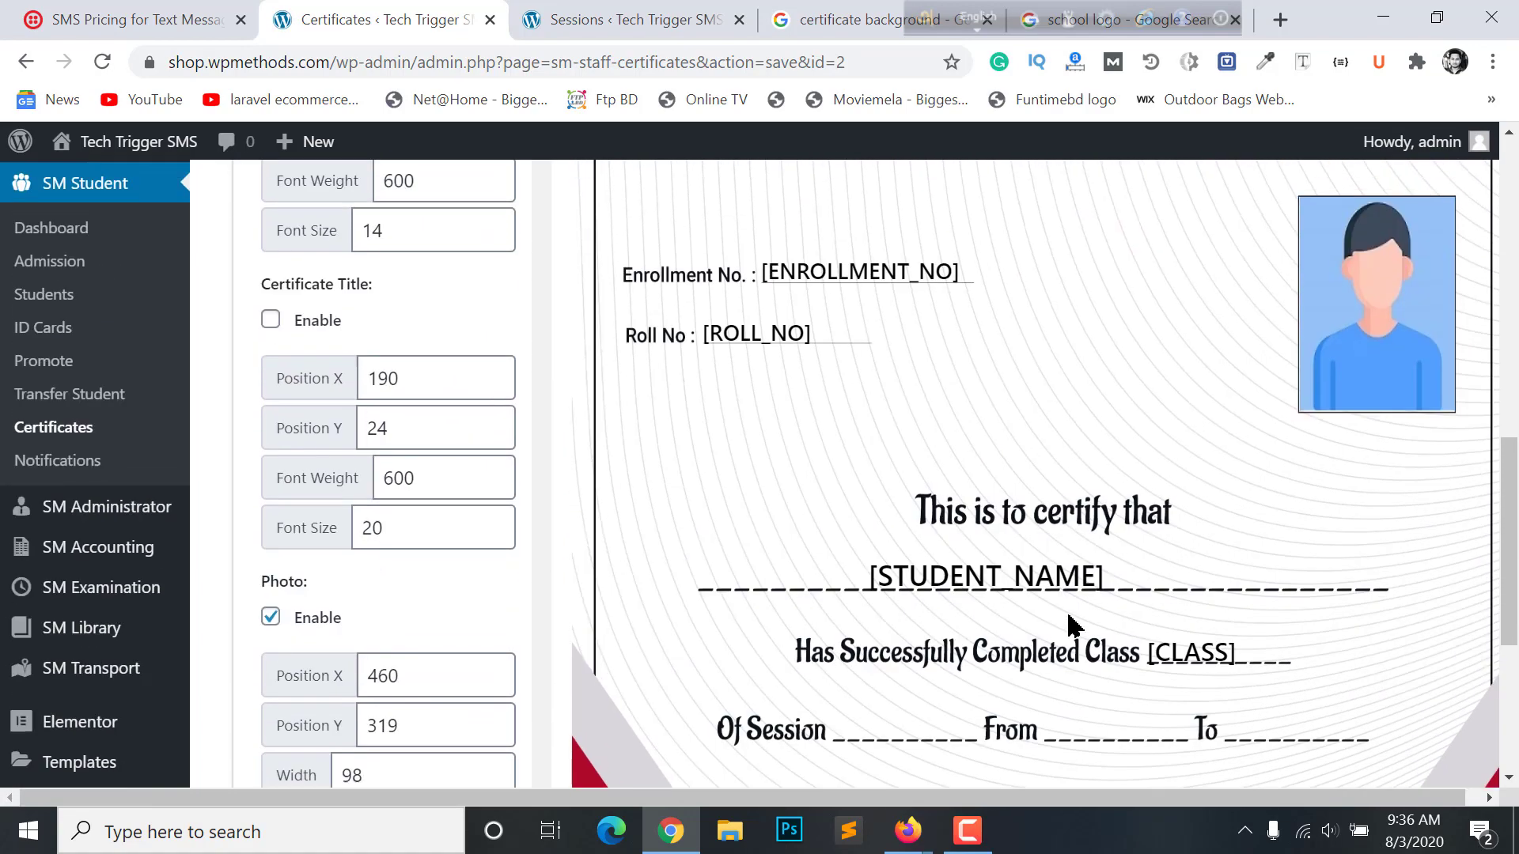
scroll(861, 447, "down", 3)
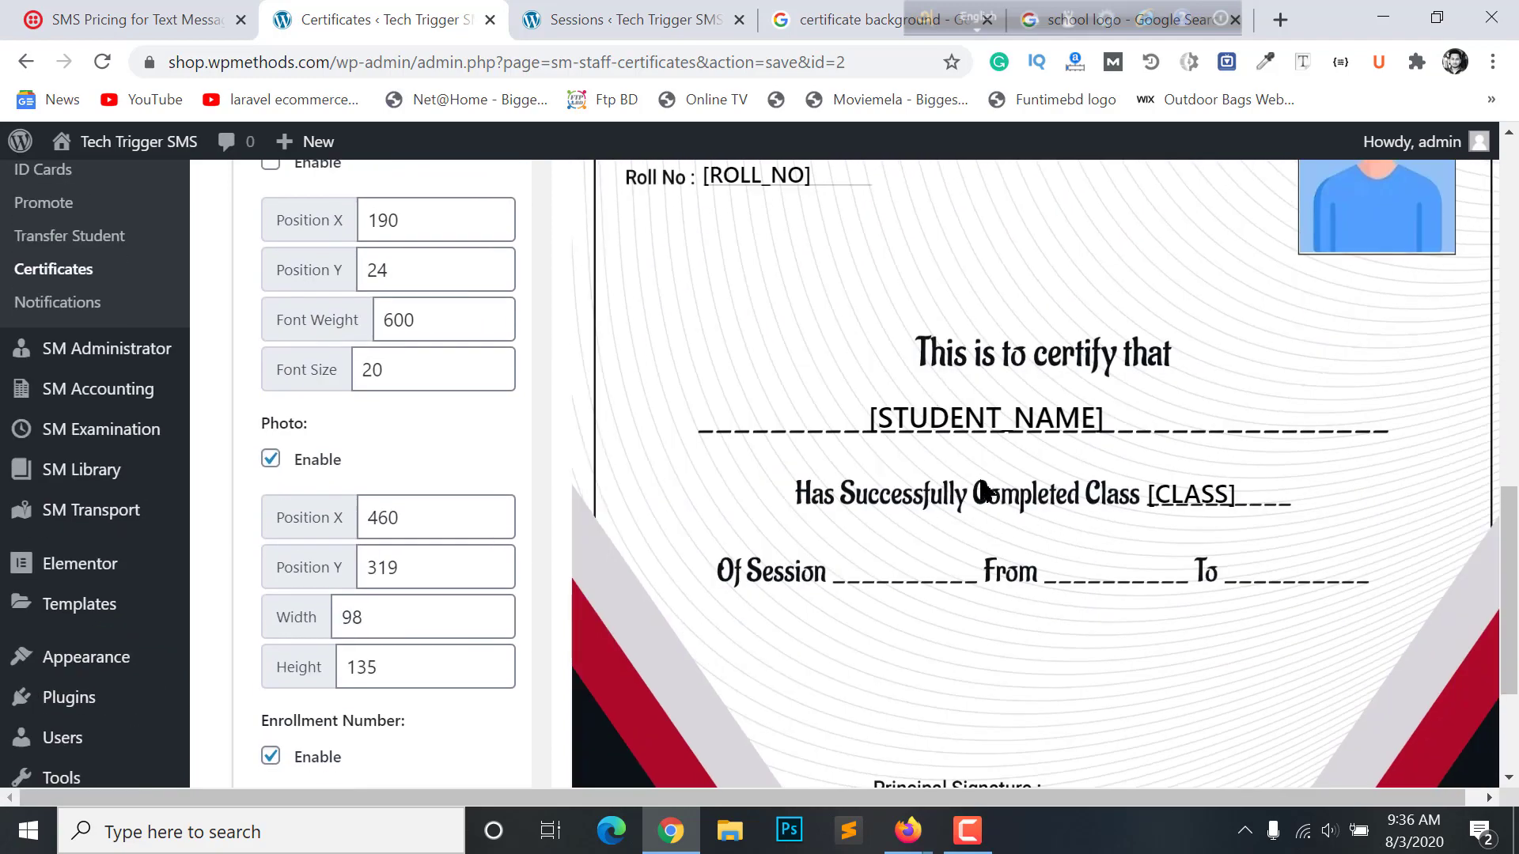
scroll(830, 342, "up", 2)
scroll(803, 373, "down", 2)
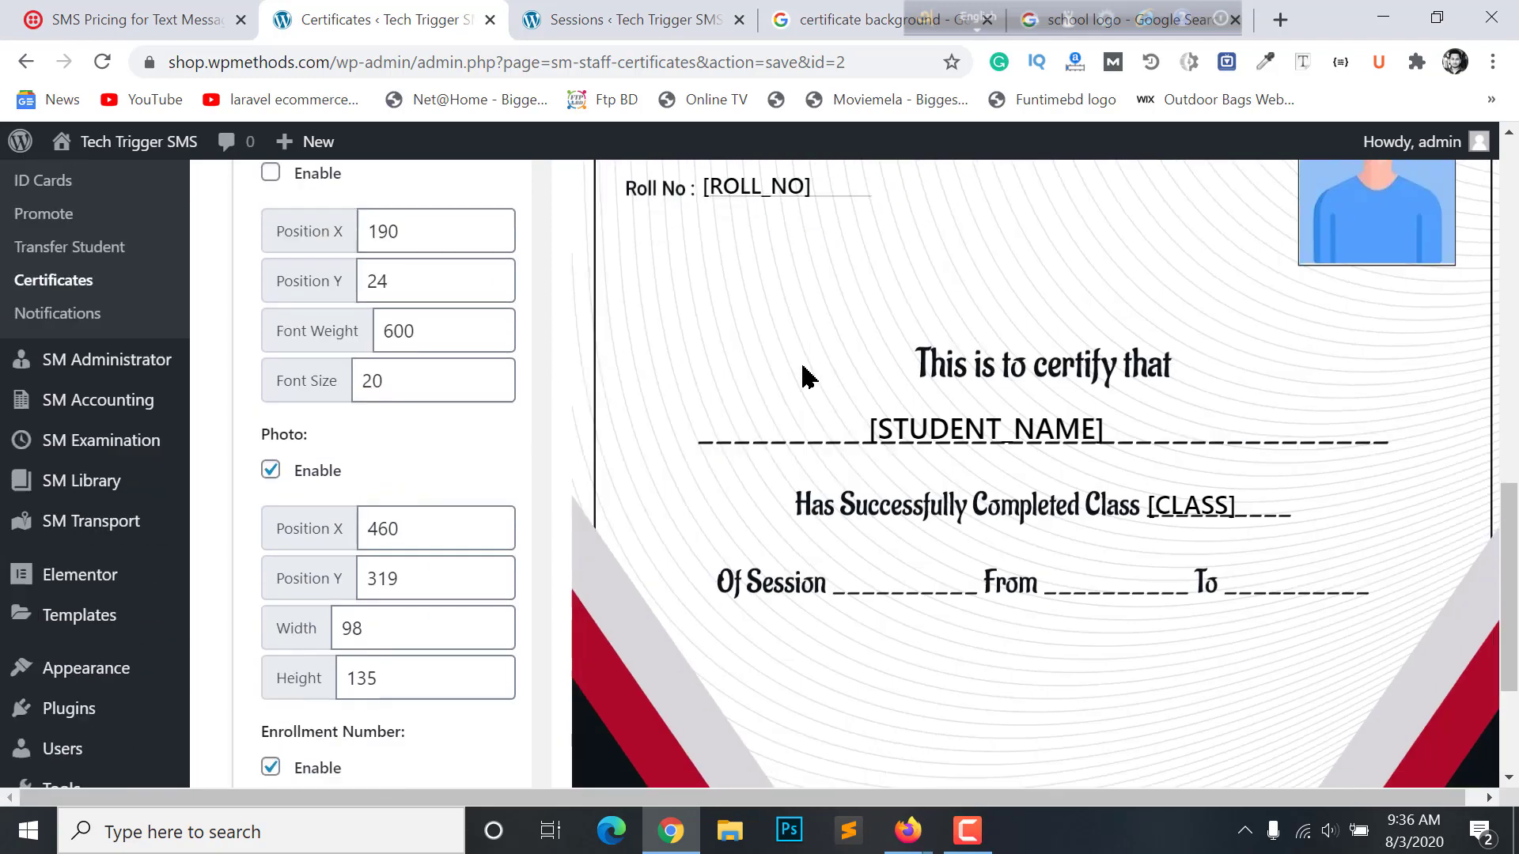
scroll(469, 317, "up", 6)
scroll(173, 644, "down", 2)
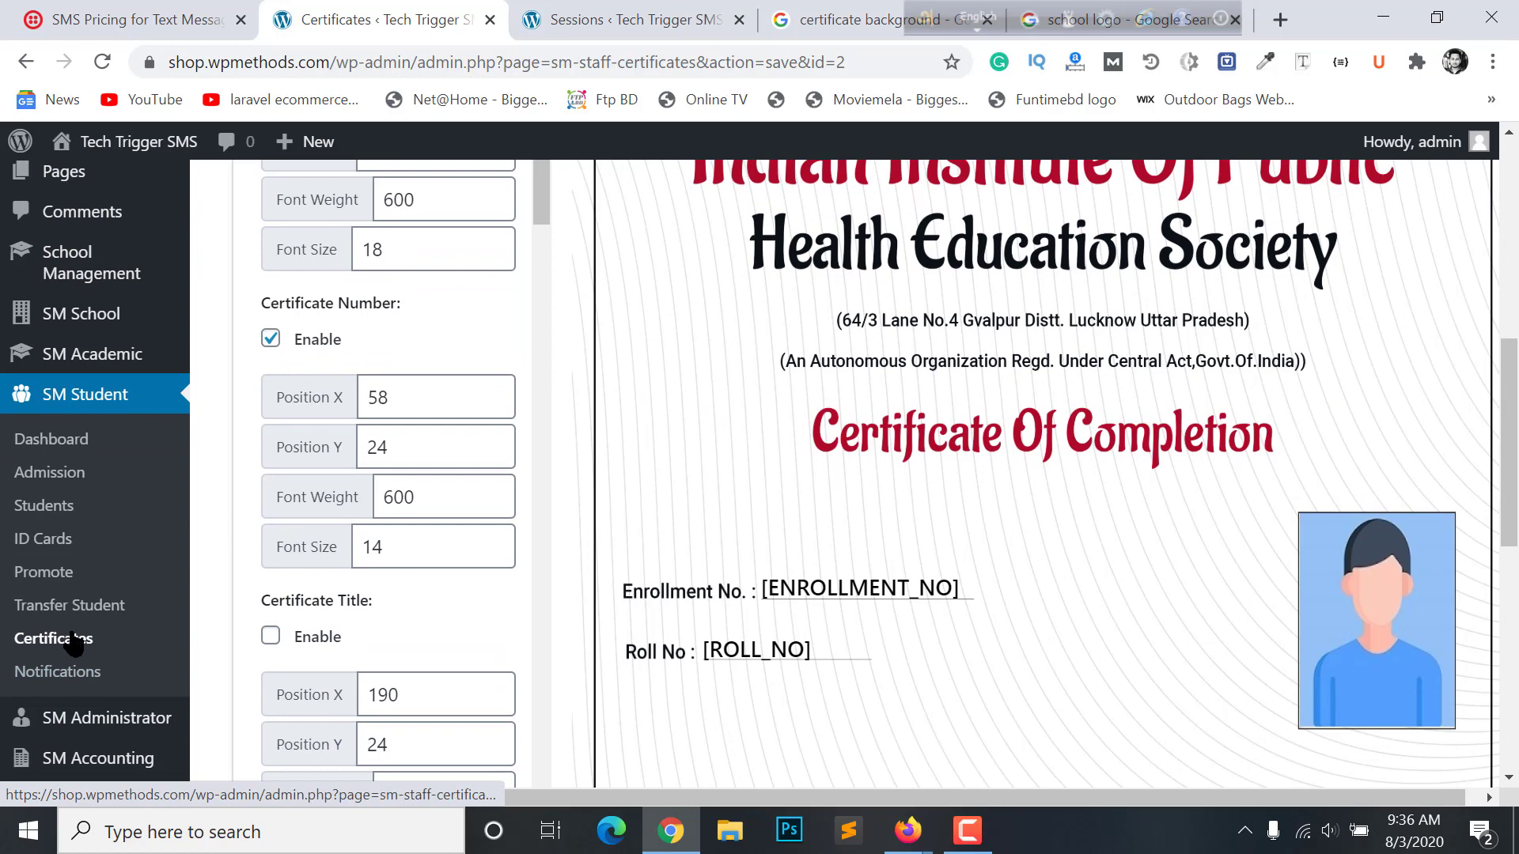
Step: Go back to the certificates list and open the distribution form for the Class One Certificate
left_click(73, 643)
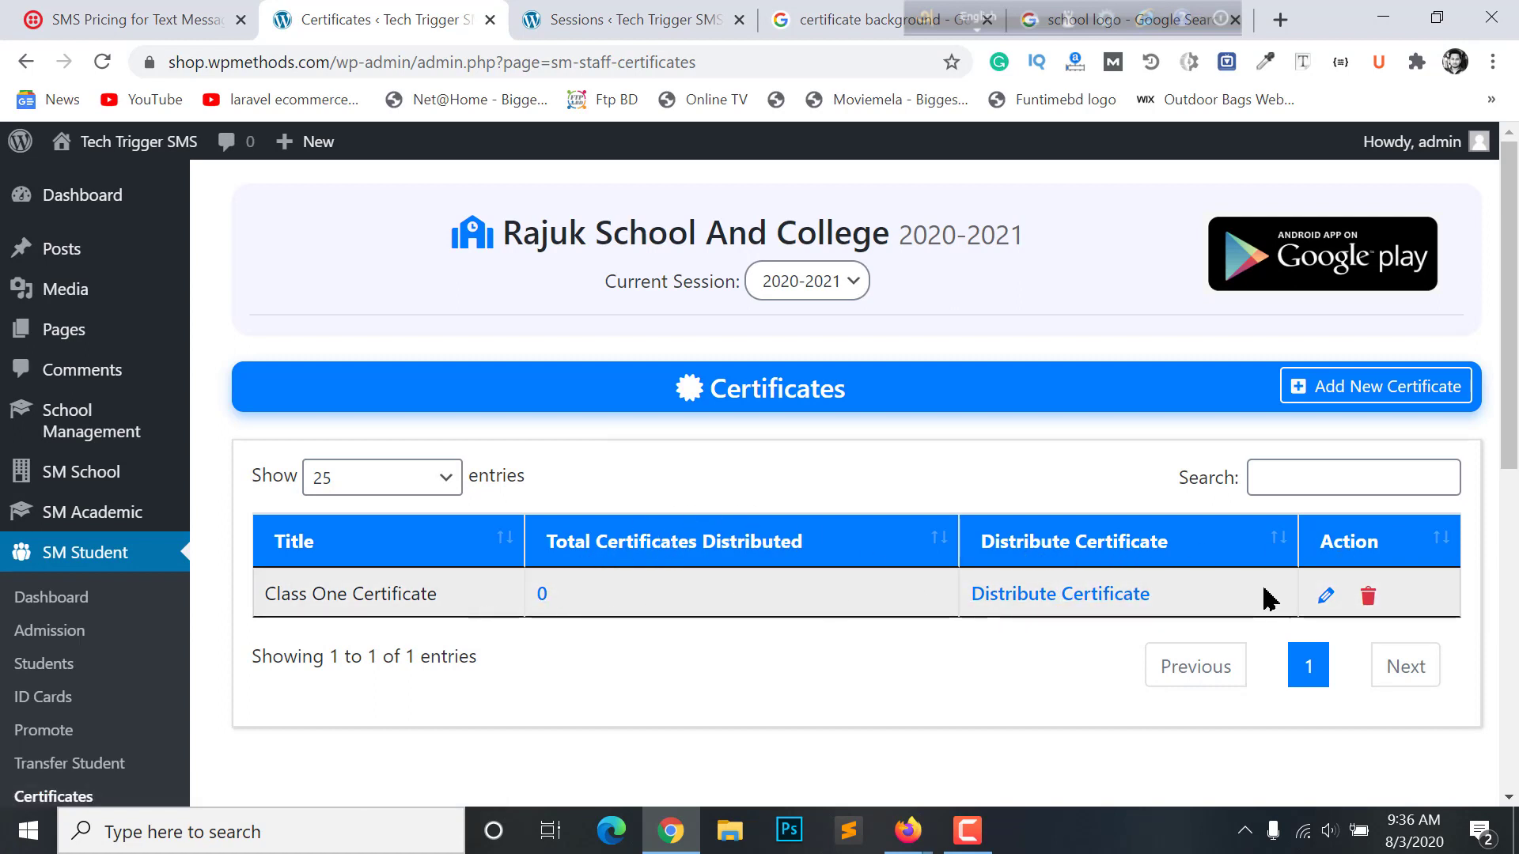
left_click(1068, 597)
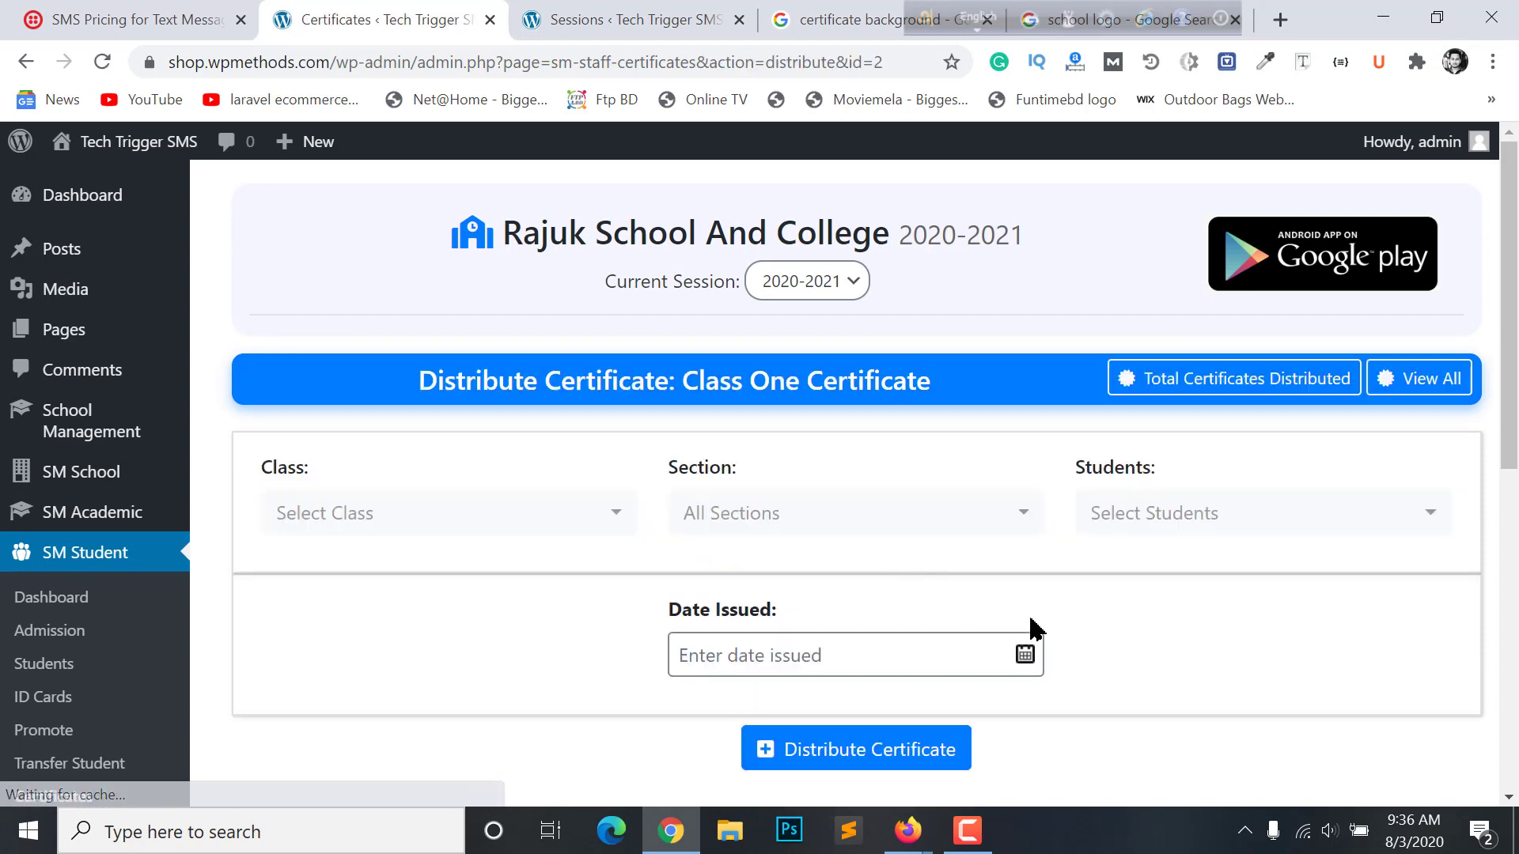
scroll(396, 353, "down", 2)
Step: Choose class 1st, section A and Student1 as the recipient of the certificate
left_click(400, 353)
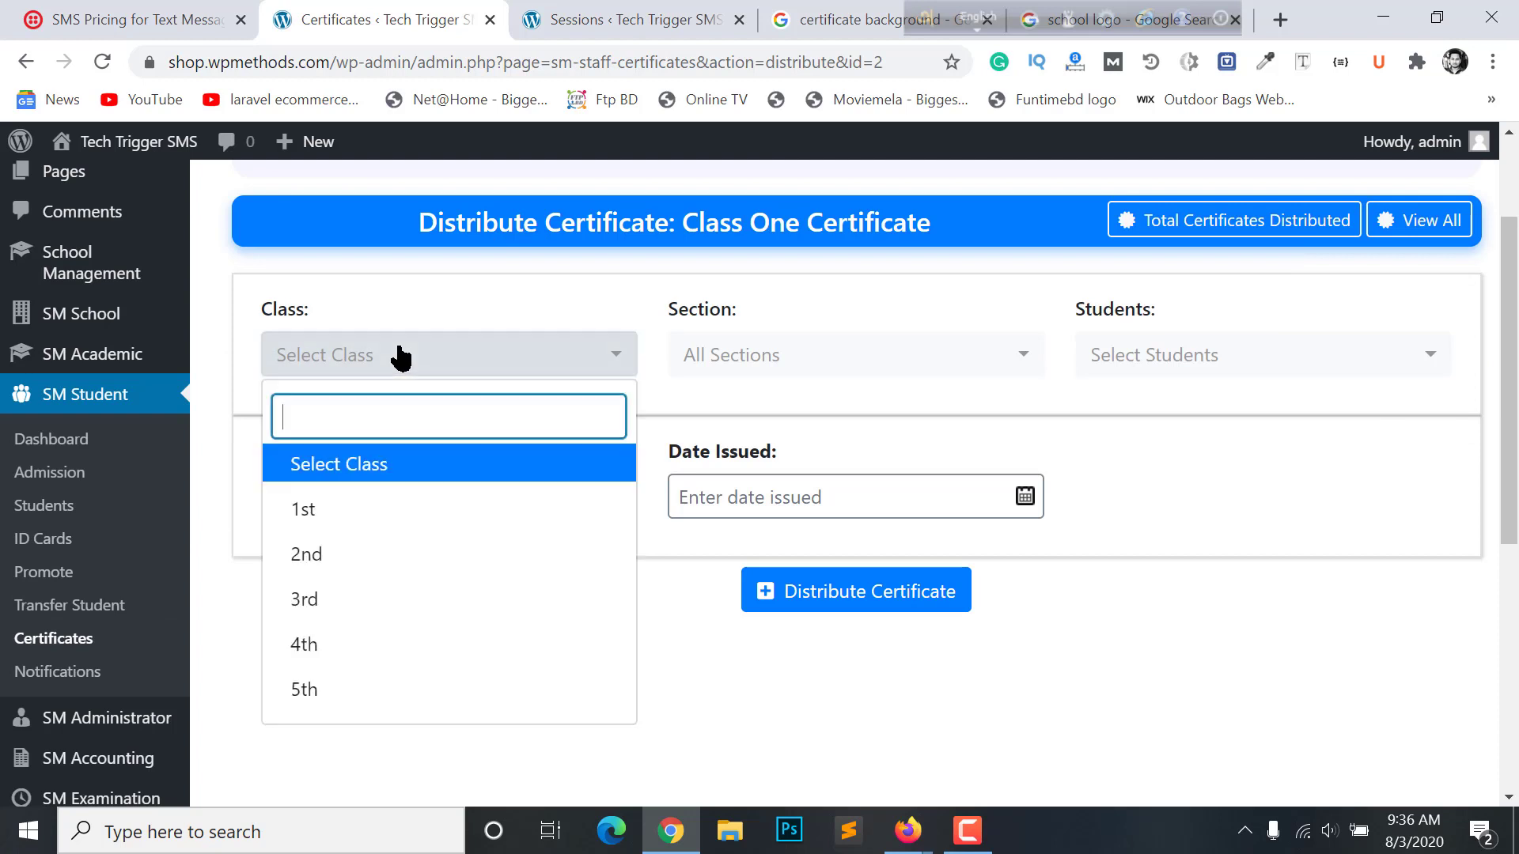
left_click(333, 511)
left_click(728, 364)
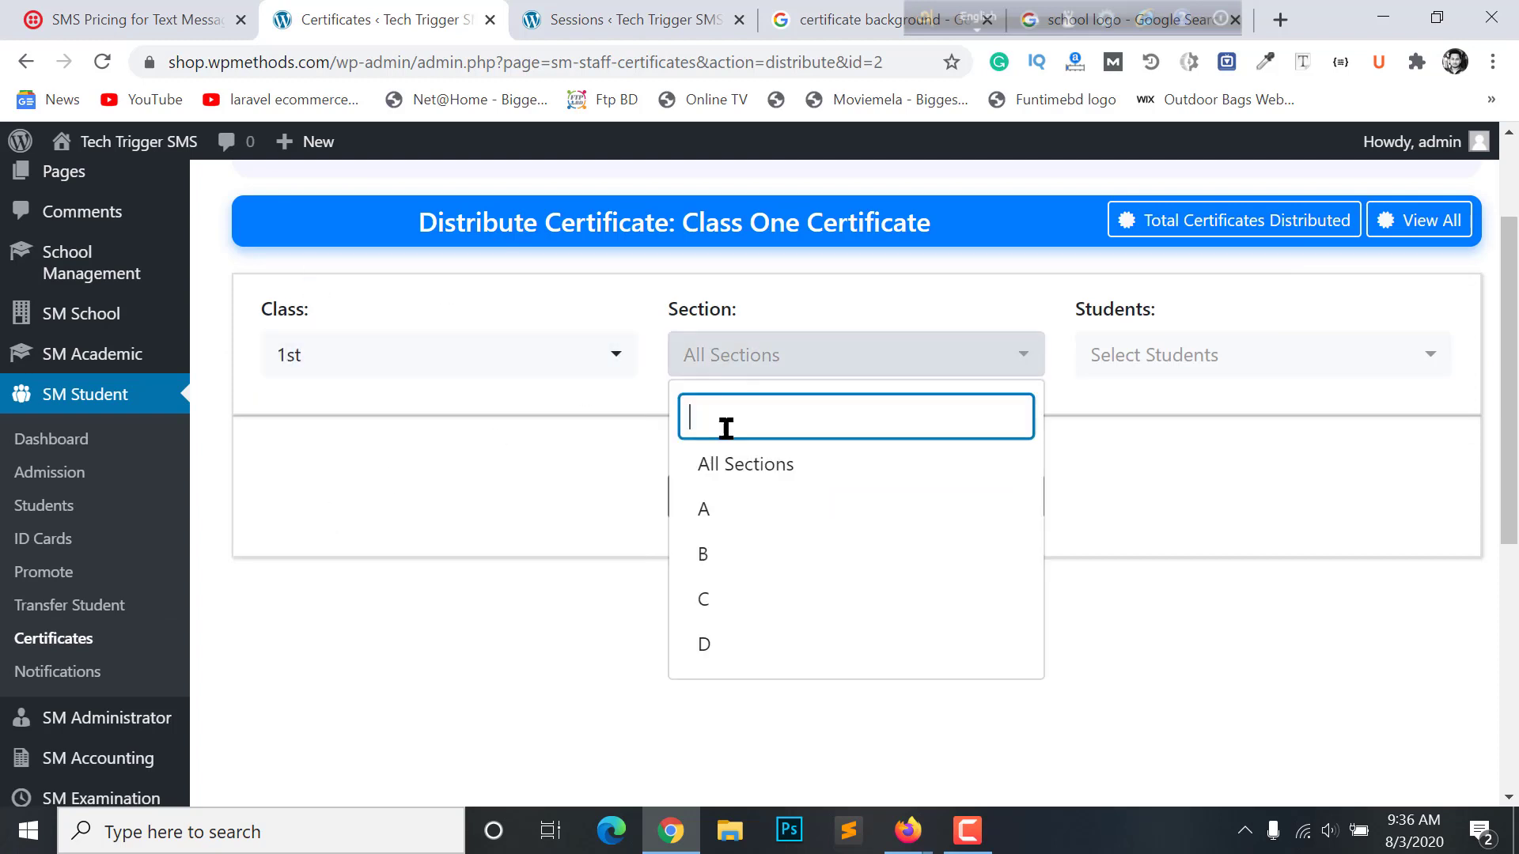
left_click(723, 512)
left_click(1133, 360)
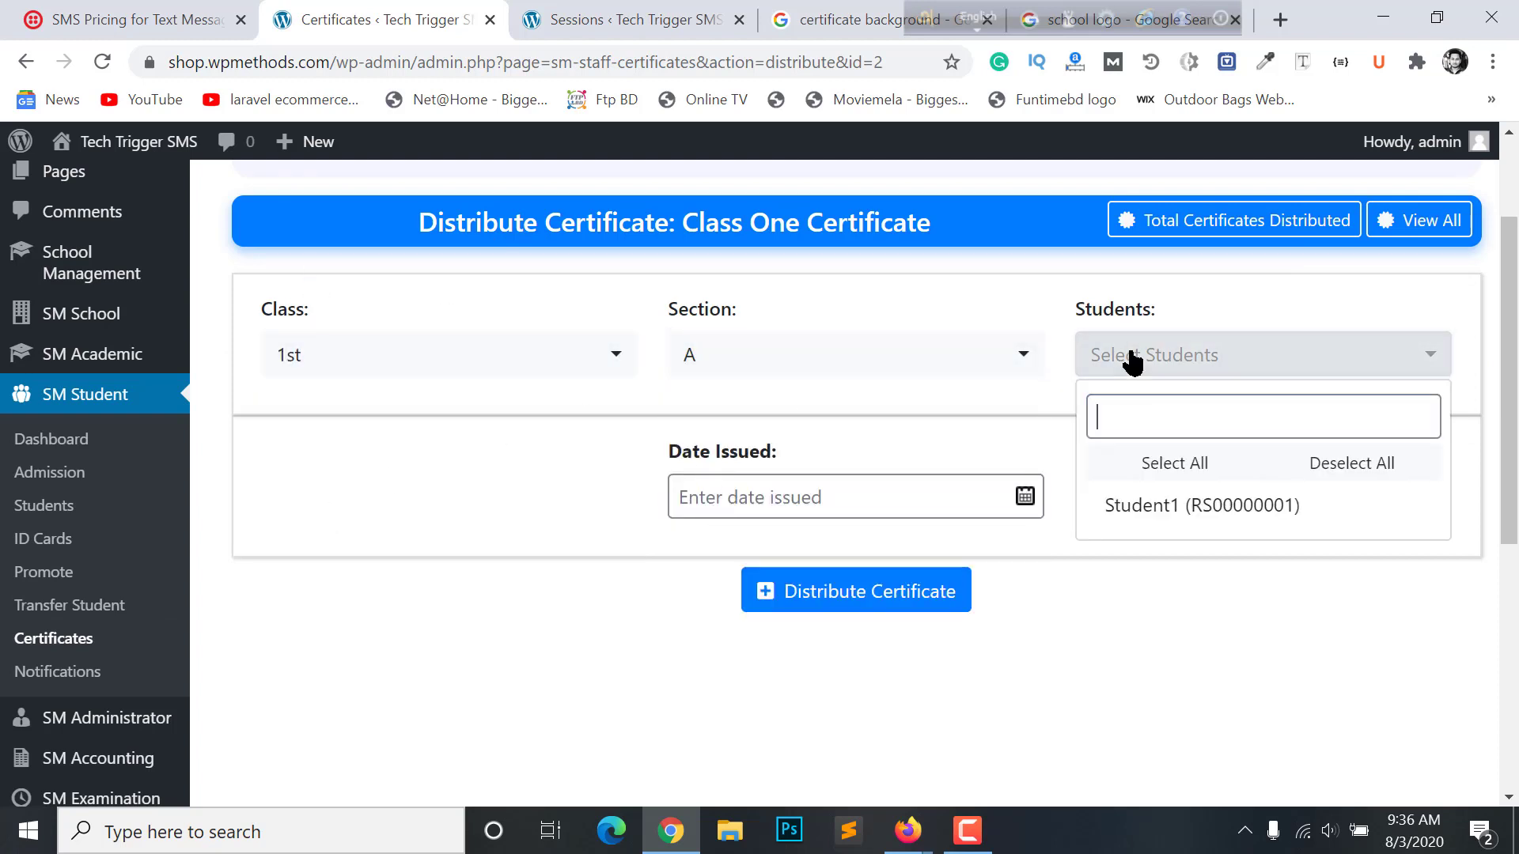
left_click(1164, 514)
left_click(1131, 364)
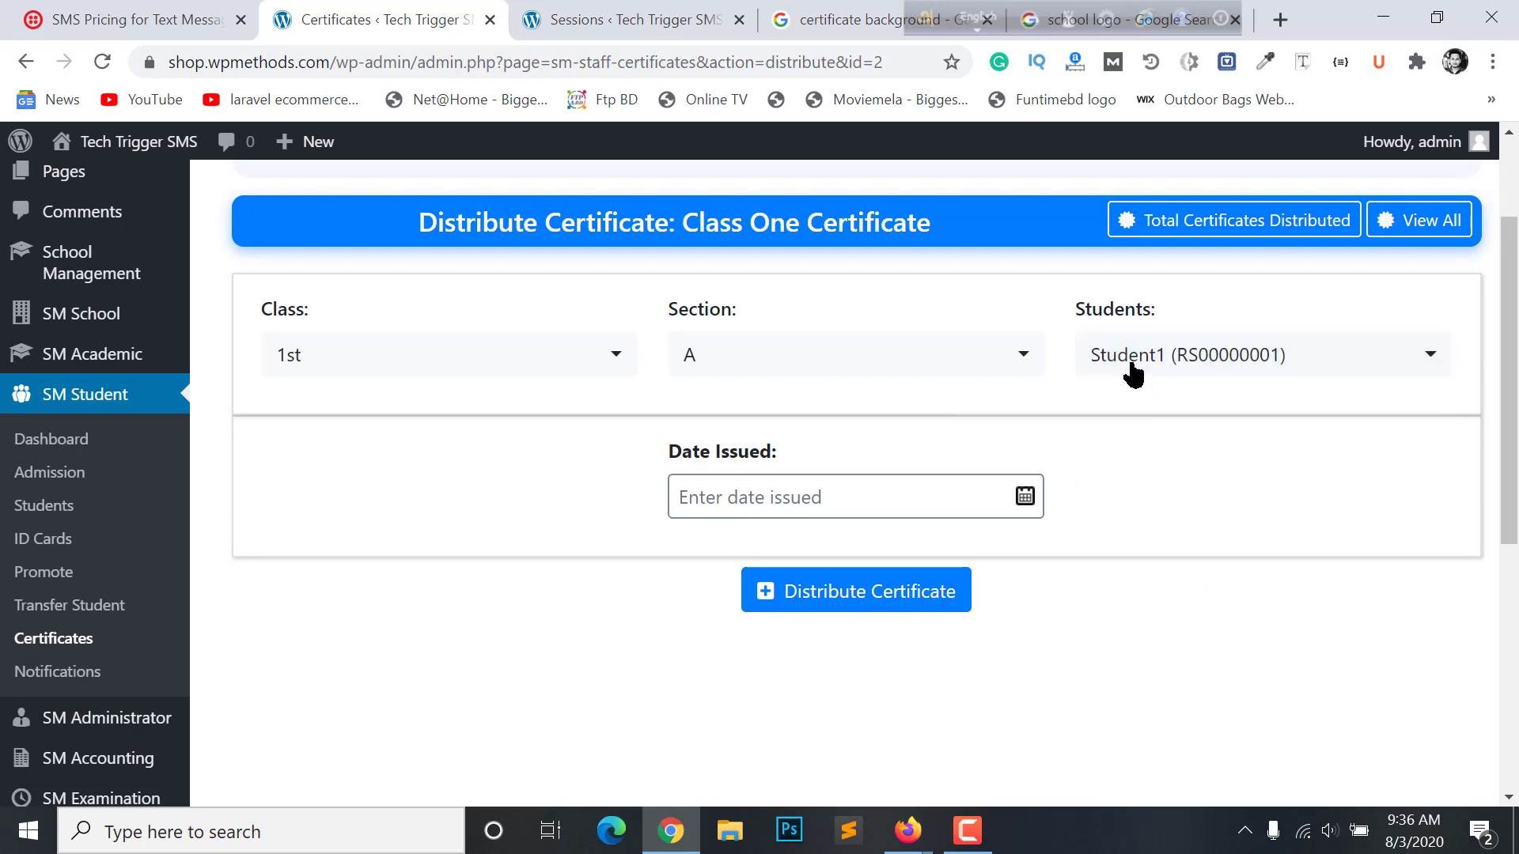
Step: Set the issue date to 30-08-2020 and distribute the certificate
left_click(716, 500)
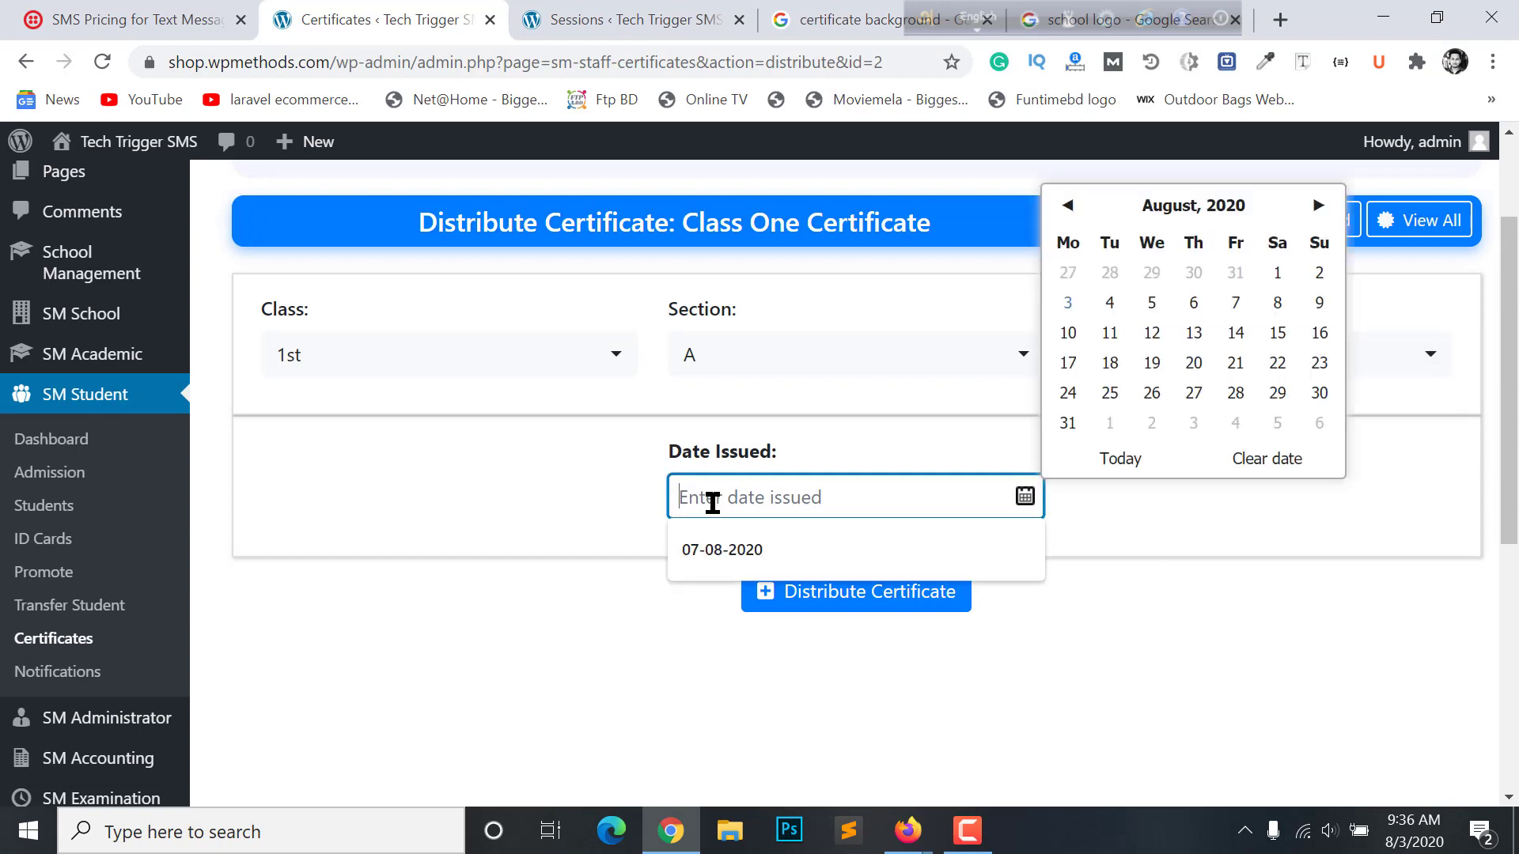
left_click(605, 504)
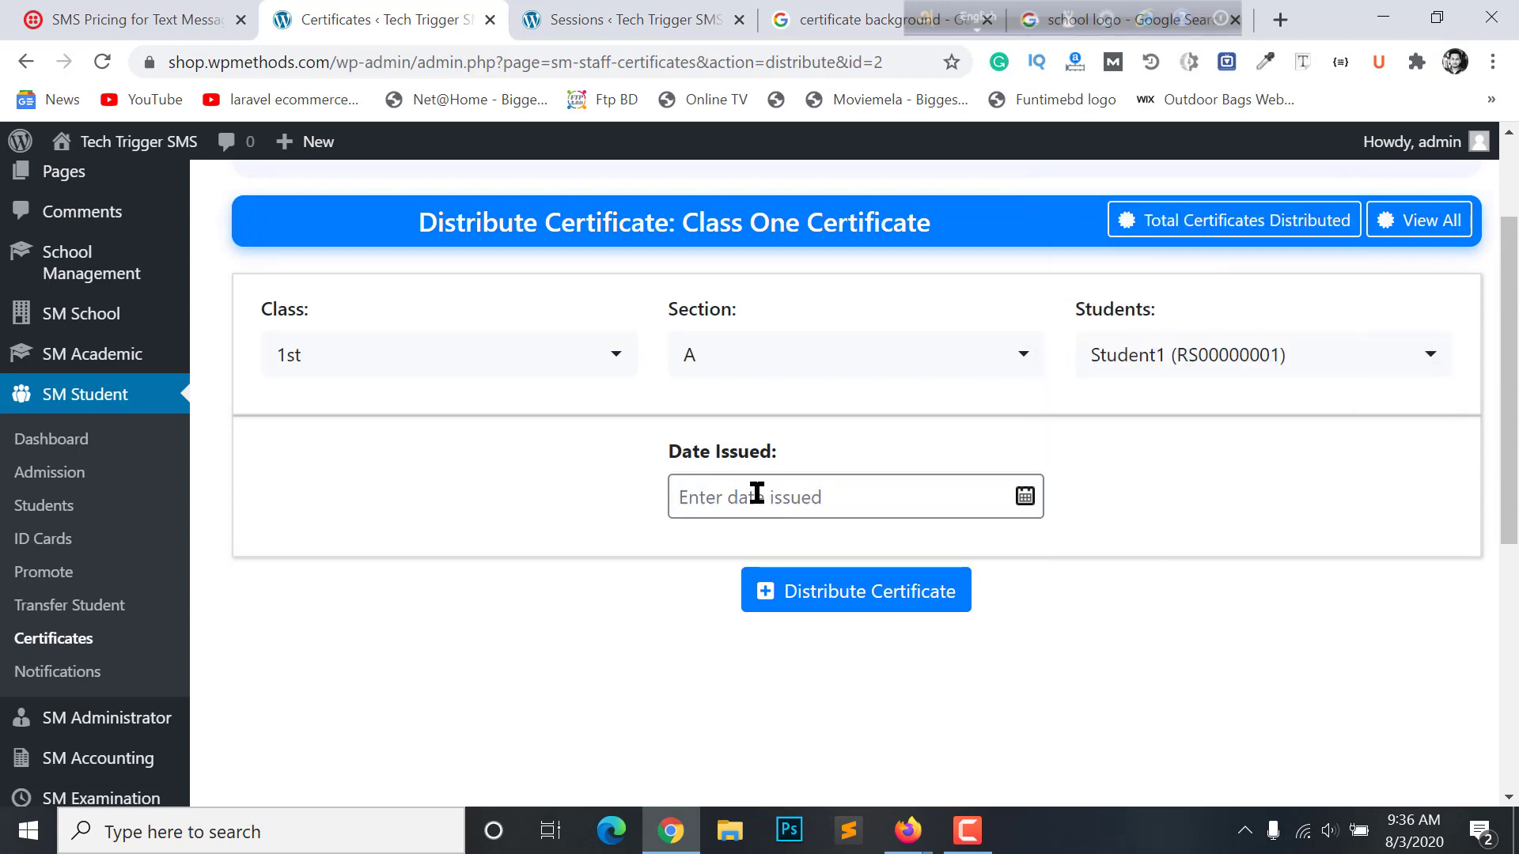
left_click(757, 494)
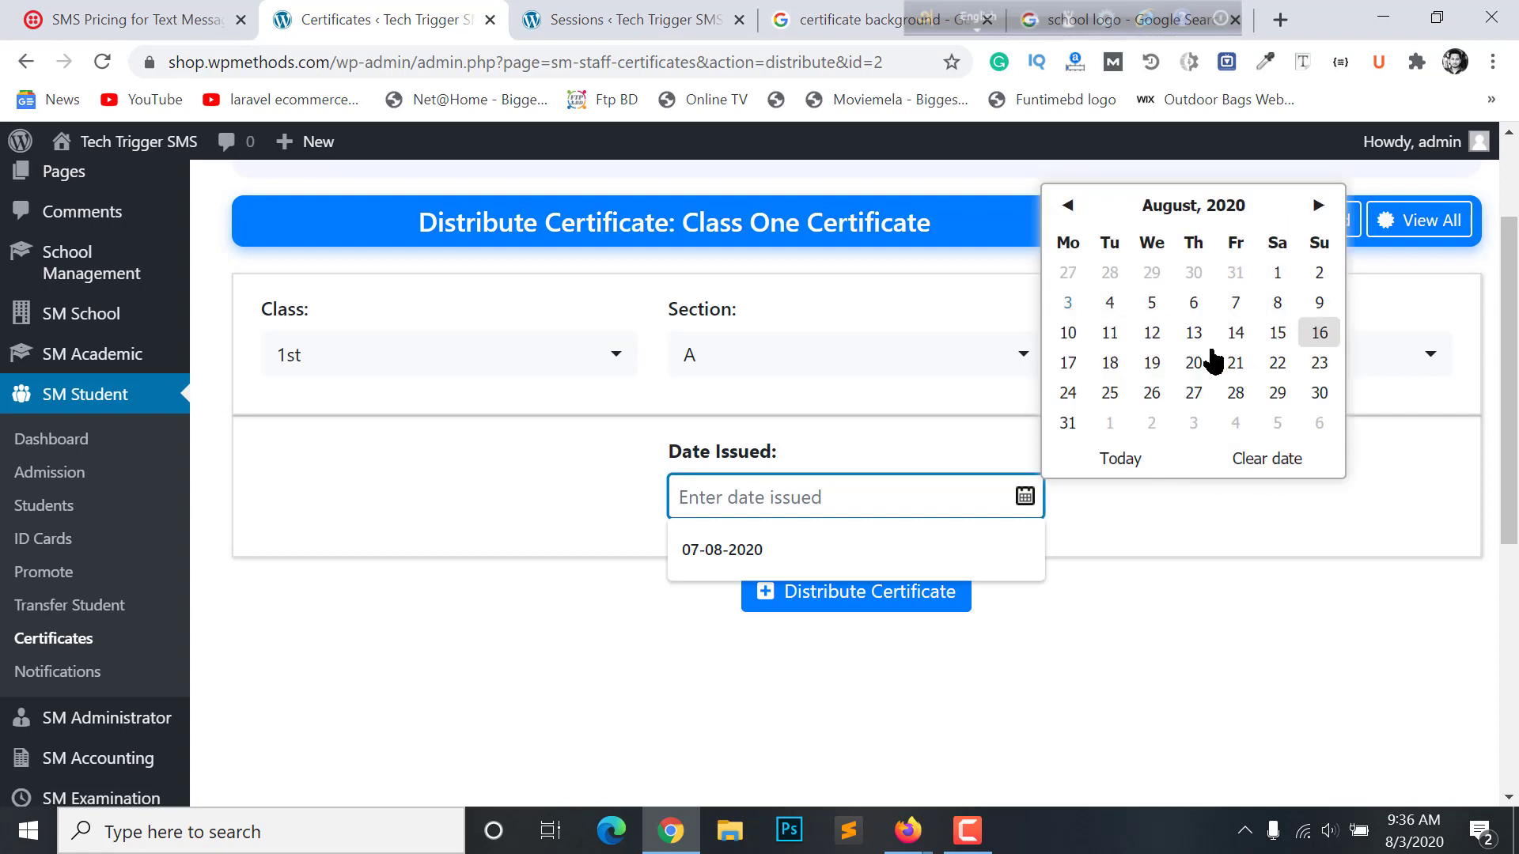
left_click(1319, 396)
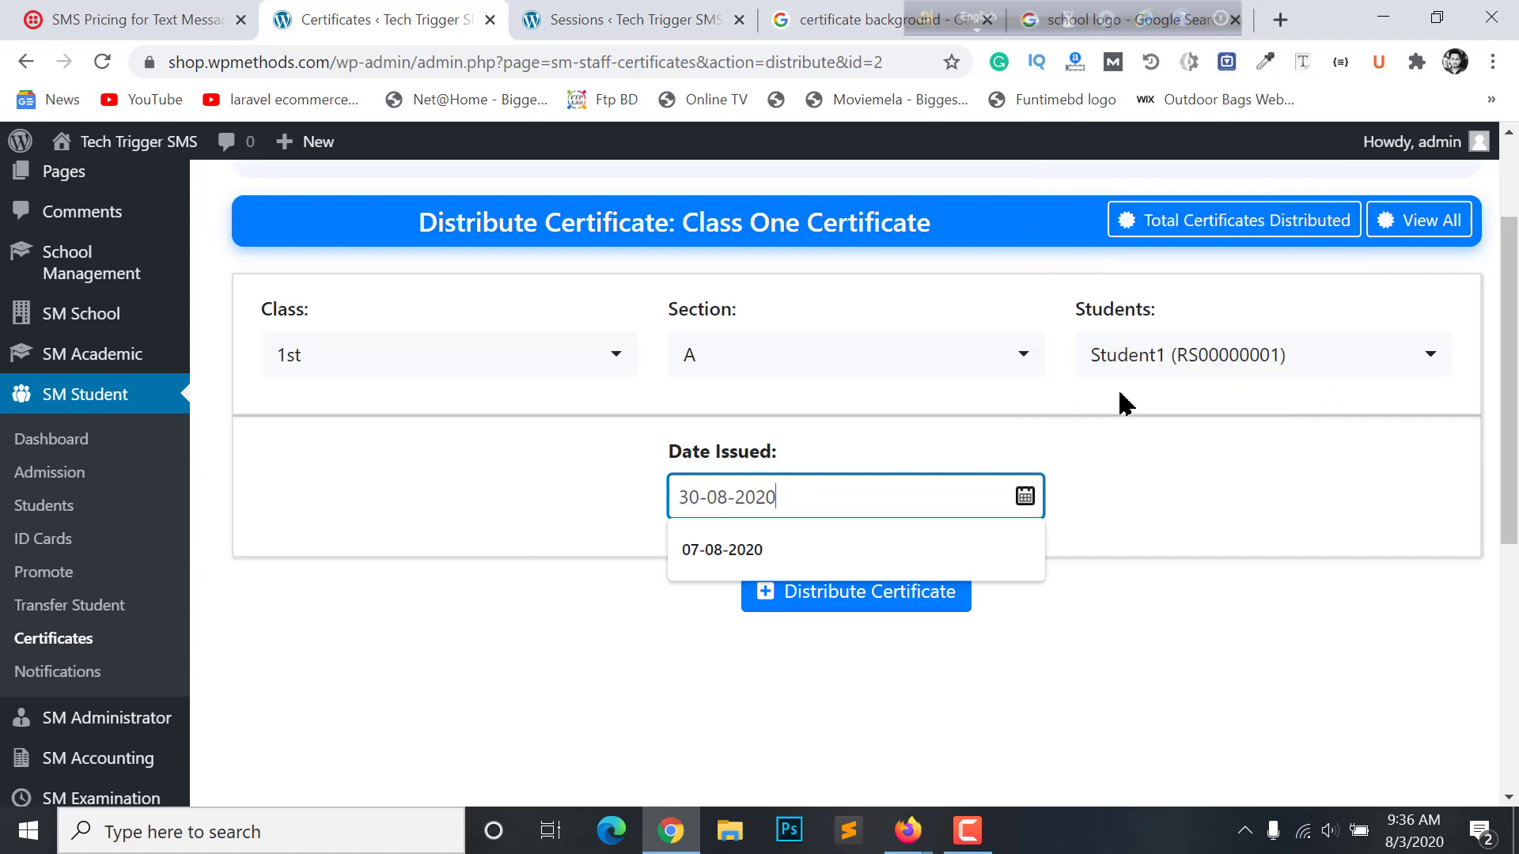
left_click(852, 593)
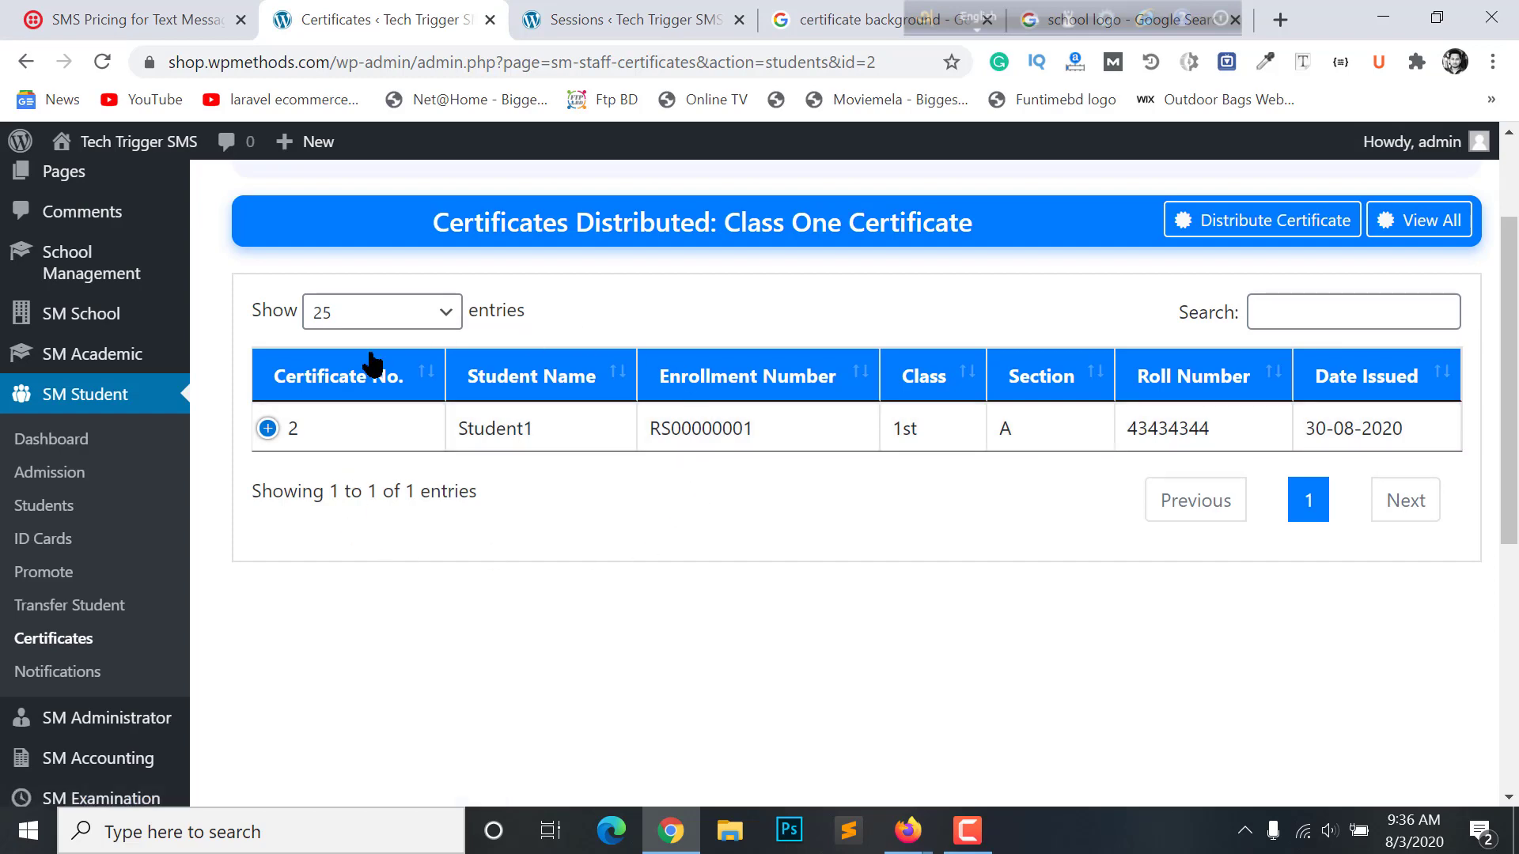
Step: Expand Student1's entry in the distributed certificates list and open the student's certificate
scroll(289, 308, "up", 2)
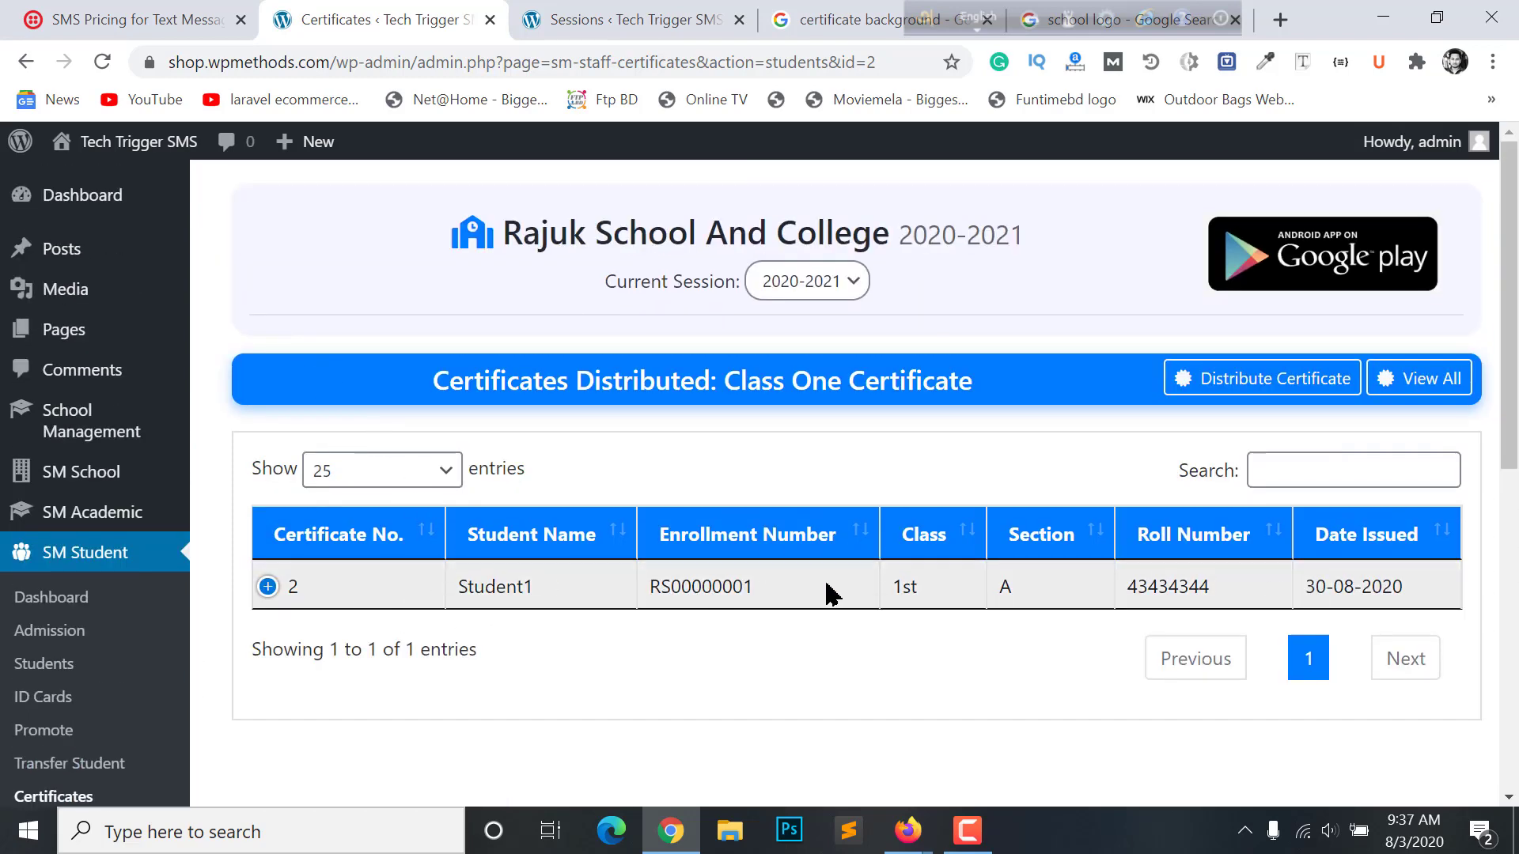
scroll(685, 610, "down", 2)
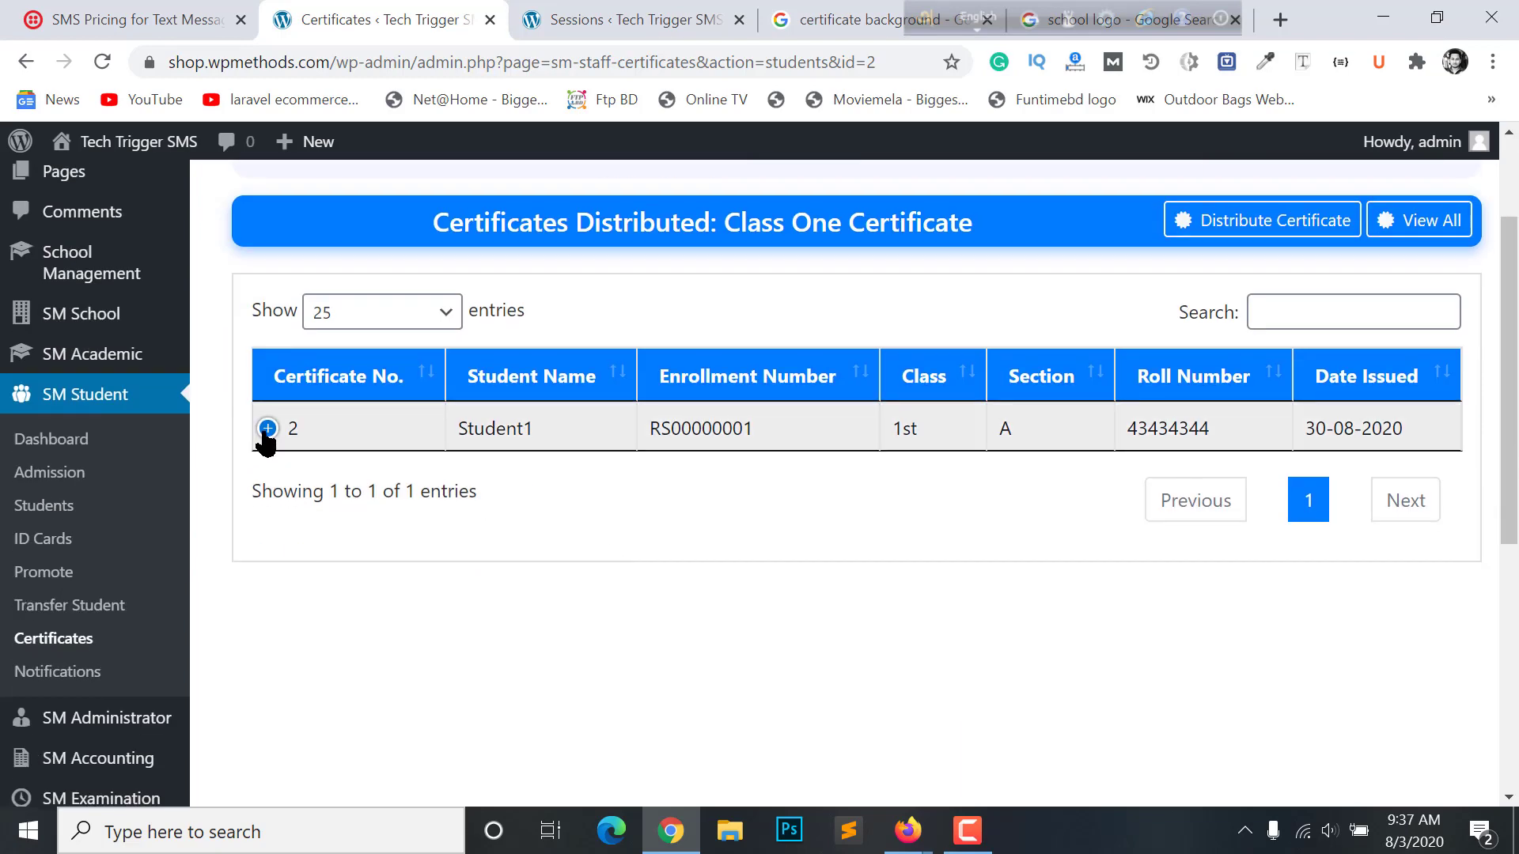
left_click(267, 428)
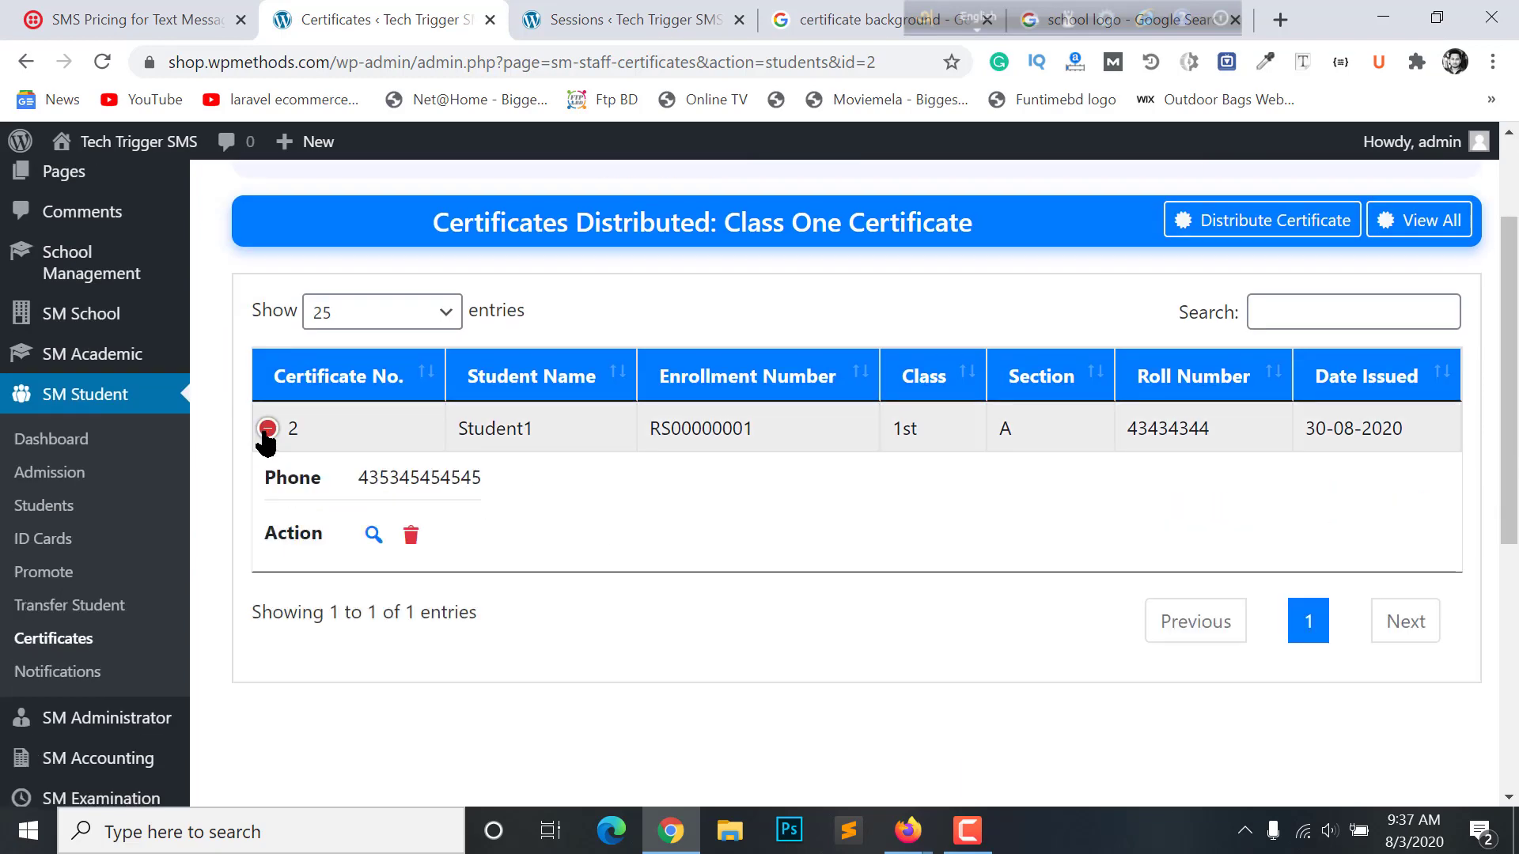
left_click(372, 535)
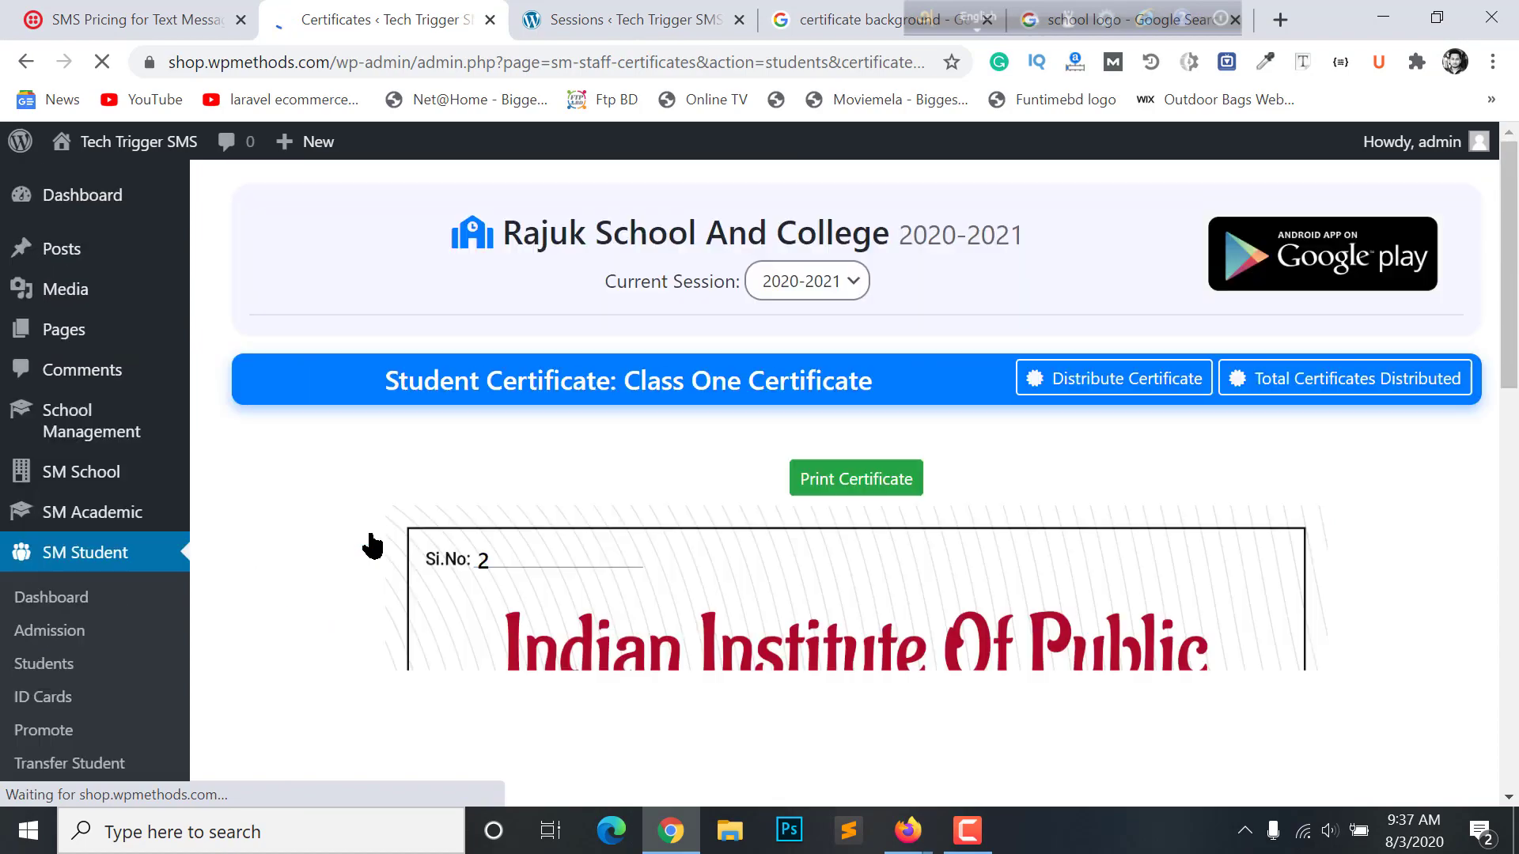
Step: Examine Student1's certificate, including the certificate, enrollment and roll numbers, photo, name, class, session dates and principal signature line
scroll(564, 536, "down", 12)
scroll(563, 536, "up", 4)
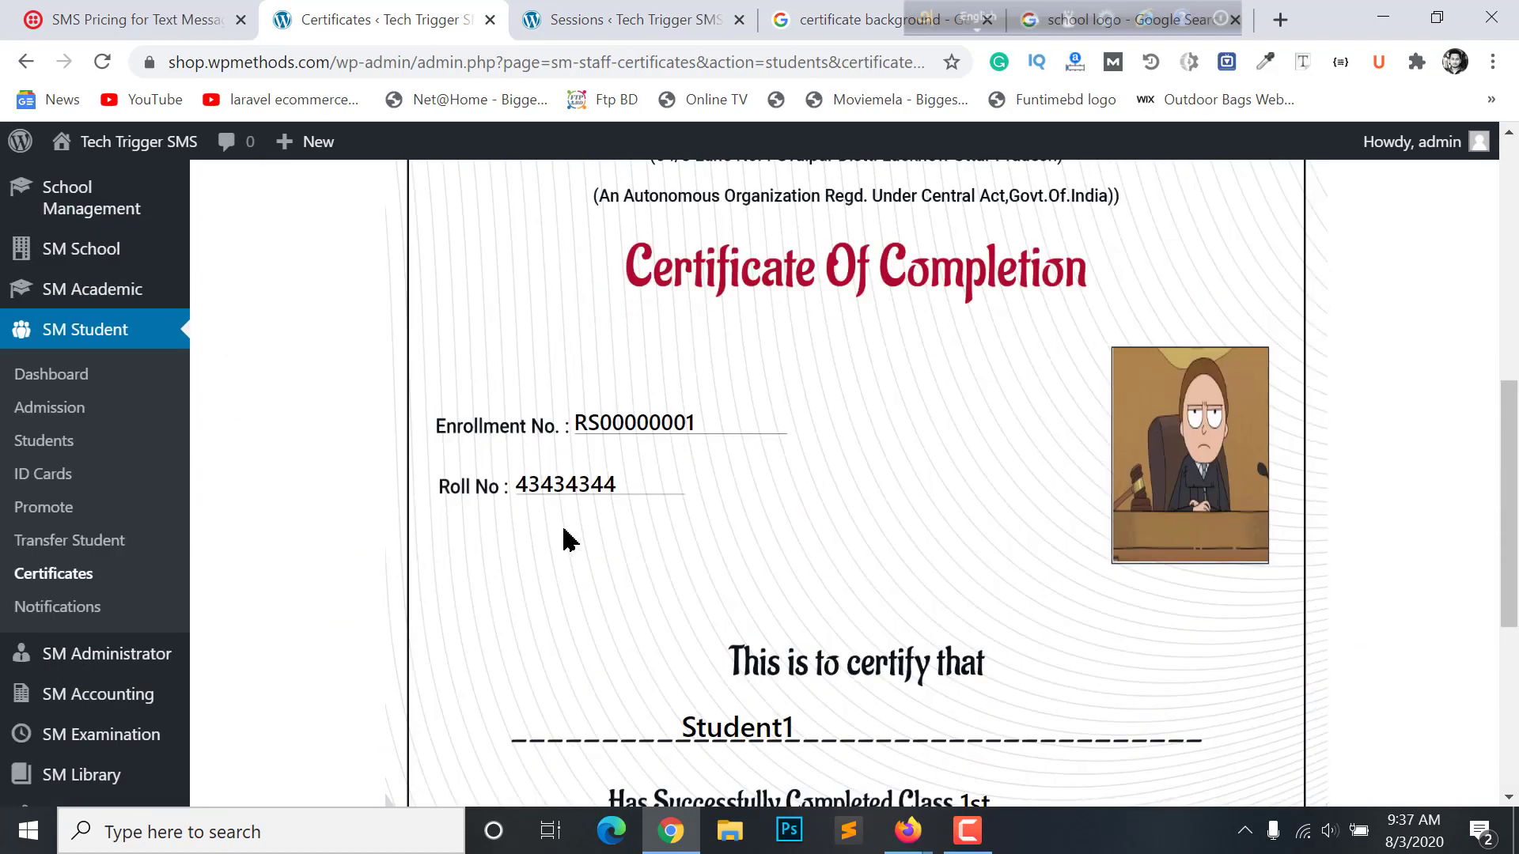
scroll(633, 506, "up", 7)
scroll(892, 471, "down", 11)
scroll(1187, 479, "up", 4)
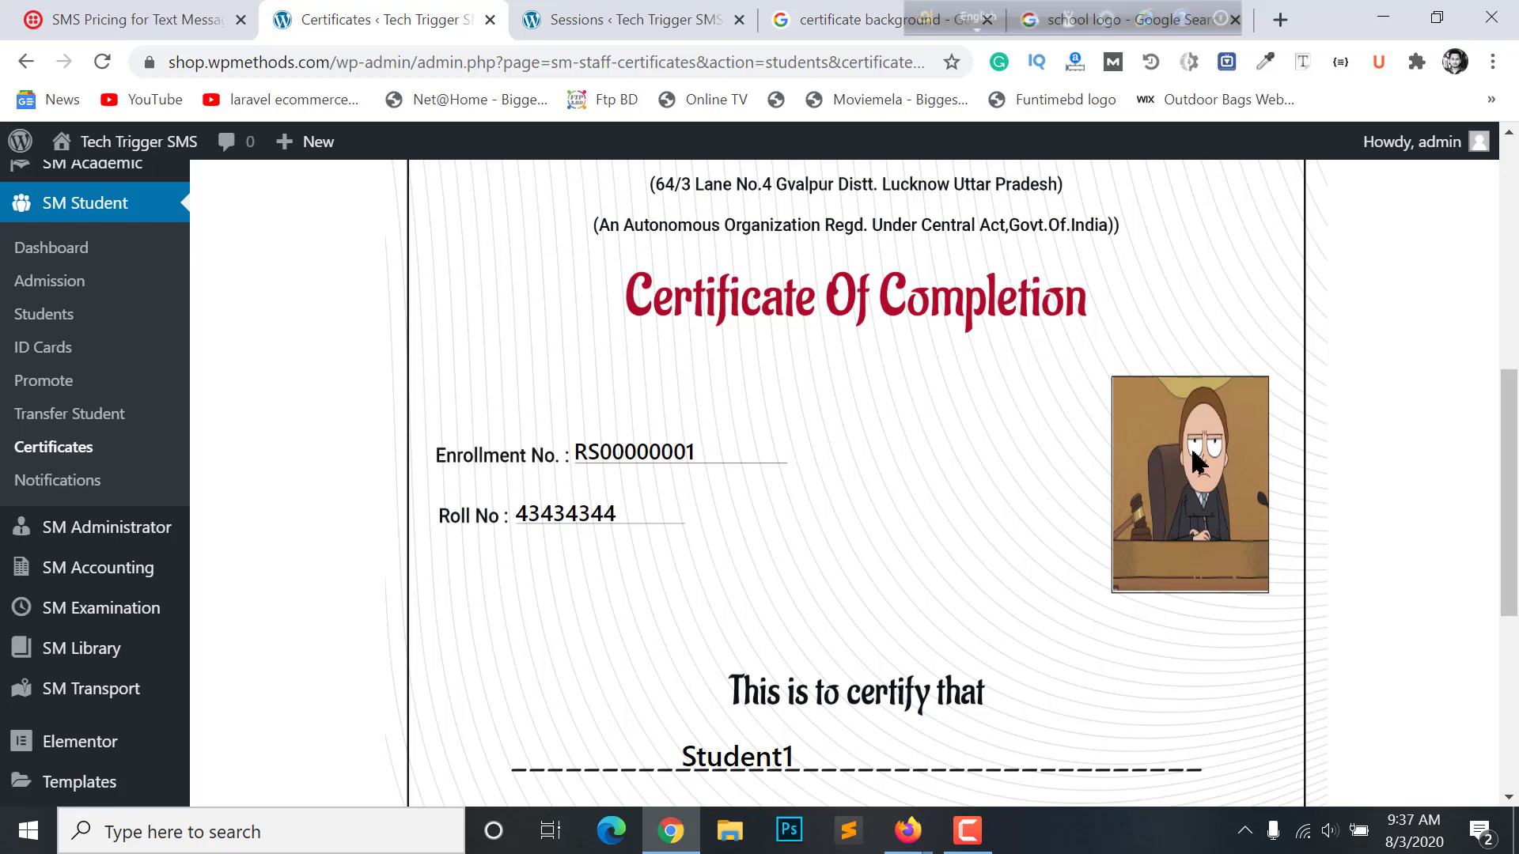
scroll(1195, 459, "down", 2)
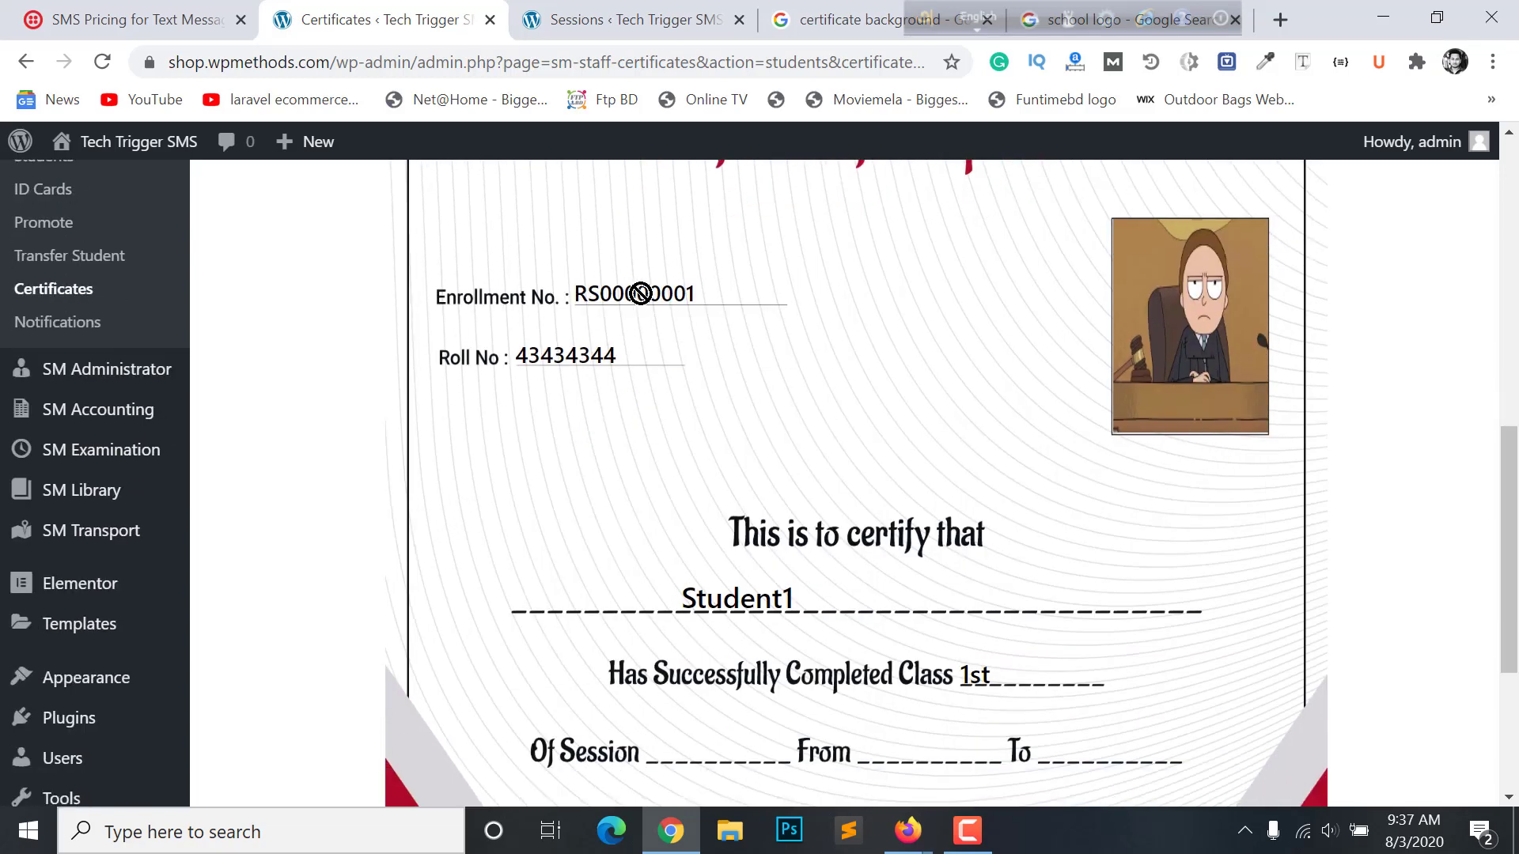
scroll(607, 363, "down", 4)
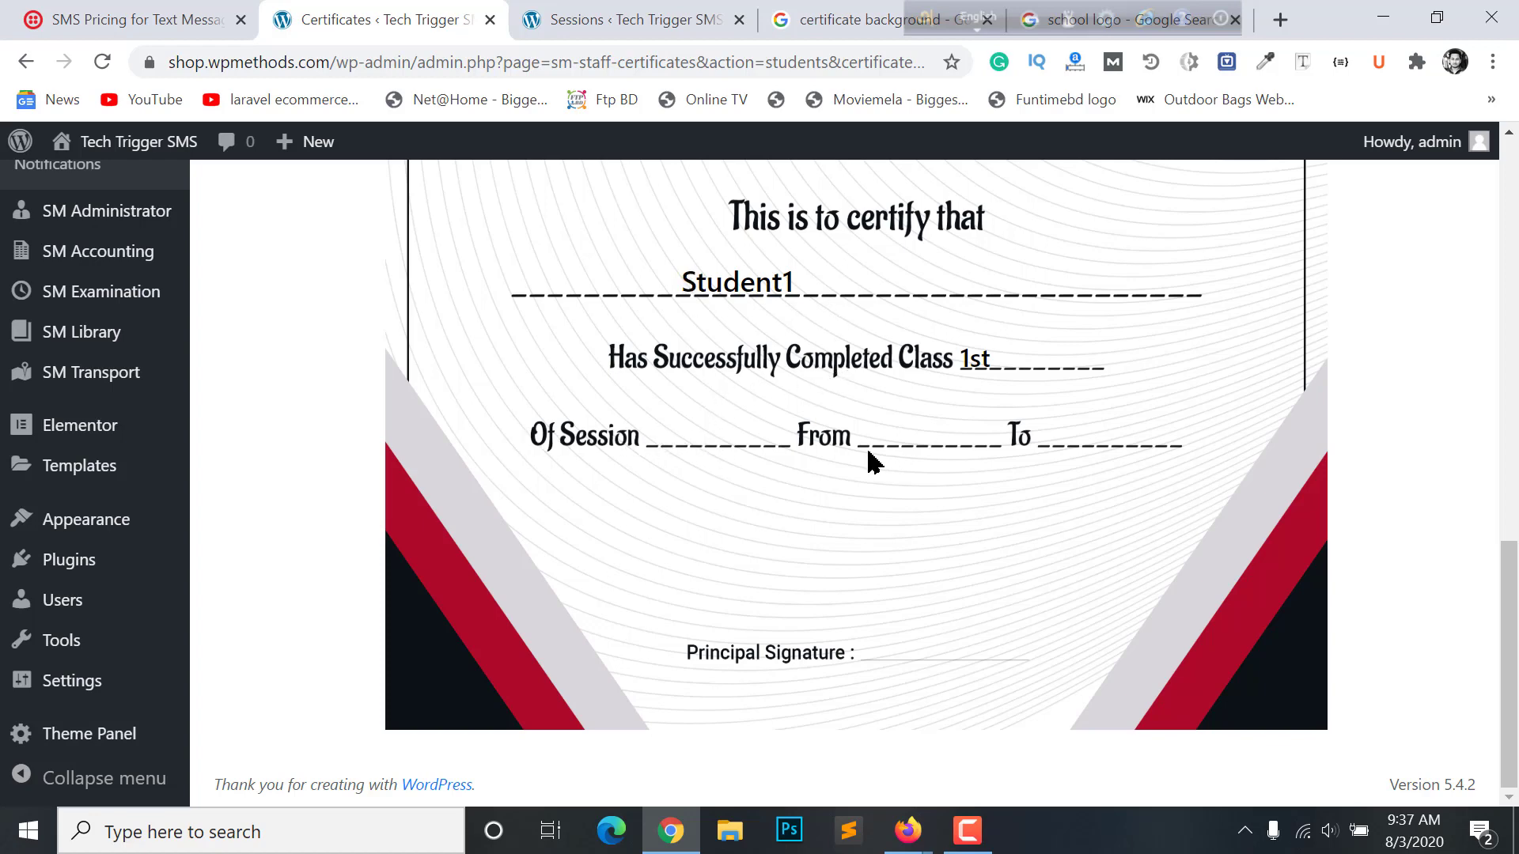
scroll(677, 457, "up", 2)
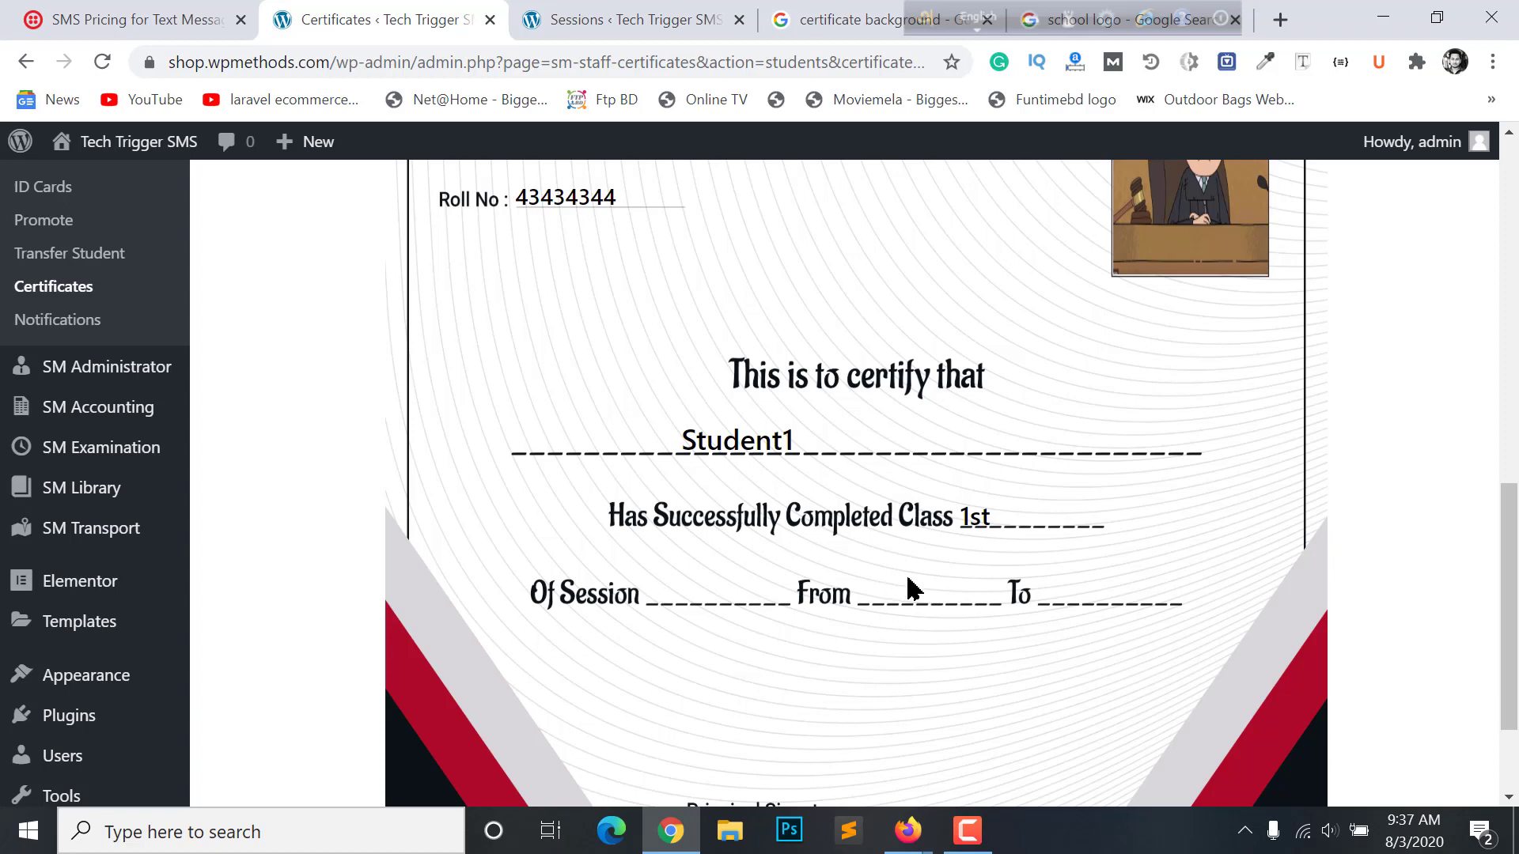
scroll(914, 589, "down", 2)
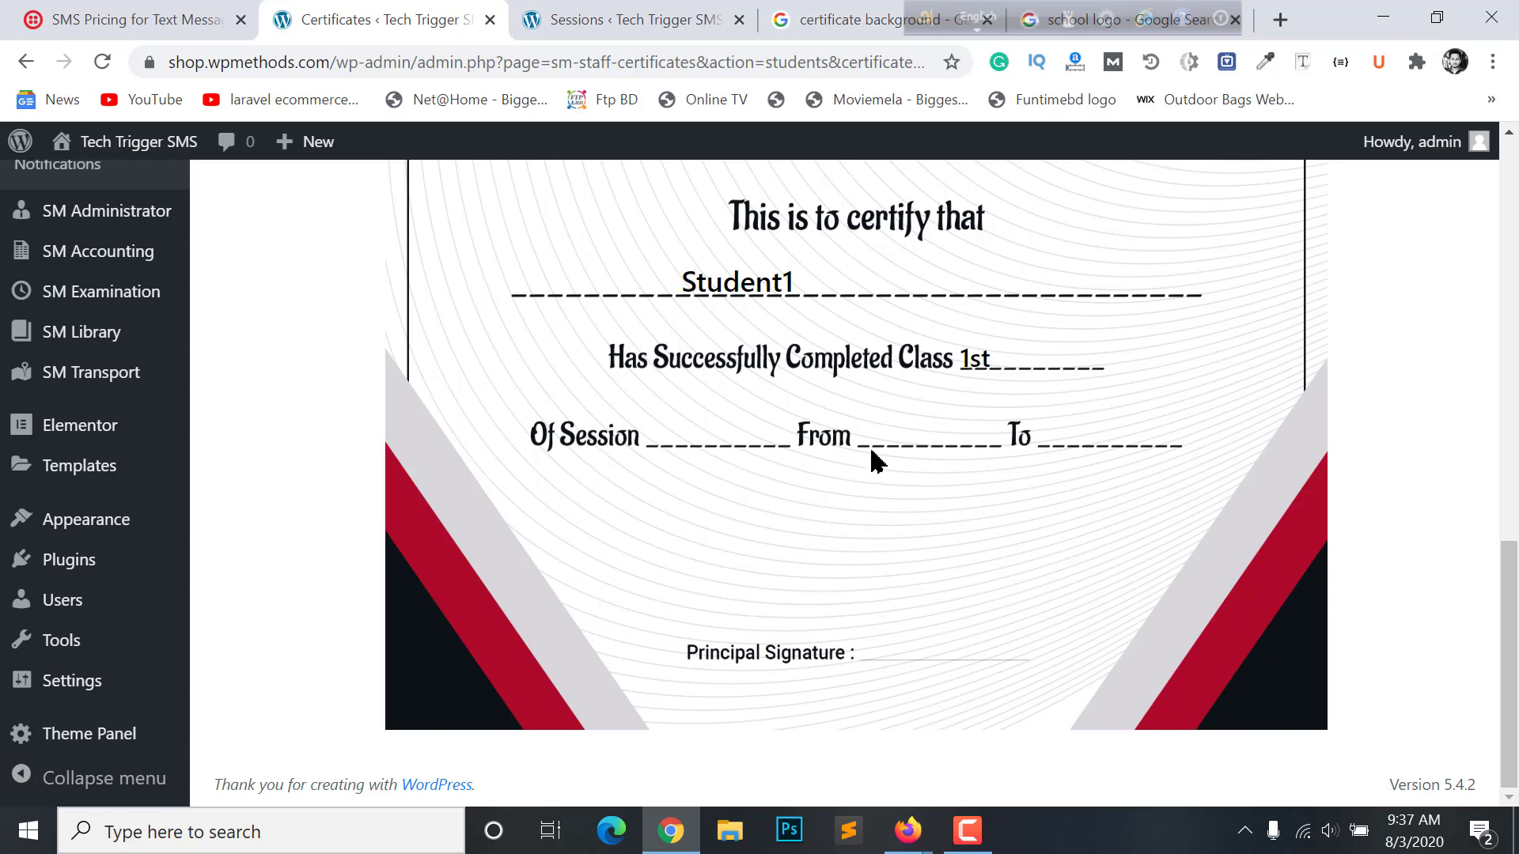
Step: Check the class and session lines, signature area and header of Student1's certificate
scroll(716, 478, "up", 2)
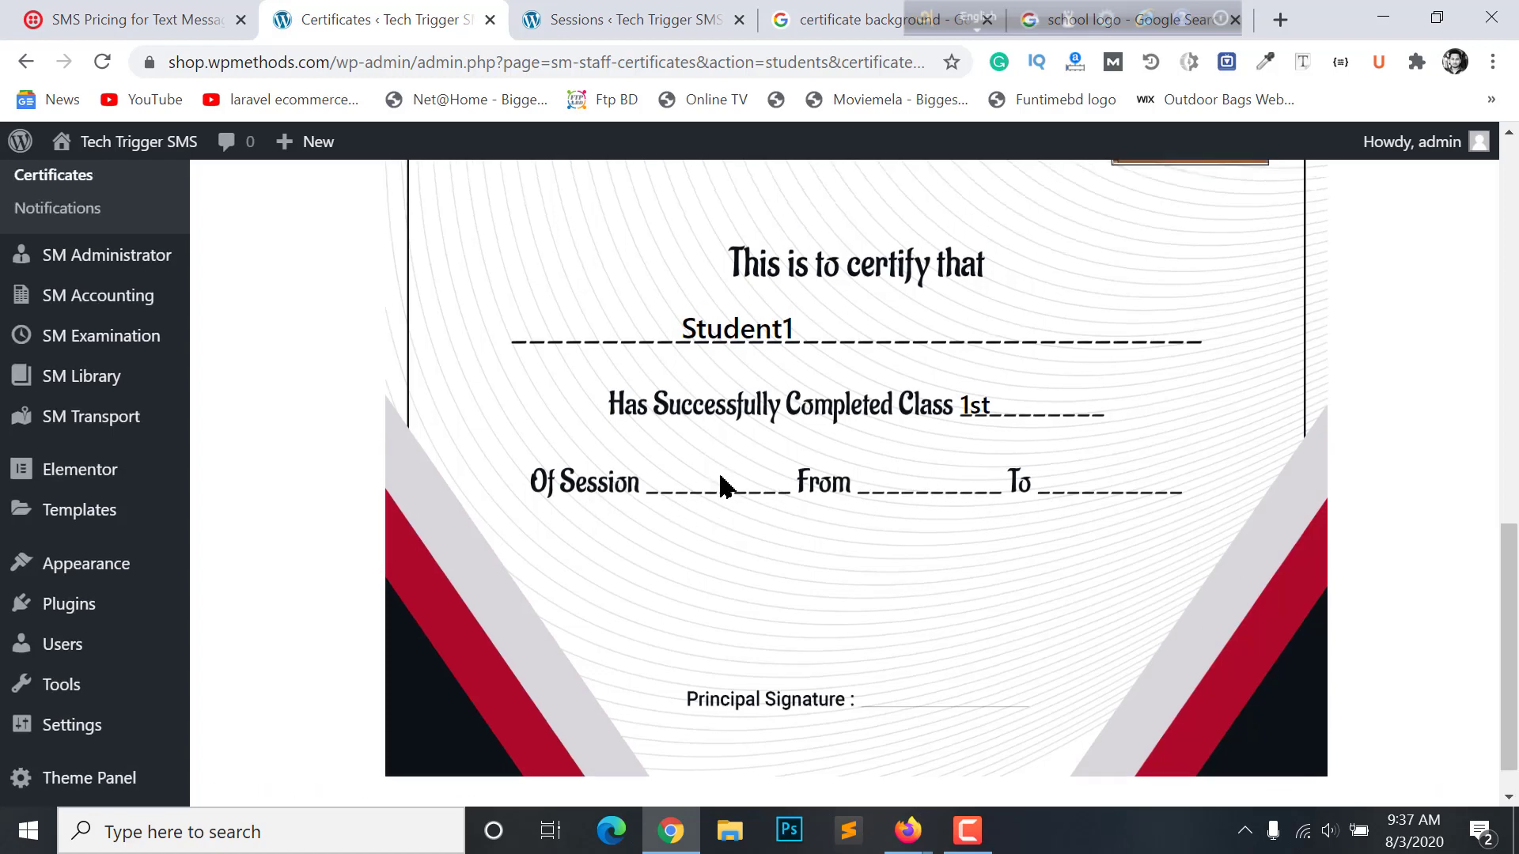
scroll(934, 524, "down", 2)
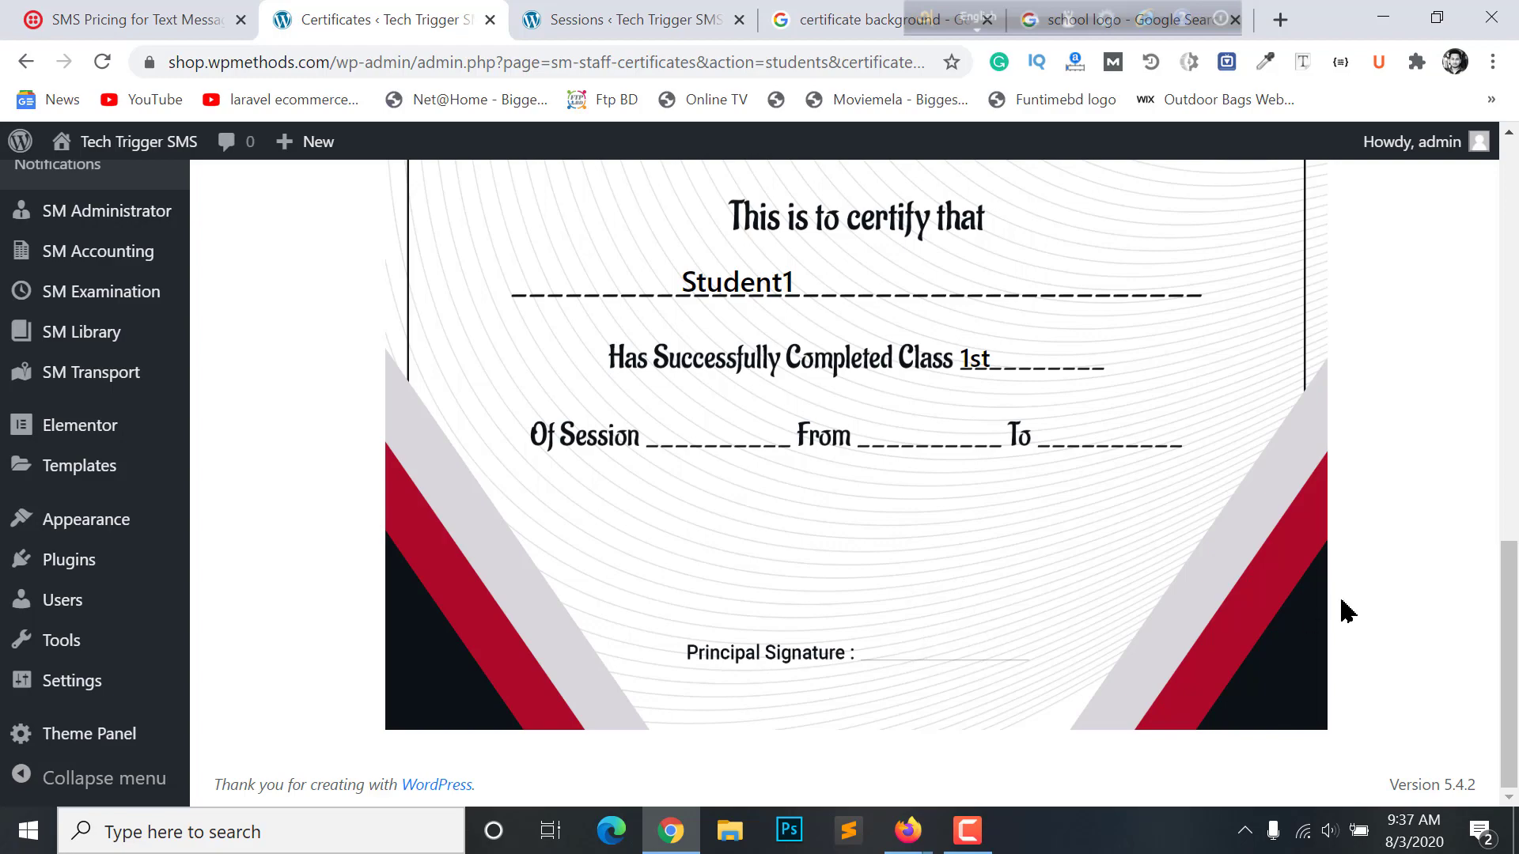
scroll(916, 593, "up", 15)
scroll(918, 590, "down", 5)
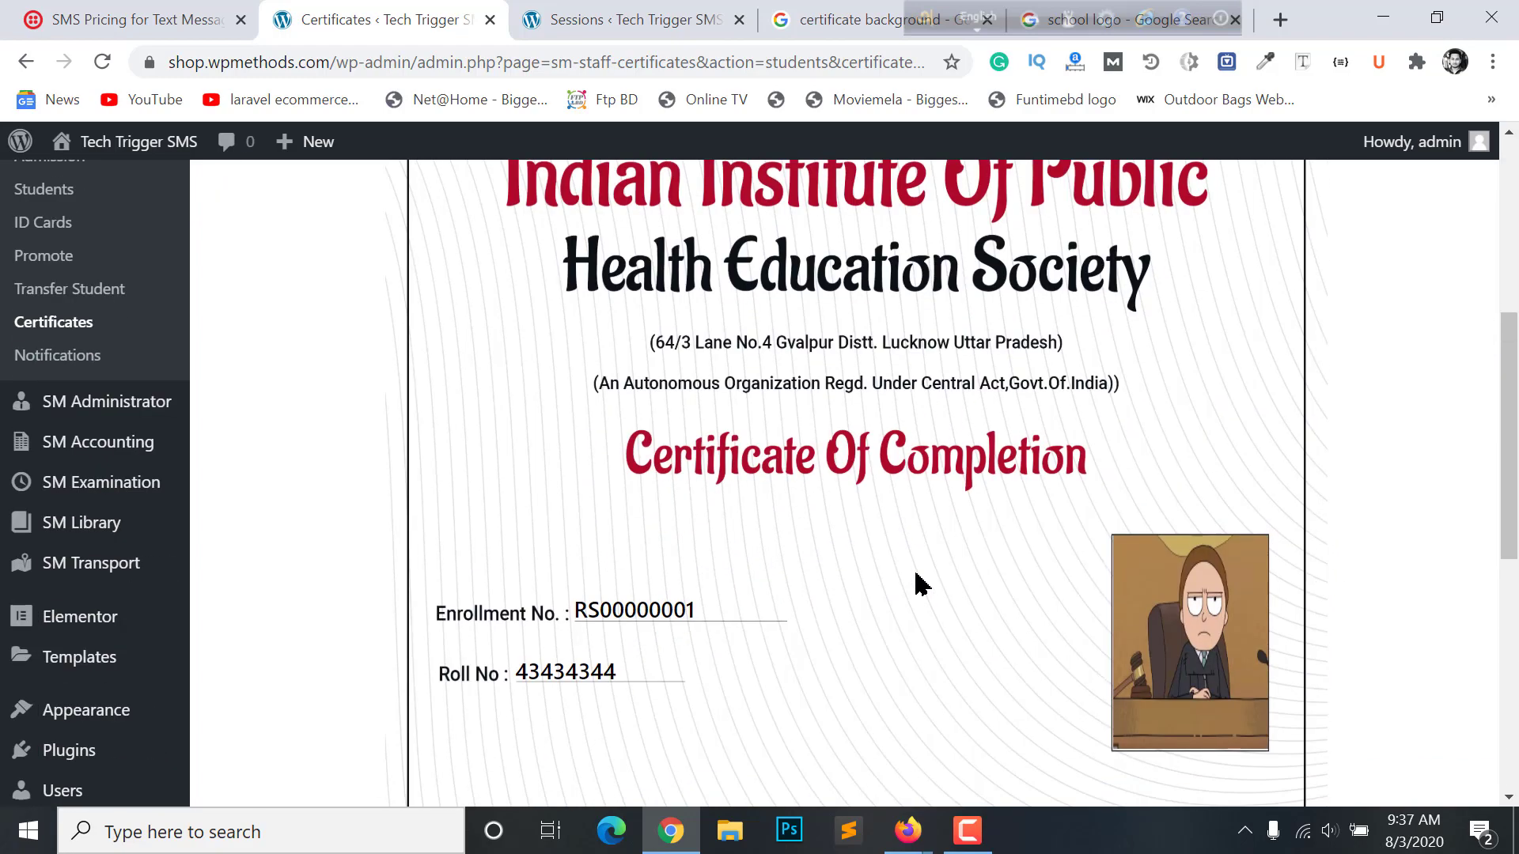
Step: Switch to the student's login page in Firefox and locate the Certificates section in the student menu
left_click(909, 829)
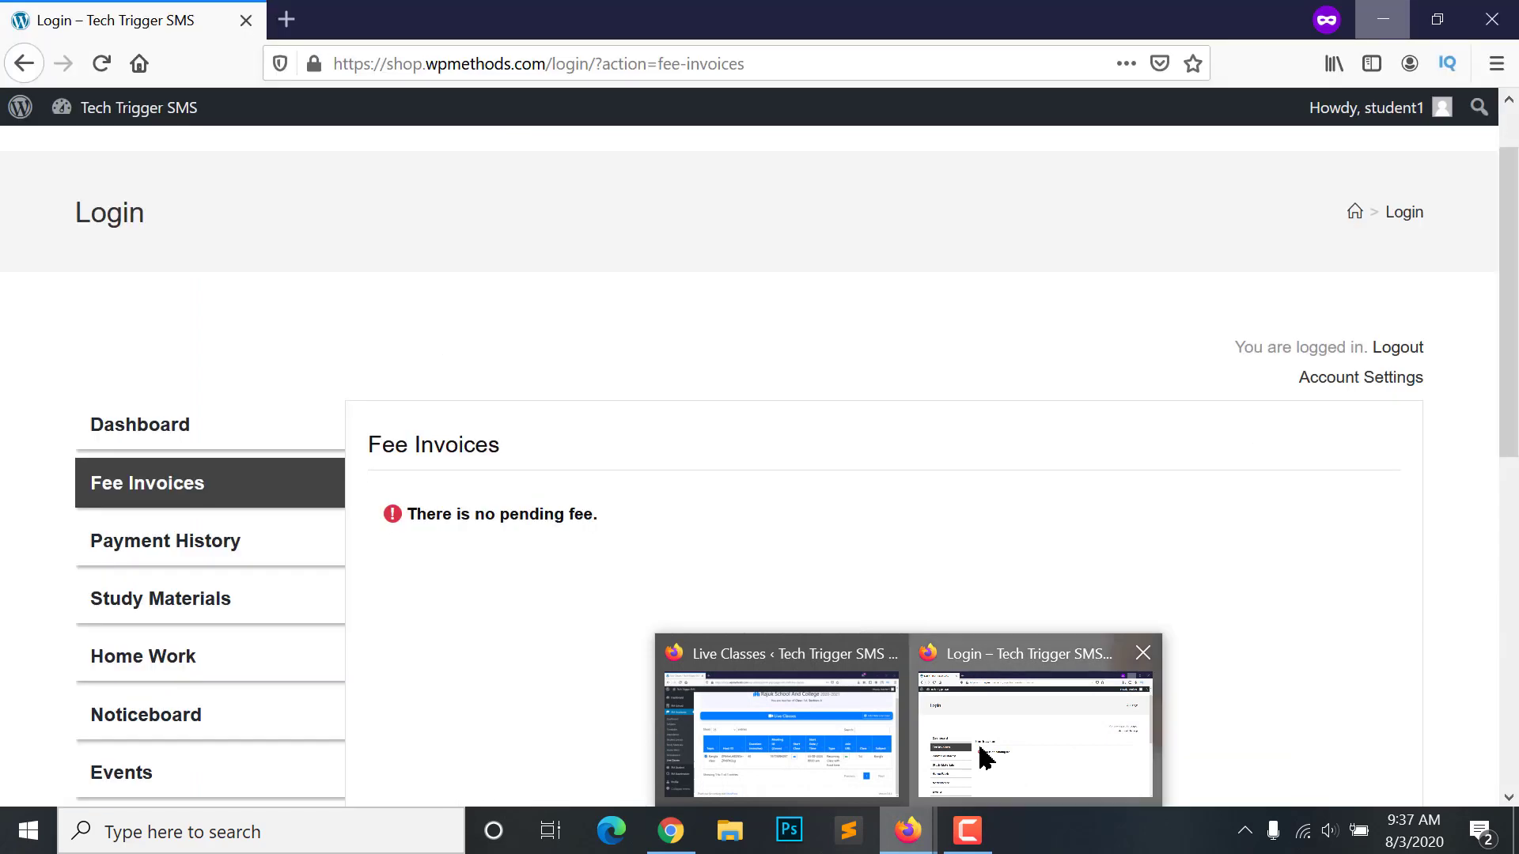
left_click(981, 755)
scroll(340, 102, "up", 1)
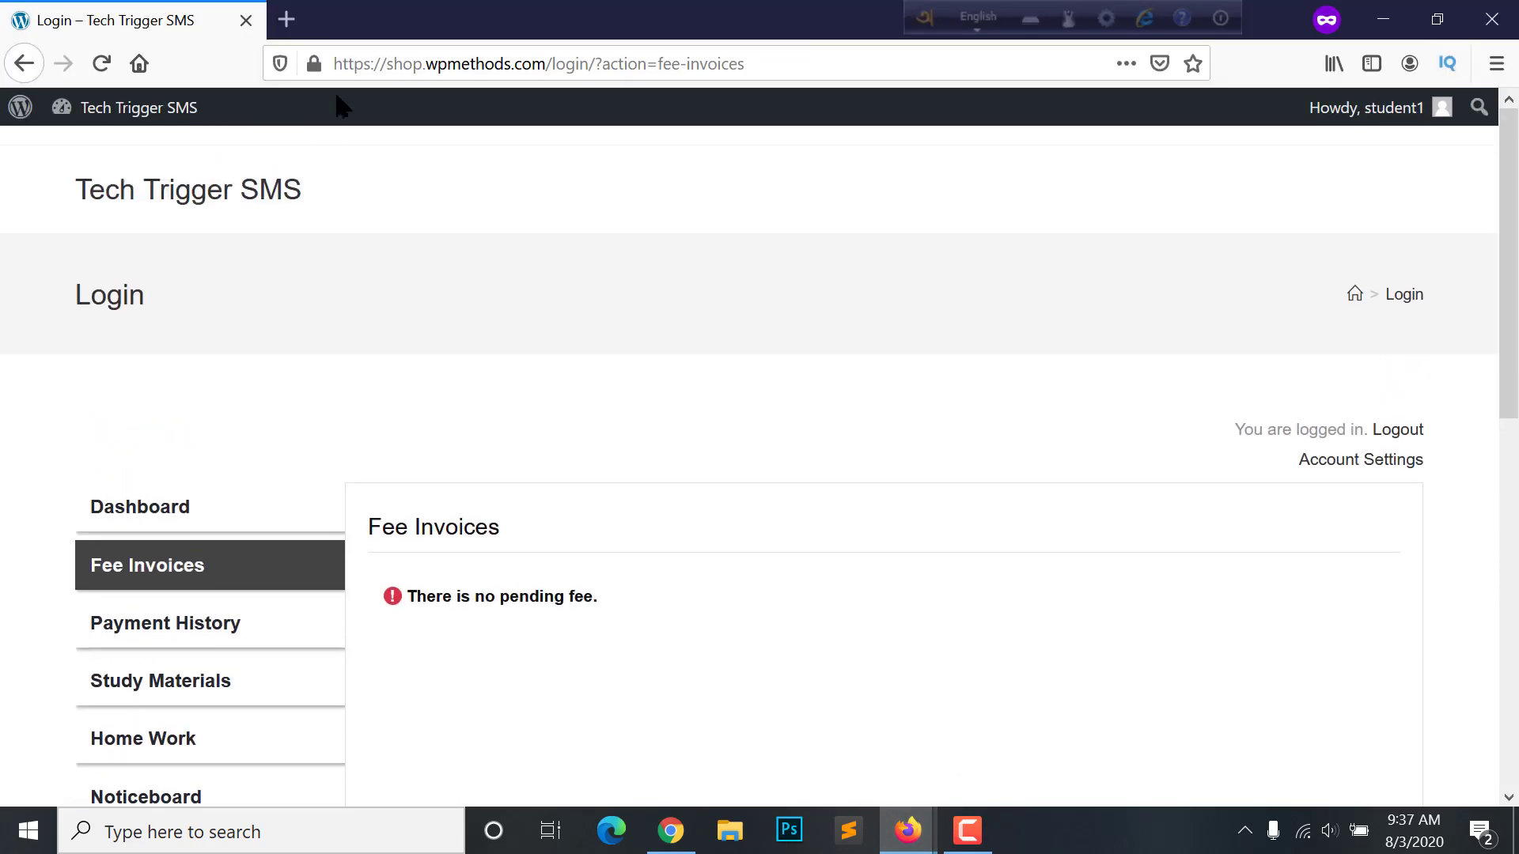
scroll(400, 471, "down", 3)
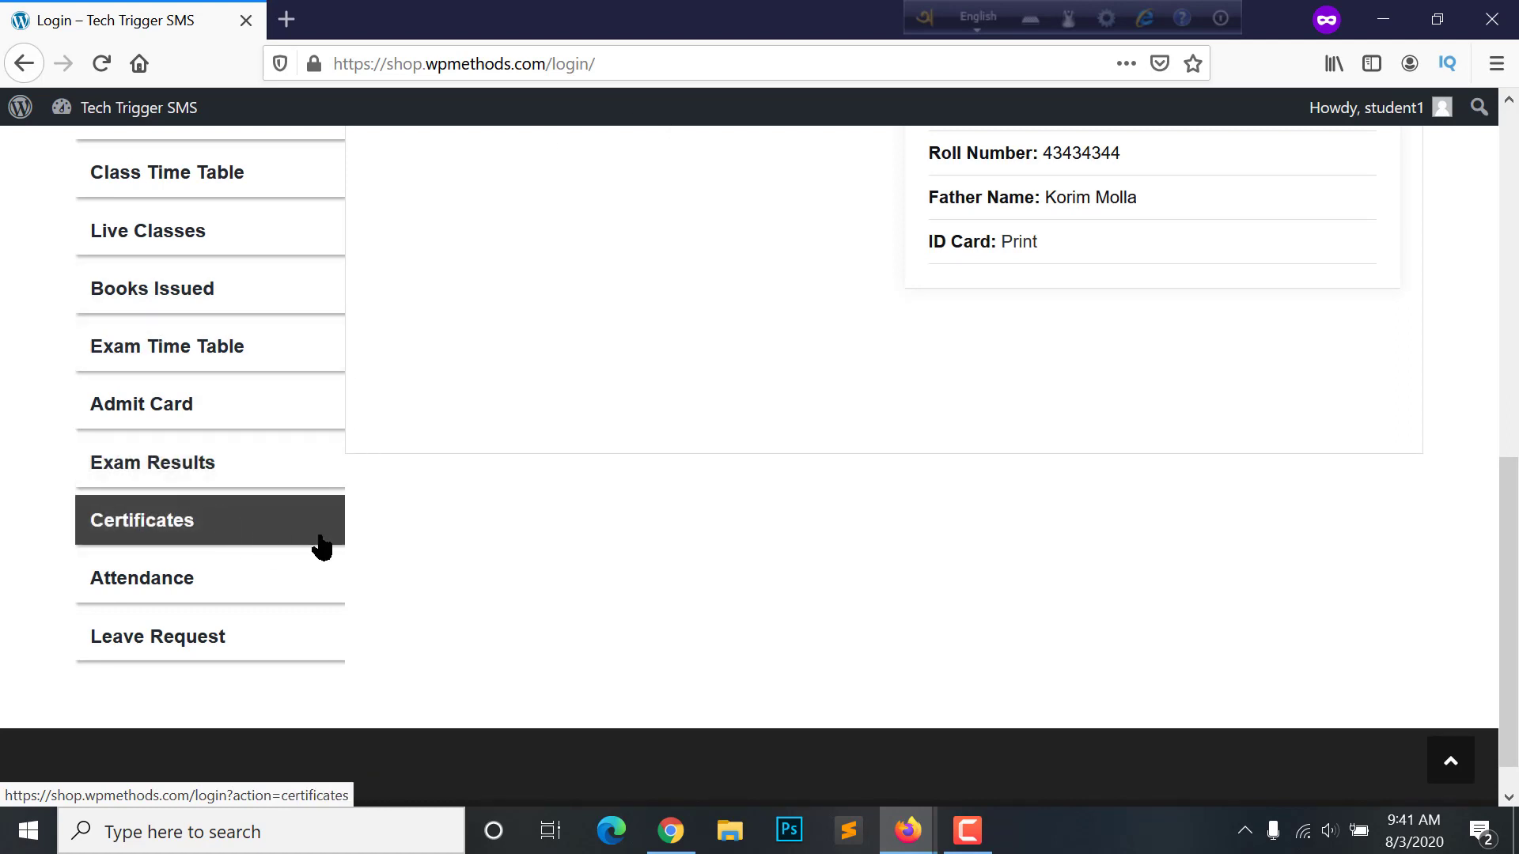
Step: Return to the admin site in Chrome and open the Notifications page of the SM Student section
left_click(667, 834)
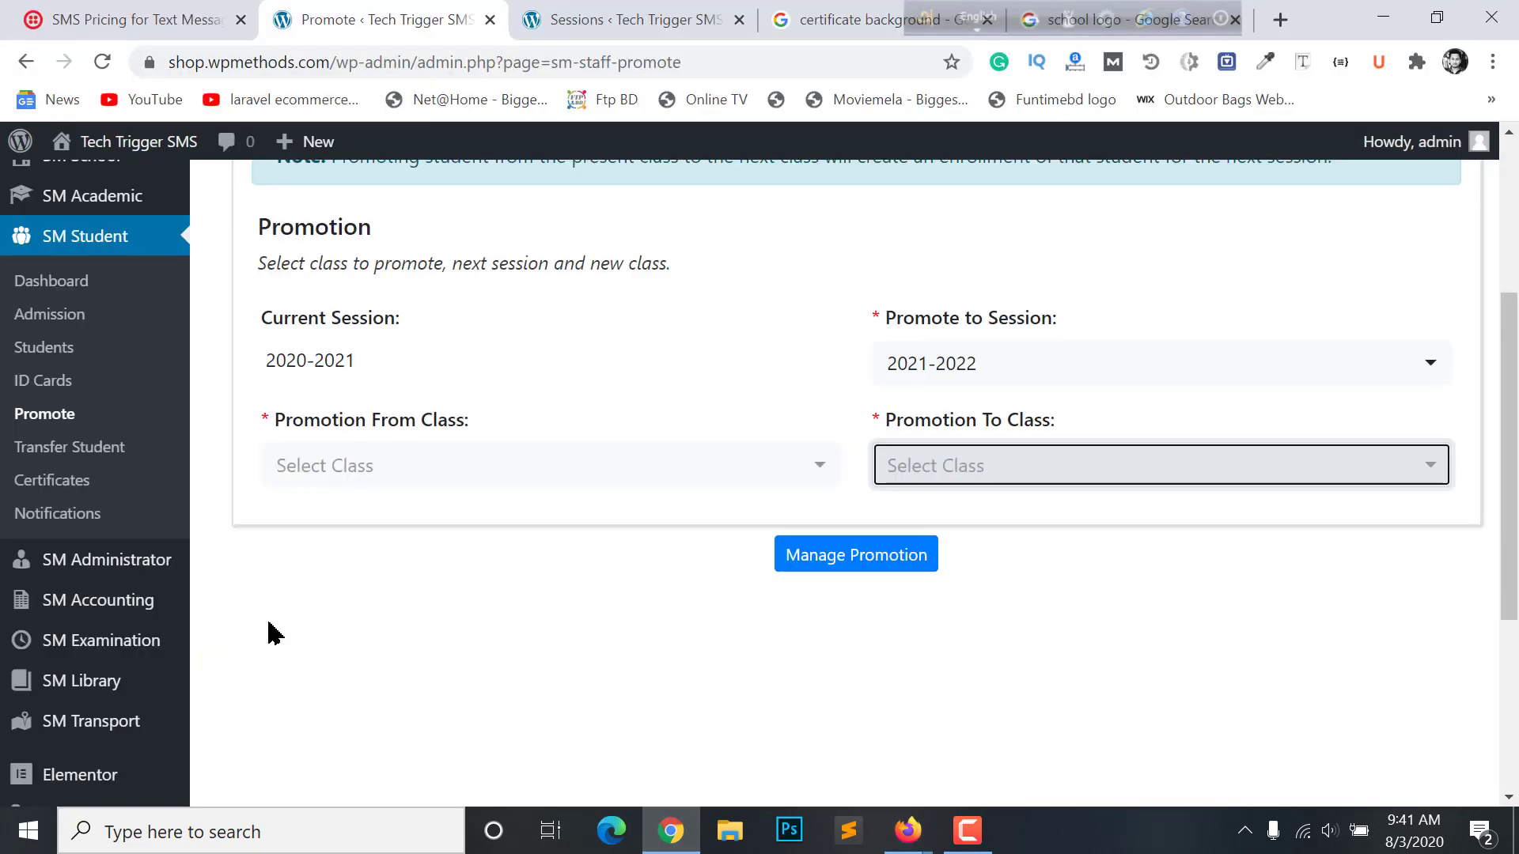
scroll(316, 625, "down", 3)
scroll(621, 554, "up", 4)
scroll(383, 570, "down", 2)
scroll(381, 569, "up", 2)
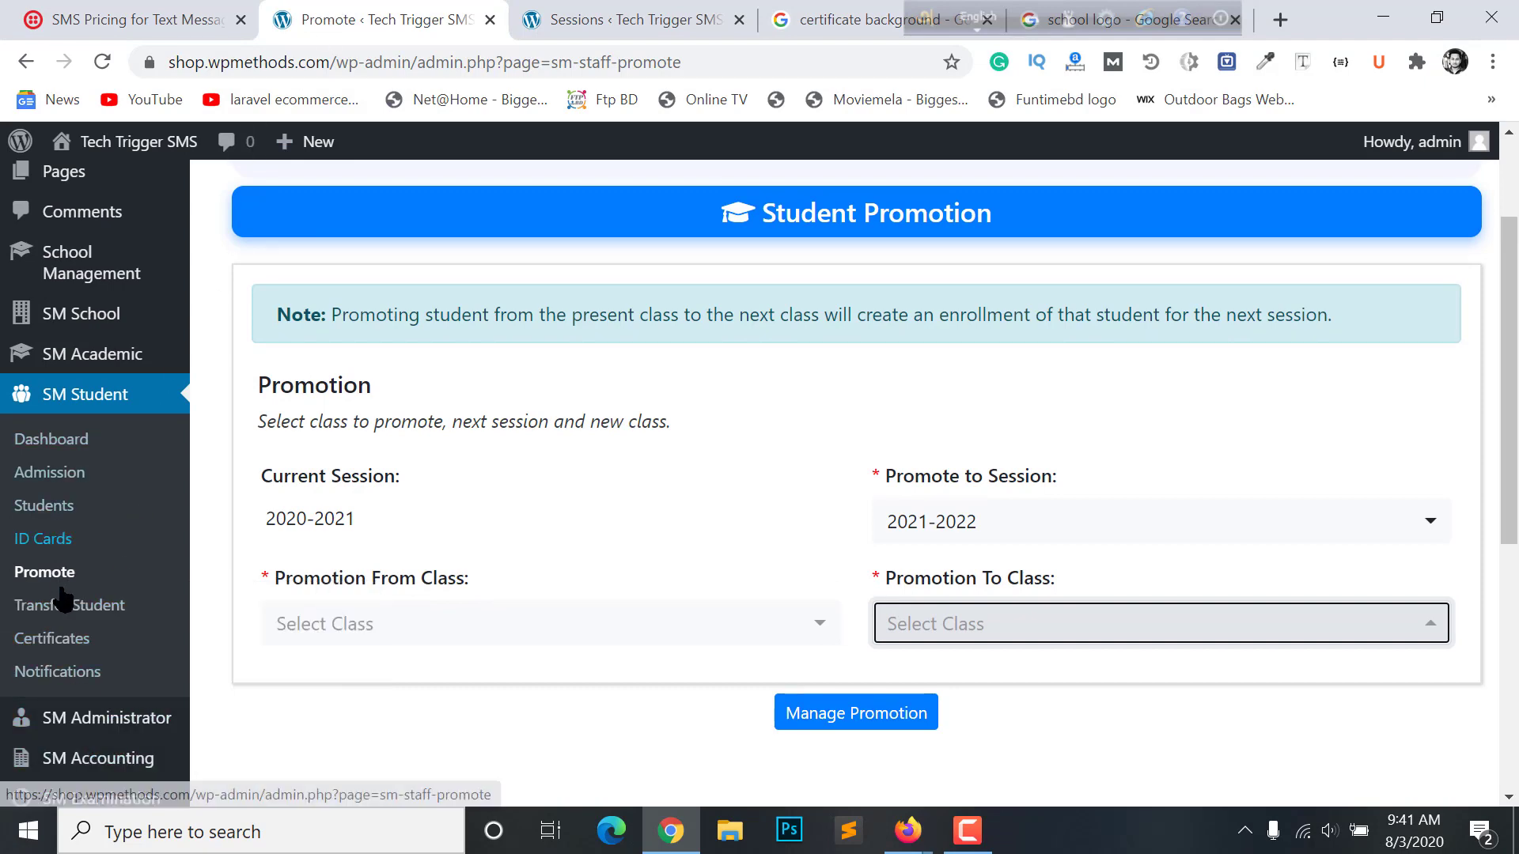
left_click(49, 674)
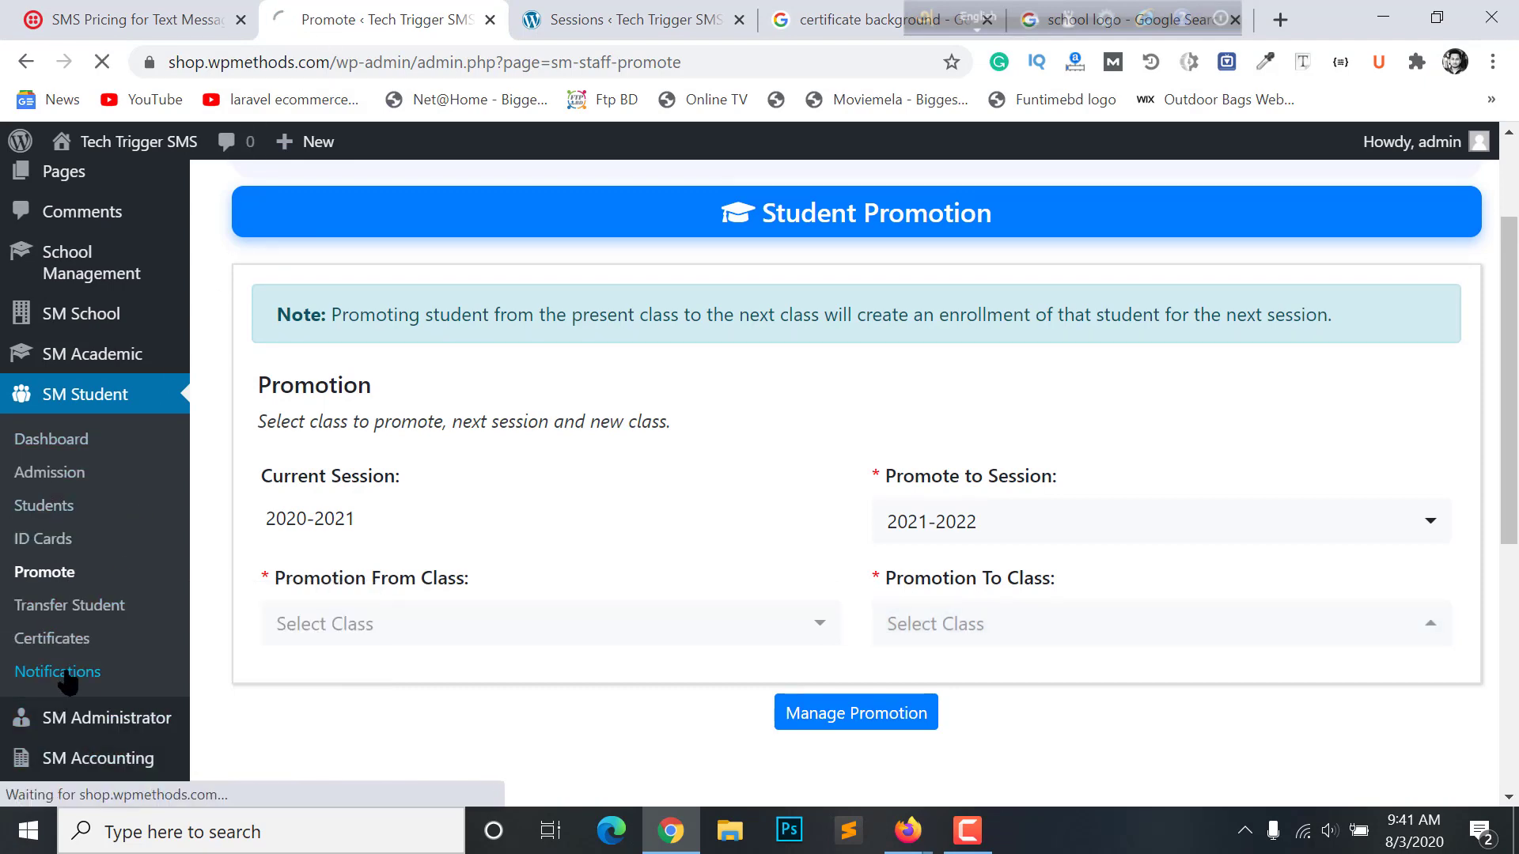
Step: Choose class 1st, section A and Student1 as the recipient of the notification
scroll(870, 594, "down", 10)
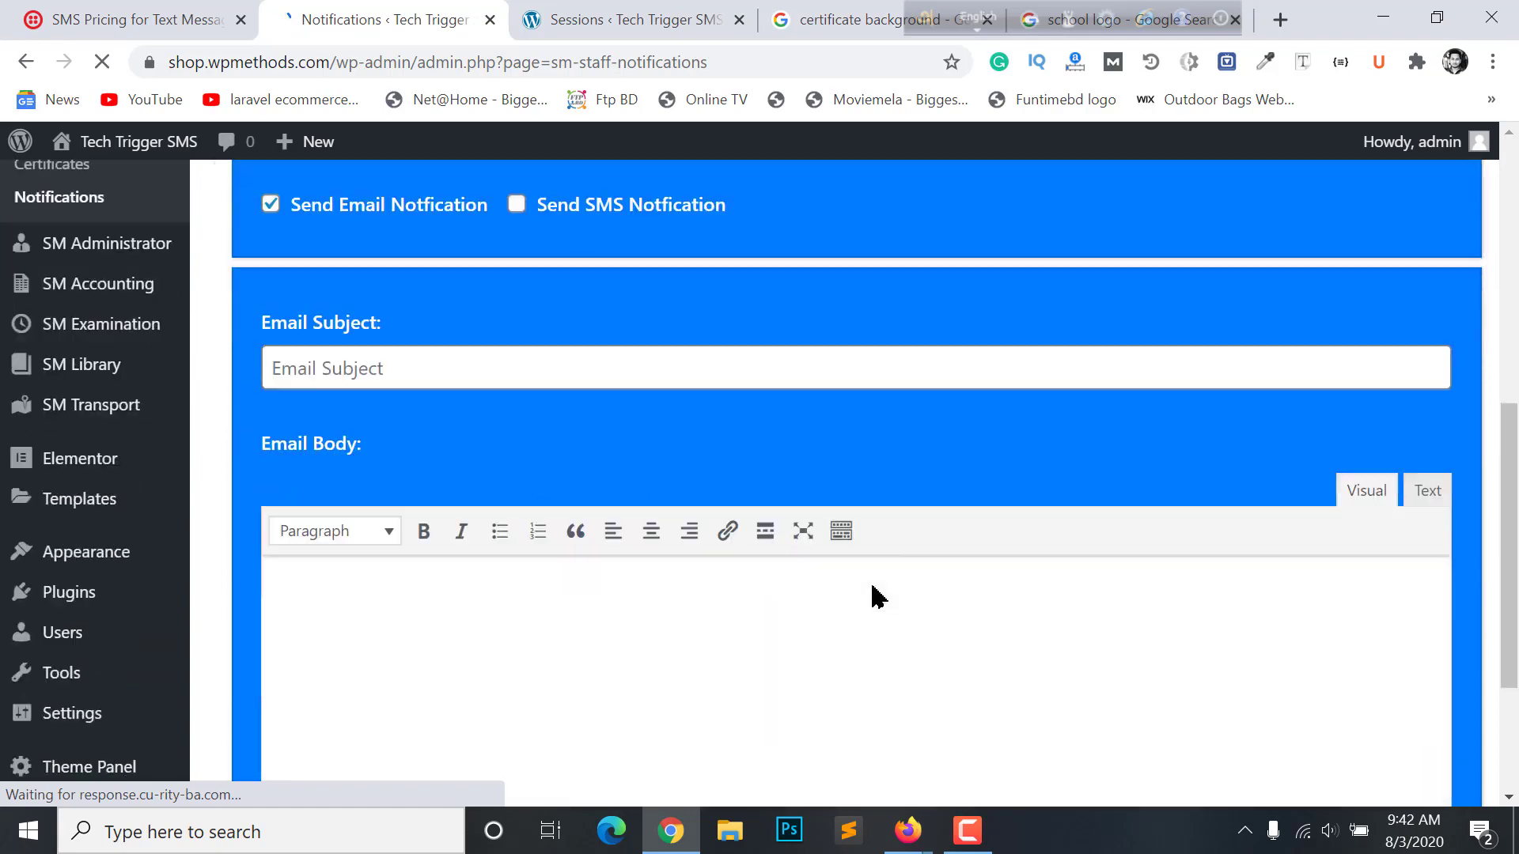
scroll(872, 586, "up", 8)
scroll(457, 590, "down", 2)
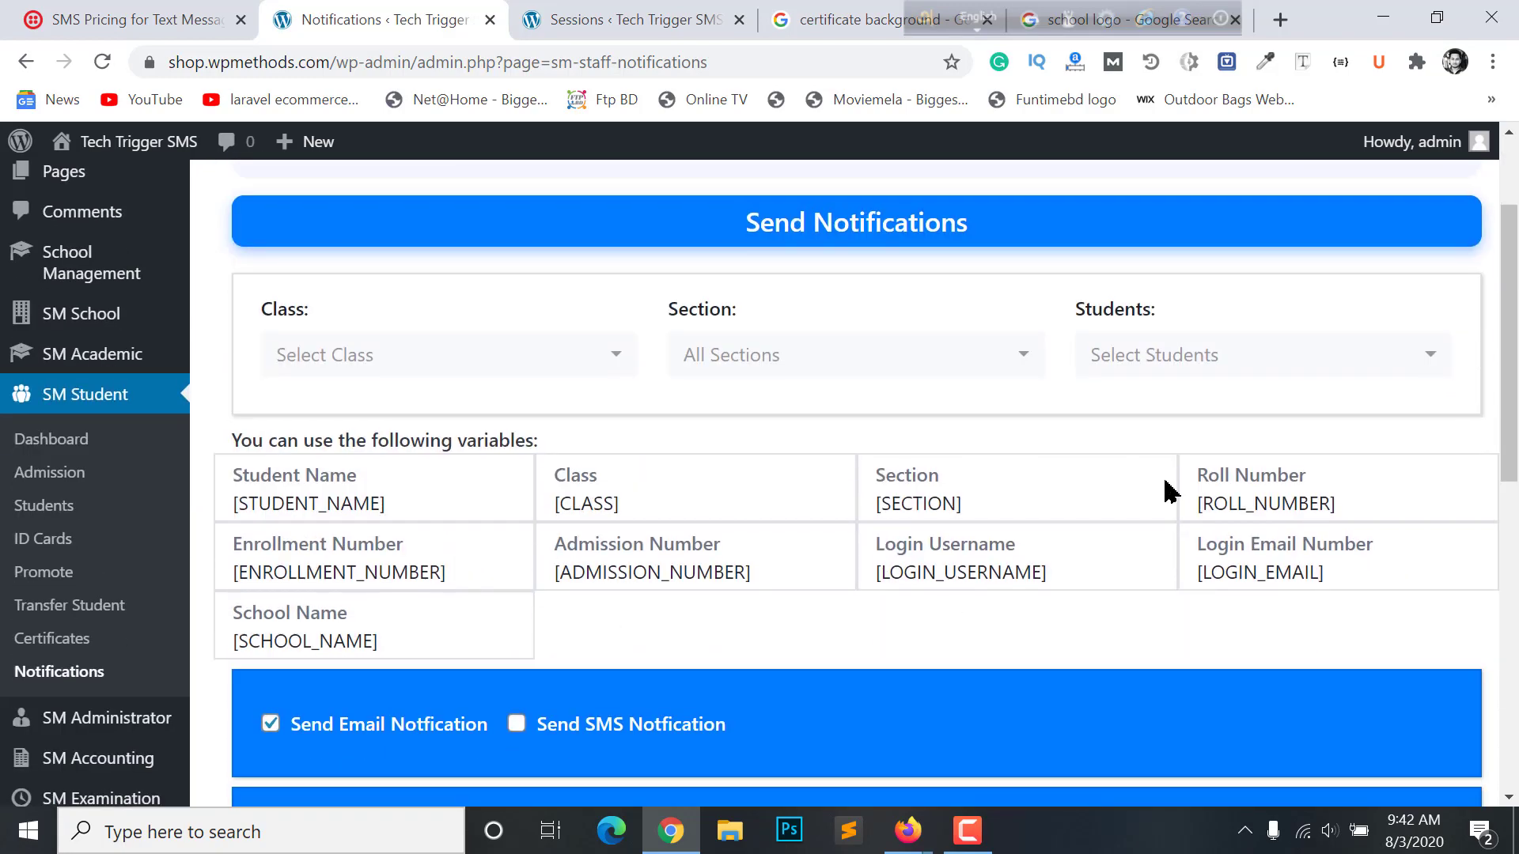
scroll(546, 536, "down", 6)
scroll(552, 546, "up", 8)
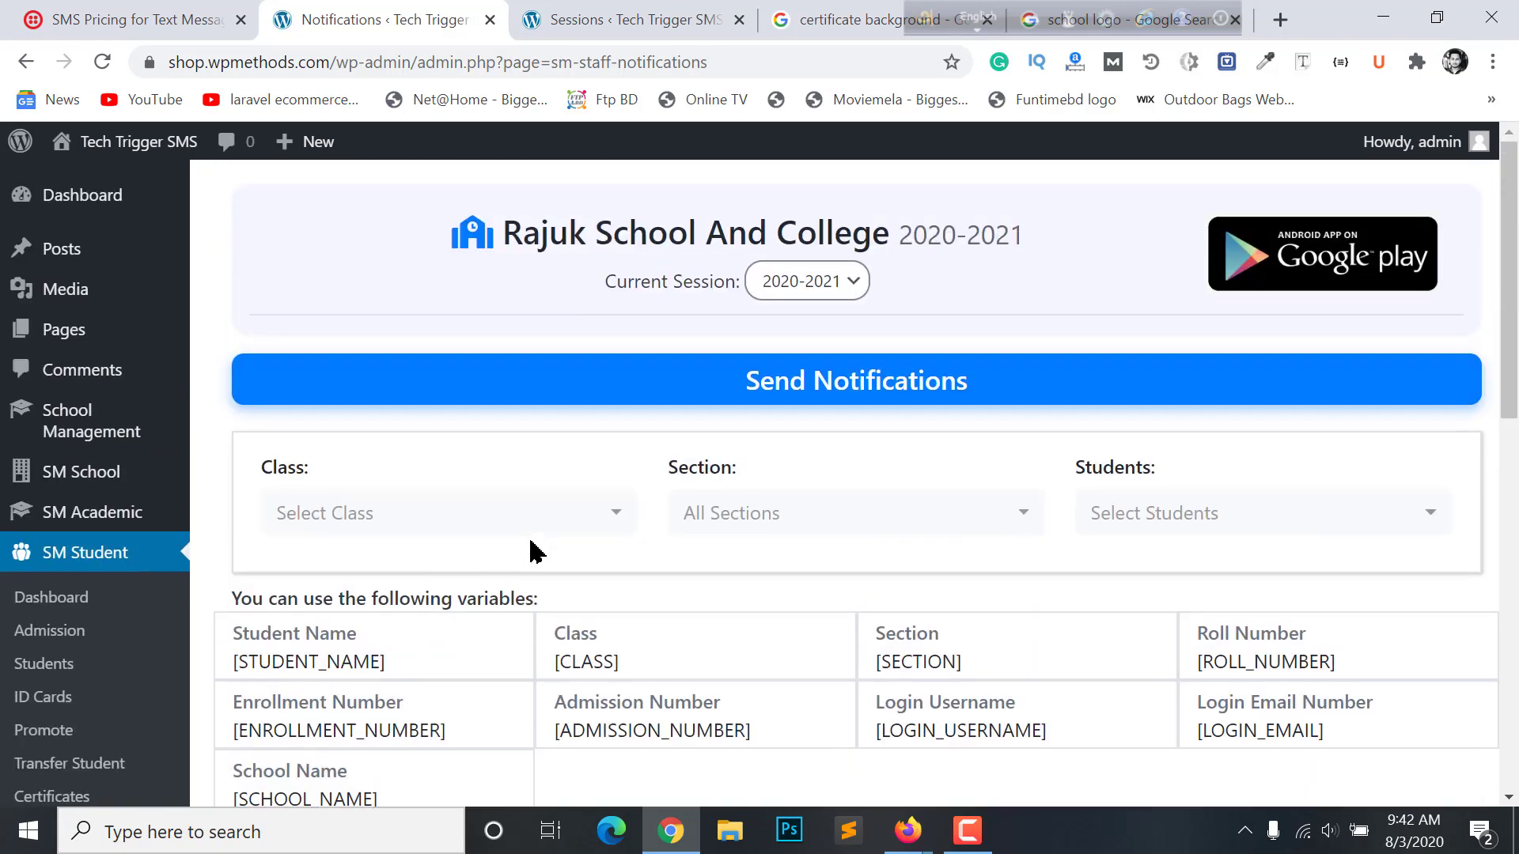
left_click(497, 505)
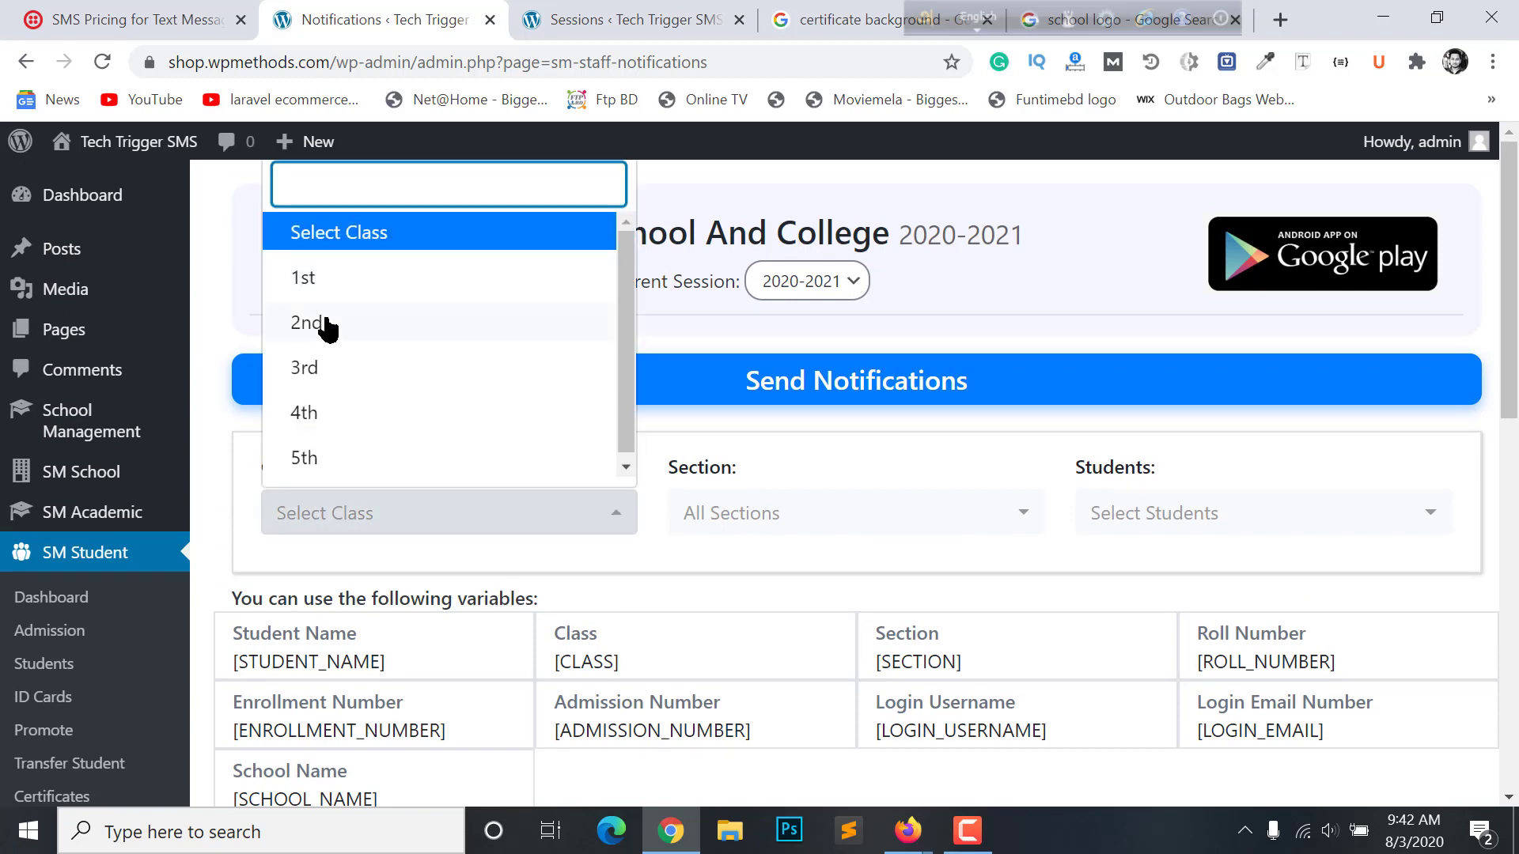
left_click(325, 278)
left_click(726, 518)
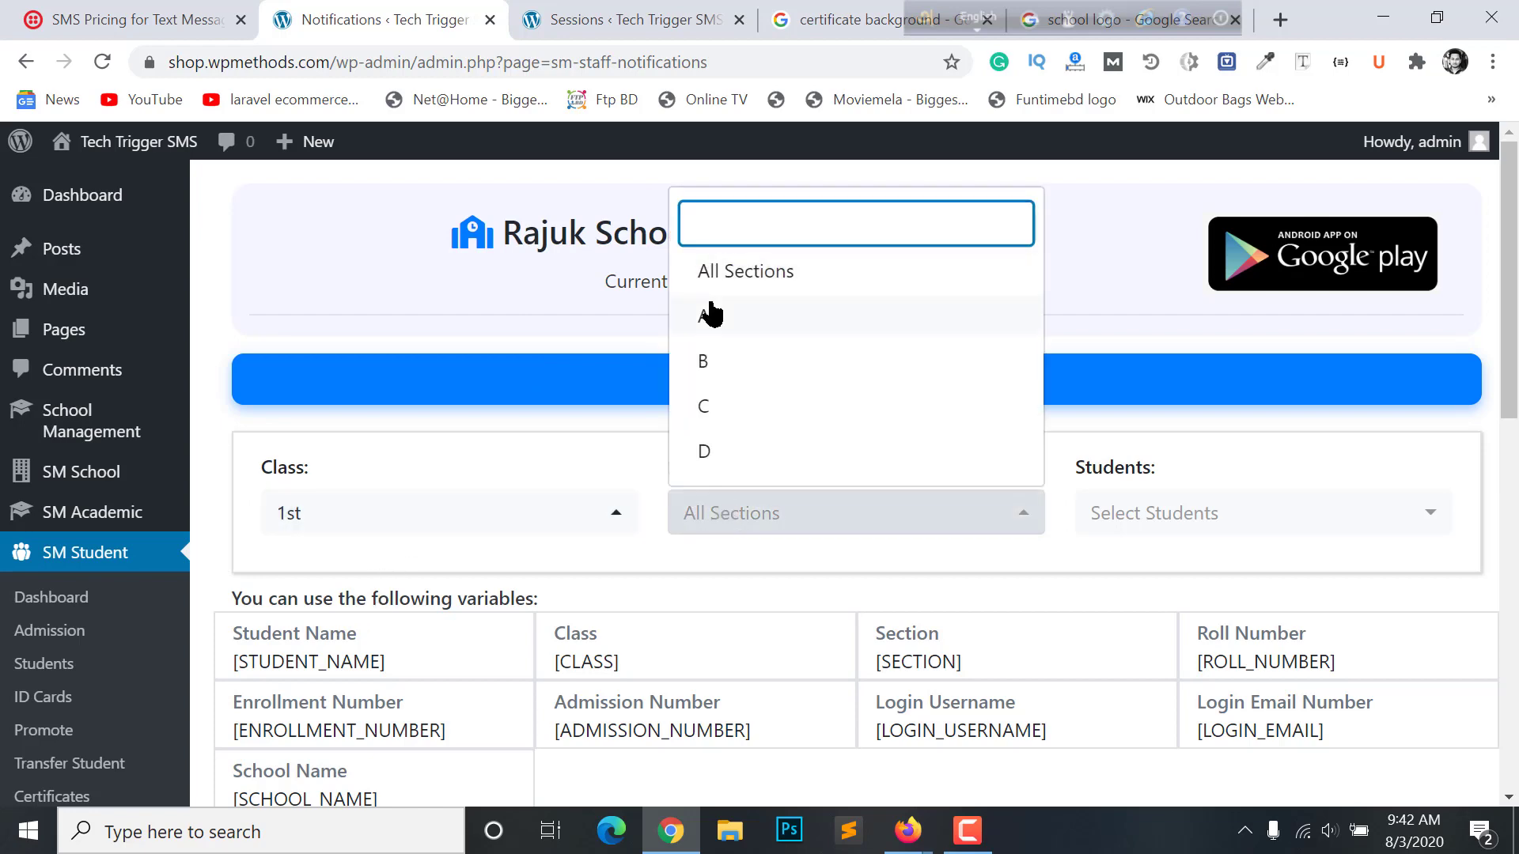
left_click(710, 314)
left_click(1151, 522)
left_click(1175, 668)
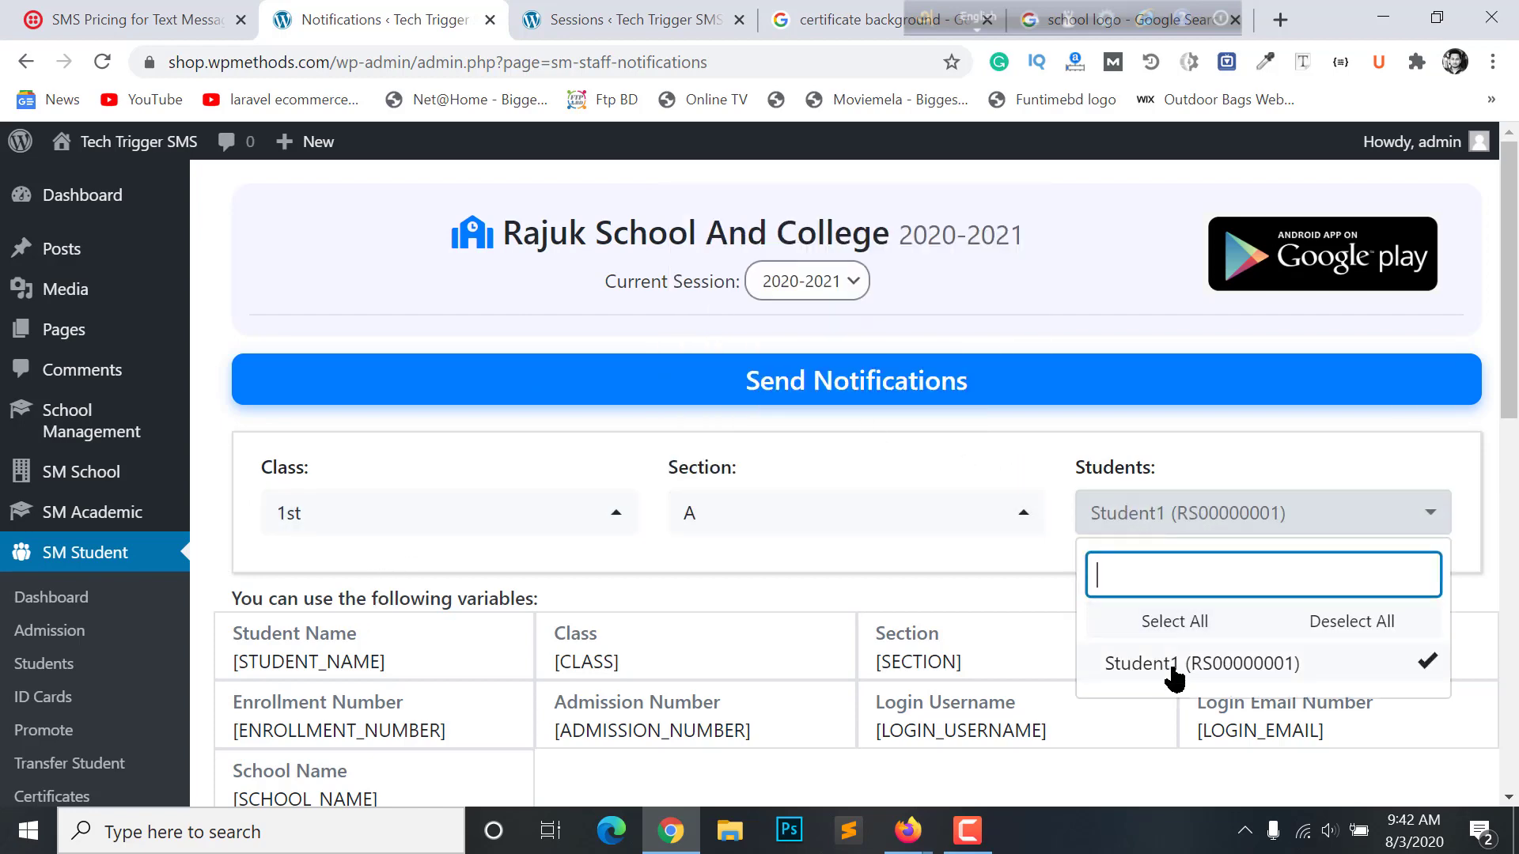
left_click(954, 567)
Step: Review the available message variables and switch the Send SMS Notification option on and back off
scroll(942, 566, "down", 2)
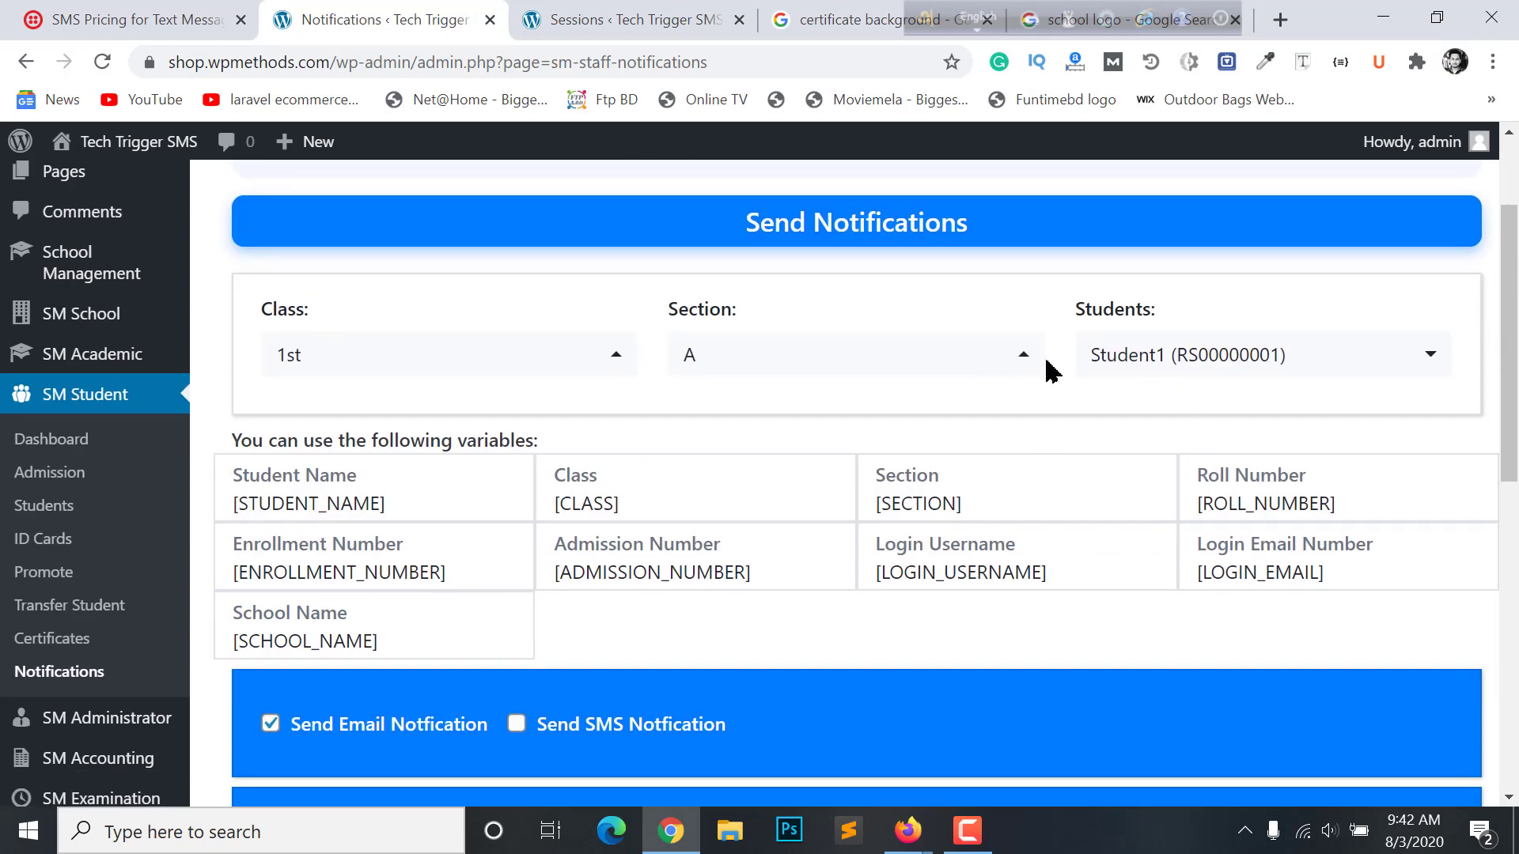
scroll(494, 451, "down", 2)
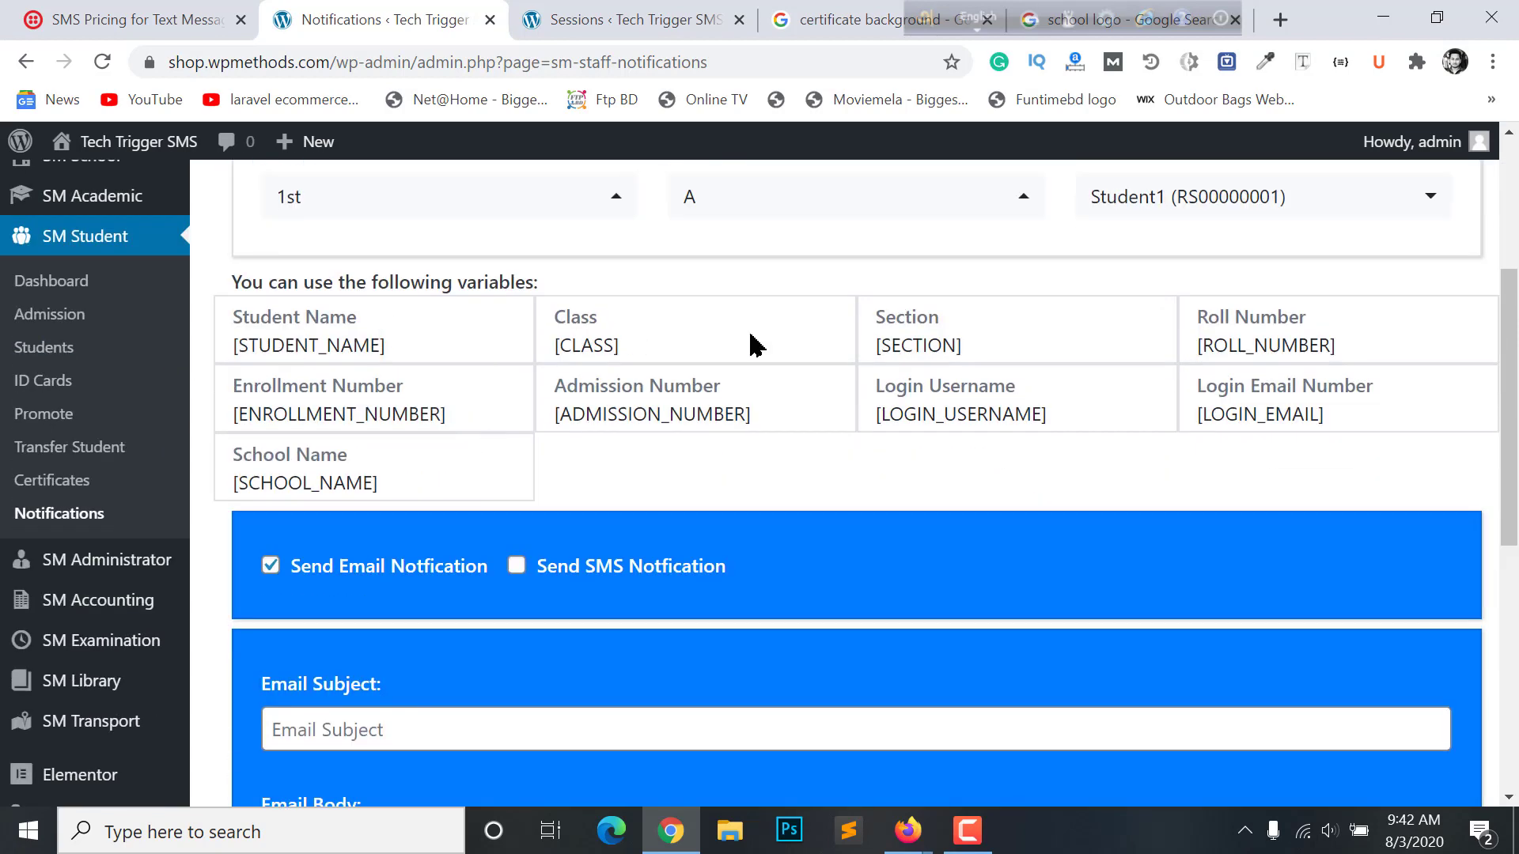
scroll(1029, 368, "up", 2)
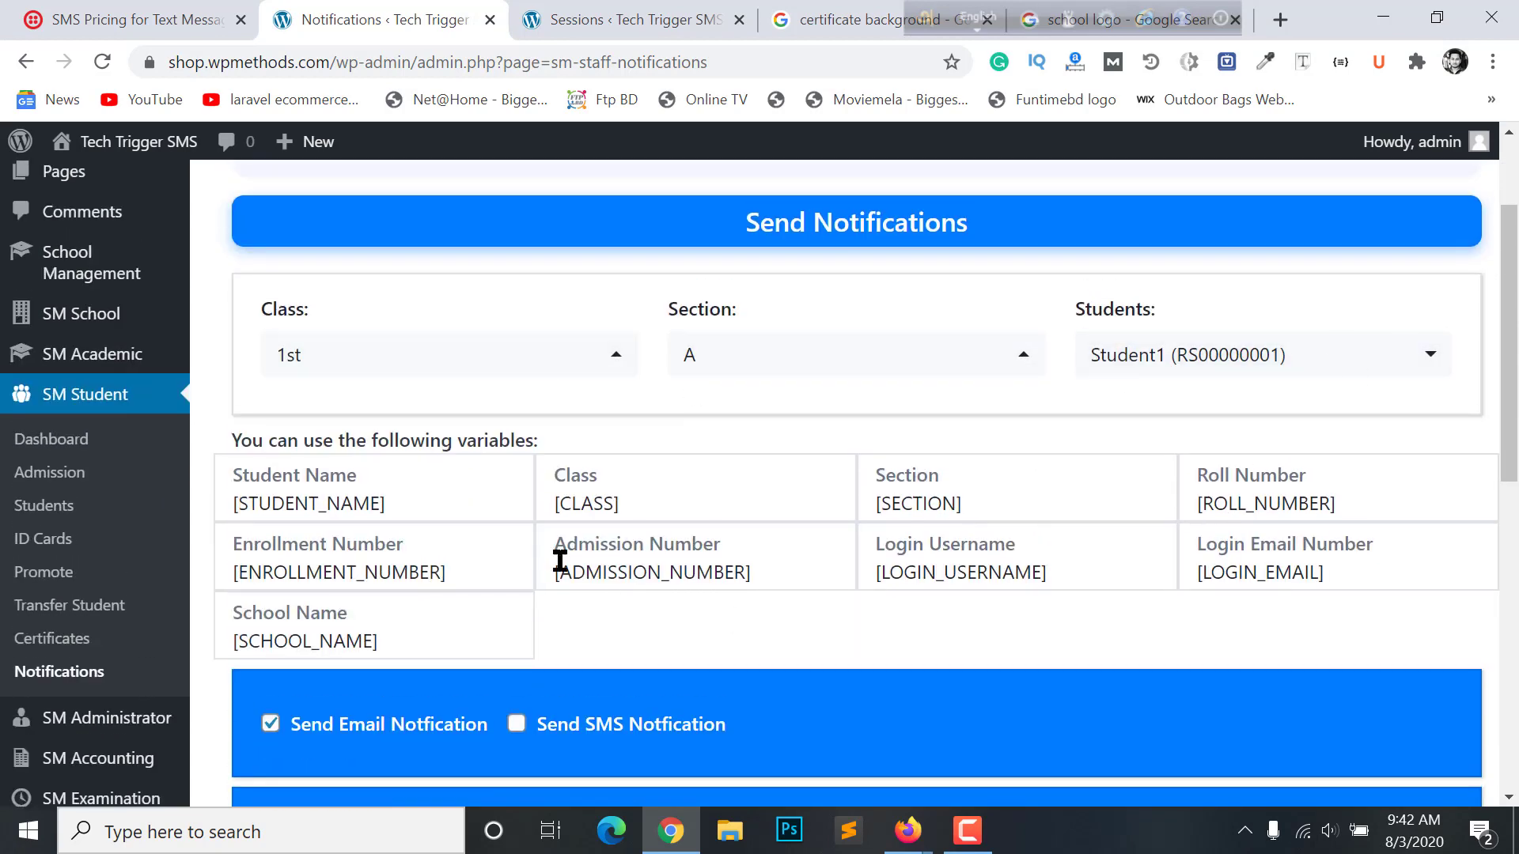
scroll(678, 563, "down", 4)
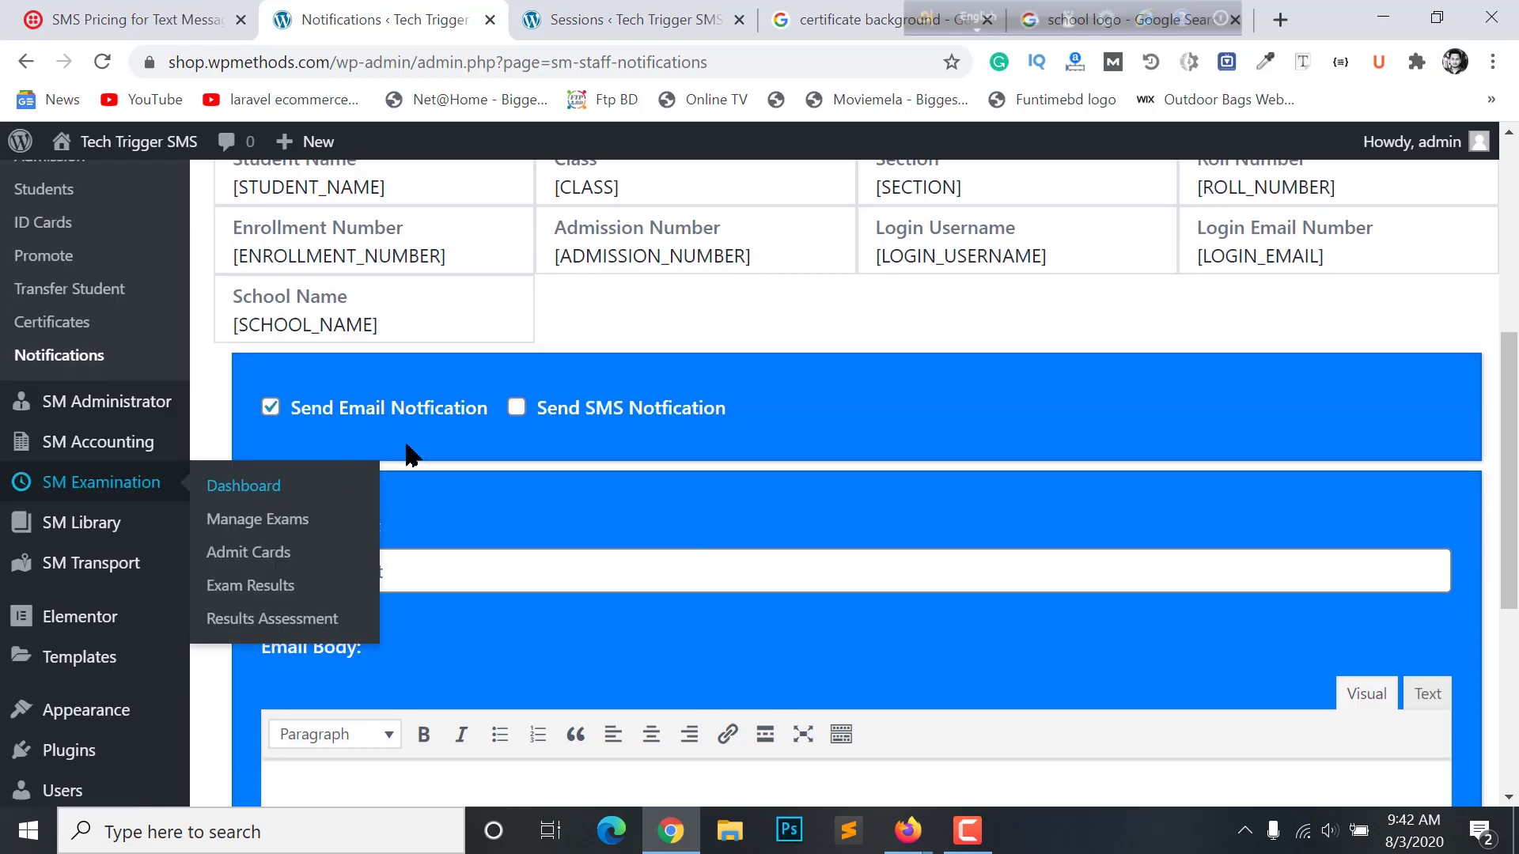
scroll(453, 428, "down", 2)
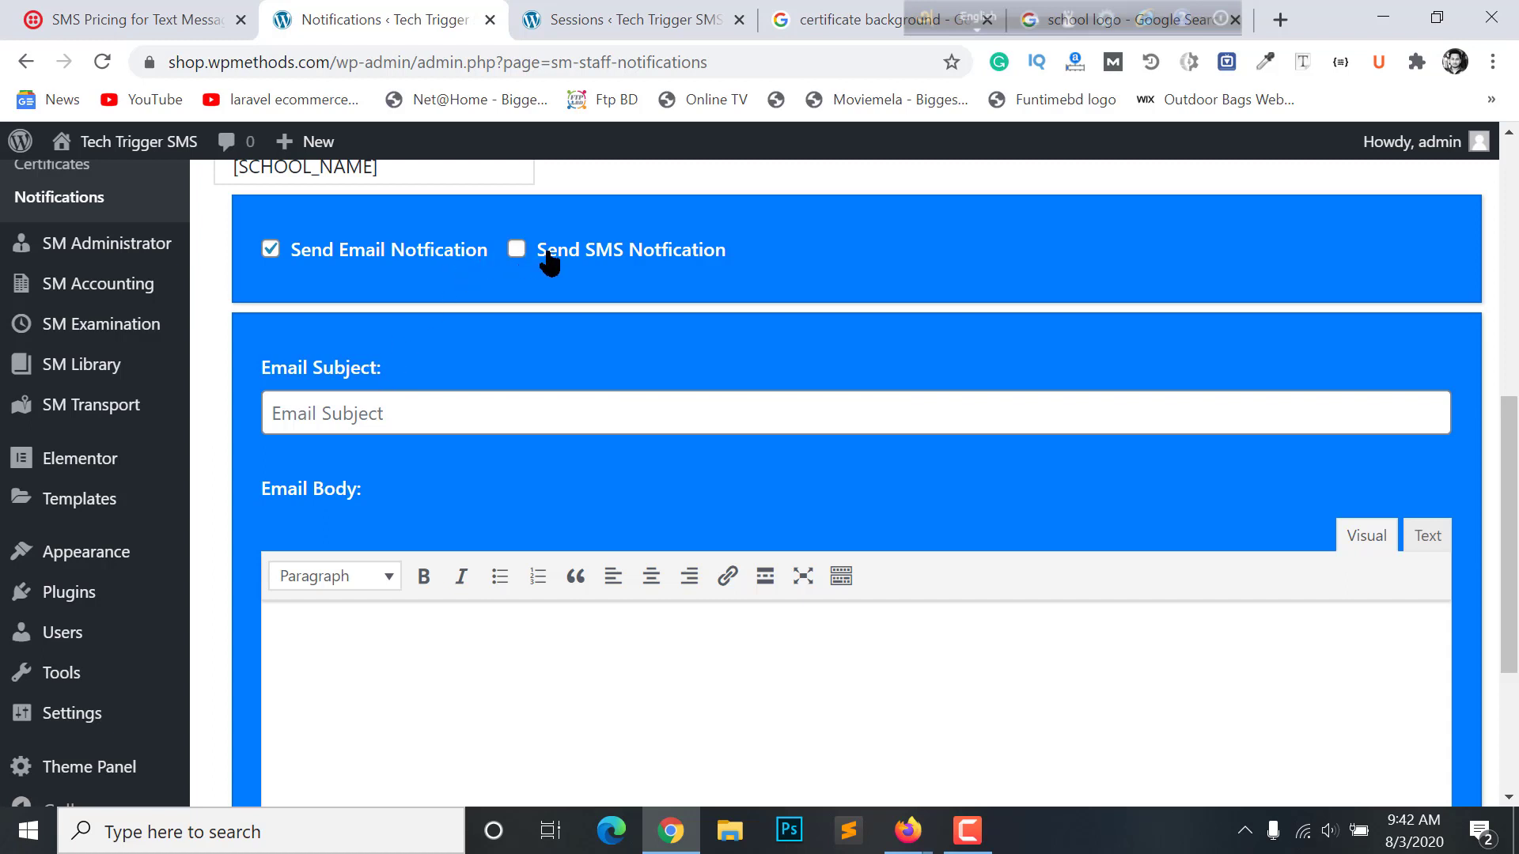
left_click(518, 251)
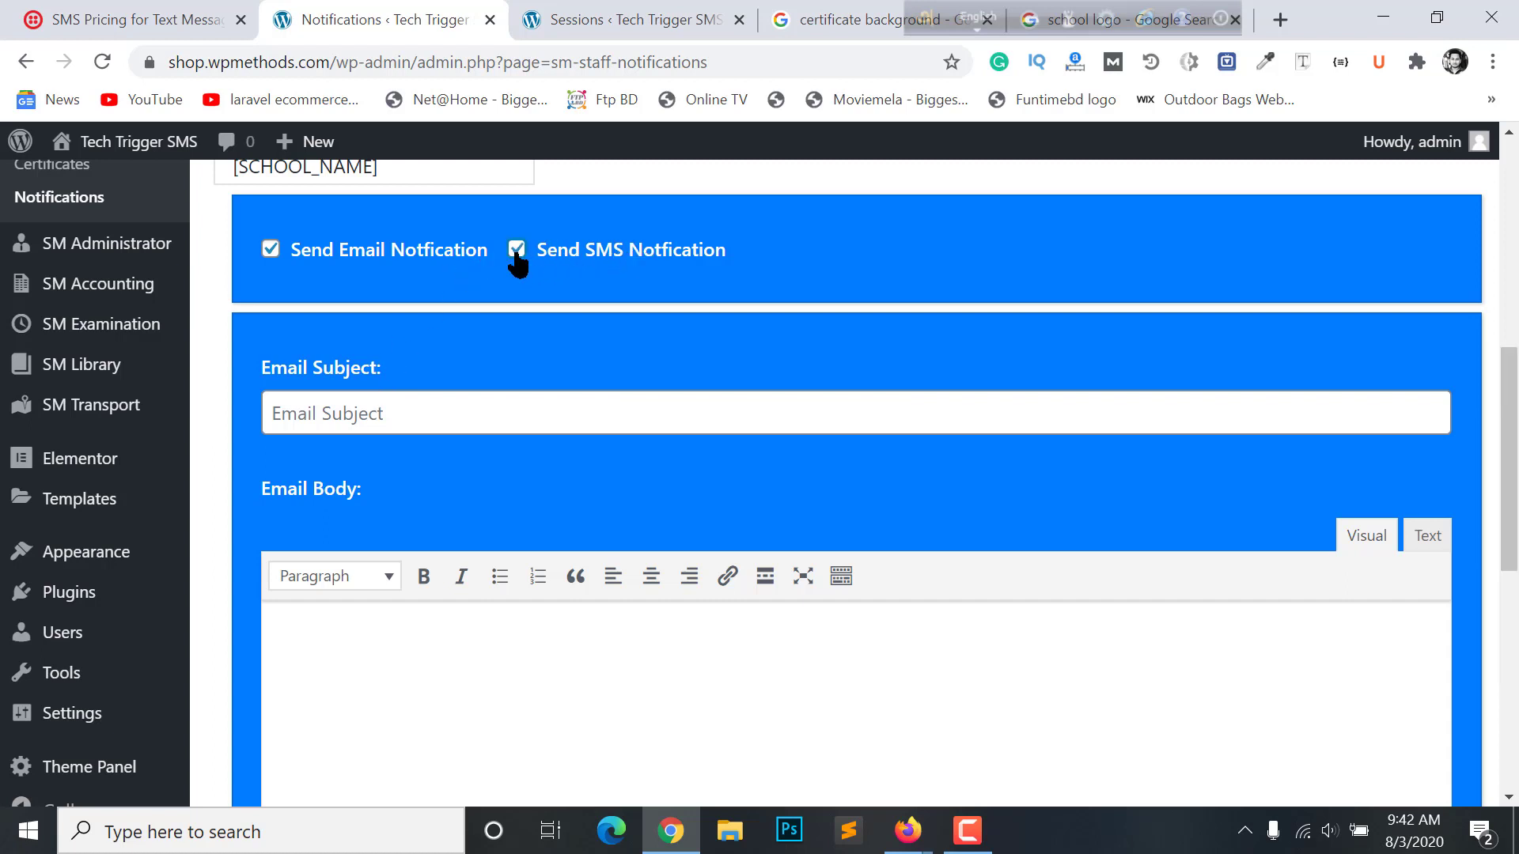
scroll(526, 255, "up", 2)
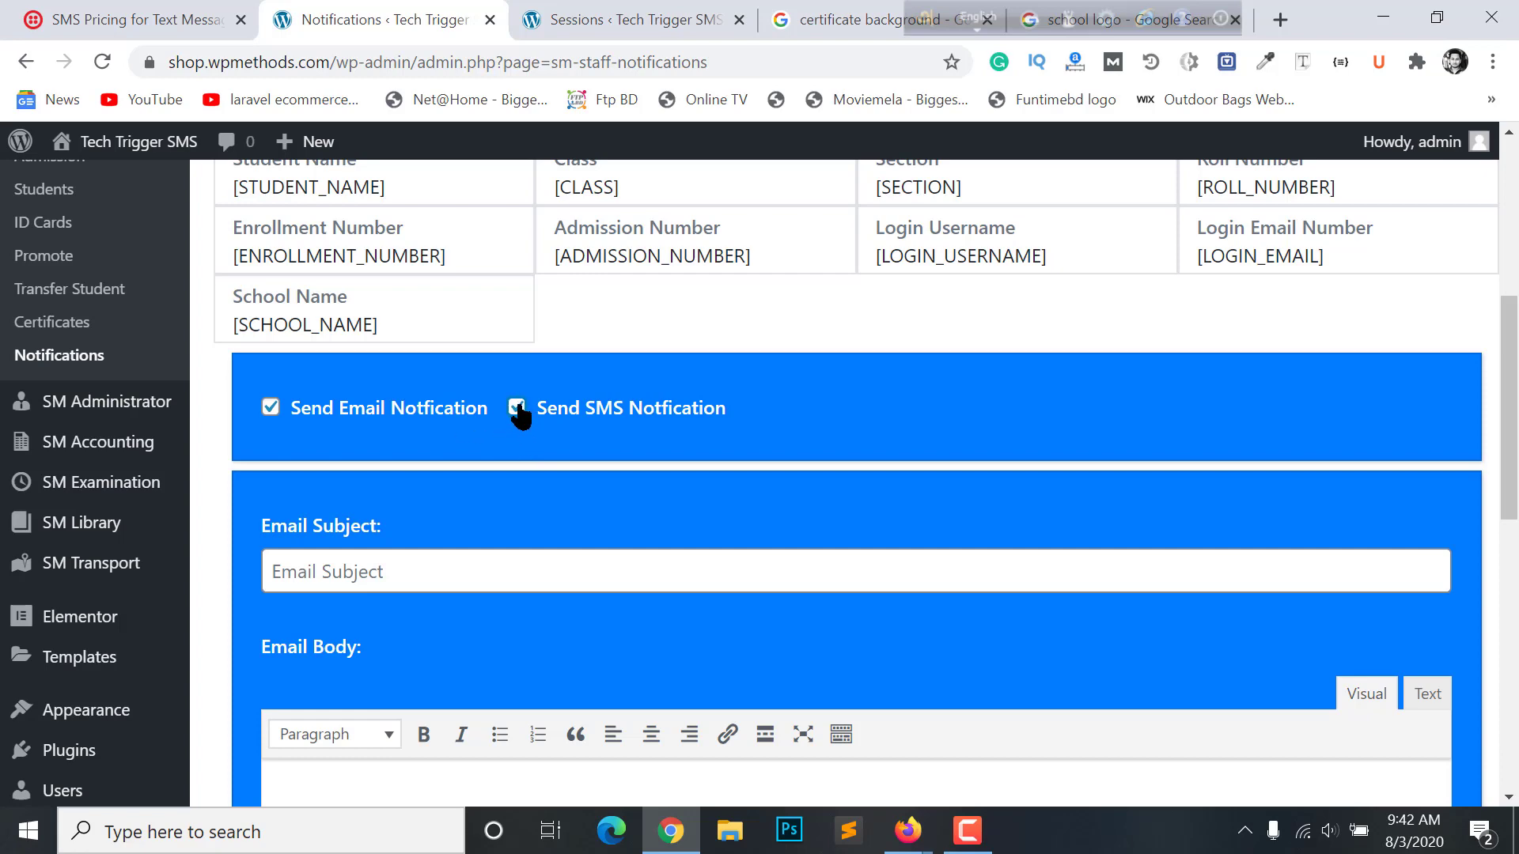
scroll(518, 412, "down", 2)
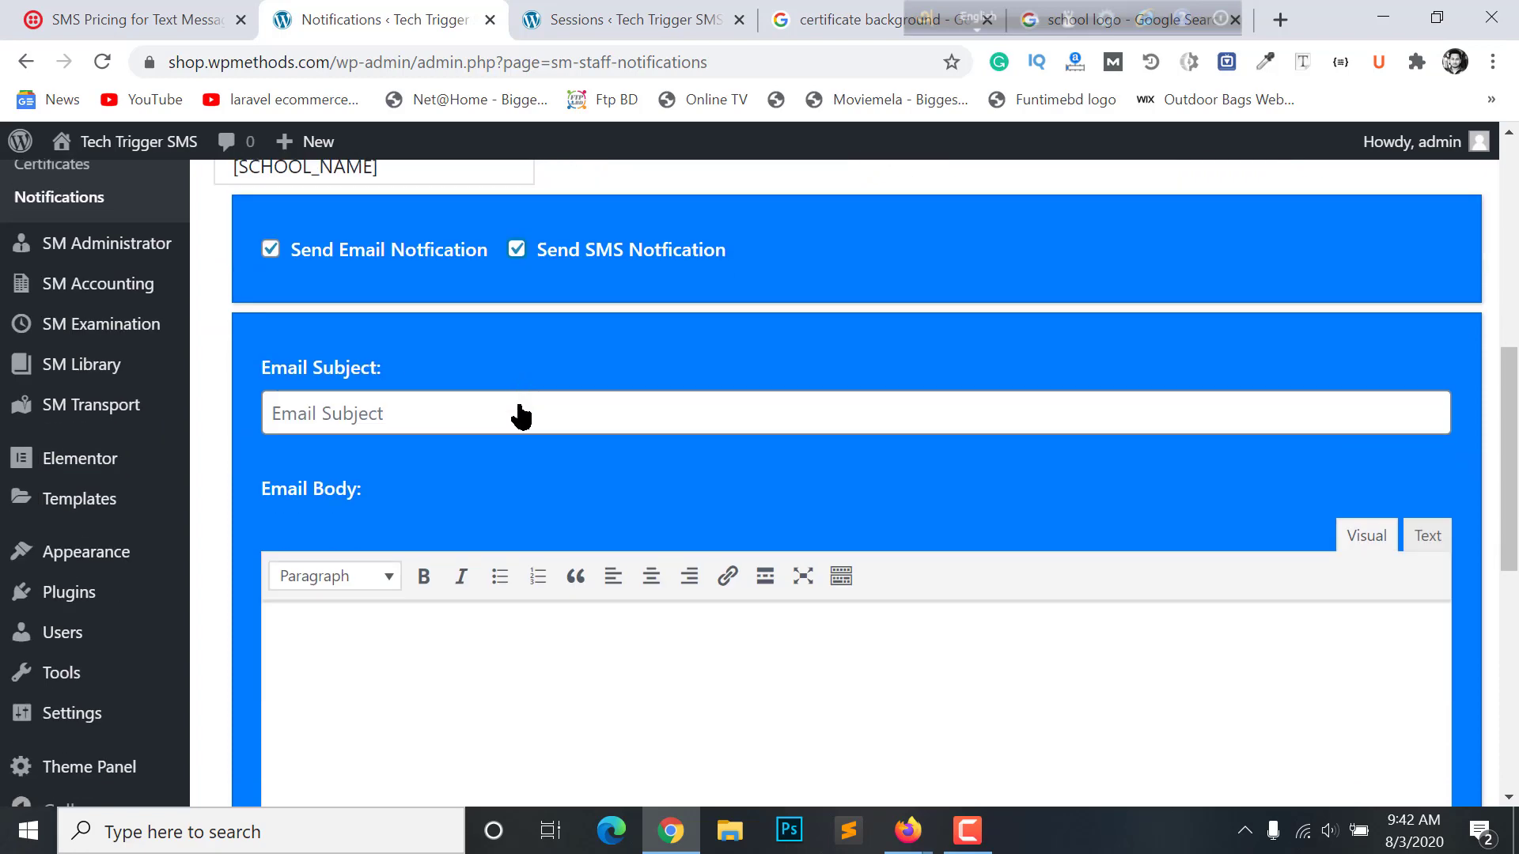
left_click(516, 251)
Step: Enter the sample text "s s f dfd fdfdf d" as the body of the email notification
scroll(339, 390, "down", 2)
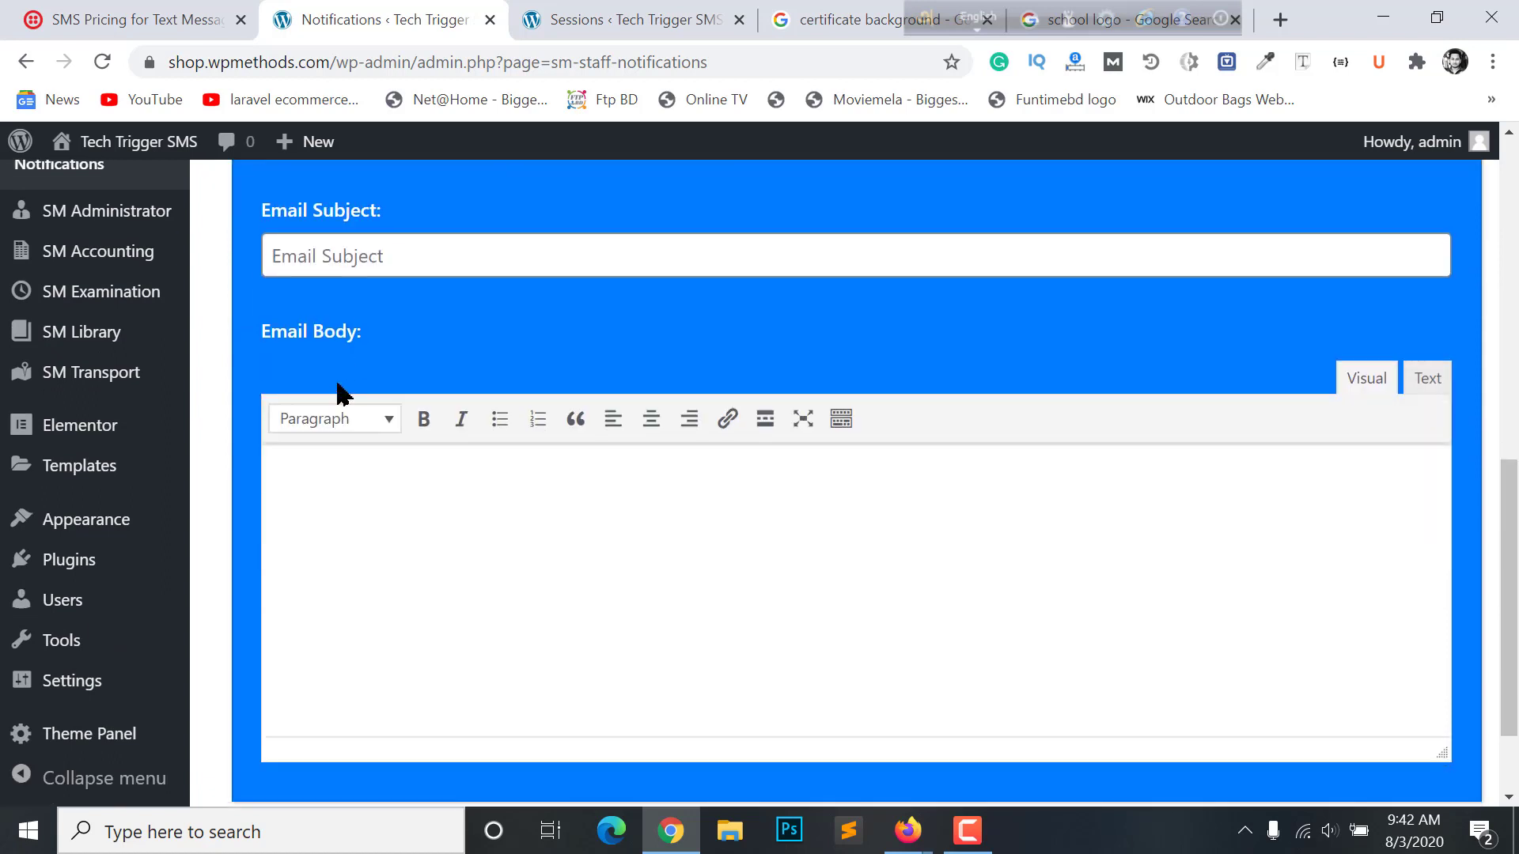
left_click(338, 257)
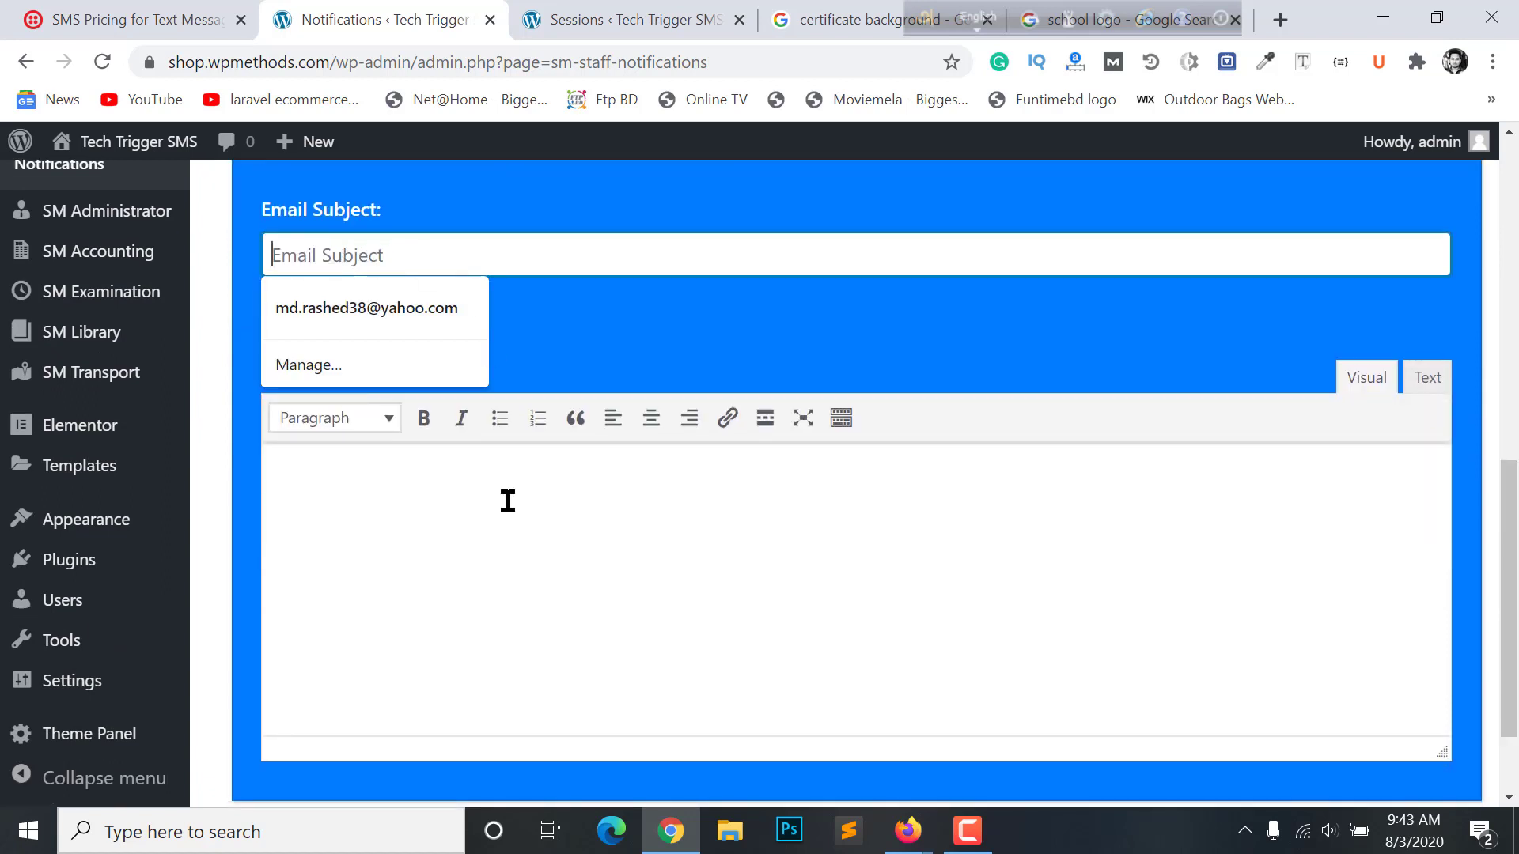
left_click(502, 540)
scroll(359, 495, "down", 2)
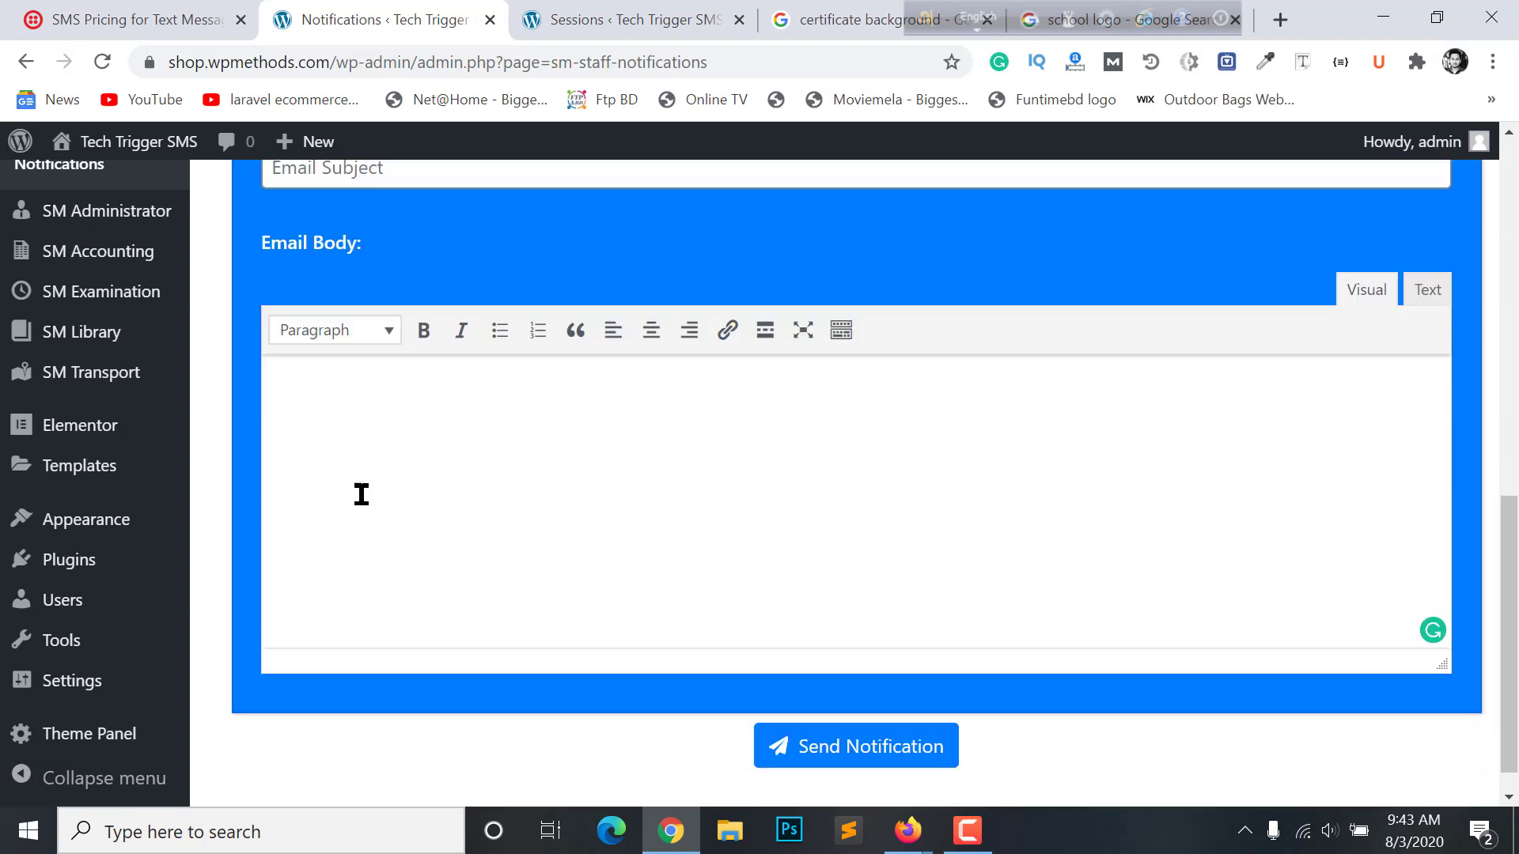
scroll(634, 545, "up", 2)
scroll(634, 545, "down", 2)
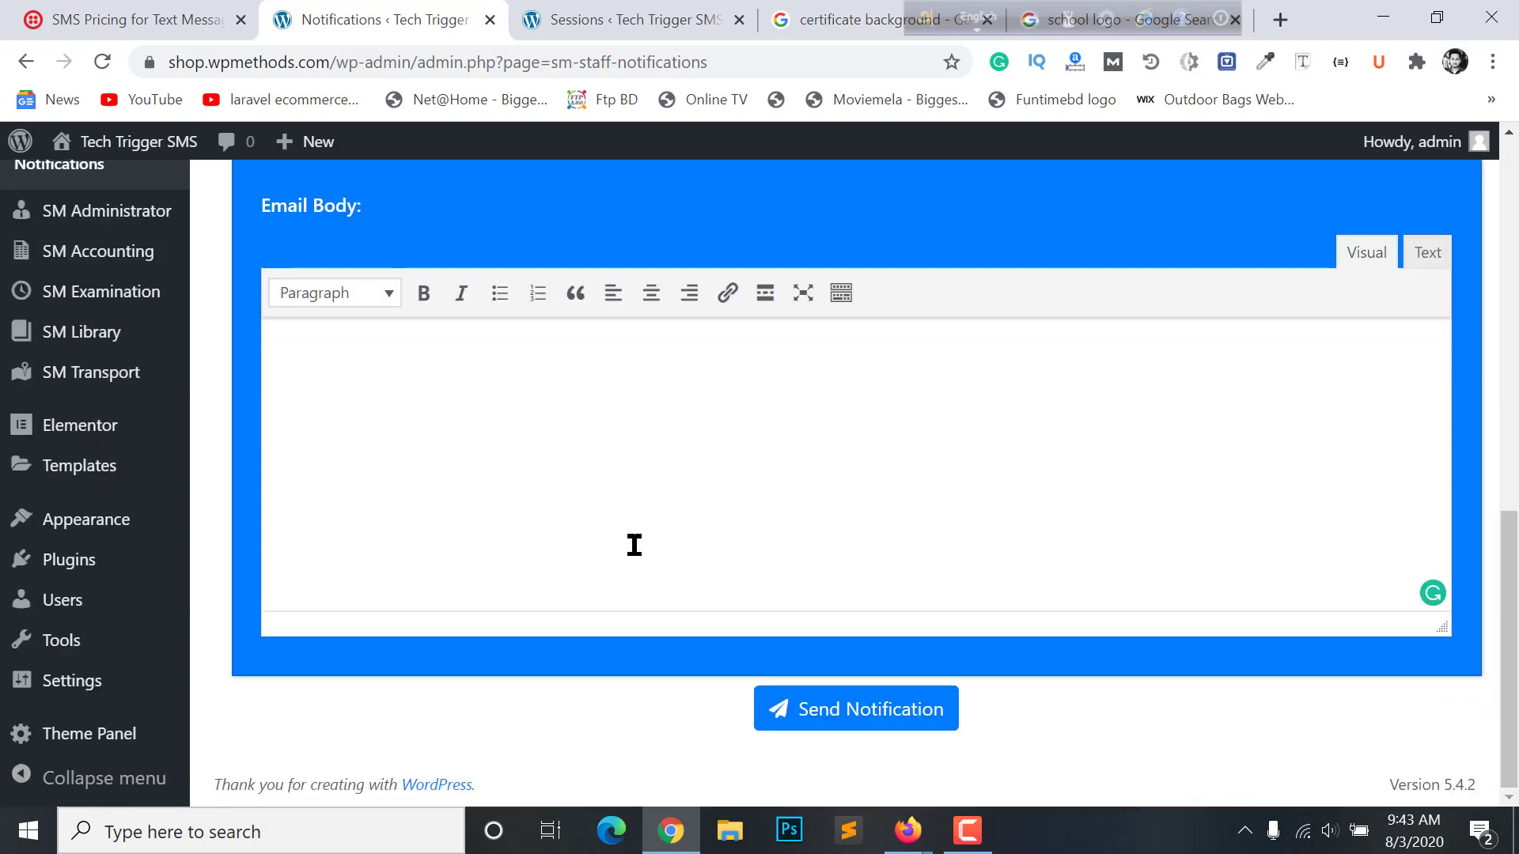
type("ssfdfd fdfdf d")
Step: Look over the Send Notifications form, including the recipient fields, message variables, delivery options, email subject and the SM Student menu entries
scroll(625, 514, "up", 6)
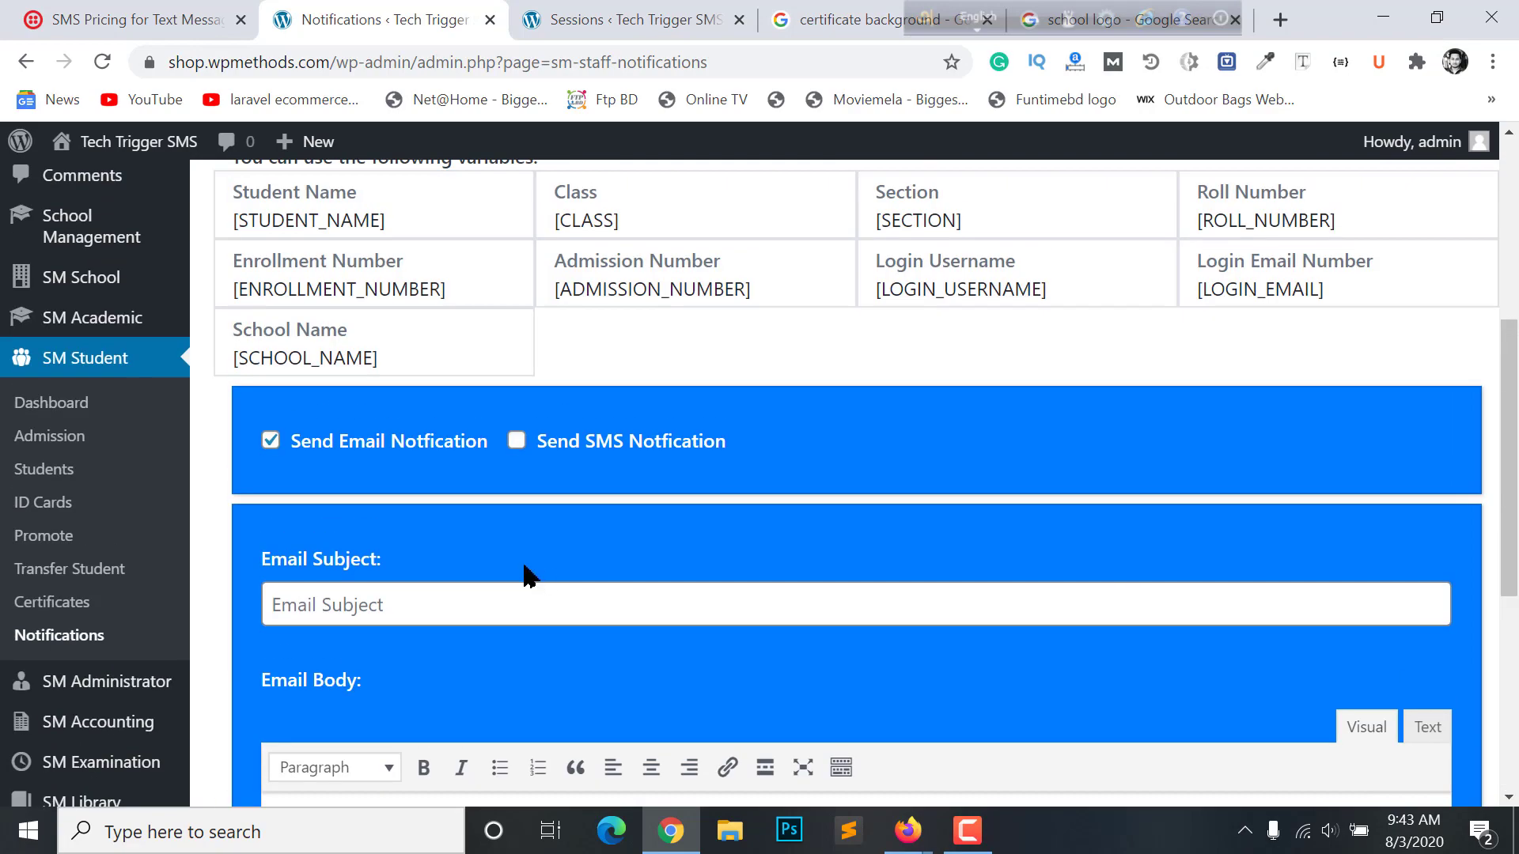
scroll(529, 575, "up", 5)
scroll(518, 467, "down", 5)
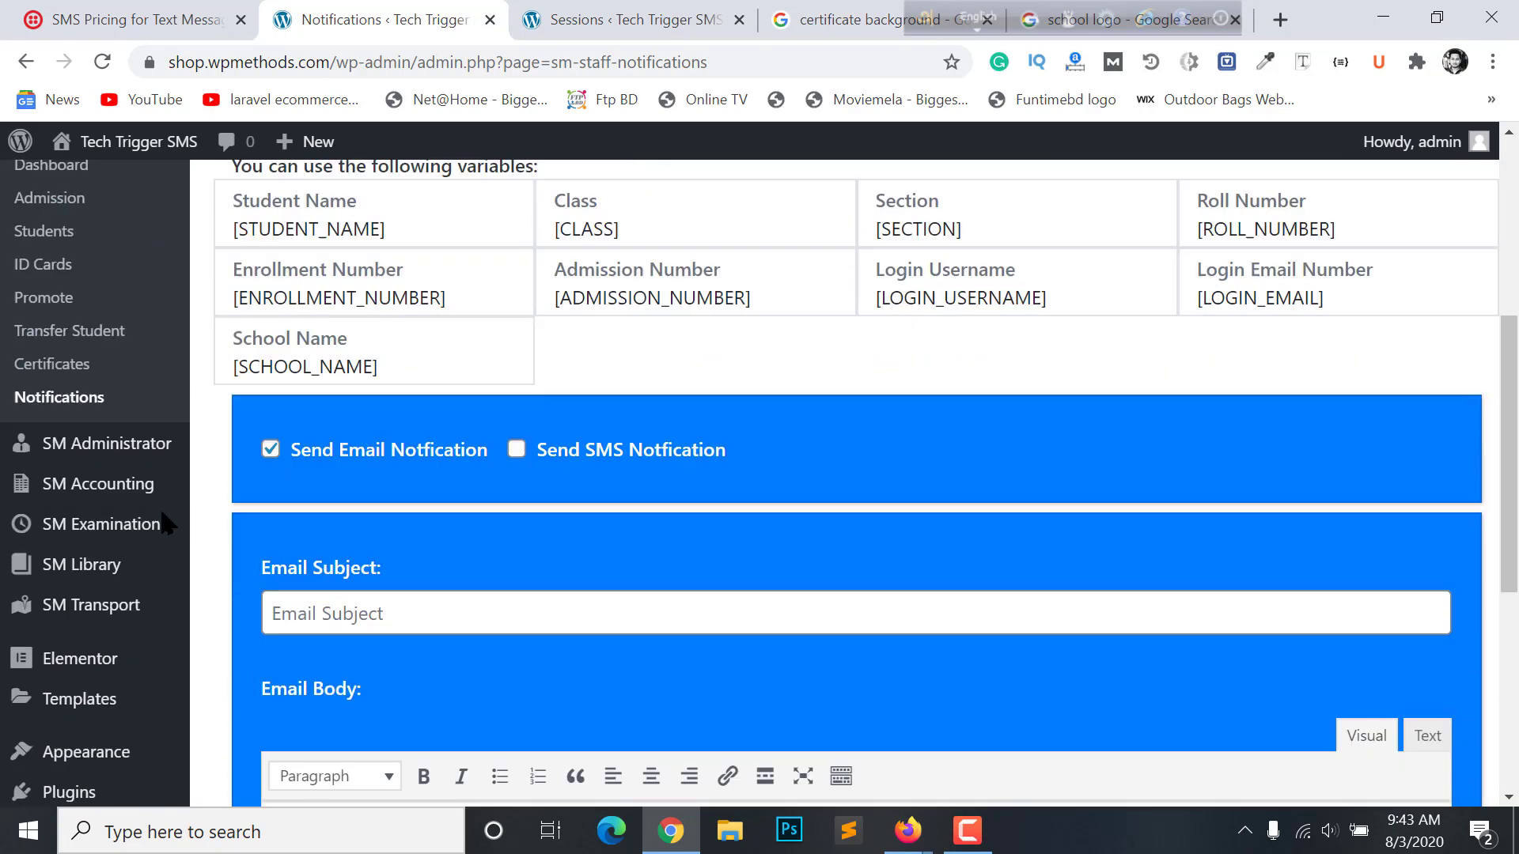
scroll(166, 523, "down", 1)
scroll(533, 451, "up", 2)
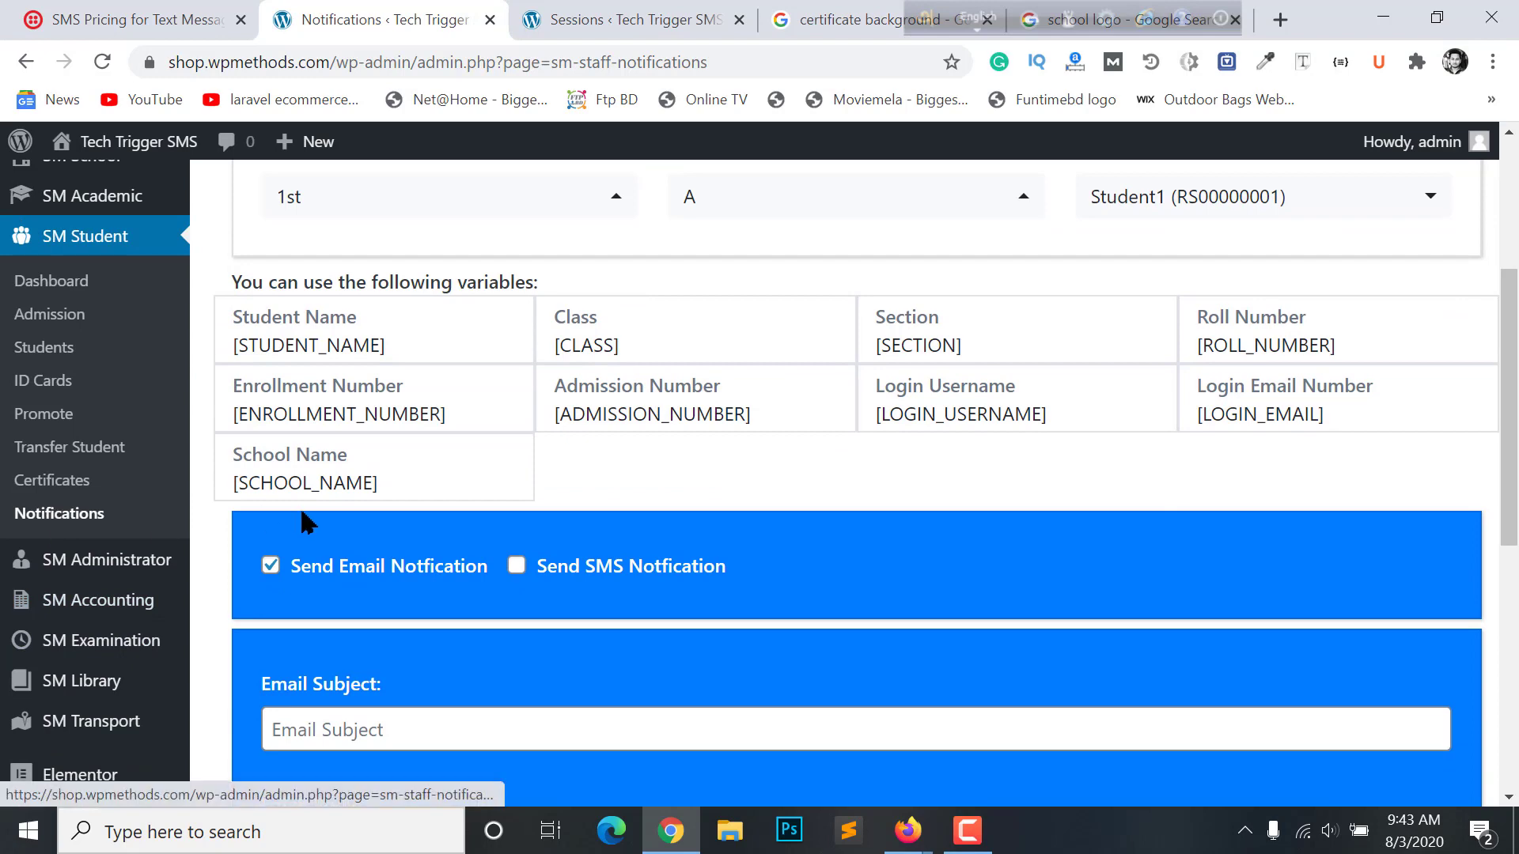
scroll(443, 546, "up", 2)
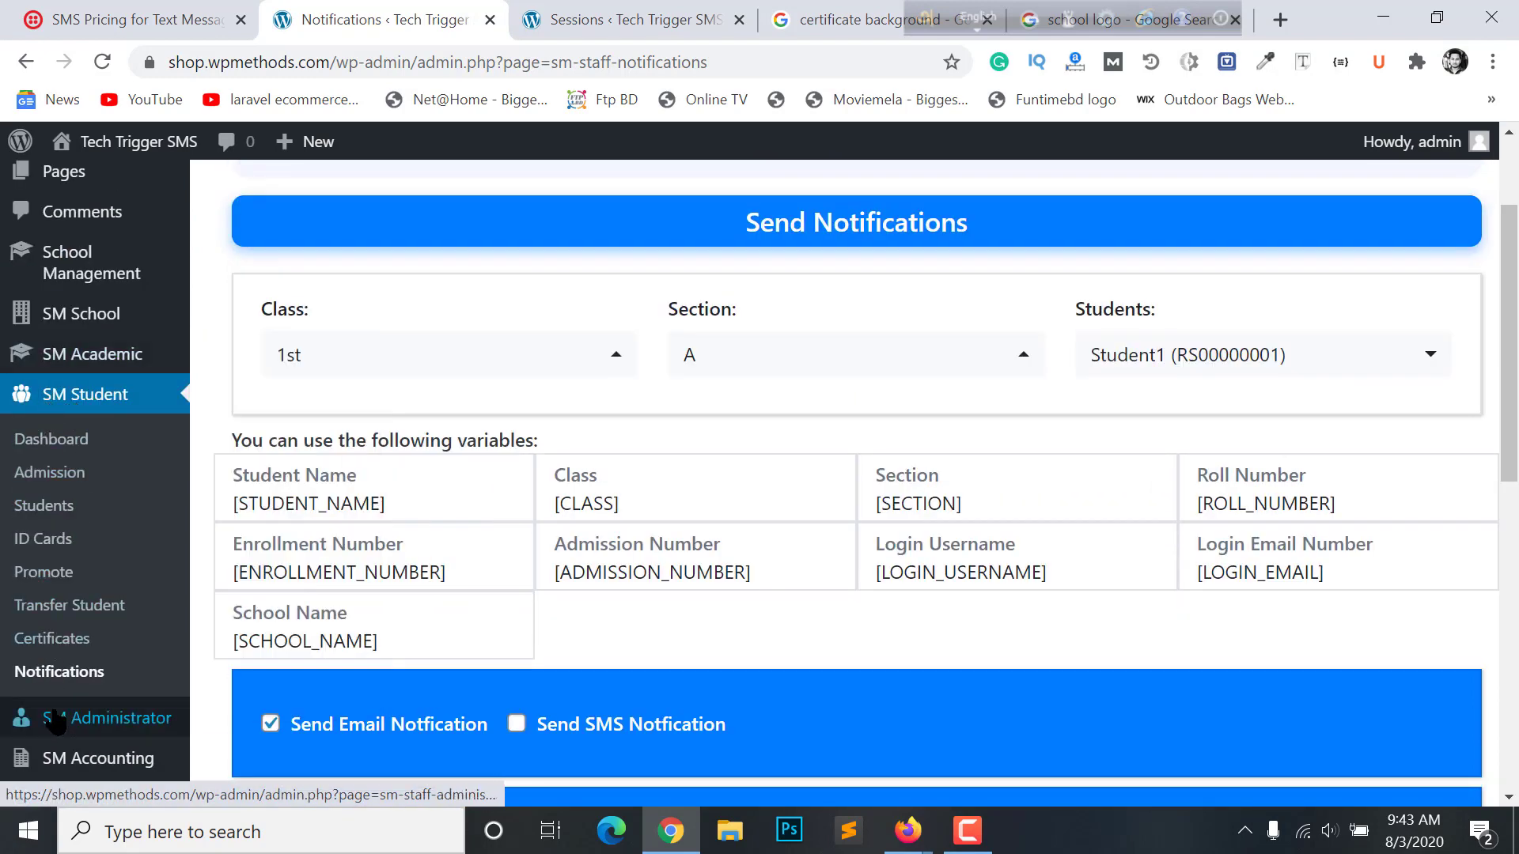
scroll(87, 566, "down", 2)
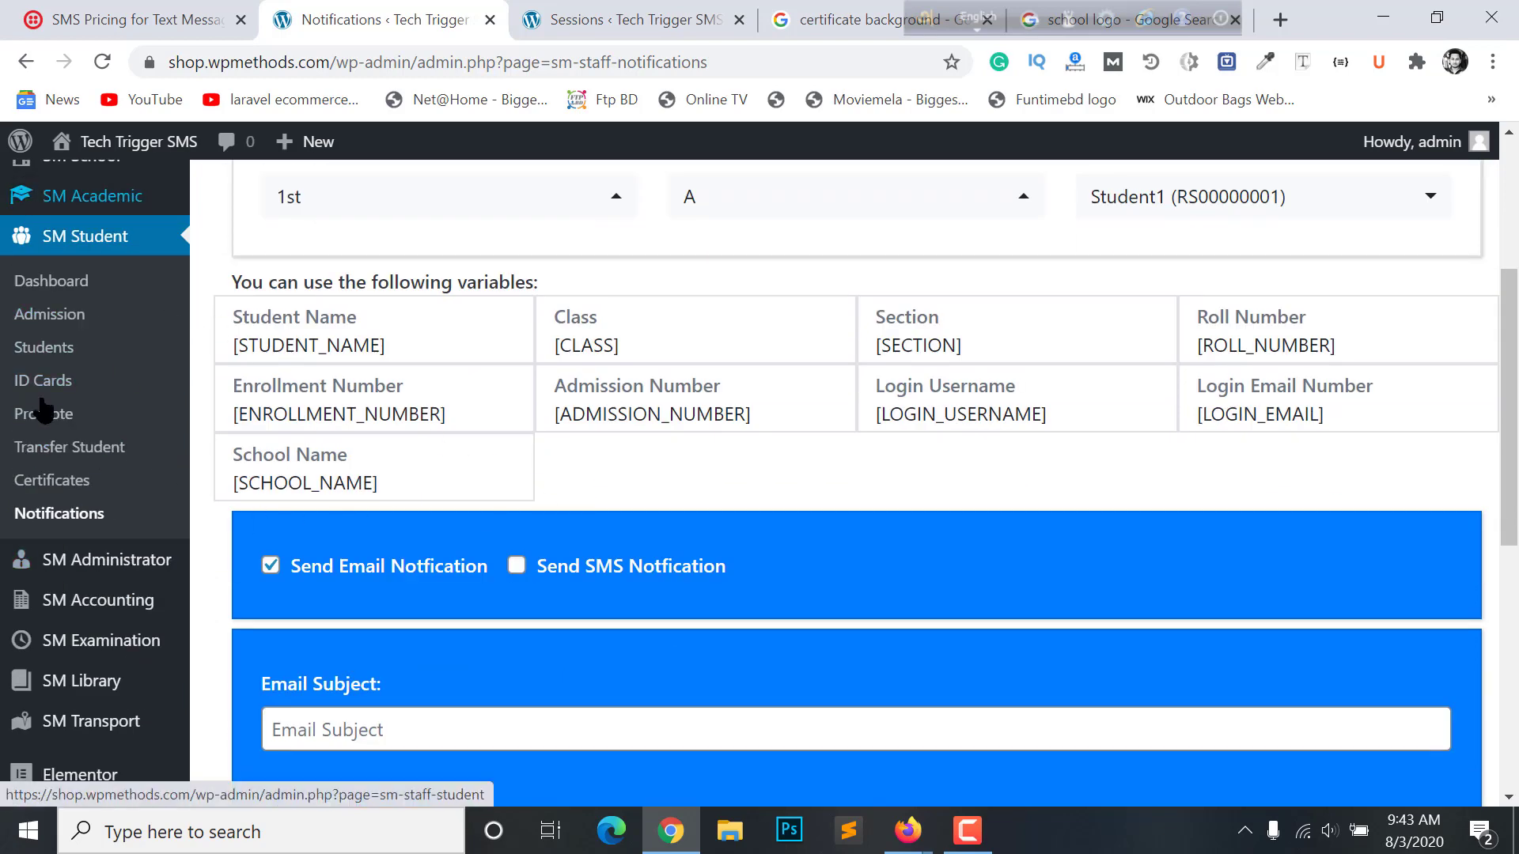
scroll(111, 519, "down", 2)
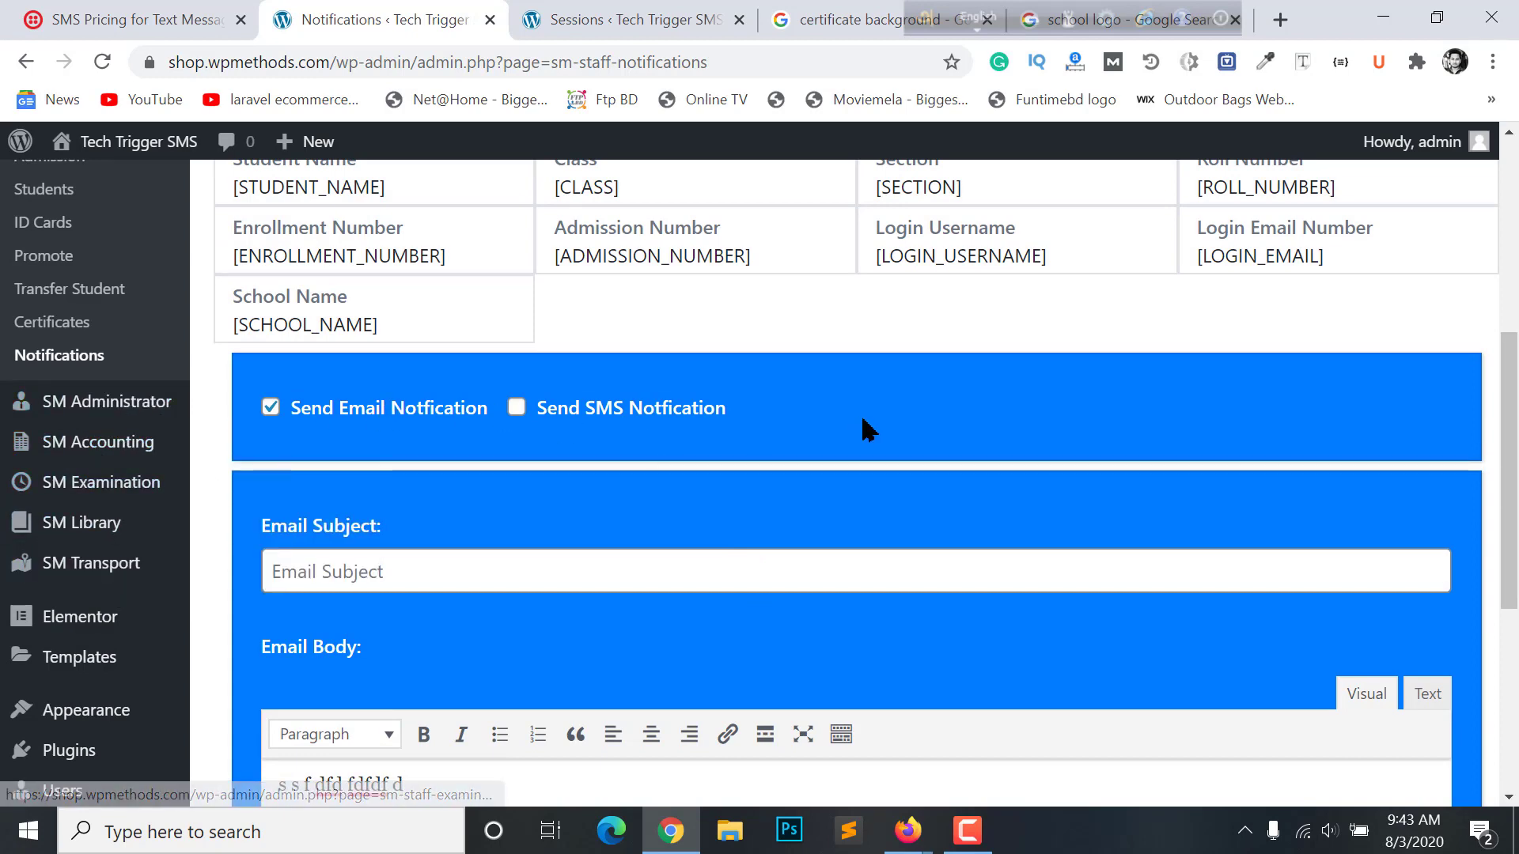
scroll(884, 397, "up", 6)
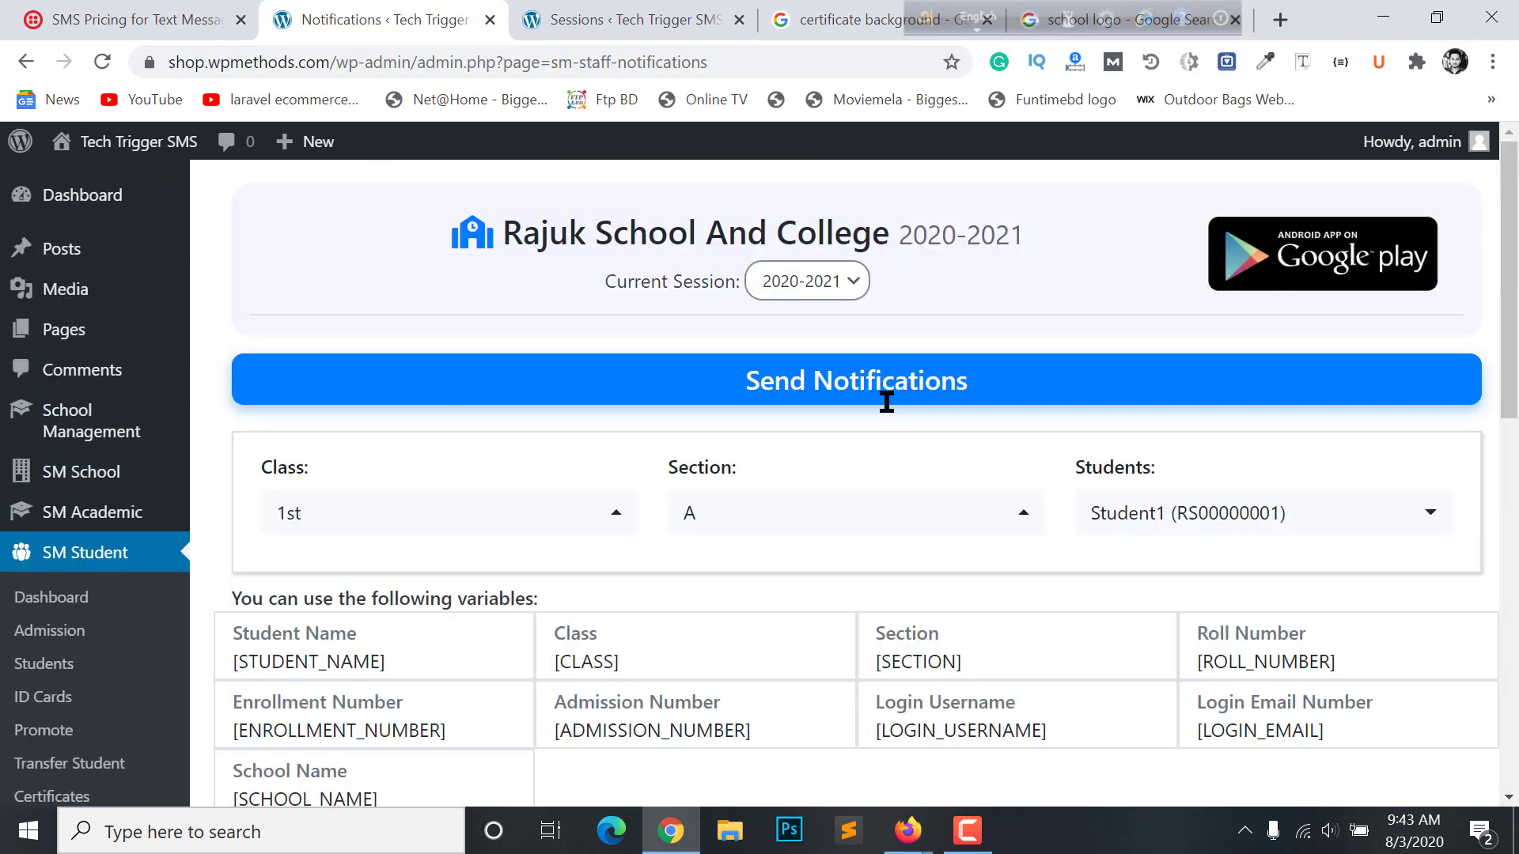